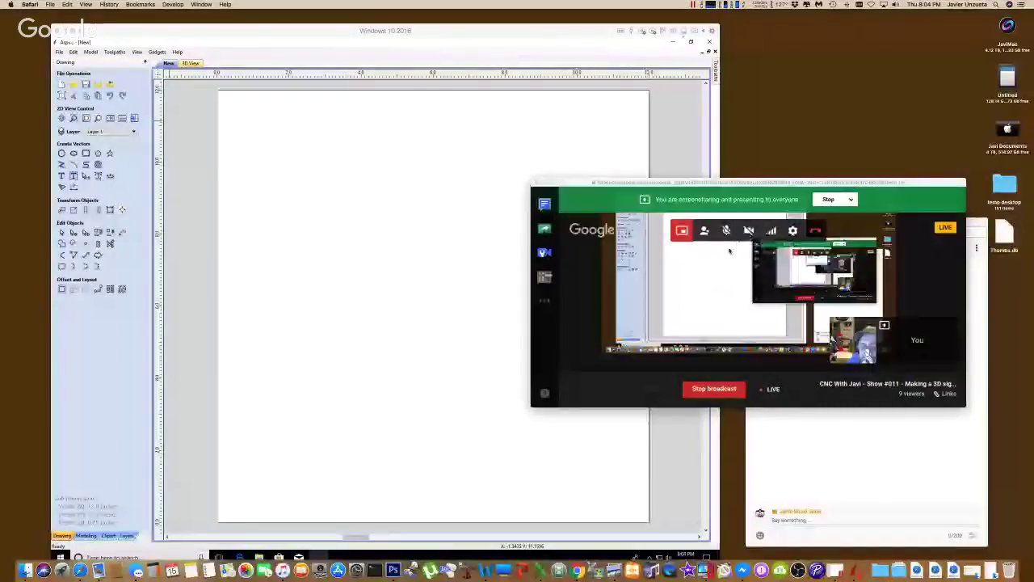
# - Arrange the screen-sharing, live chat and virtual machine windows on the desktop
pyautogui.moveTo(677, 185); pyautogui.dragTo(725, 522)
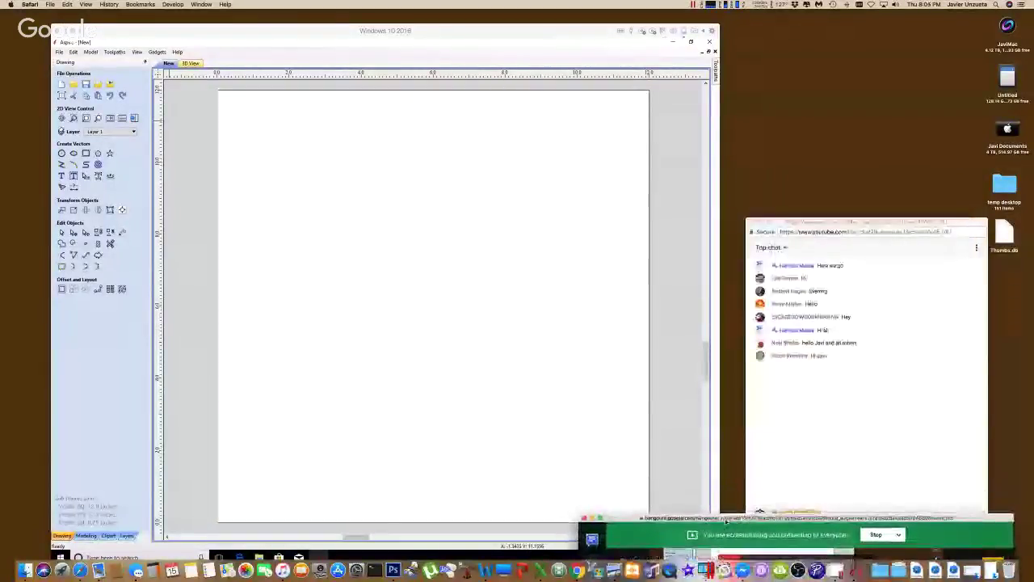
pyautogui.click(856, 216)
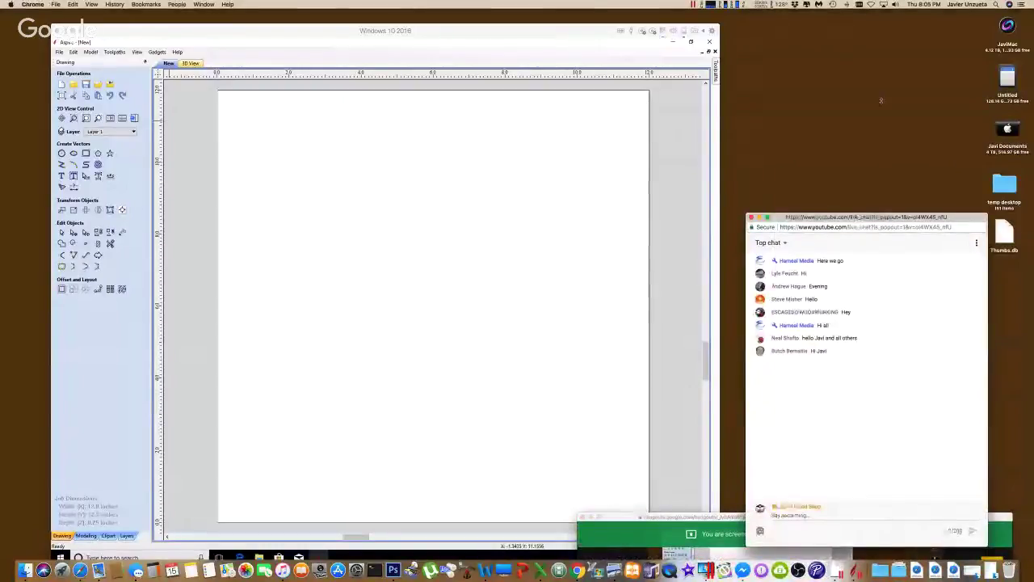
pyautogui.click(764, 216)
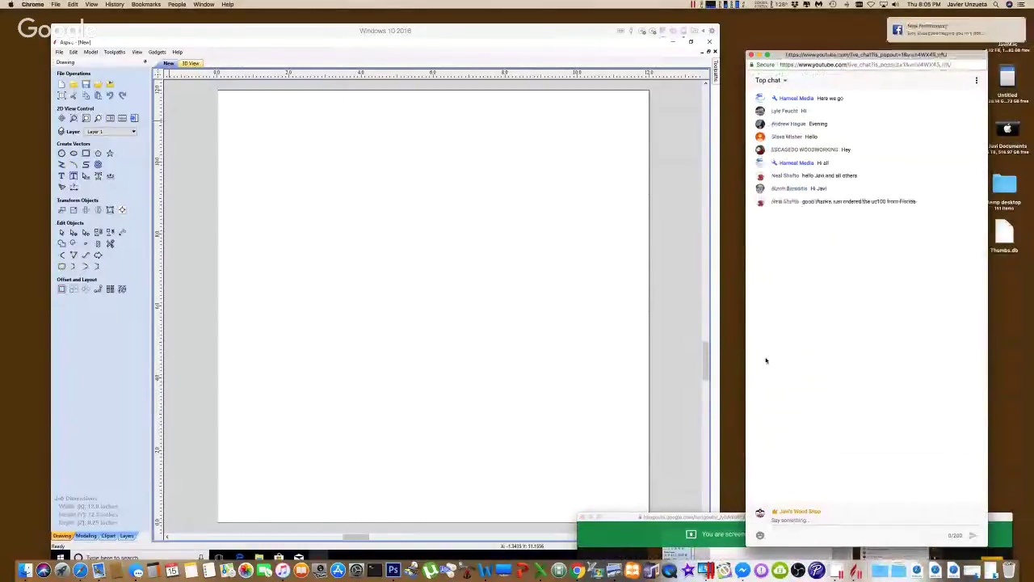
pyautogui.click(686, 358)
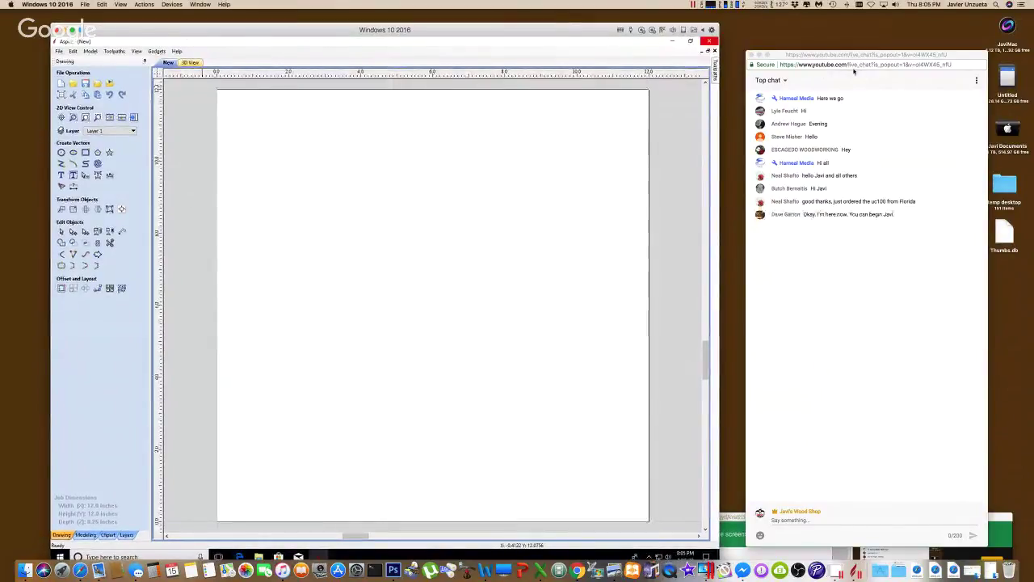
pyautogui.moveTo(843, 56); pyautogui.dragTo(829, 394)
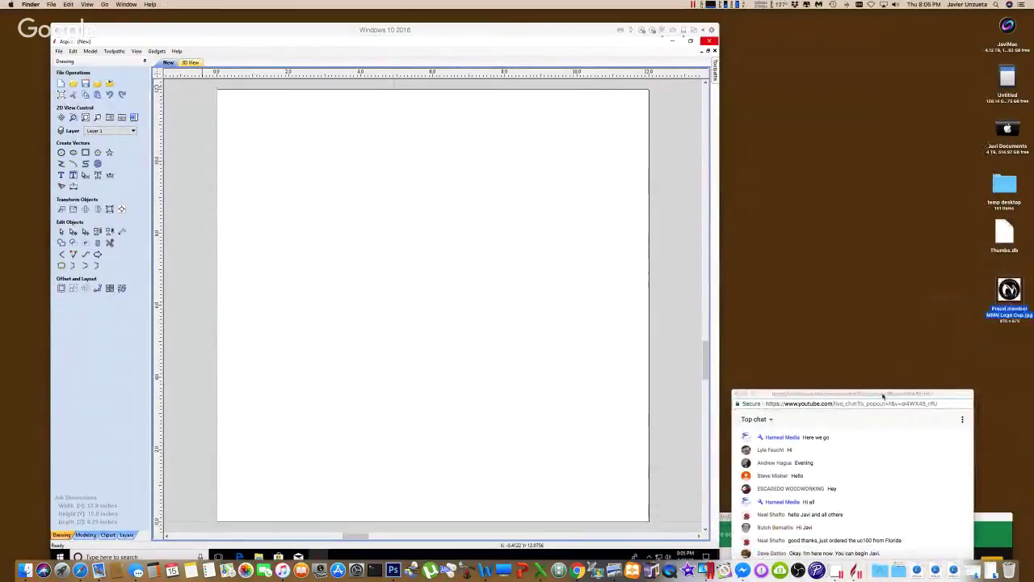
pyautogui.moveTo(840, 394); pyautogui.dragTo(892, 39)
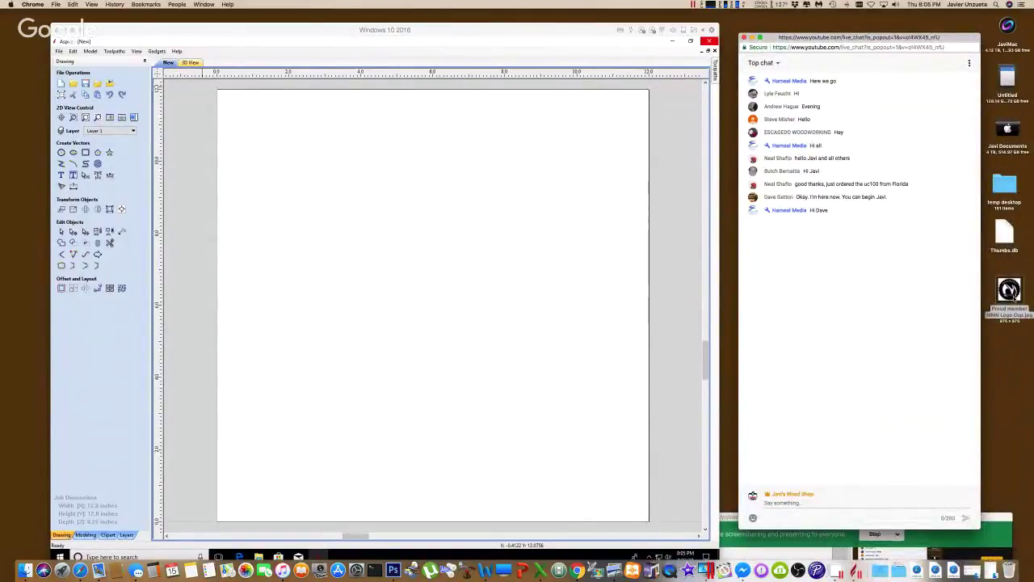
# - Import the badge logo JPG, move it onto the page and scale it to fill it
pyautogui.moveTo(1009, 293)
pyautogui.mouseDown()
pyautogui.moveTo(533, 323)
pyautogui.moveTo(418, 275)
pyautogui.moveTo(431, 271)
pyautogui.mouseUp()
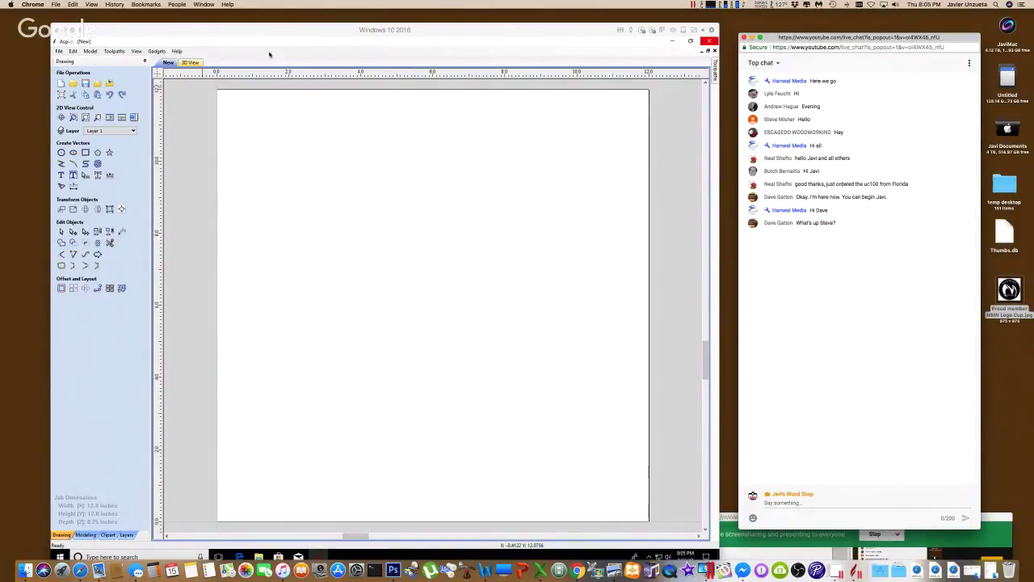
pyautogui.moveTo(251, 33); pyautogui.dragTo(209, 29)
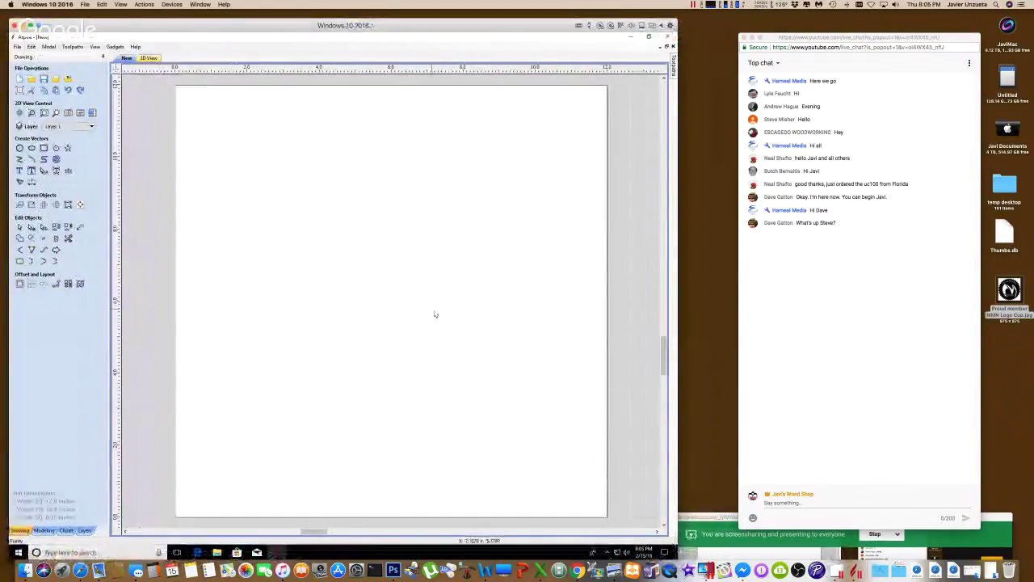
pyautogui.moveTo(1009, 288)
pyautogui.mouseDown()
pyautogui.moveTo(970, 316)
pyautogui.moveTo(334, 249)
pyautogui.mouseUp()
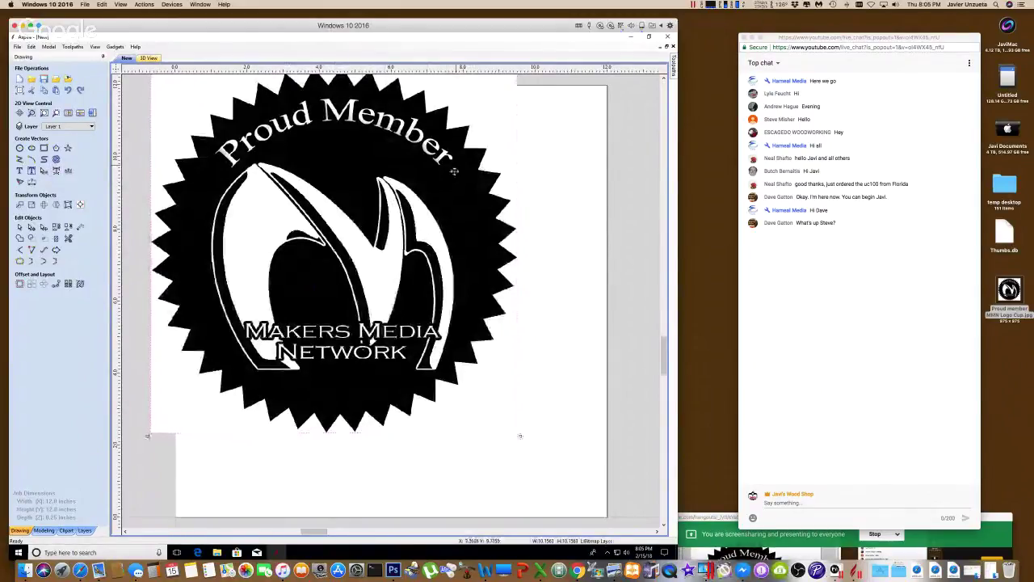
pyautogui.moveTo(450, 174); pyautogui.dragTo(538, 203)
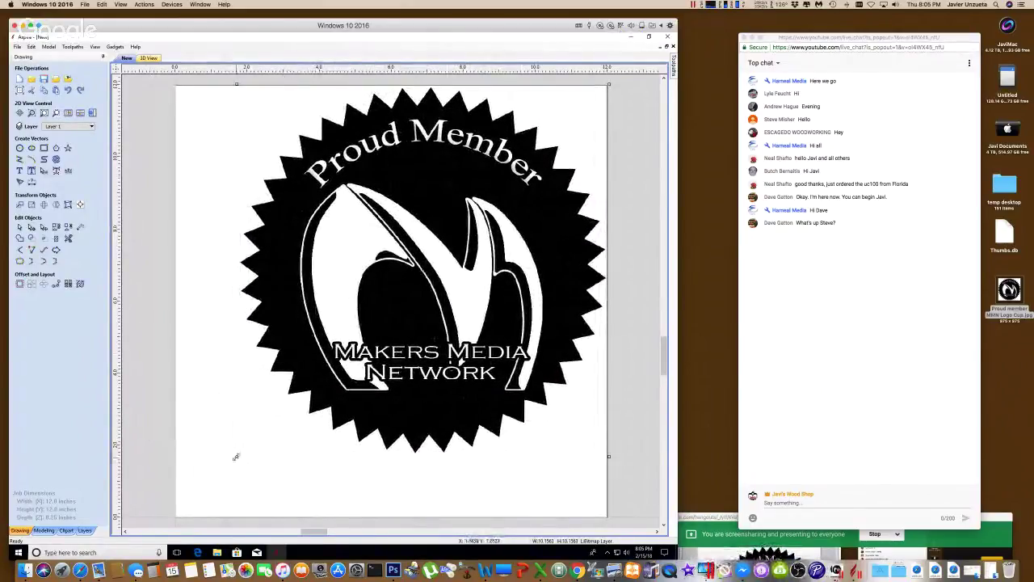
pyautogui.moveTo(234, 456); pyautogui.dragTo(173, 508)
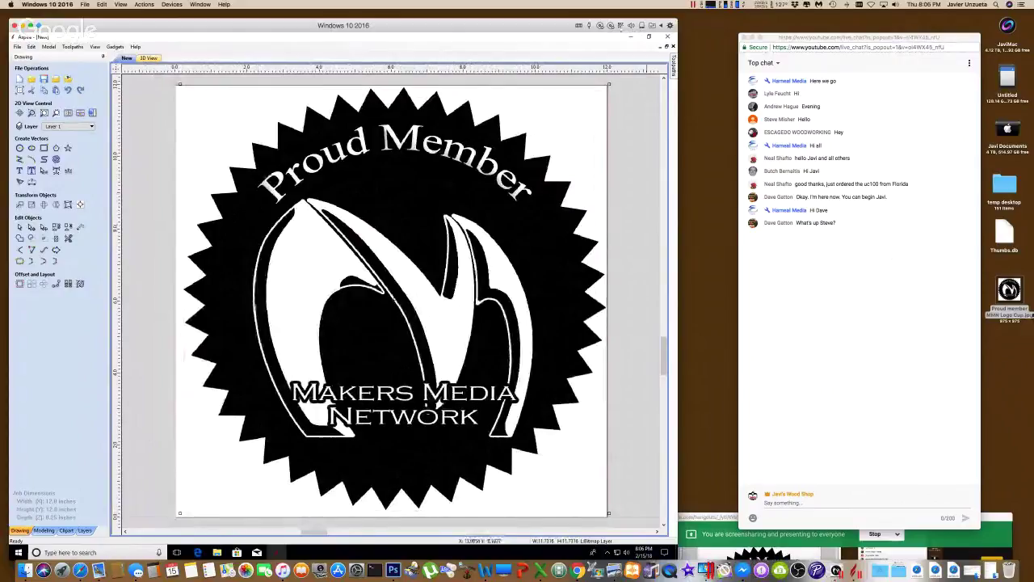
pyautogui.moveTo(1010, 299); pyautogui.dragTo(1007, 342)
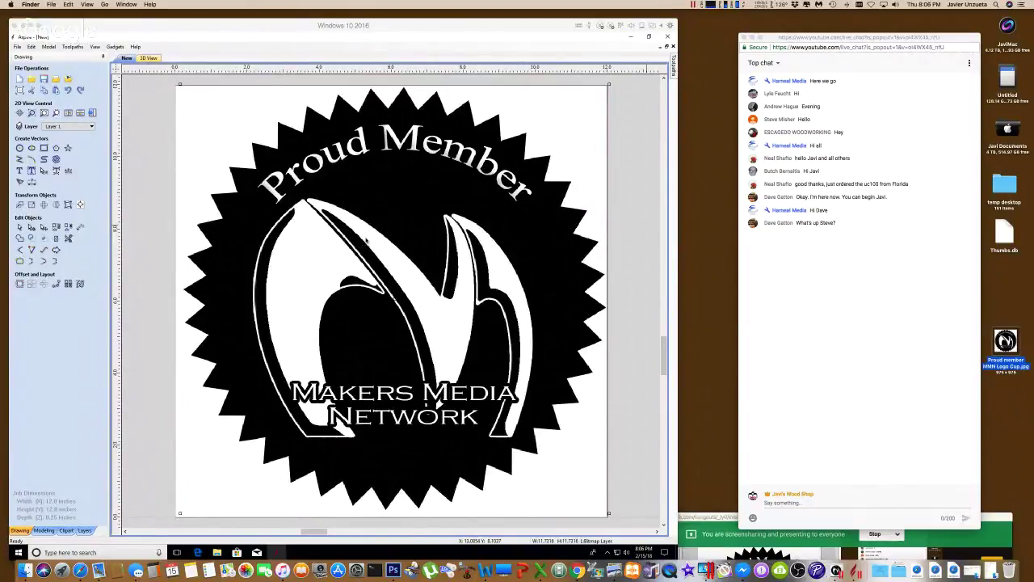
pyautogui.click(365, 206)
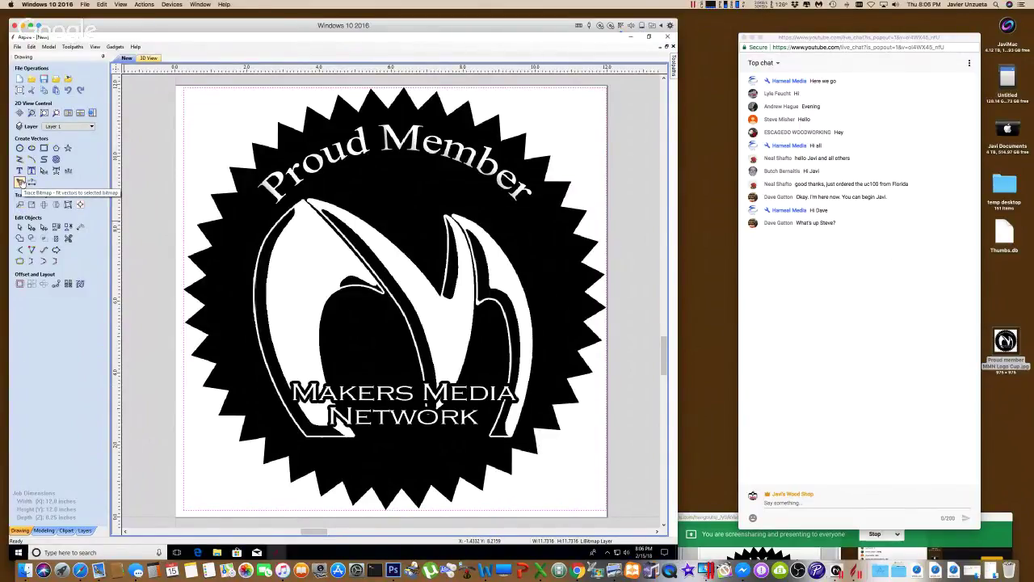
# - Trace the badge bitmap in Black / White mode, previewing then applying the vector outlines
pyautogui.click(21, 182)
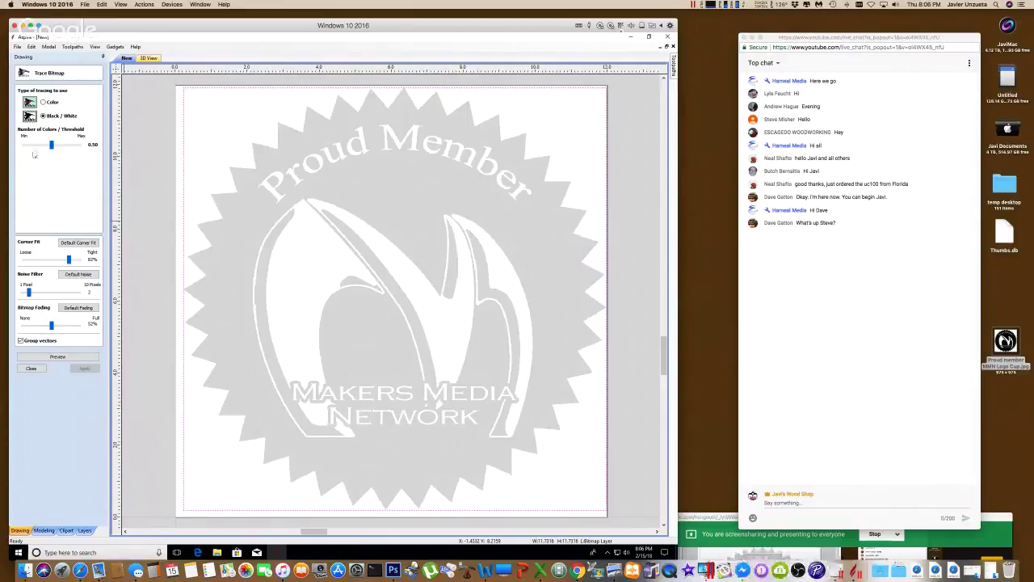
pyautogui.click(55, 356)
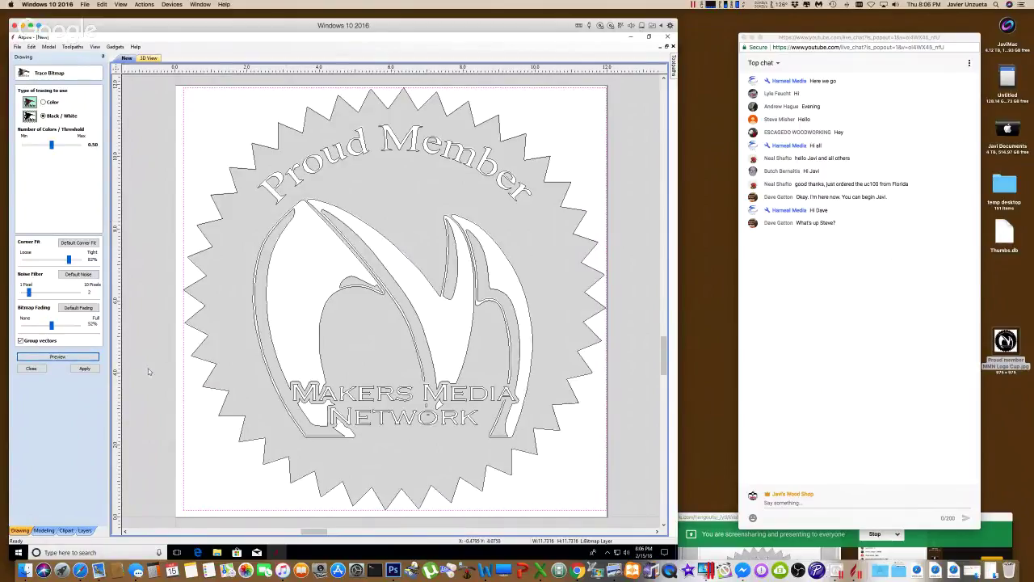
pyautogui.click(84, 368)
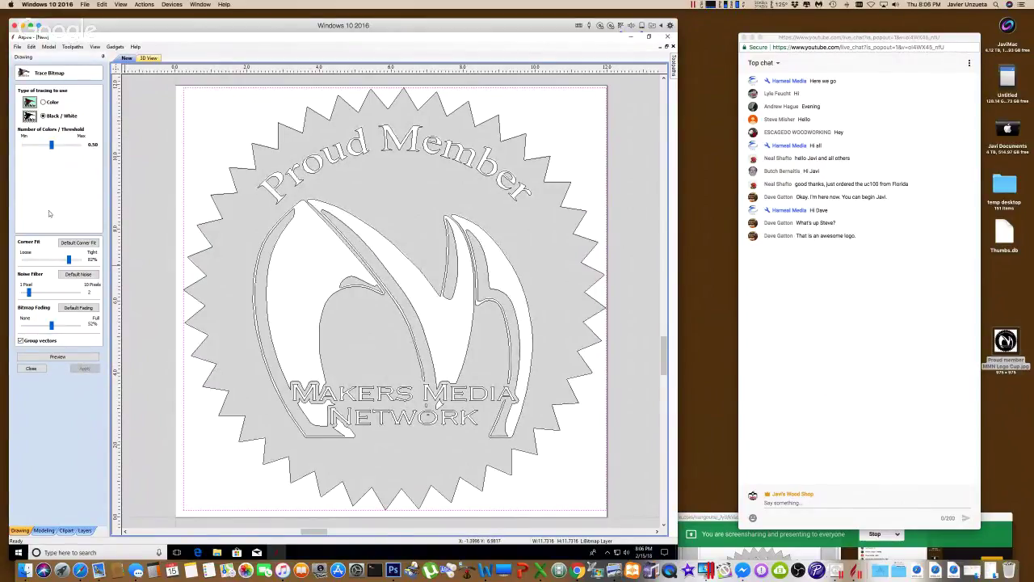
pyautogui.click(31, 369)
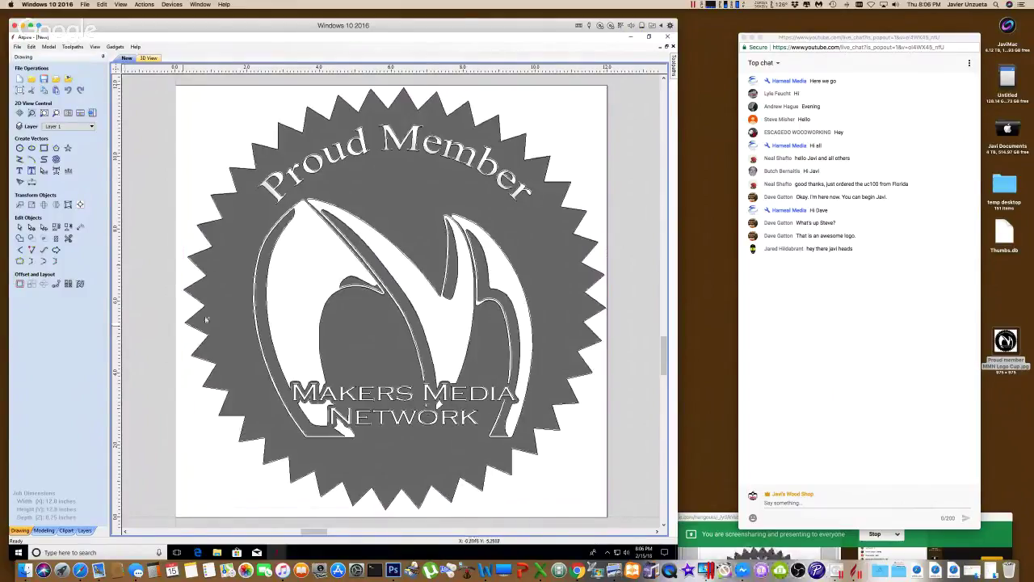
# - Select the traced vectors and hide the Bitmap Layer
pyautogui.click(273, 298)
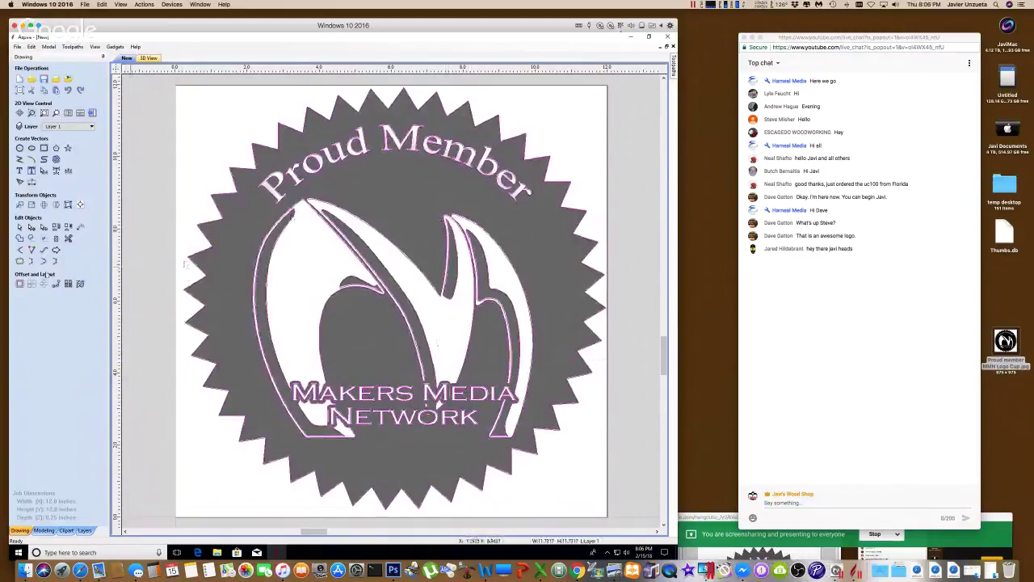
pyautogui.click(69, 126)
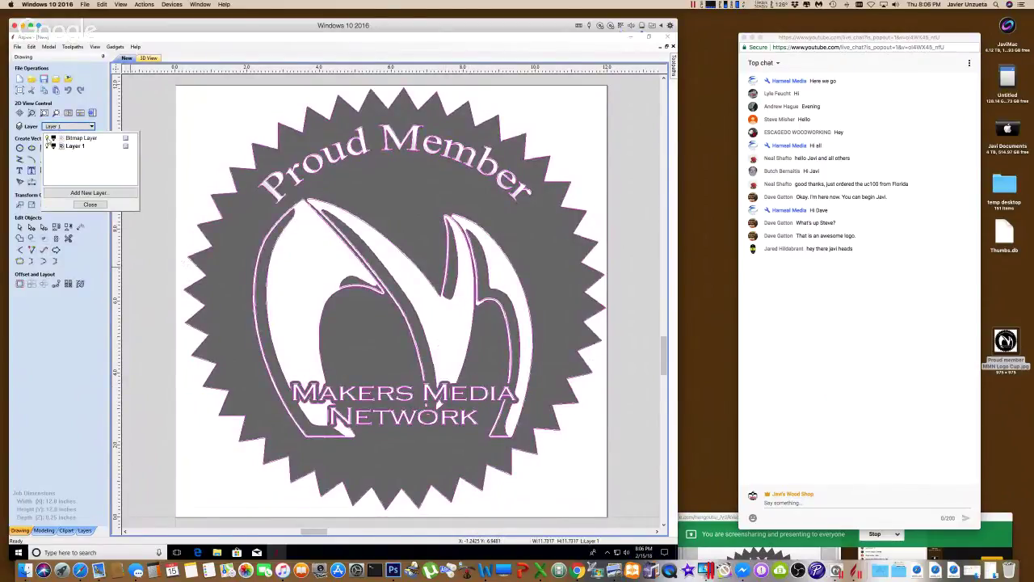
pyautogui.click(49, 138)
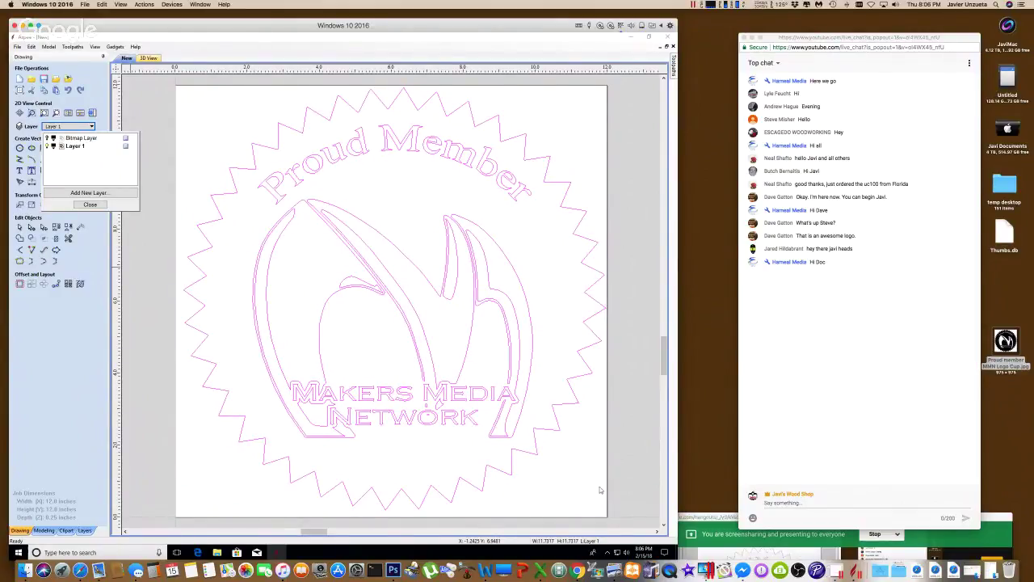
pyautogui.click(535, 450)
# - Scale the traced artwork down to about 10.78 × 10.78 inches
pyautogui.click(540, 450)
pyautogui.moveTo(605, 511); pyautogui.dragTo(589, 493)
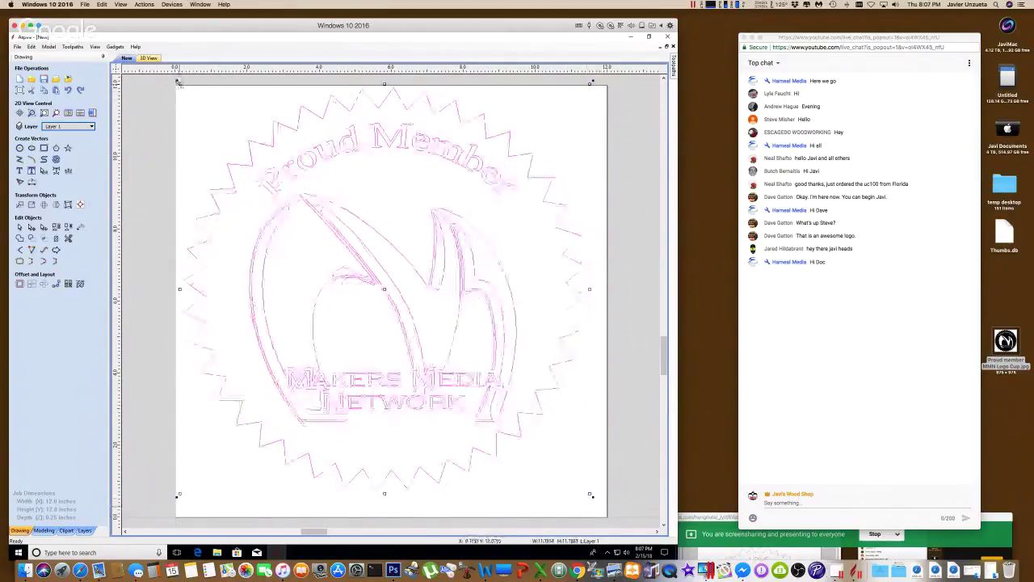
pyautogui.click(189, 95)
pyautogui.click(195, 101)
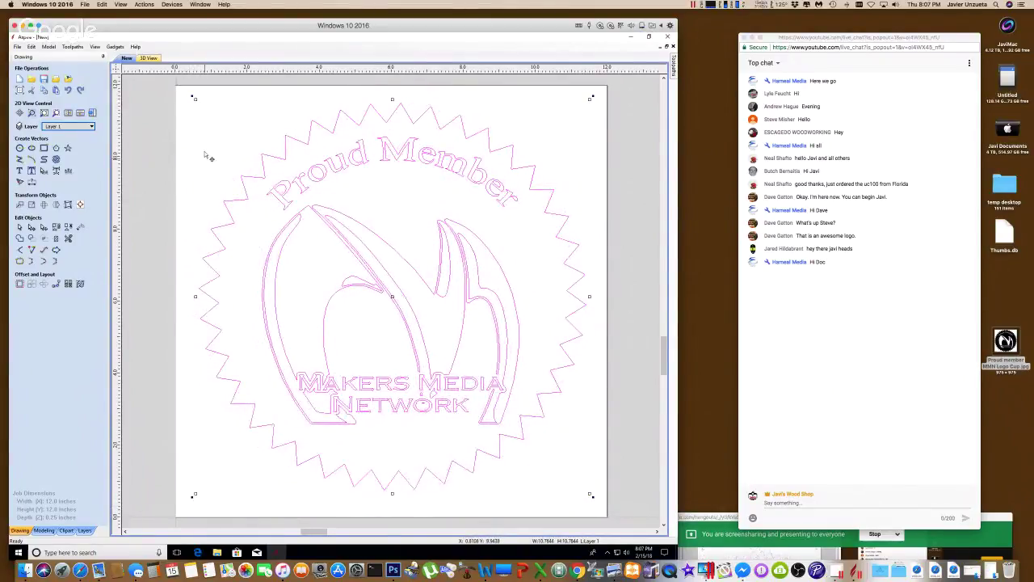
# - Ungroup the traced vectors onto the groups layer and select the starburst outline
pyautogui.scroll(-1, 243, 181)
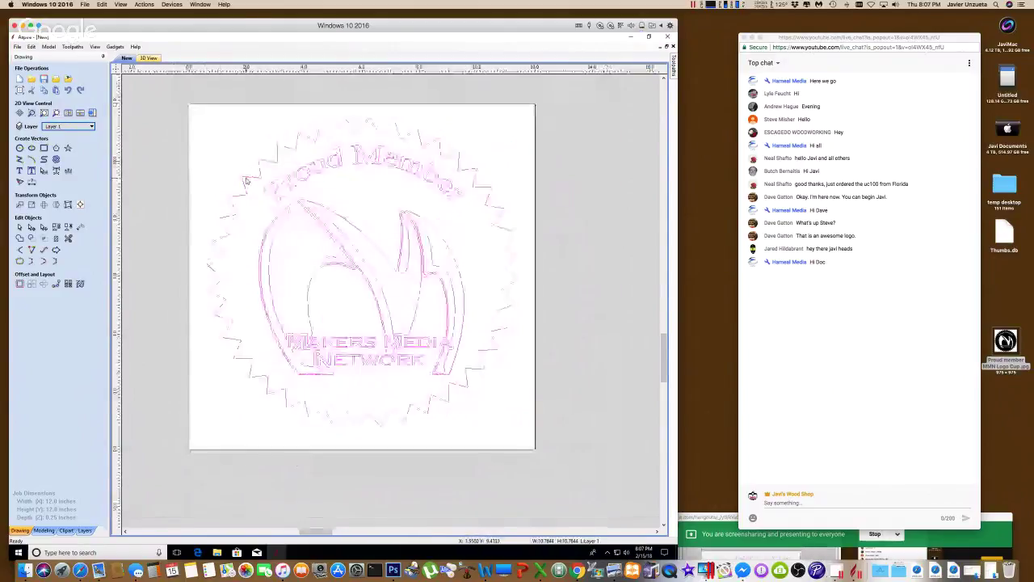
pyautogui.rightClick(246, 181)
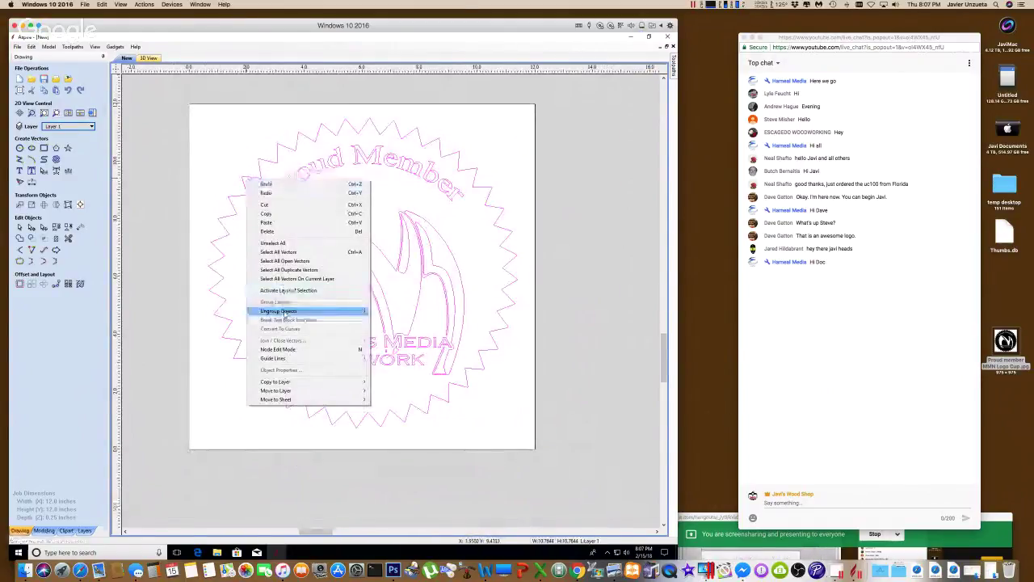
pyautogui.moveTo(285, 315)
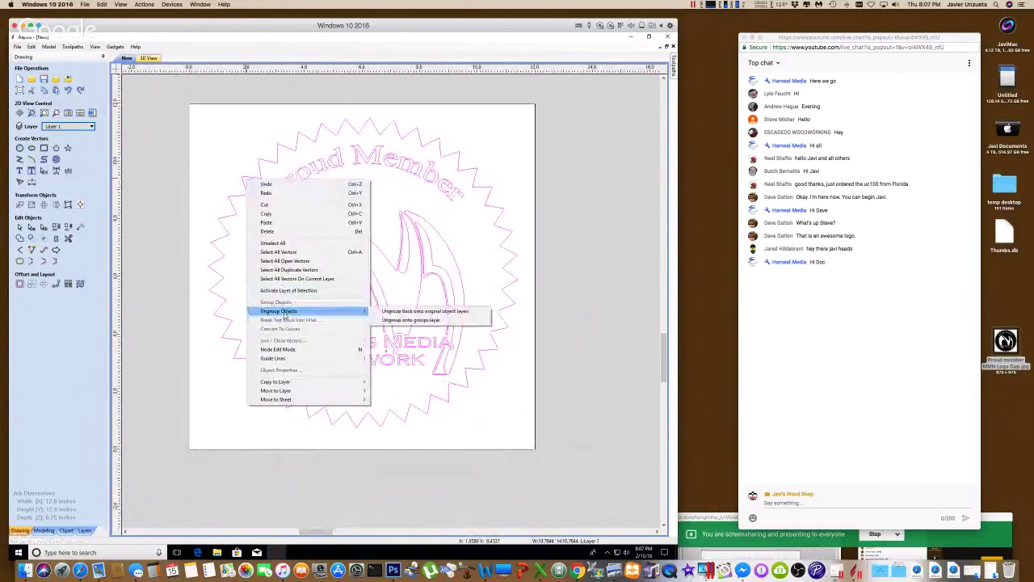
pyautogui.click(396, 320)
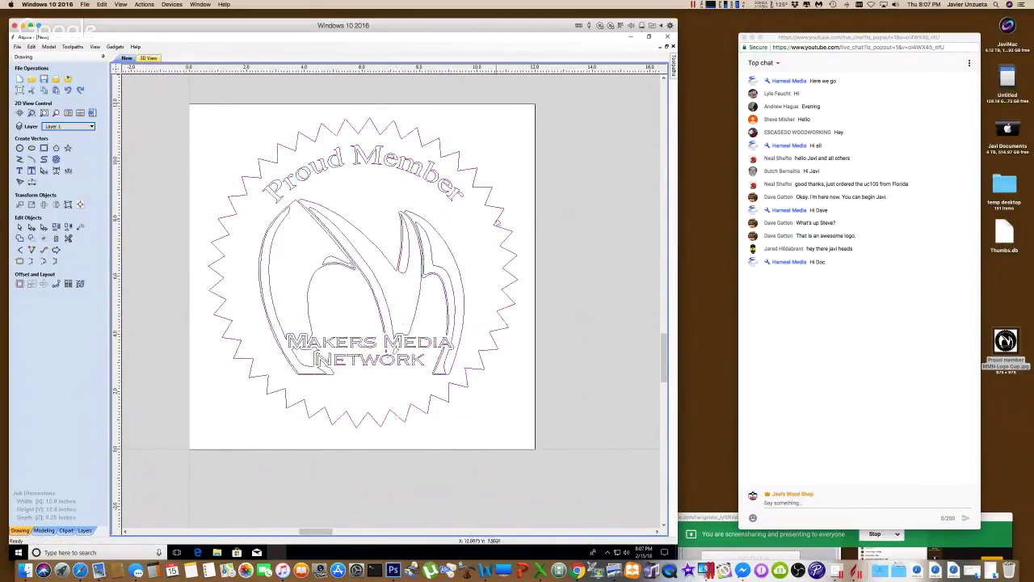
pyautogui.click(504, 227)
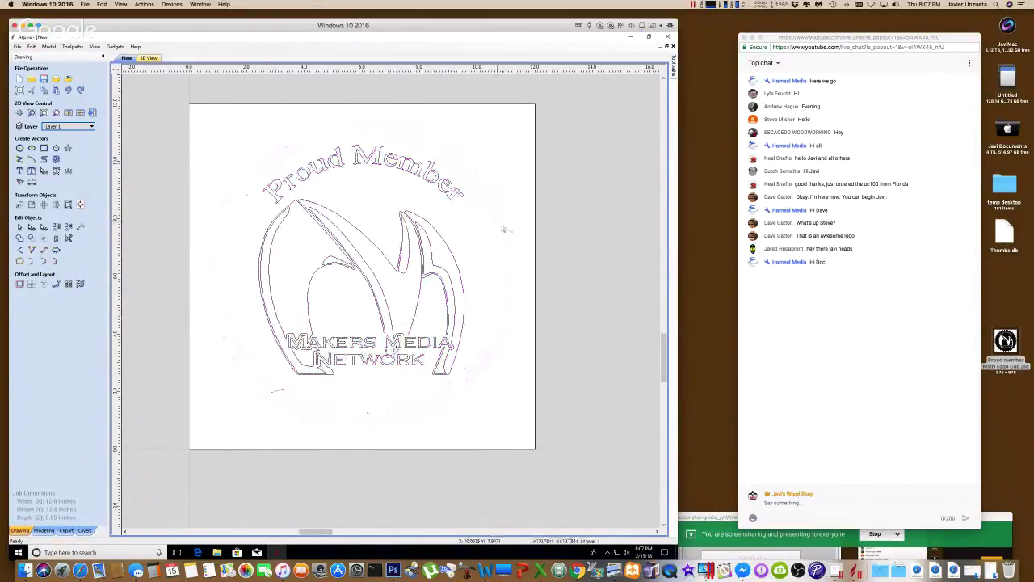
# - Create a 0.5-inch outward sharp-cornered offset of the starburst, then fit the badge in view
pyautogui.click(20, 286)
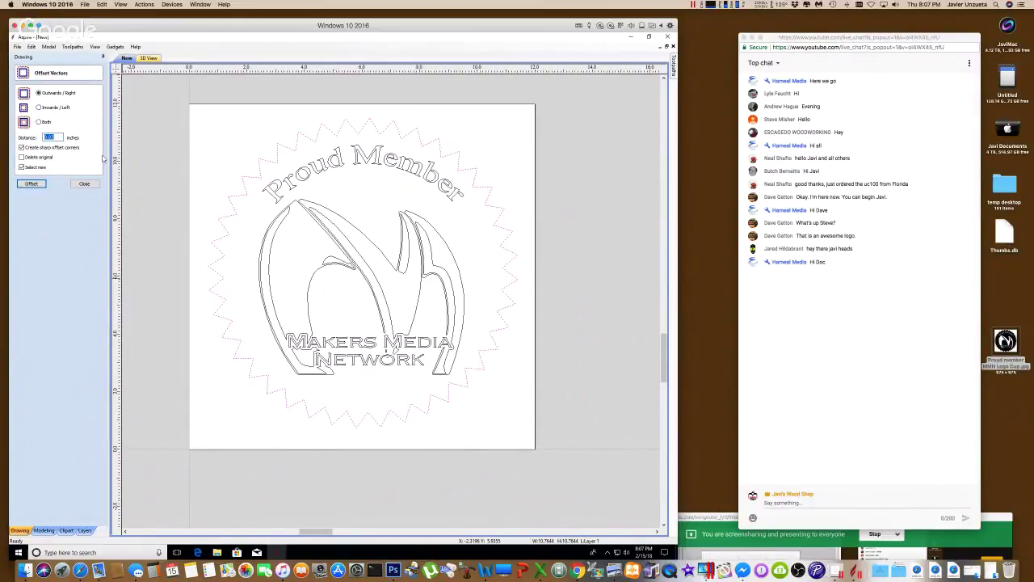
pyautogui.write('.5')
pyautogui.click(32, 185)
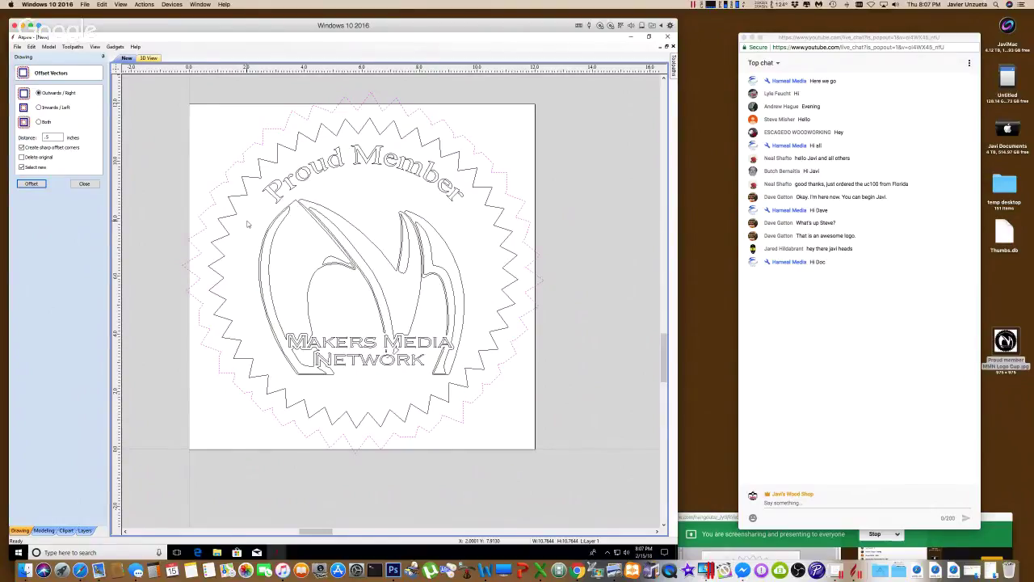
pyautogui.scroll(-5, 248, 225)
pyautogui.press('super')
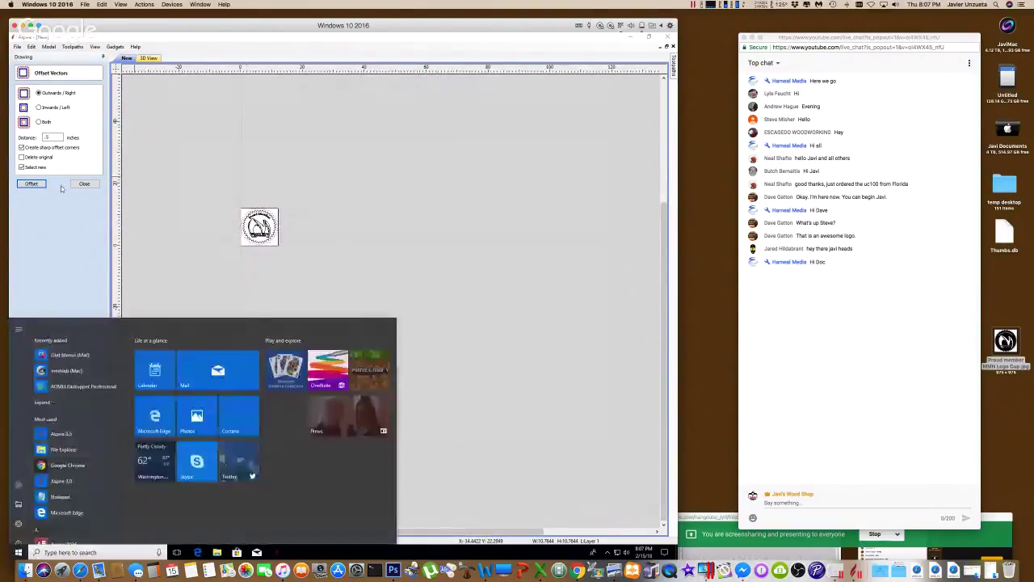
pyautogui.click(83, 184)
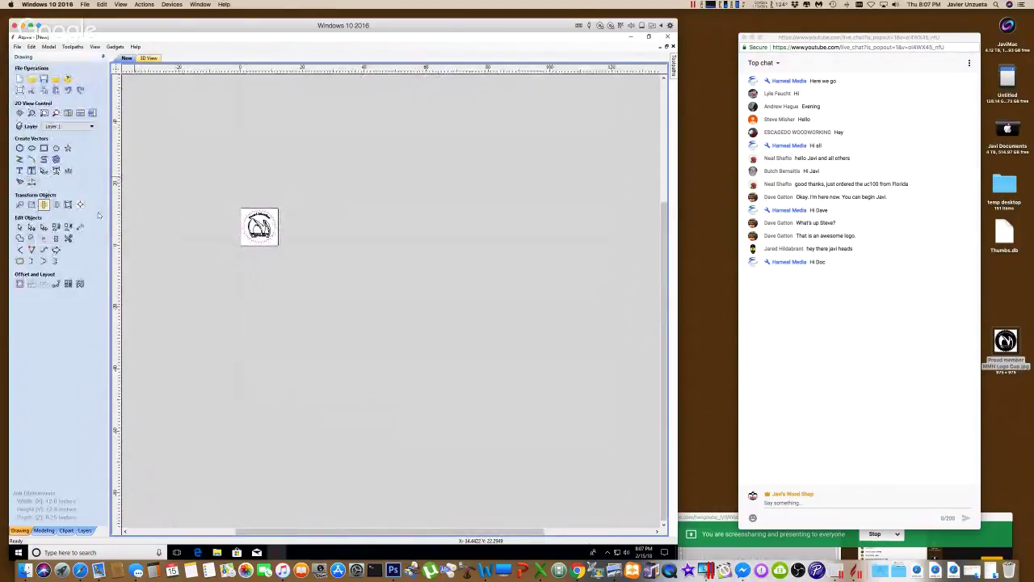
pyautogui.click(43, 114)
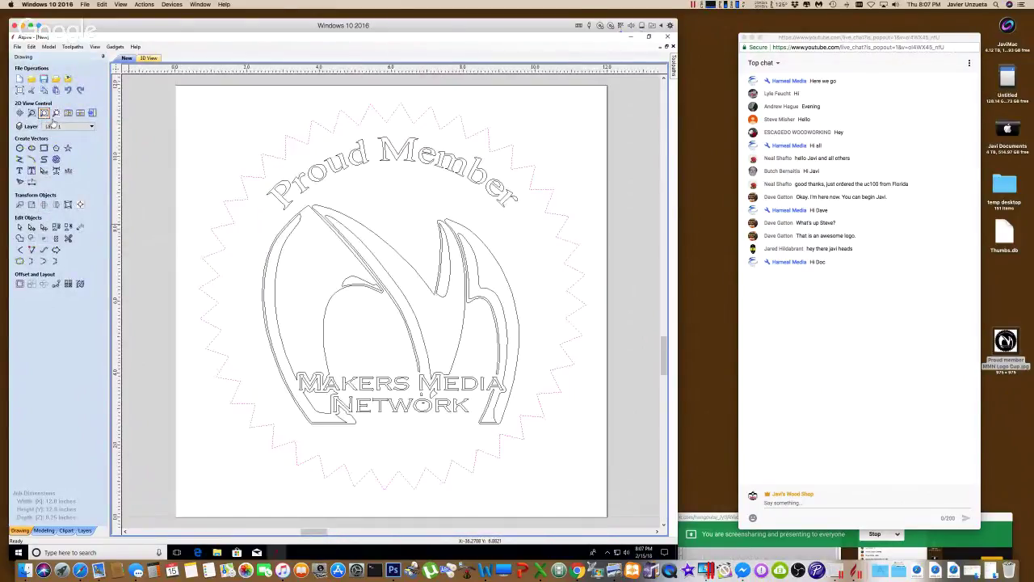
# - Select the starburst and draw a 50-point star from the Draw Star settings
pyautogui.click(489, 138)
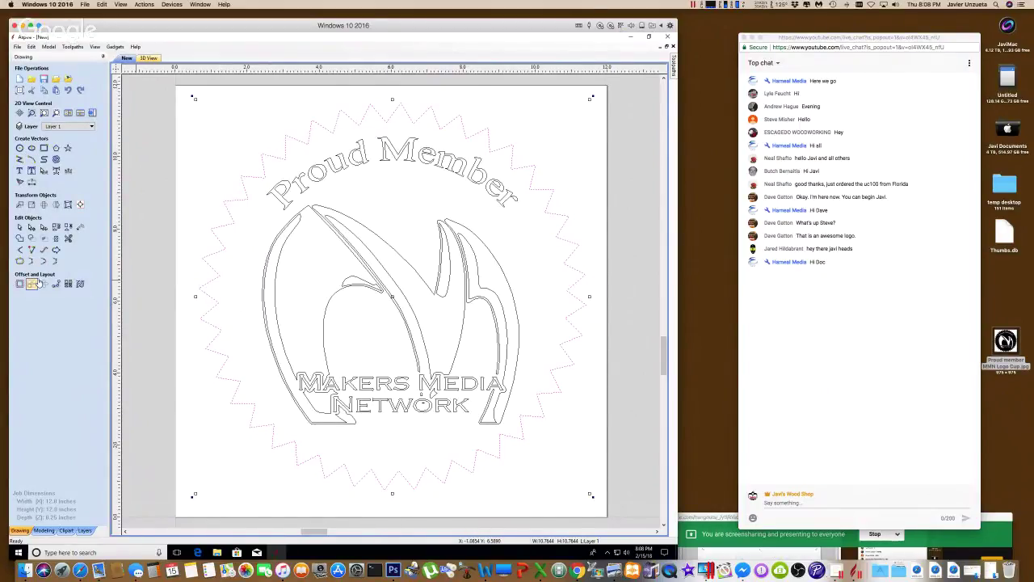
pyautogui.click(67, 149)
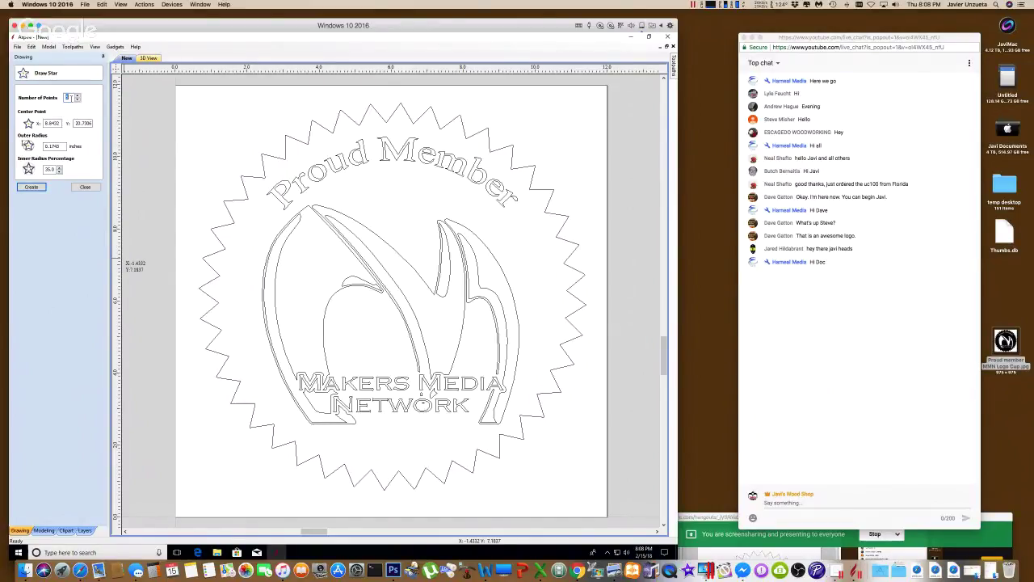
pyautogui.write('0')
pyautogui.click(36, 188)
# - Set outer radius 11 and inner radius 10%, draw the star, then undo it
pyautogui.click(63, 146)
pyautogui.doubleClick(54, 146)
pyautogui.write('11')
pyautogui.press('Tab')
pyautogui.click(58, 171)
pyautogui.click(58, 171)
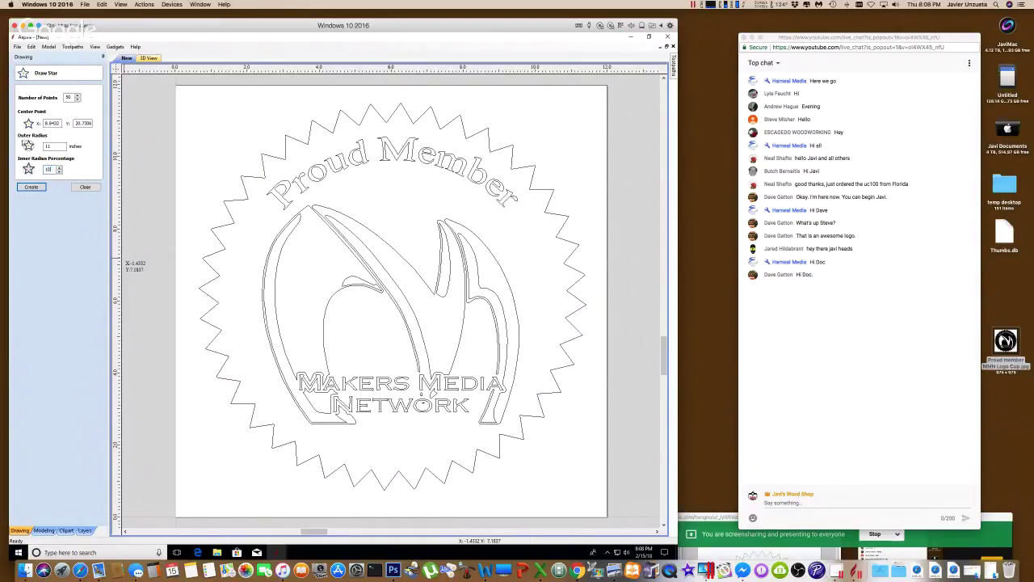
pyautogui.click(32, 187)
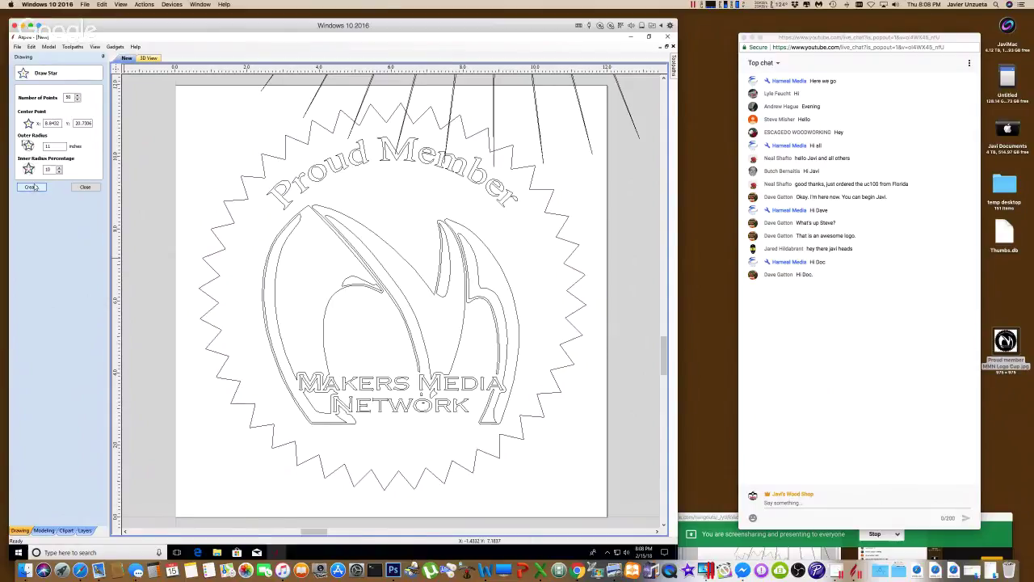
pyautogui.hotkey('ctrl', 'z')
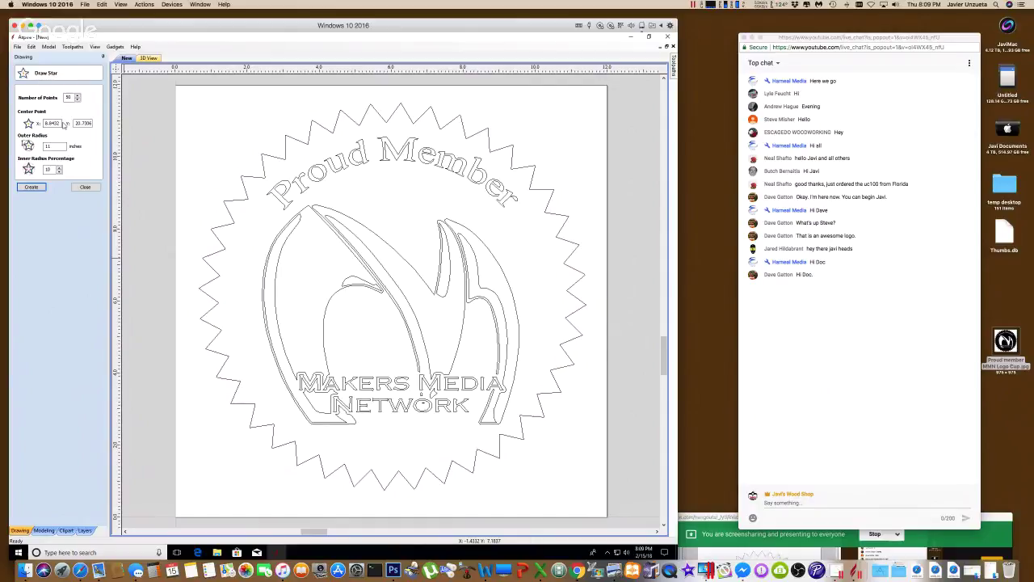
# - Draw a star centred at 6, 6 with a 90% inner radius
pyautogui.moveTo(63, 124); pyautogui.dragTo(14, 123)
pyautogui.write('6')
pyautogui.press('Tab')
pyautogui.write('6')
pyautogui.doubleClick(48, 169)
pyautogui.write('90')
pyautogui.click(31, 188)
pyautogui.scroll(-3, 226, 300)
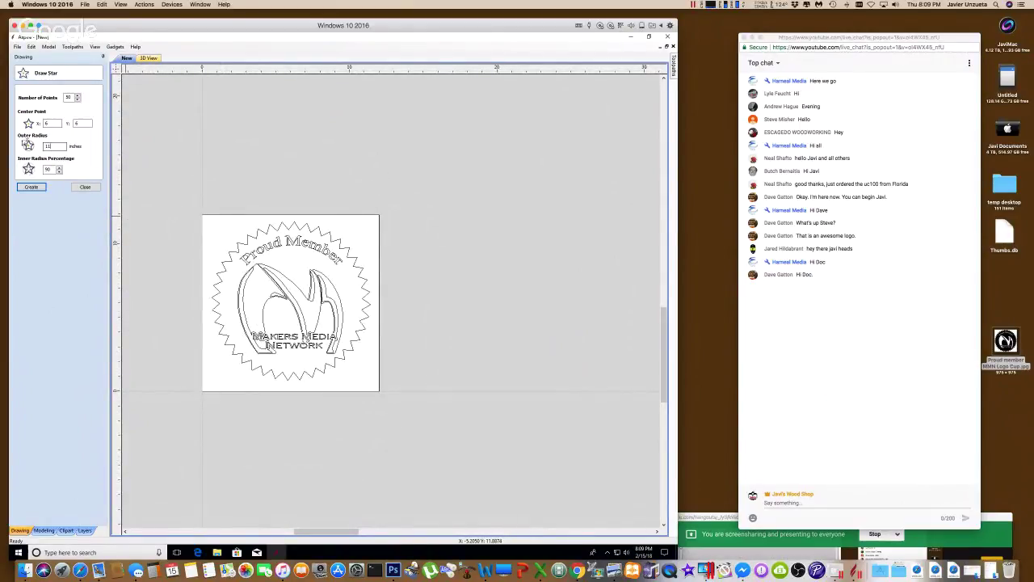
# - Redraw the star with a 5.5-inch outer radius
pyautogui.doubleClick(51, 146)
pyautogui.write('5.5')
pyautogui.click(32, 186)
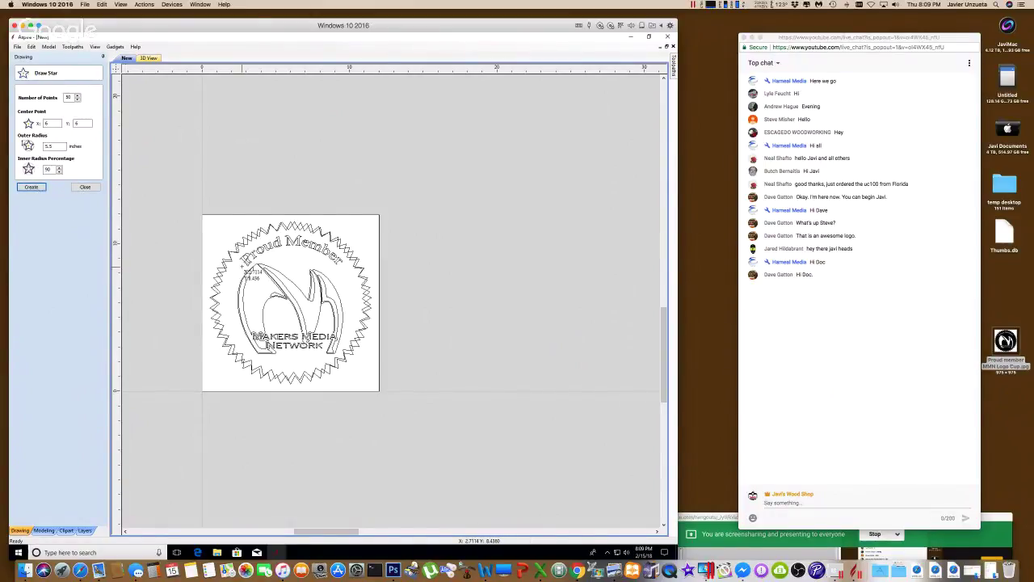
pyautogui.scroll(5, 241, 269)
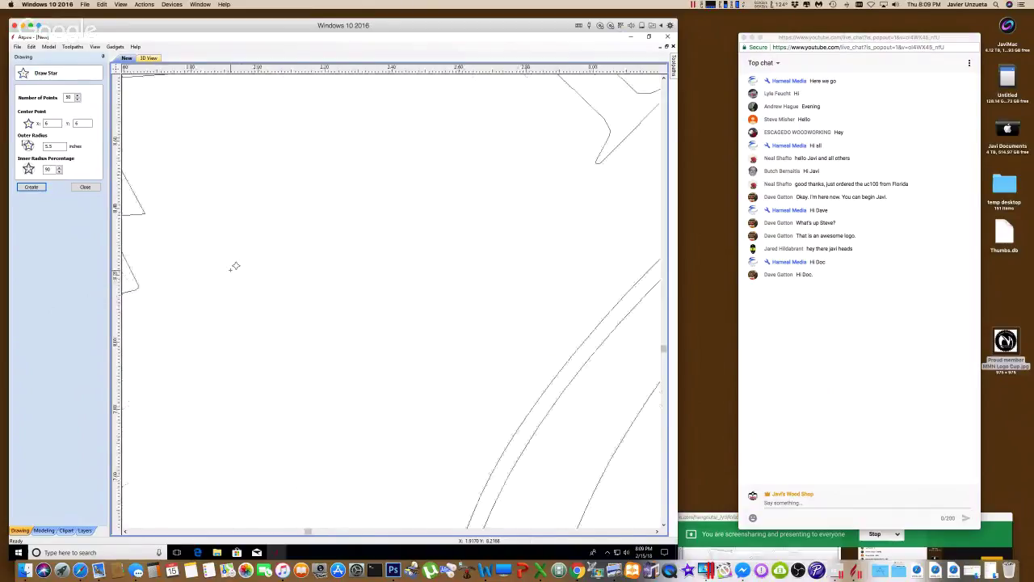
pyautogui.scroll(-5, 235, 266)
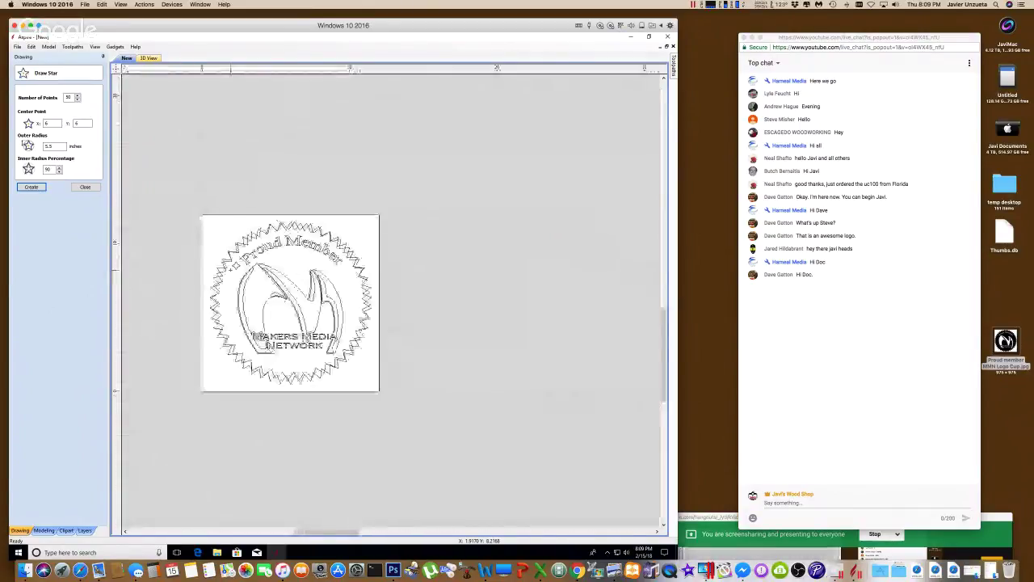
pyautogui.scroll(3, 264, 345)
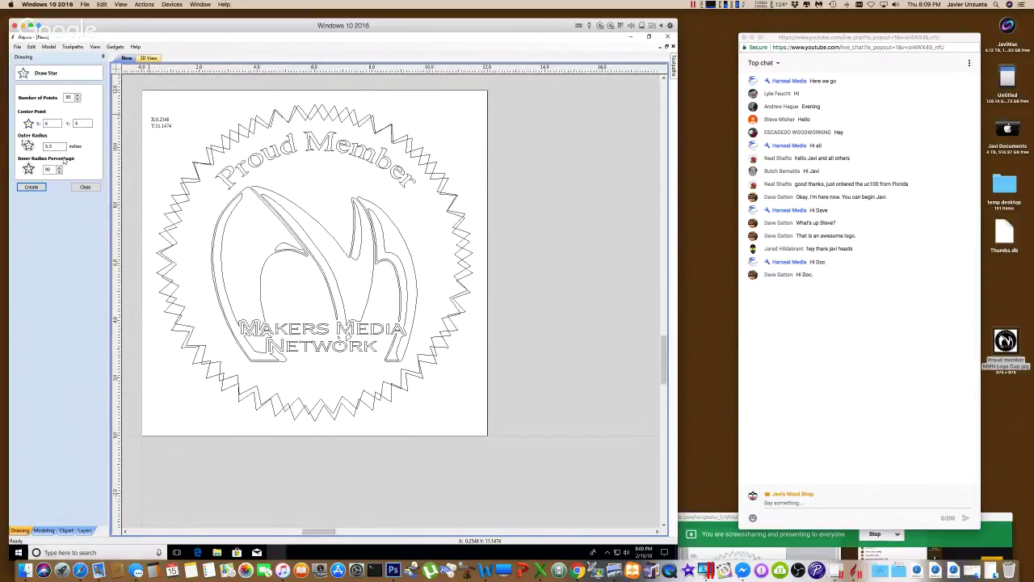
# - Try 48 and 60 points, undo, and draw a 40-point star
pyautogui.doubleClick(68, 97)
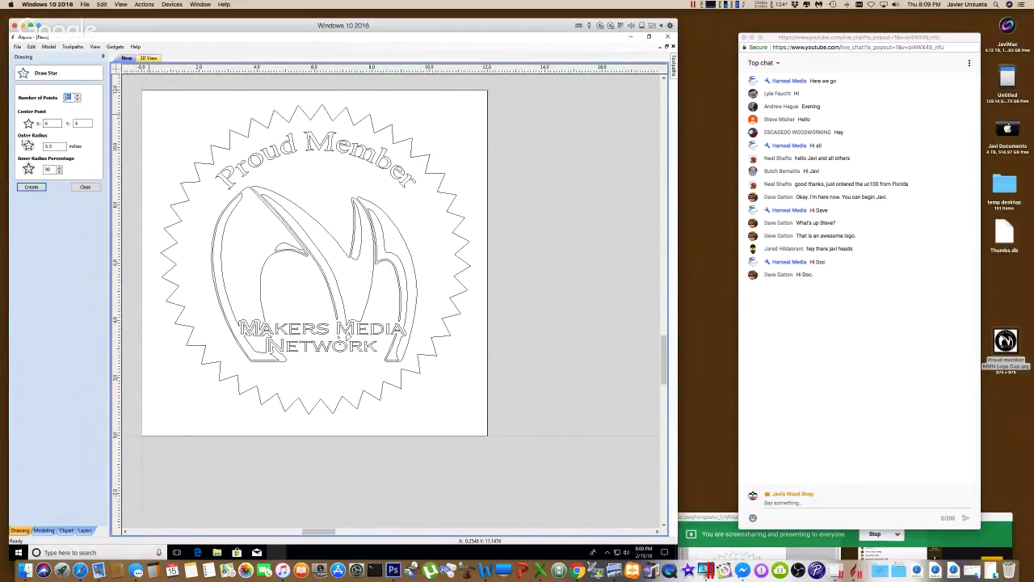
pyautogui.write('48')
pyautogui.click(31, 186)
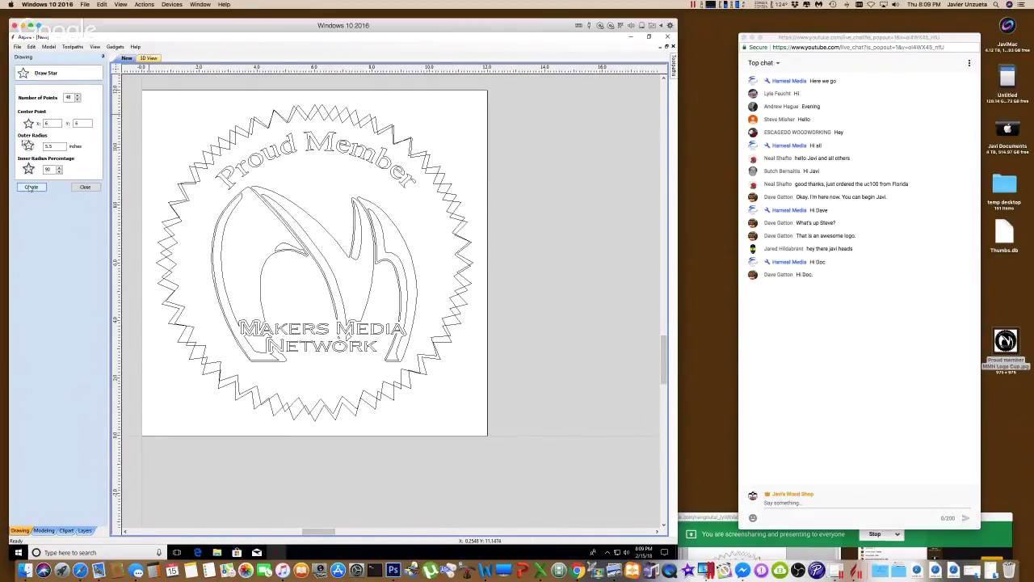
pyautogui.click(31, 187)
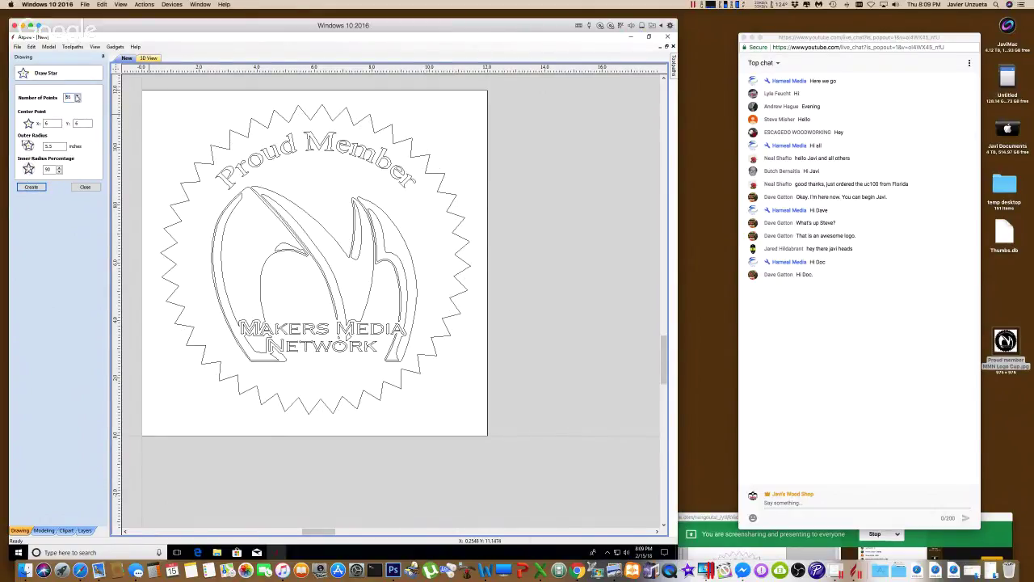
pyautogui.write('60')
pyautogui.click(32, 187)
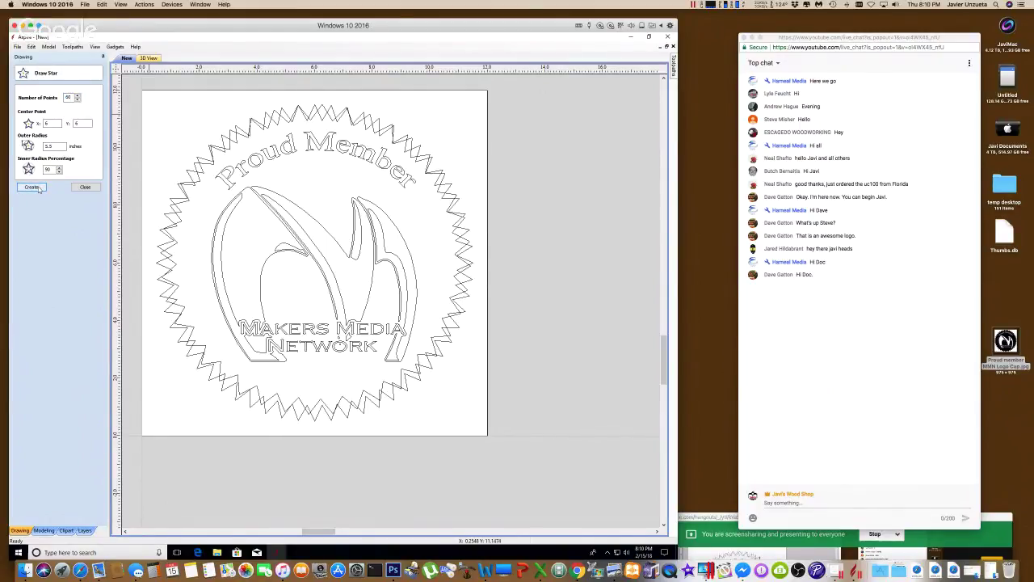
pyautogui.hotkey('ctrl', 'z')
pyautogui.doubleClick(63, 97)
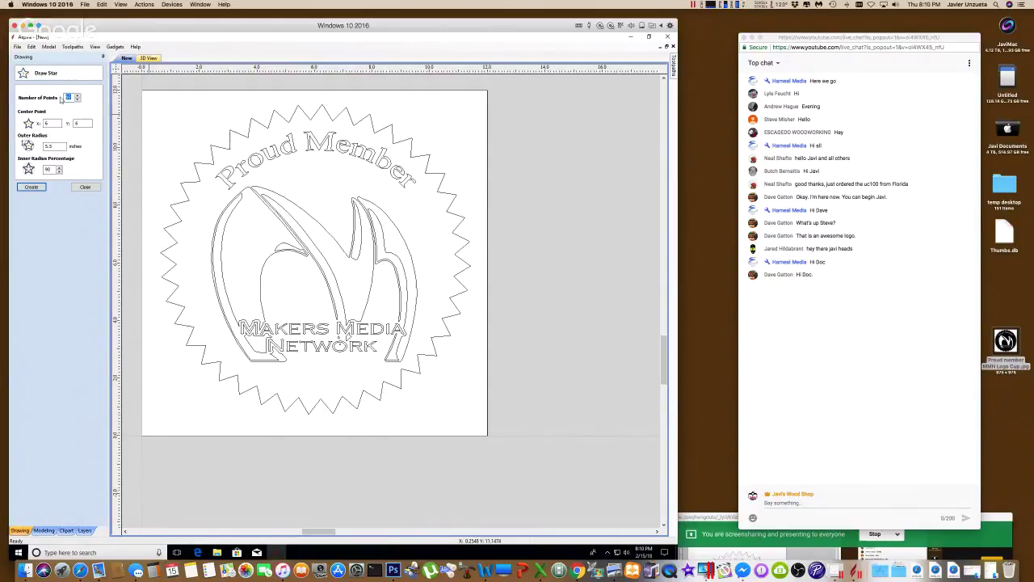
pyautogui.write('40')
pyautogui.click(26, 187)
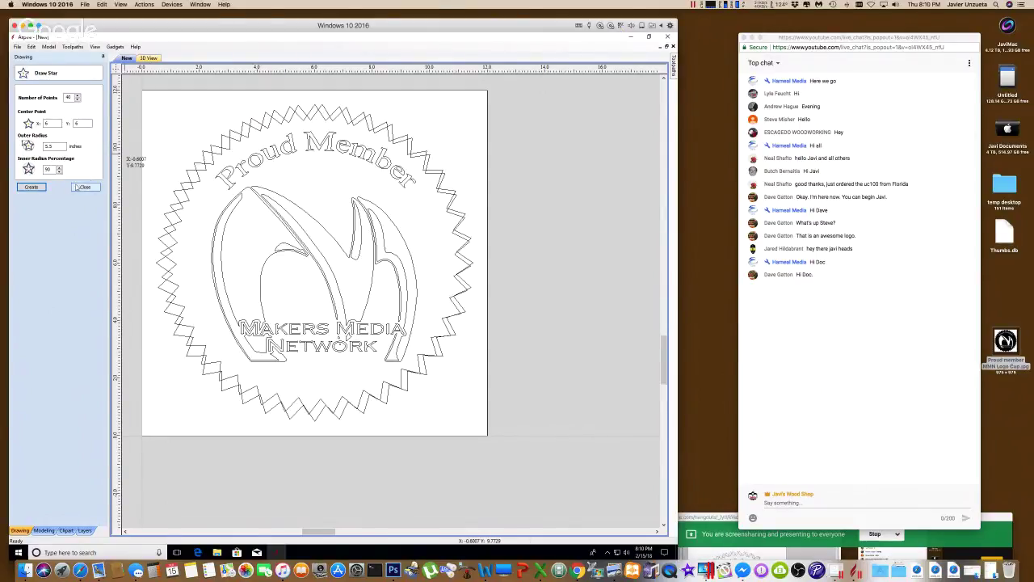
# - Test 15 and 55 point counts, then settle on 40 points and draw the final star
pyautogui.click(76, 123)
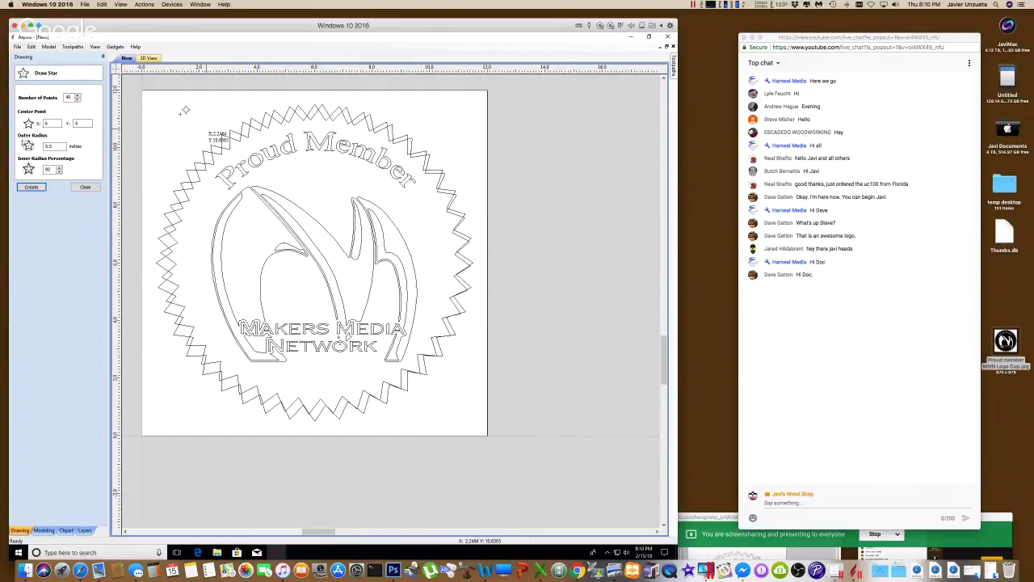
pyautogui.doubleClick(70, 97)
pyautogui.write('15')
pyautogui.press('Tab')
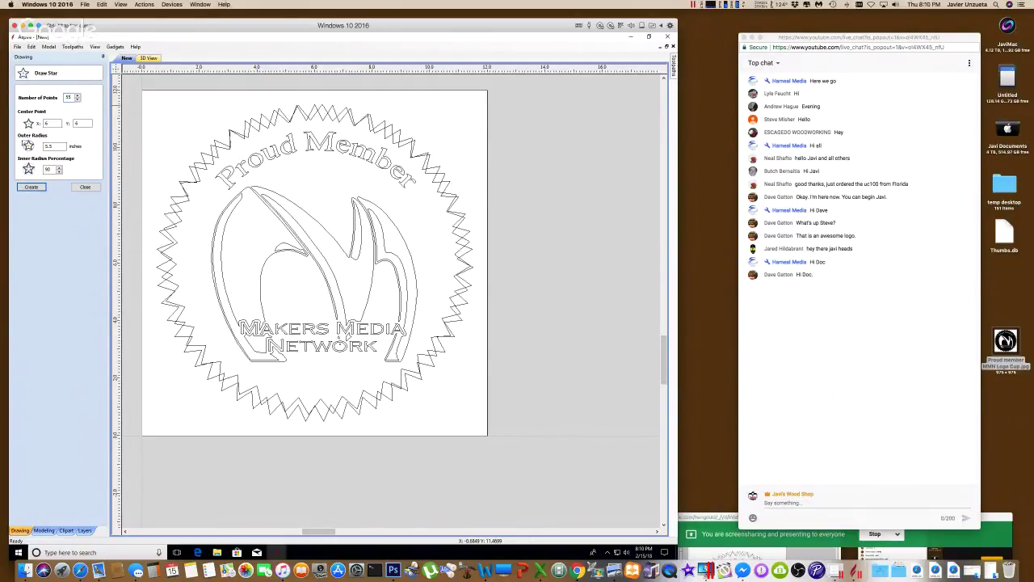
pyautogui.hotkey('shift', 'Tab')
pyautogui.write('55')
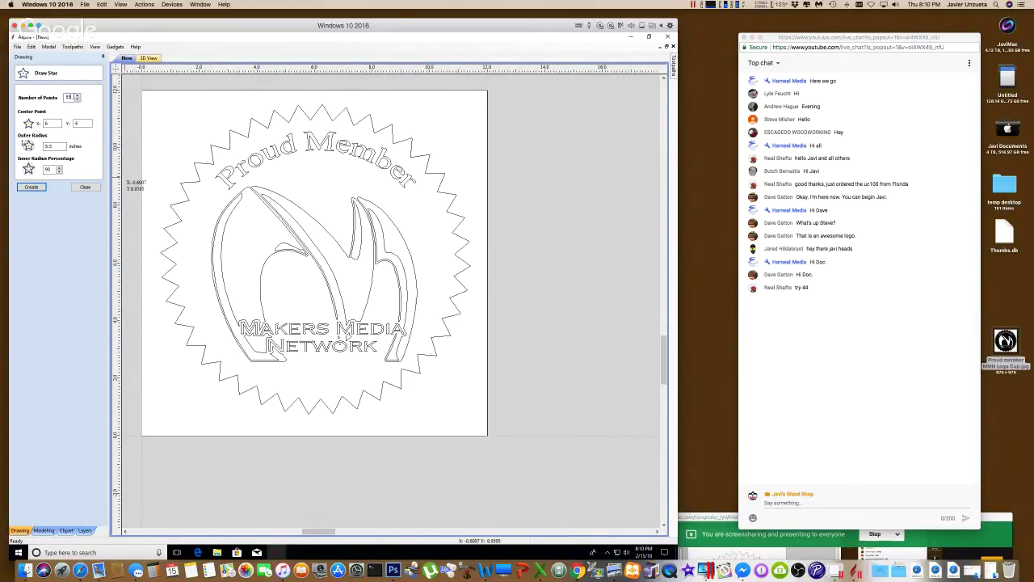
pyautogui.doubleClick(68, 97)
pyautogui.write('40')
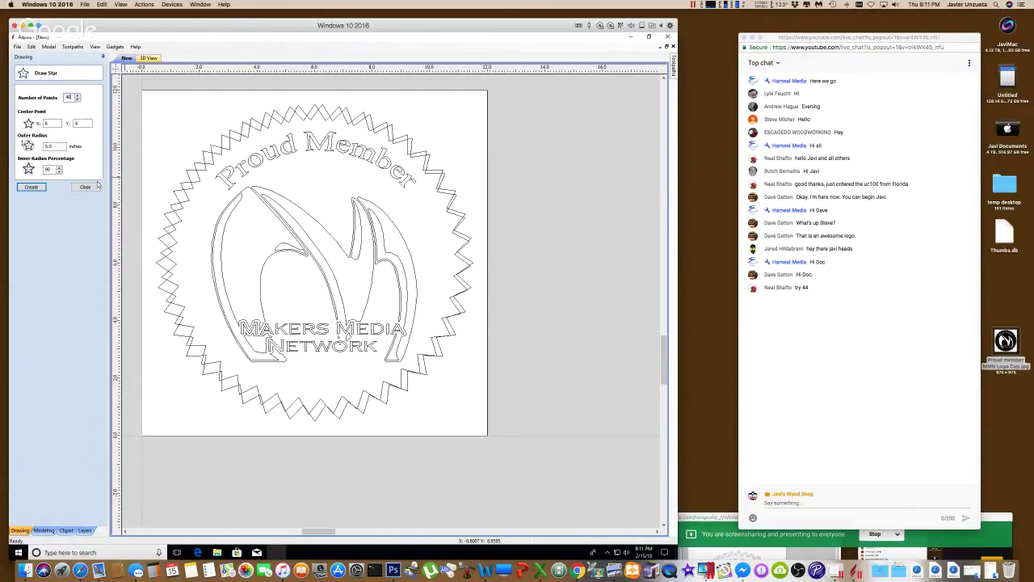
pyautogui.click(30, 187)
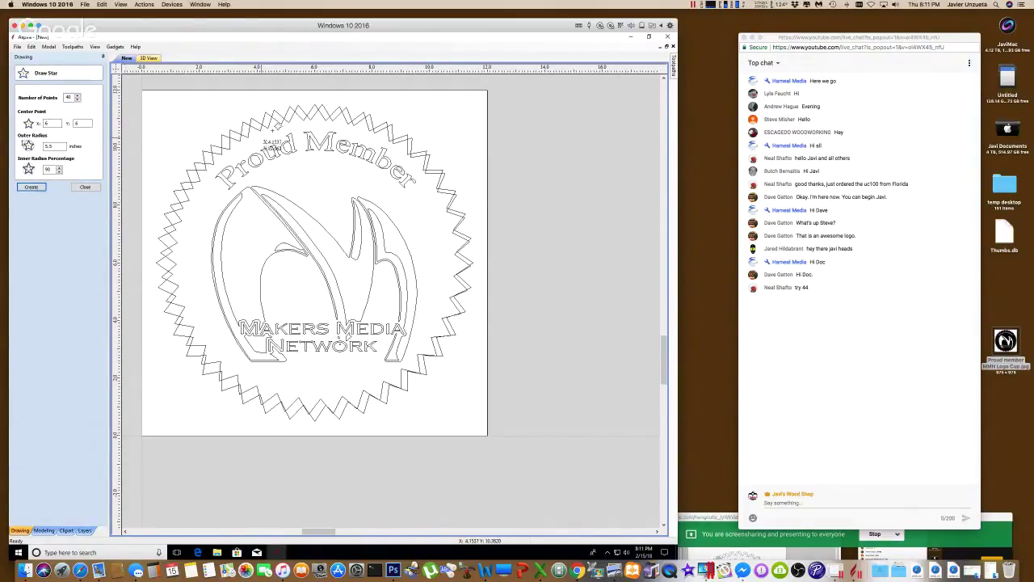
# - Close the star settings and zoom in to compare the new star with the original starburst
pyautogui.click(84, 187)
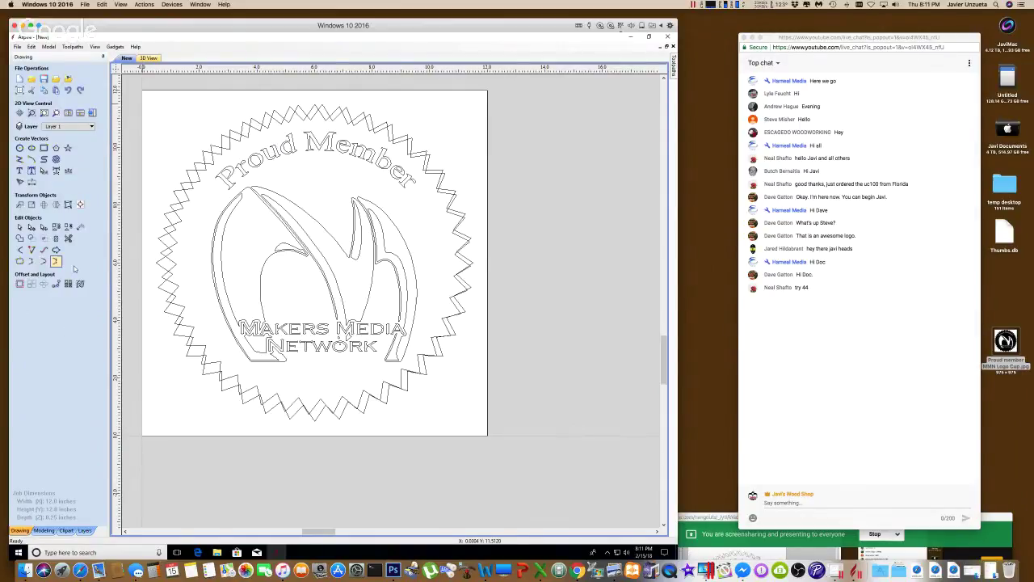
pyautogui.click(282, 123)
pyautogui.scroll(2, 377, 129)
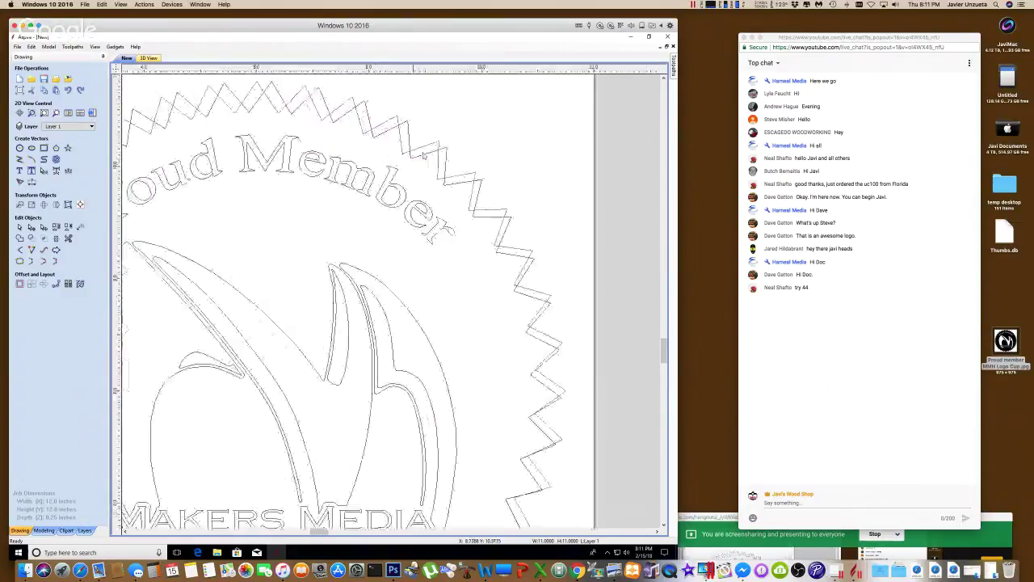
pyautogui.scroll(5, 420, 150)
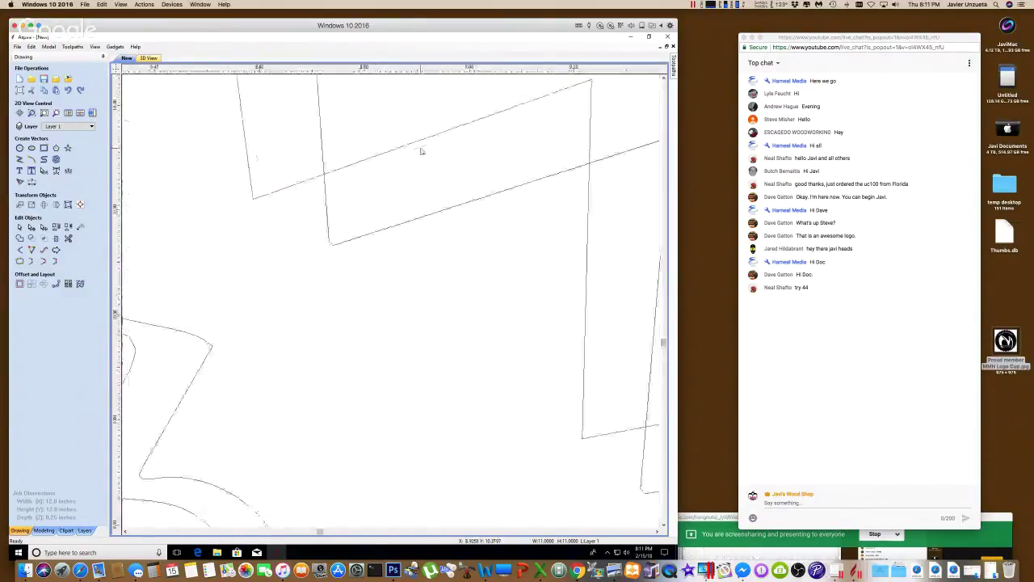
pyautogui.click(395, 212)
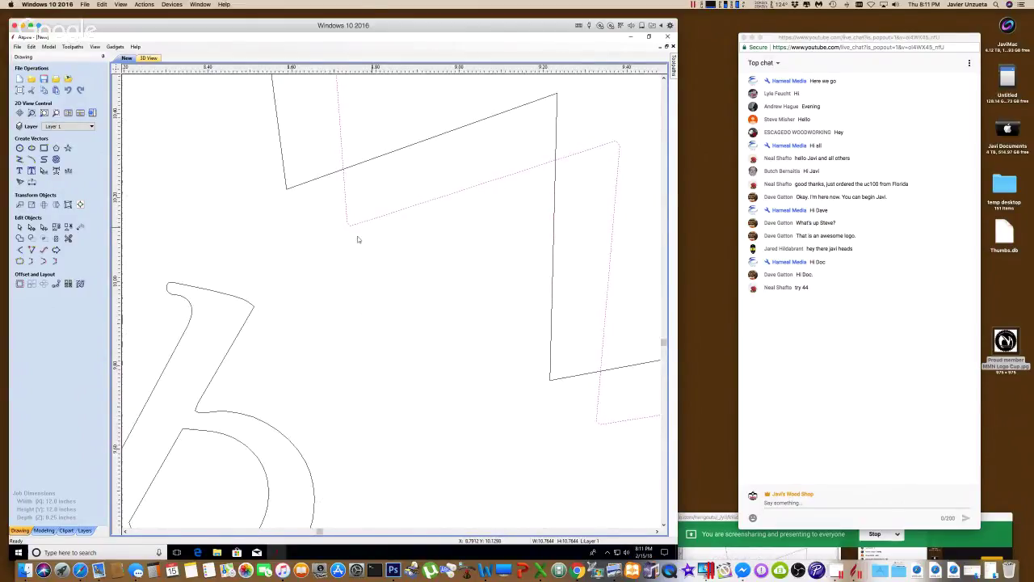
pyautogui.scroll(-6, 349, 244)
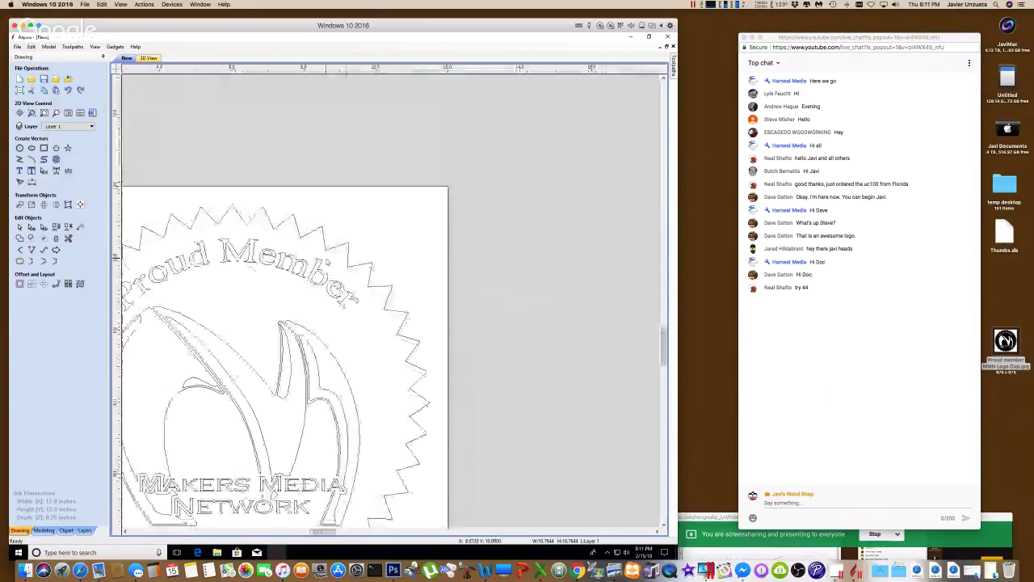
# - Fit the page in view and enlarge the original starburst slightly to match
pyautogui.click(44, 112)
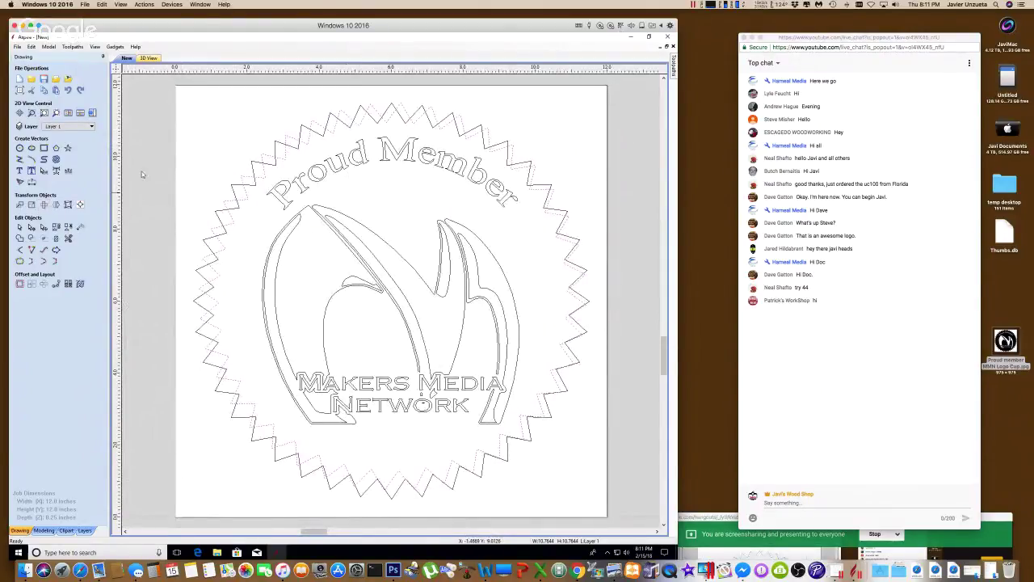
pyautogui.click(285, 160)
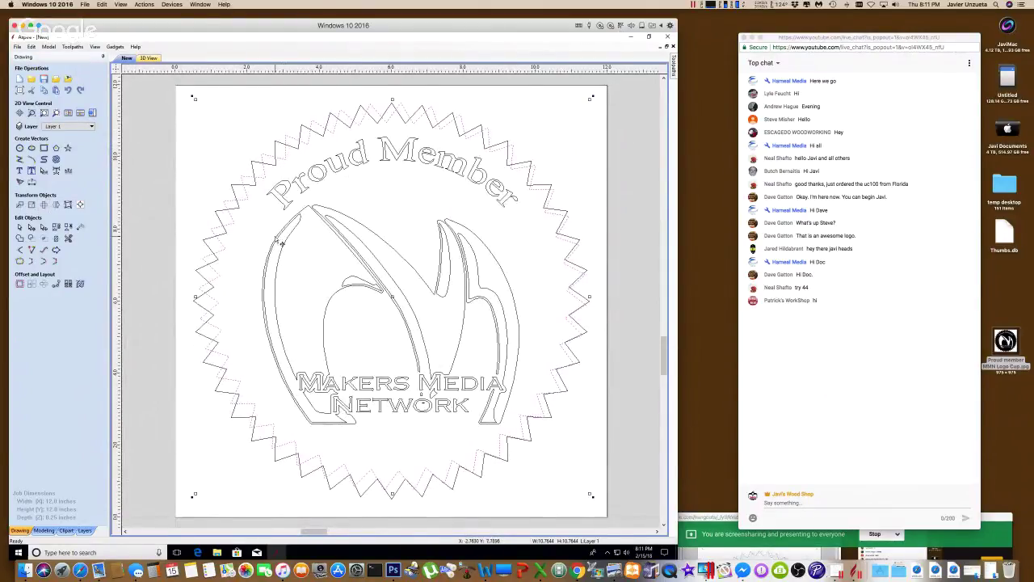
pyautogui.moveTo(194, 493); pyautogui.dragTo(192, 494)
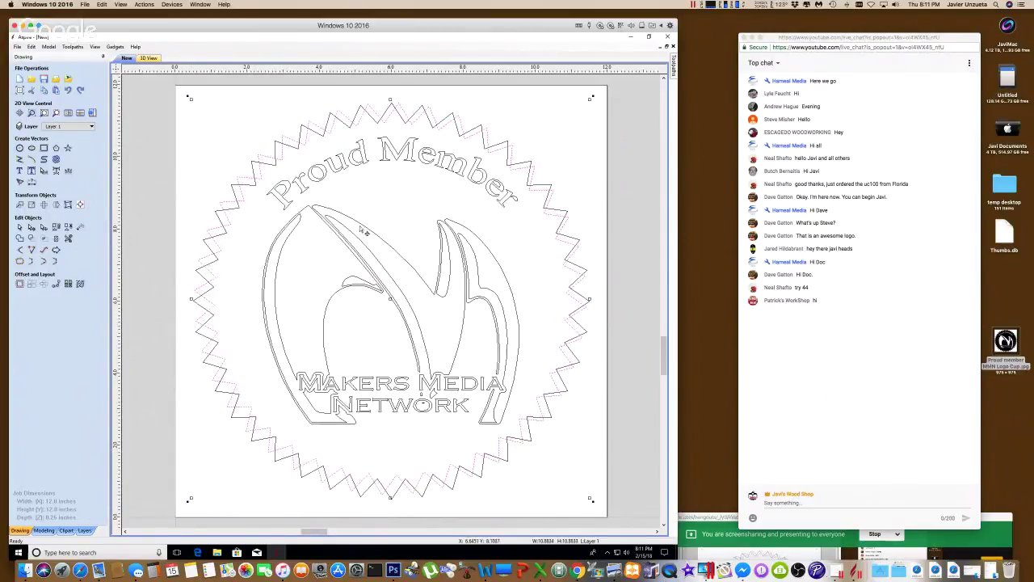
# - Rotate the selected design by 1 degree twice, for 2 degrees in total
pyautogui.click(68, 206)
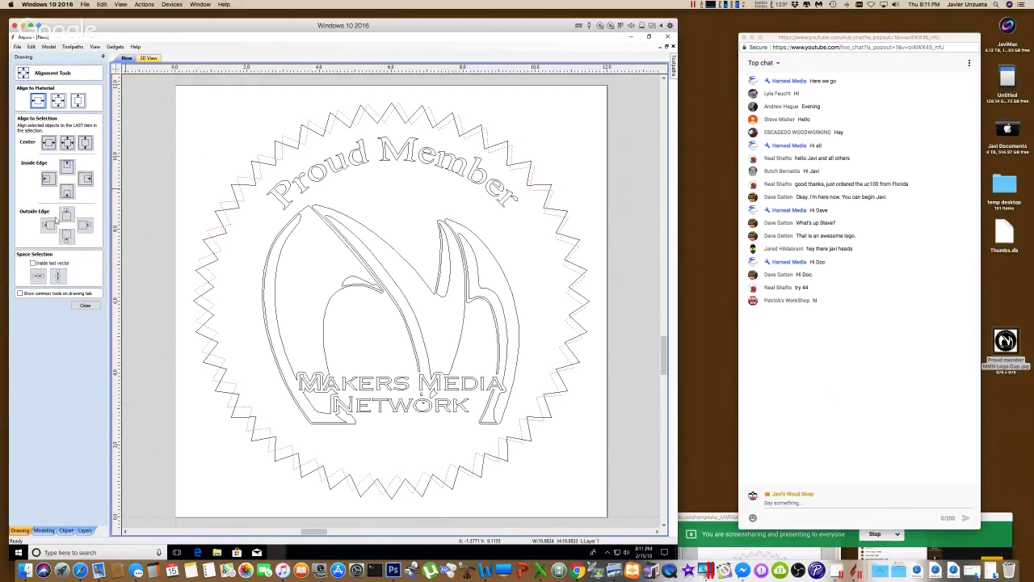
pyautogui.click(84, 305)
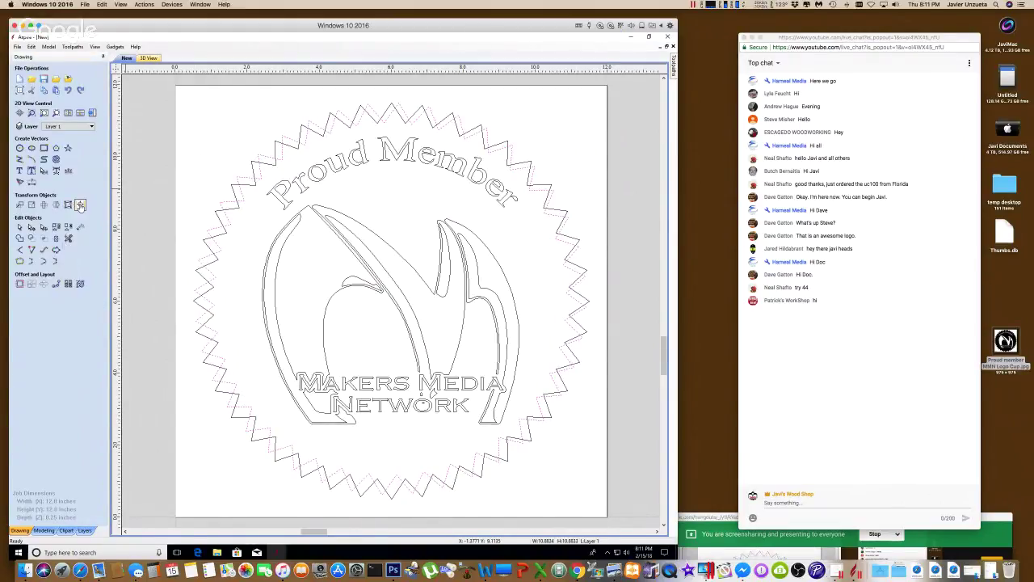
pyautogui.click(45, 205)
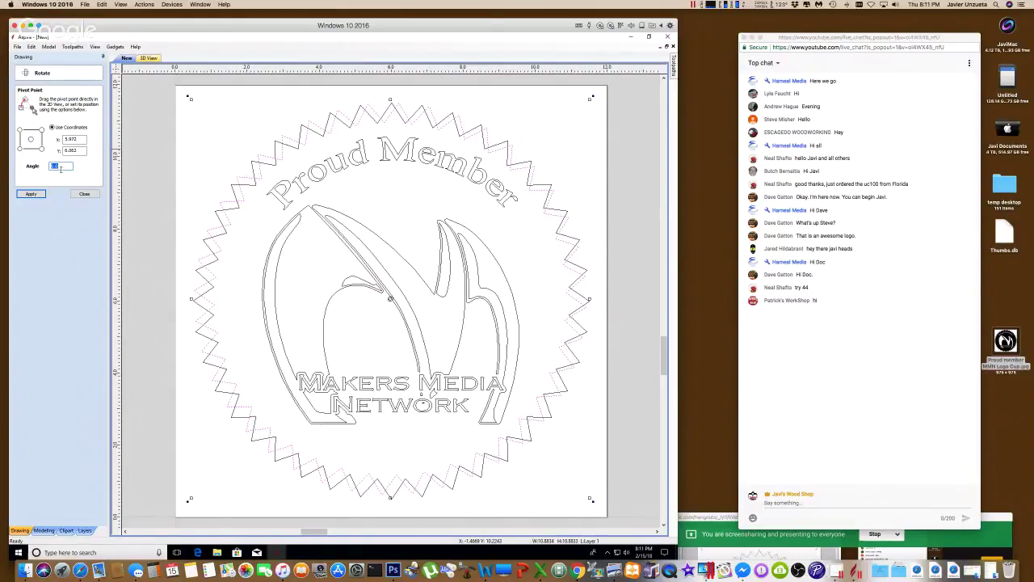
pyautogui.write('1')
pyautogui.click(32, 194)
pyautogui.click(32, 194)
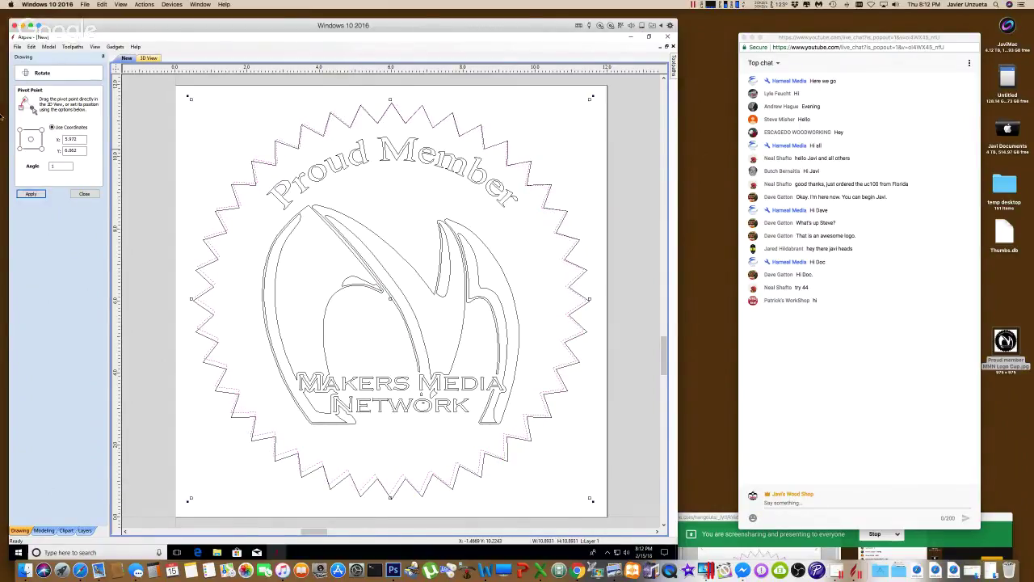
pyautogui.click(86, 194)
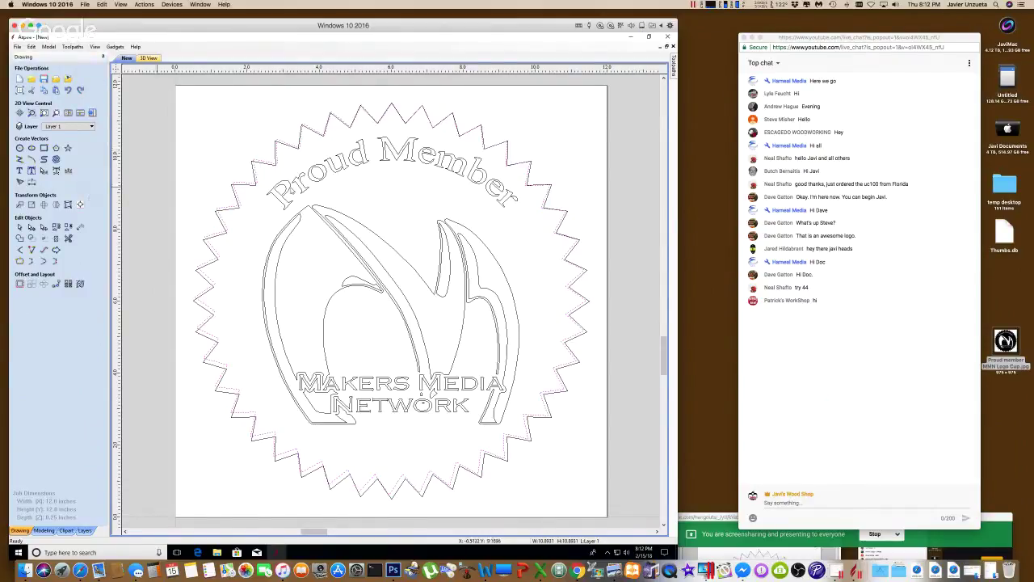
# - Box-select the M logo and Proud Member lettering and centre them inside the starburst
pyautogui.click(295, 159)
pyautogui.moveTo(513, 420); pyautogui.dragTo(276, 171)
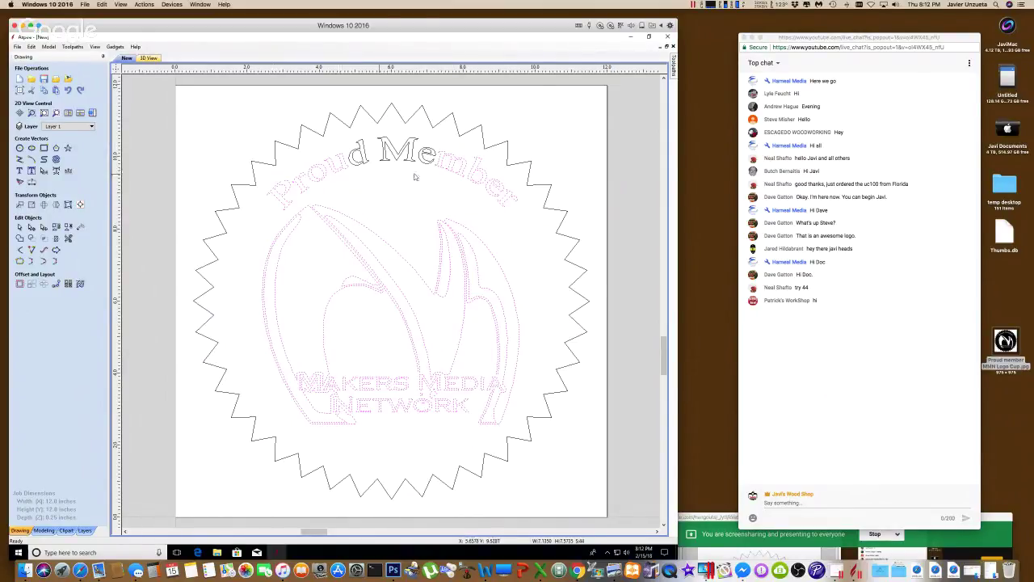
pyautogui.keyDown('shift'); pyautogui.click(362, 151); pyautogui.keyUp('shift')
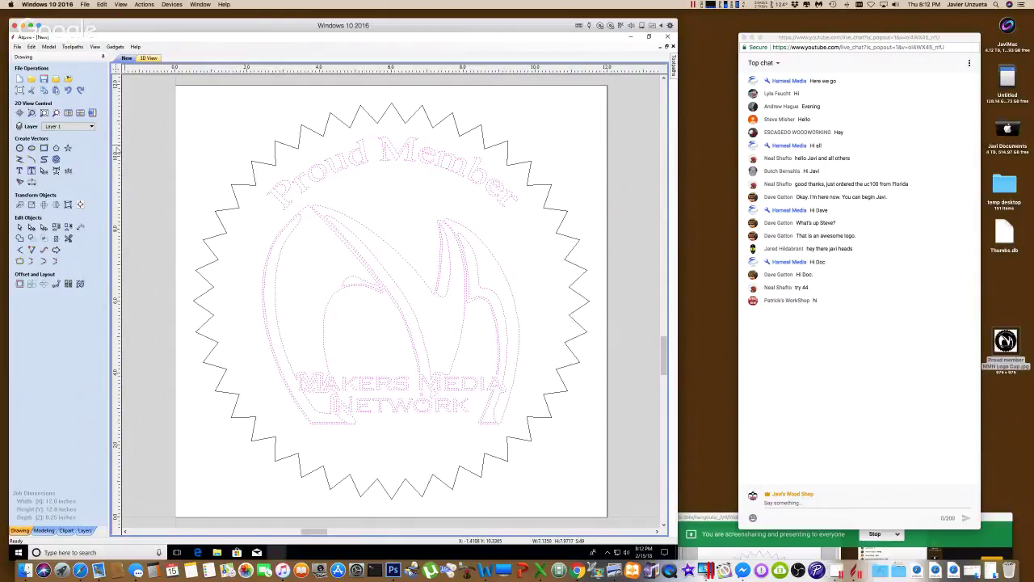
pyautogui.click(80, 205)
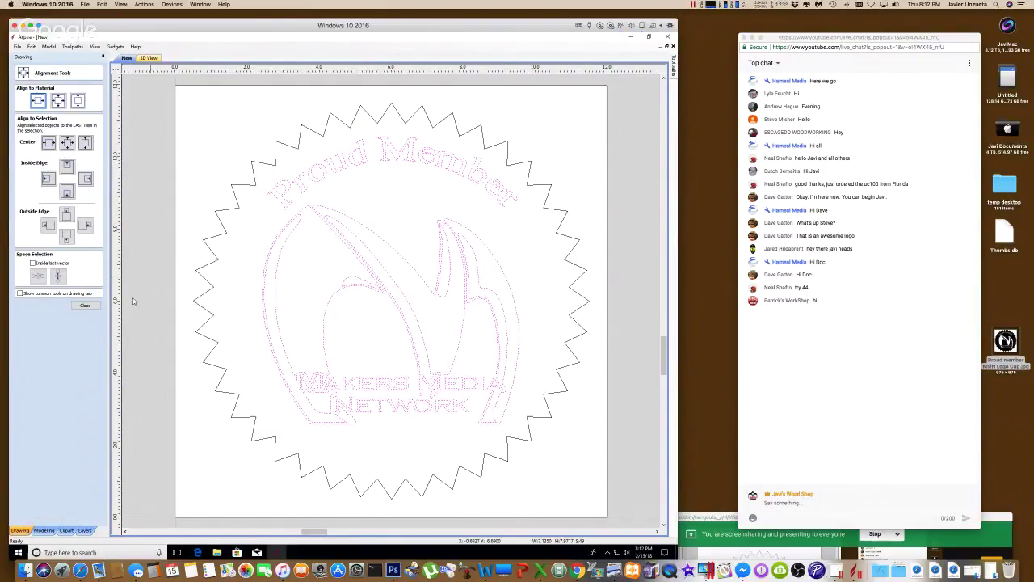
pyautogui.click(85, 306)
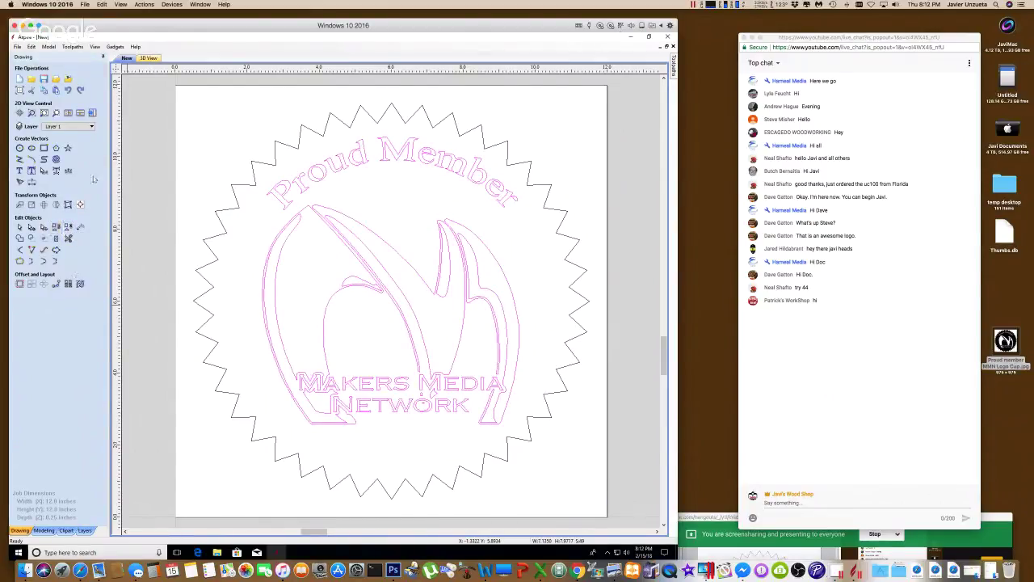
pyautogui.click(80, 204)
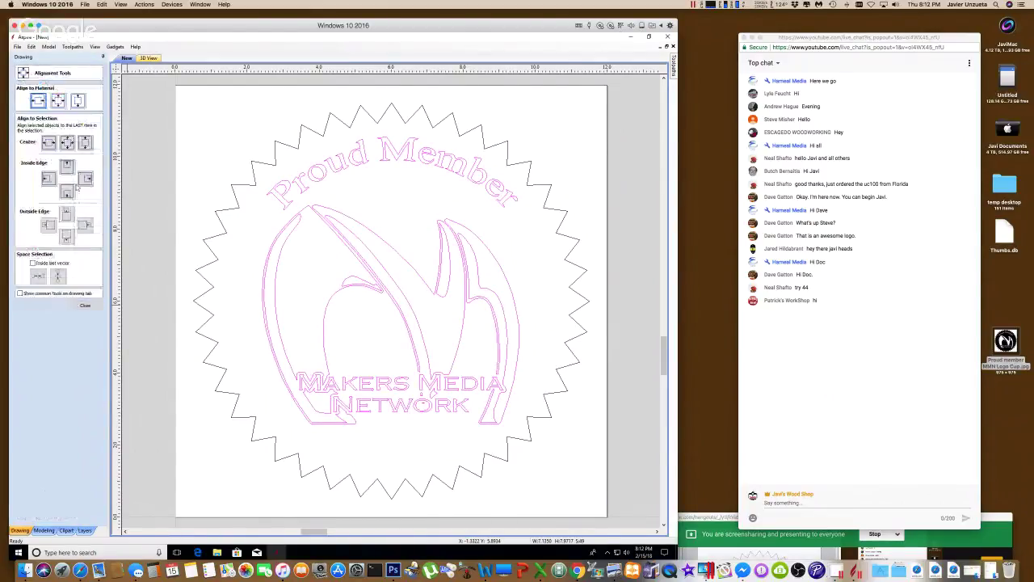
pyautogui.click(67, 143)
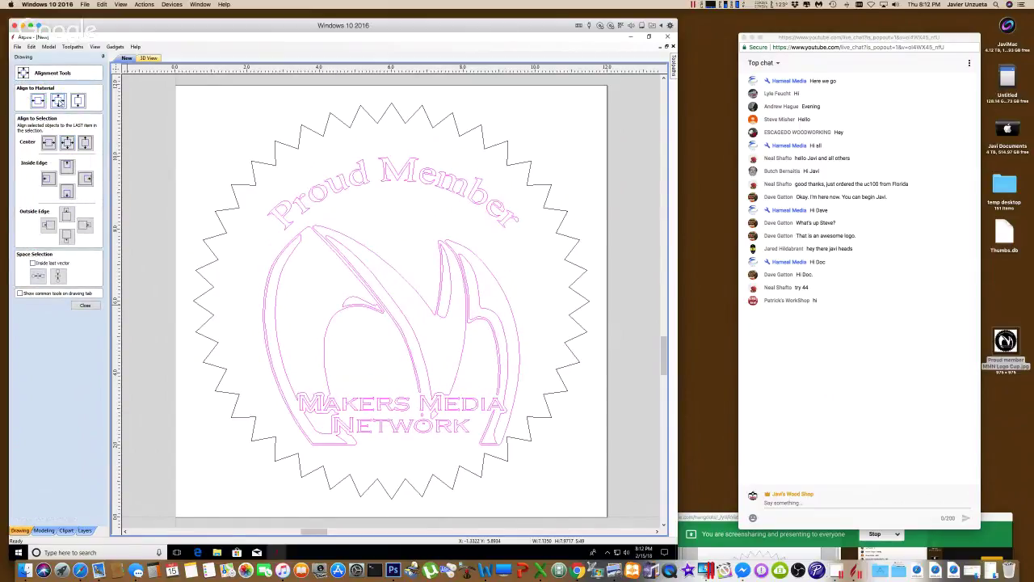
# - Reselect the logo and lettering without the starburst, nudge them upward, then select the starburst
pyautogui.click(540, 209)
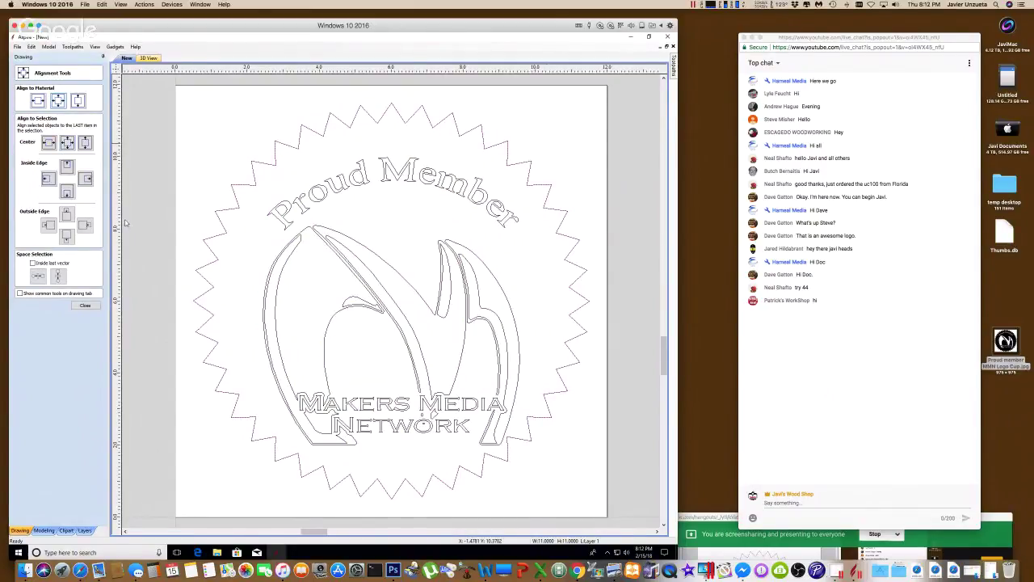
pyautogui.click(339, 437)
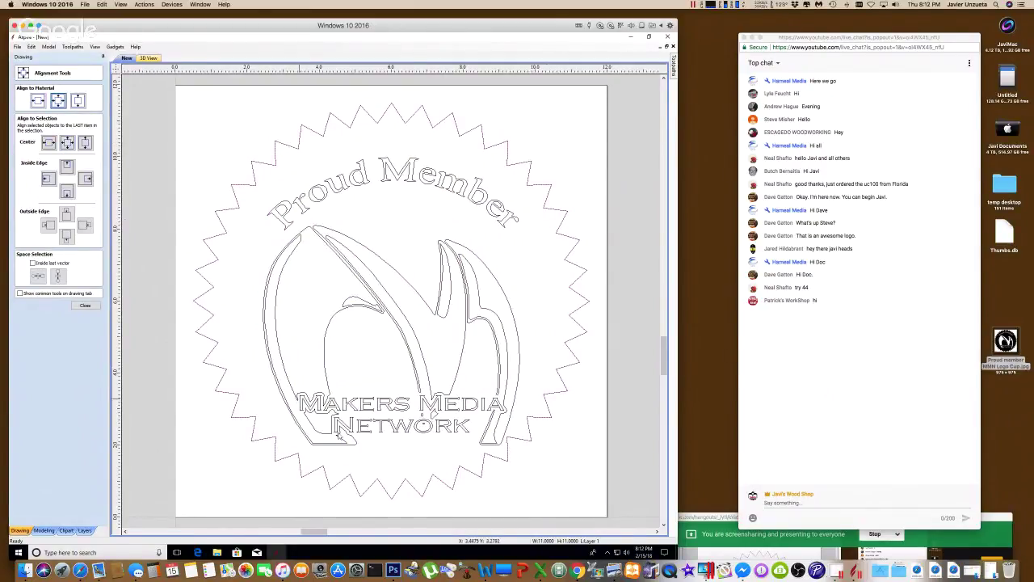
pyautogui.click(554, 500)
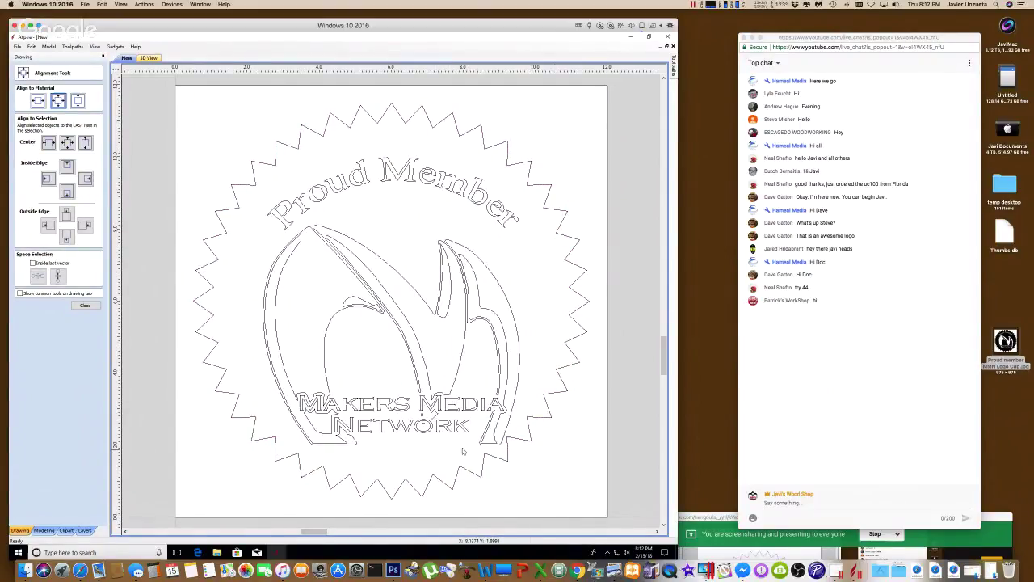
pyautogui.moveTo(493, 449); pyautogui.dragTo(277, 168)
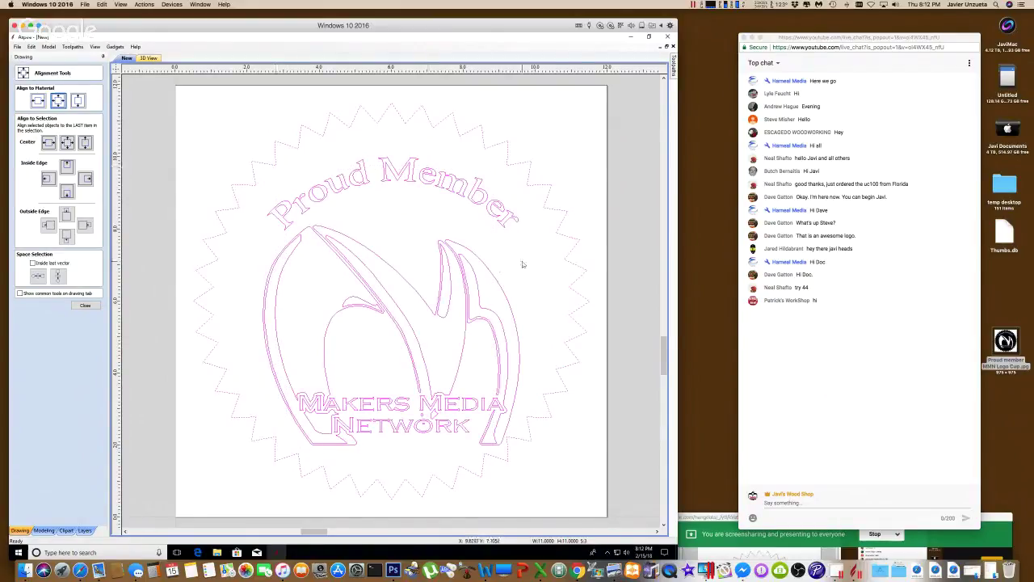
pyautogui.keyDown('ctrl'); pyautogui.click(571, 239); pyautogui.keyUp('ctrl')
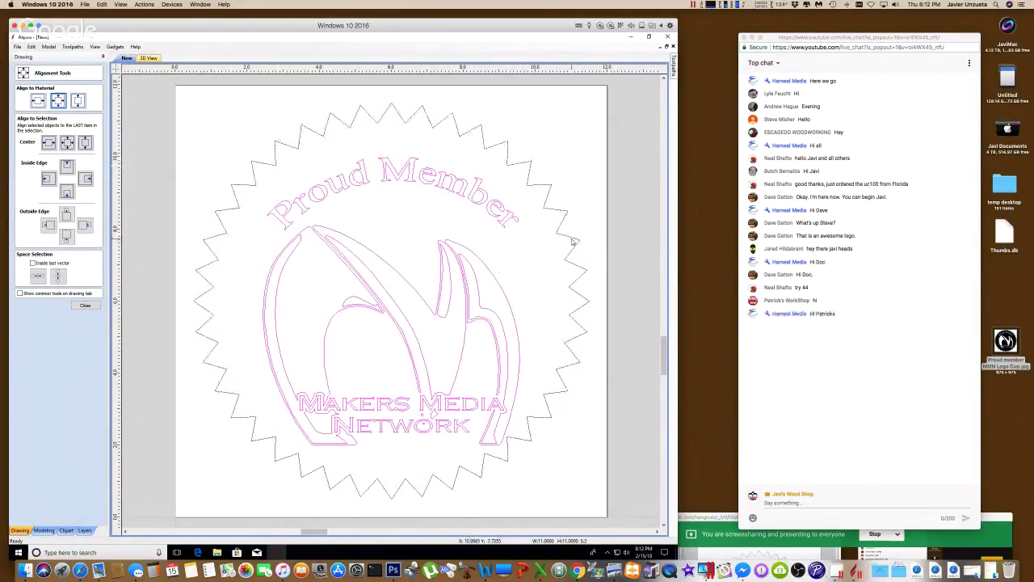
pyautogui.press('F9')
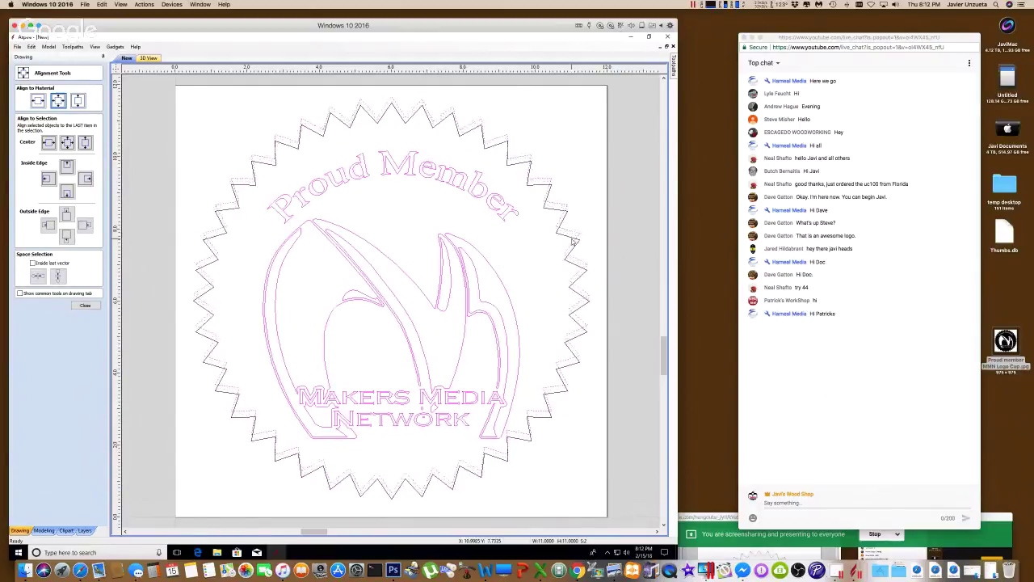
pyautogui.press('Up')
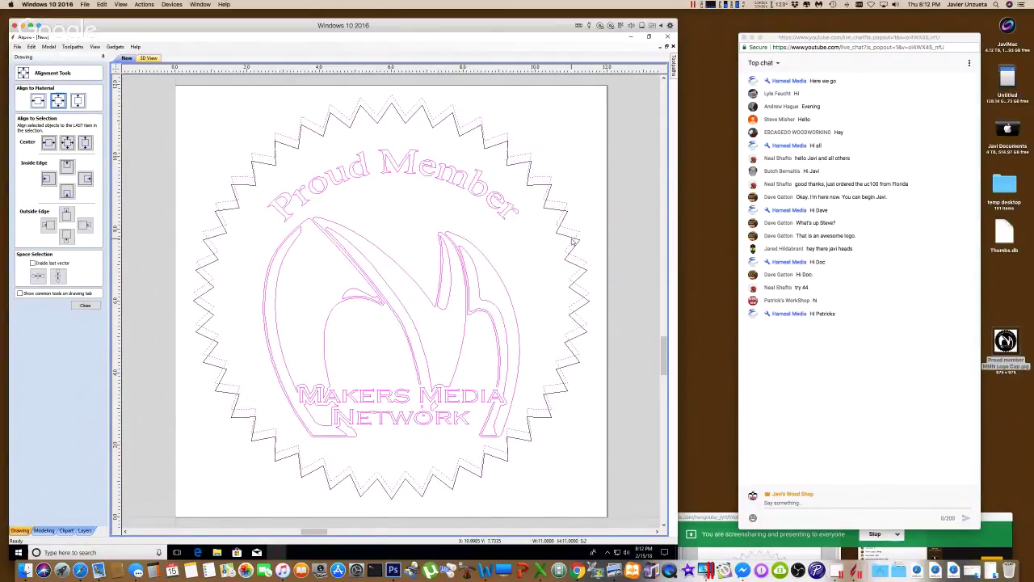
pyautogui.click(582, 435)
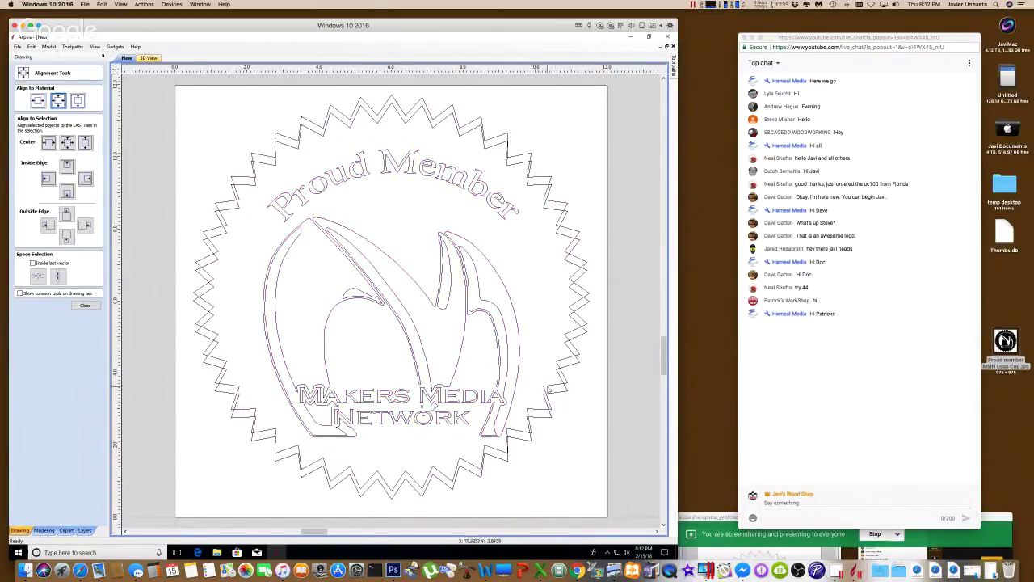
pyautogui.click(547, 390)
pyautogui.press('Escape')
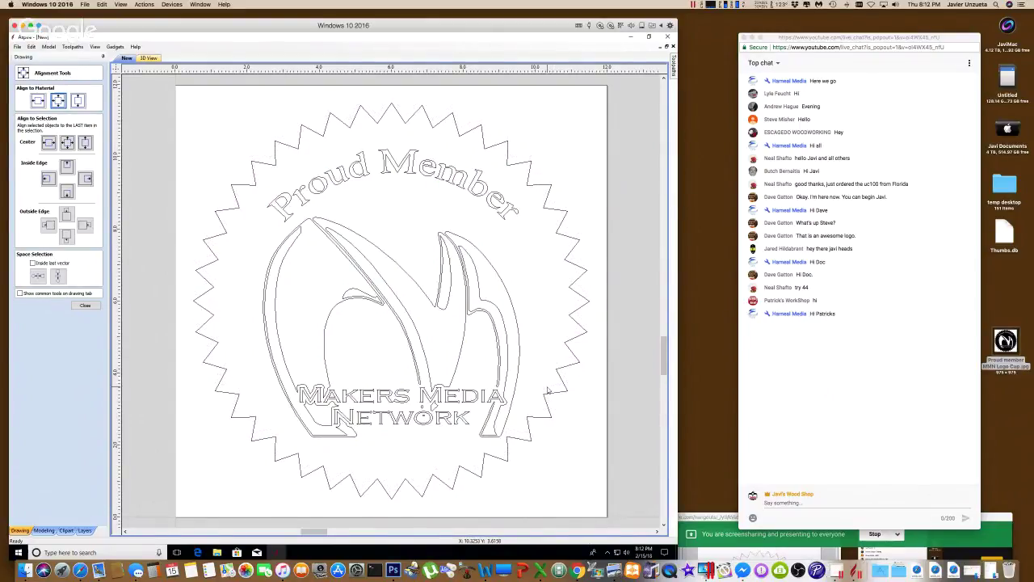
pyautogui.click(205, 269)
# - Offset the starburst outwards by a distance of 0.25 inches
pyautogui.click(84, 308)
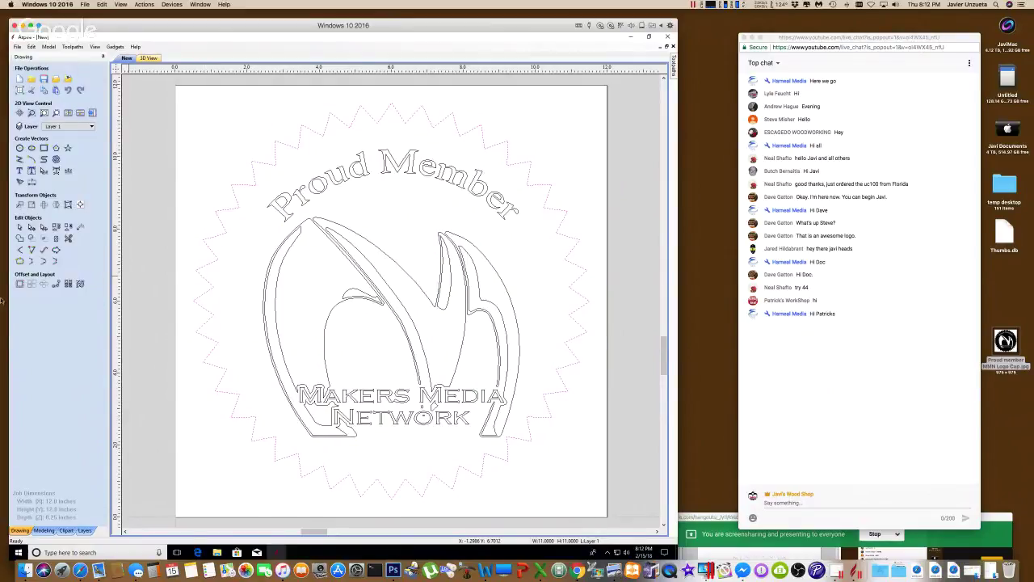
pyautogui.click(22, 289)
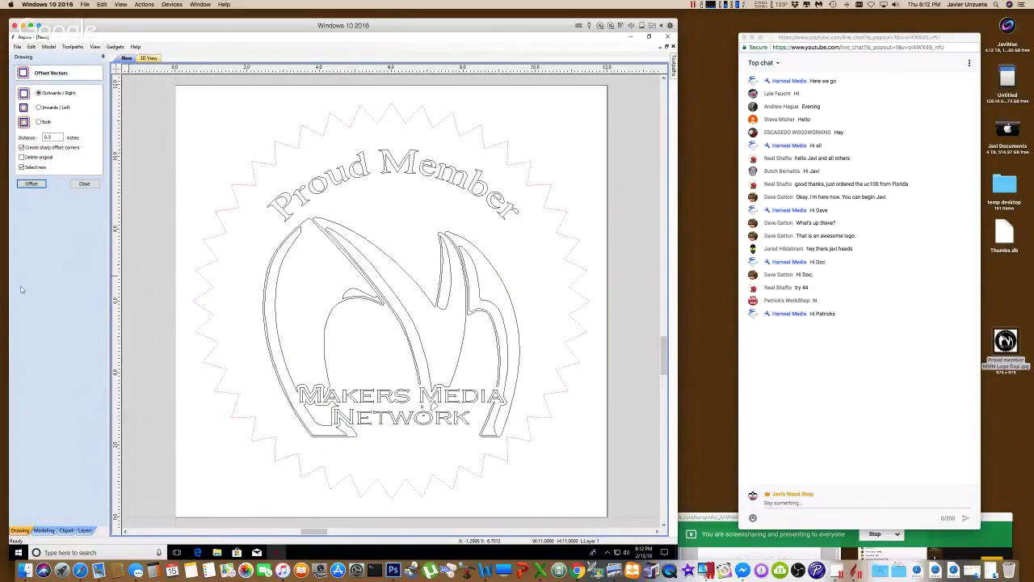
pyautogui.click(31, 184)
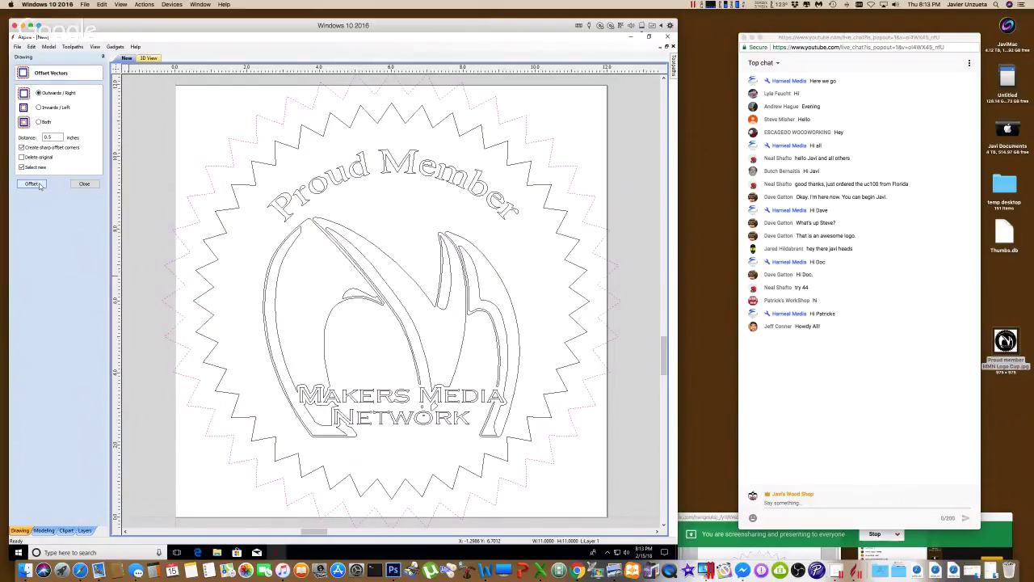
pyautogui.click(32, 185)
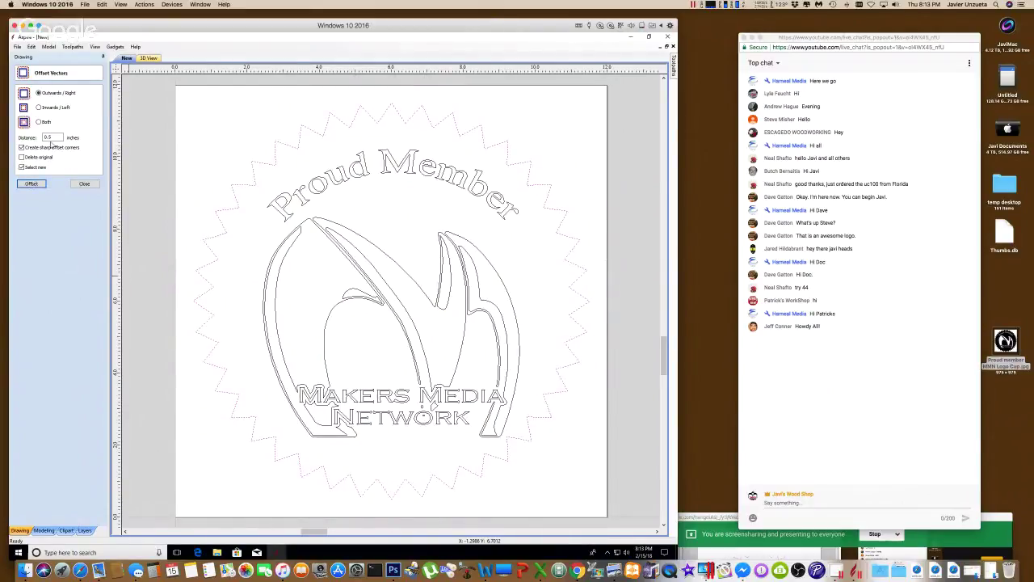
pyautogui.moveTo(52, 139); pyautogui.dragTo(36, 139)
pyautogui.write('.25')
pyautogui.press('Return')
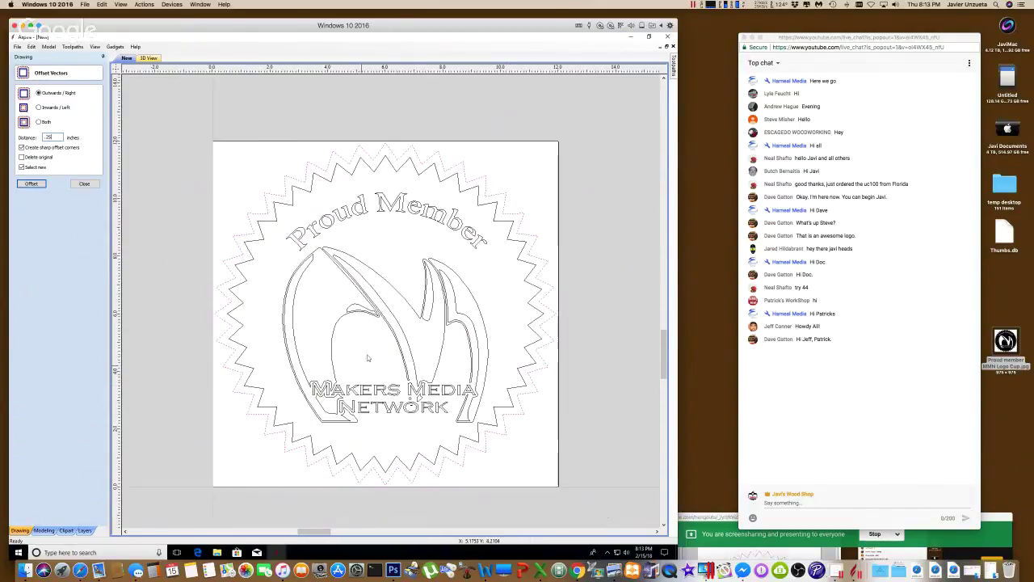
# - Select all the design vectors and bring up their context menu
pyautogui.scroll(2, 409, 339)
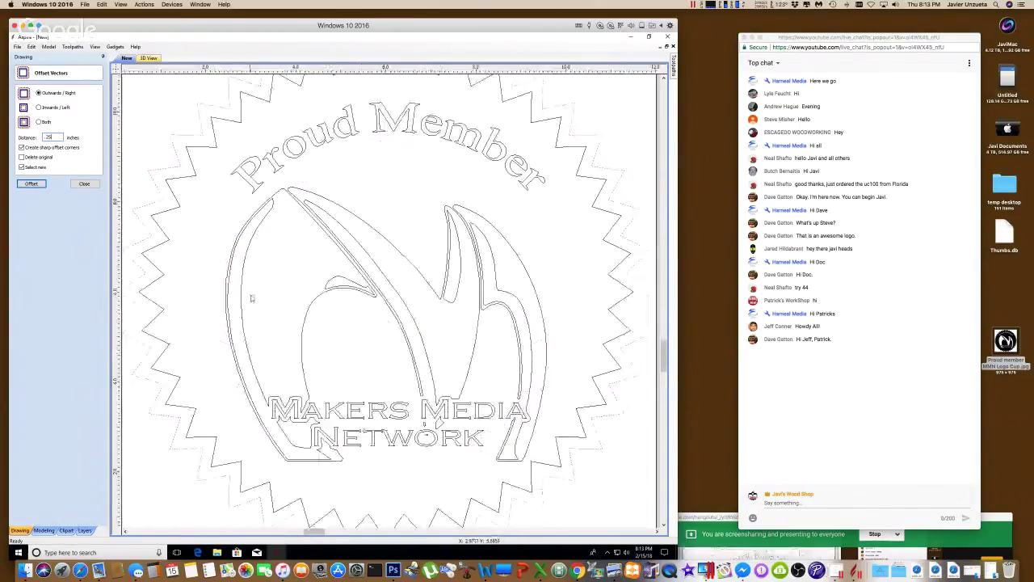
pyautogui.hotkey('ctrl', 'a')
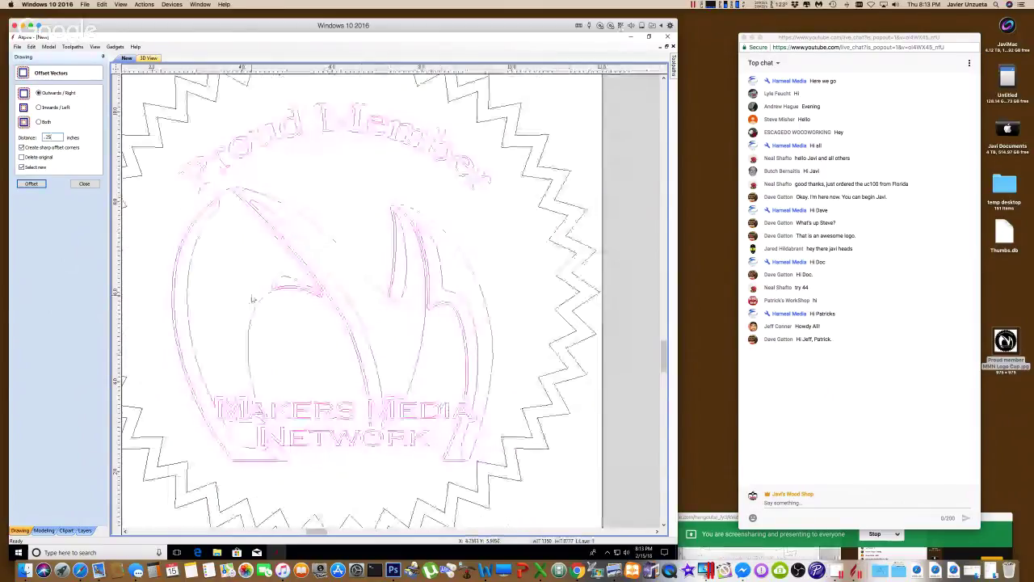
pyautogui.rightClick(189, 297)
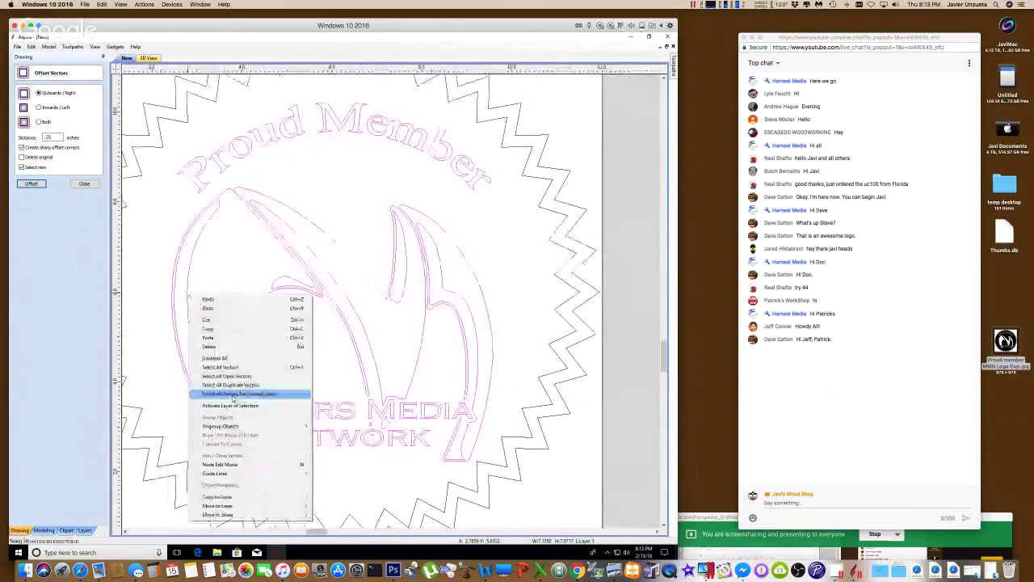
# - Ungroup the M emblem, then select both right crescents and ungroup them into separate vectors
pyautogui.moveTo(234, 426)
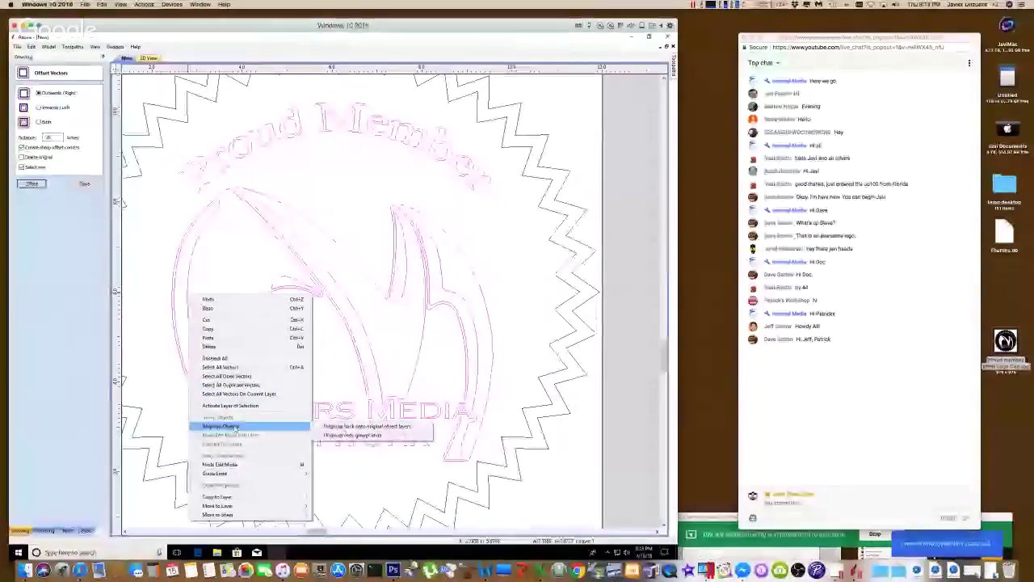
pyautogui.click(370, 436)
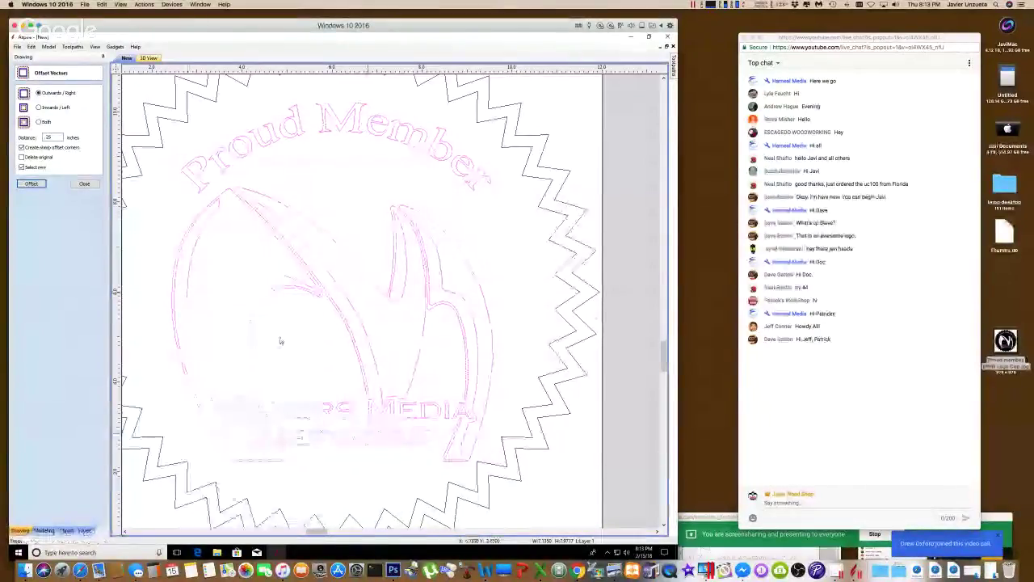
pyautogui.click(187, 278)
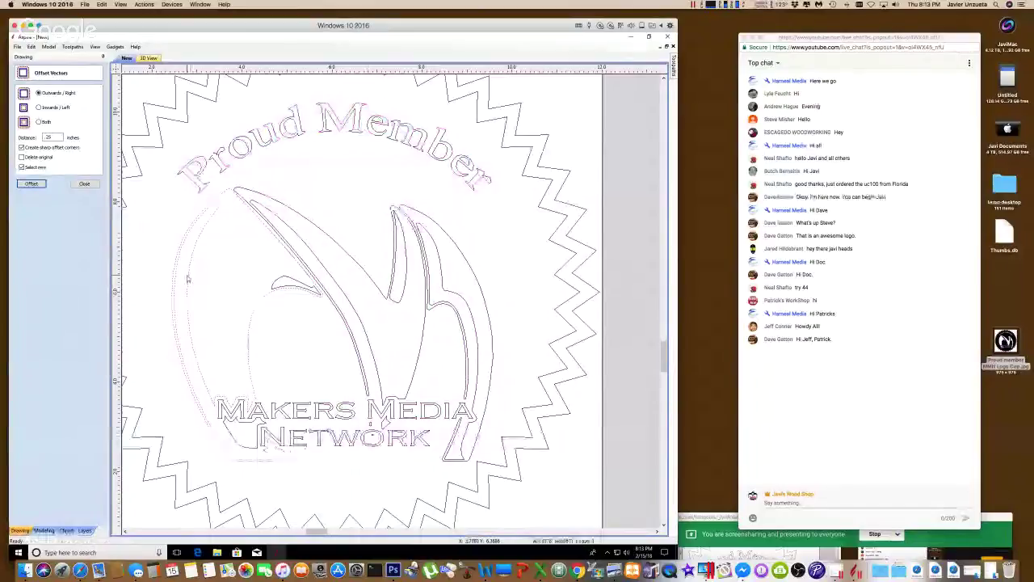
pyautogui.click(84, 183)
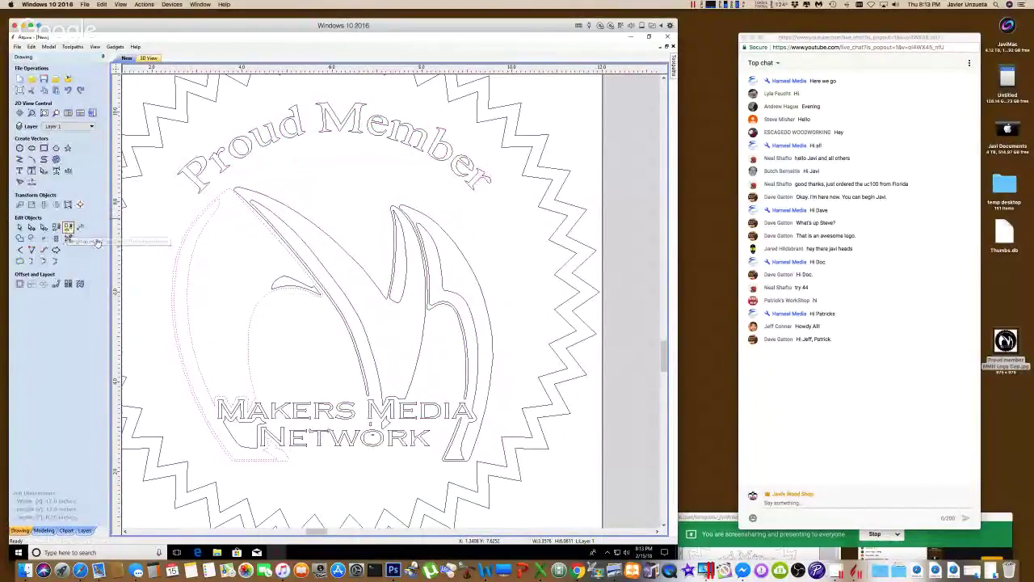
pyautogui.click(405, 292)
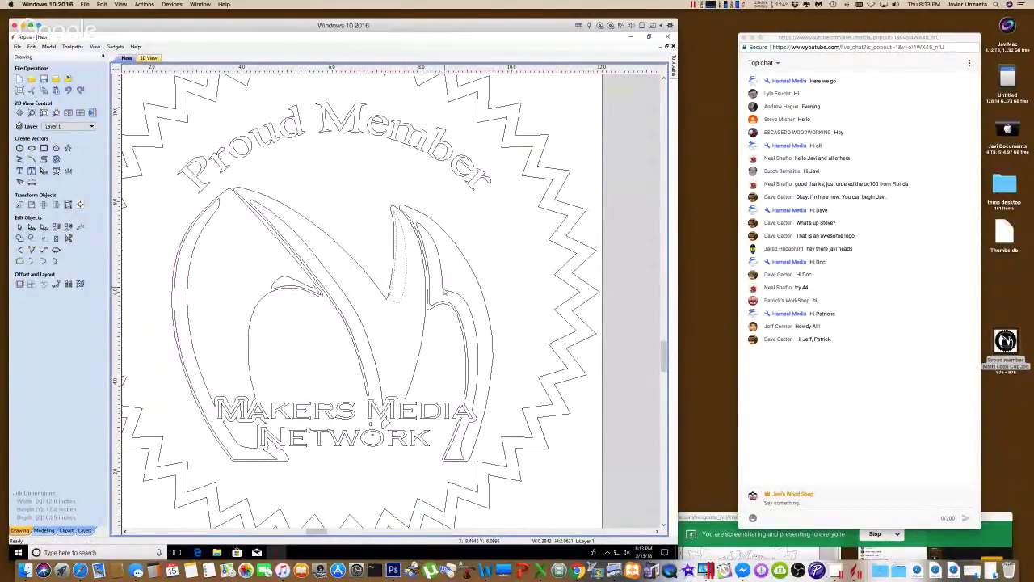
pyautogui.click(444, 292)
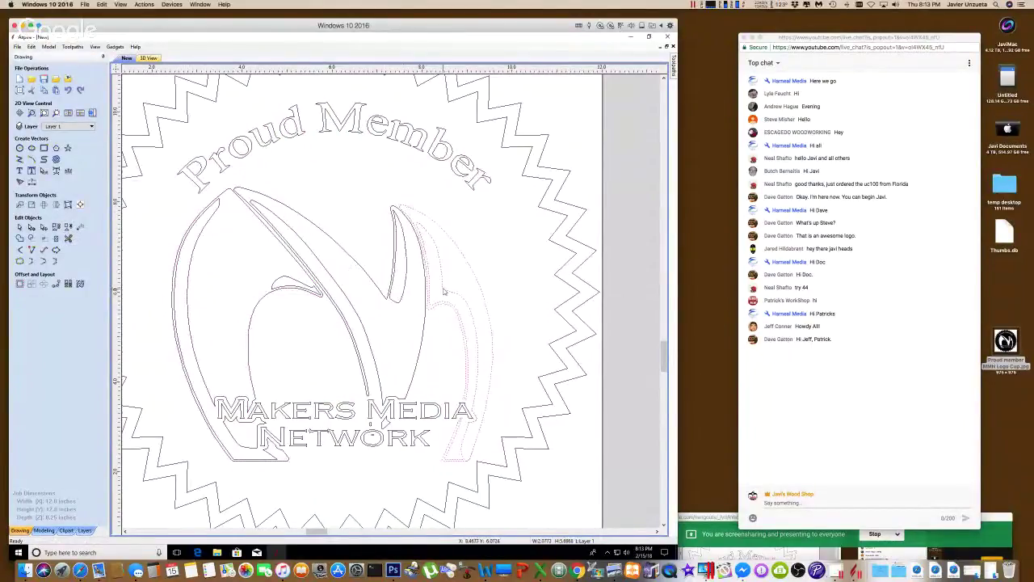
pyautogui.click(68, 230)
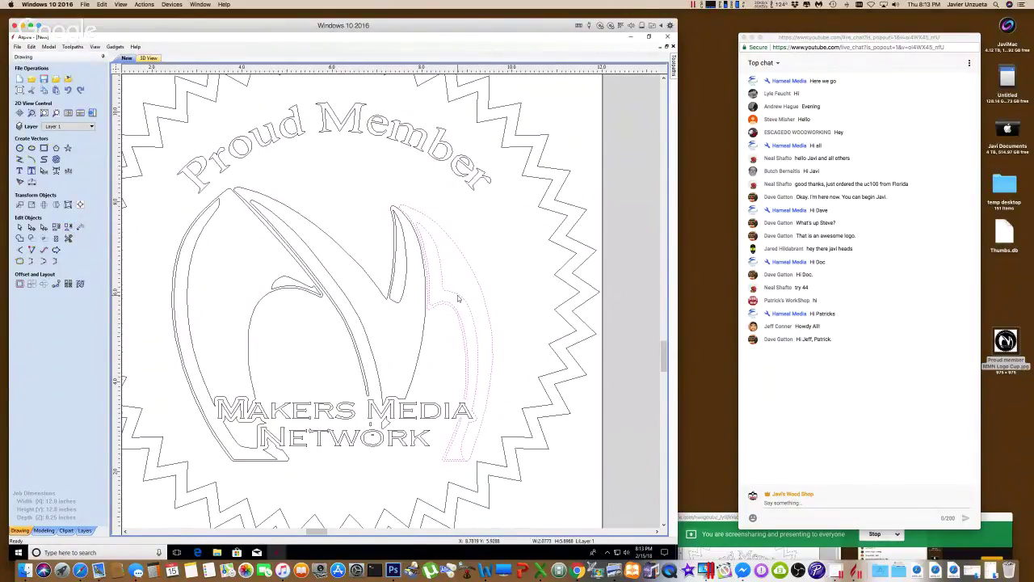
pyautogui.rightClick(458, 299)
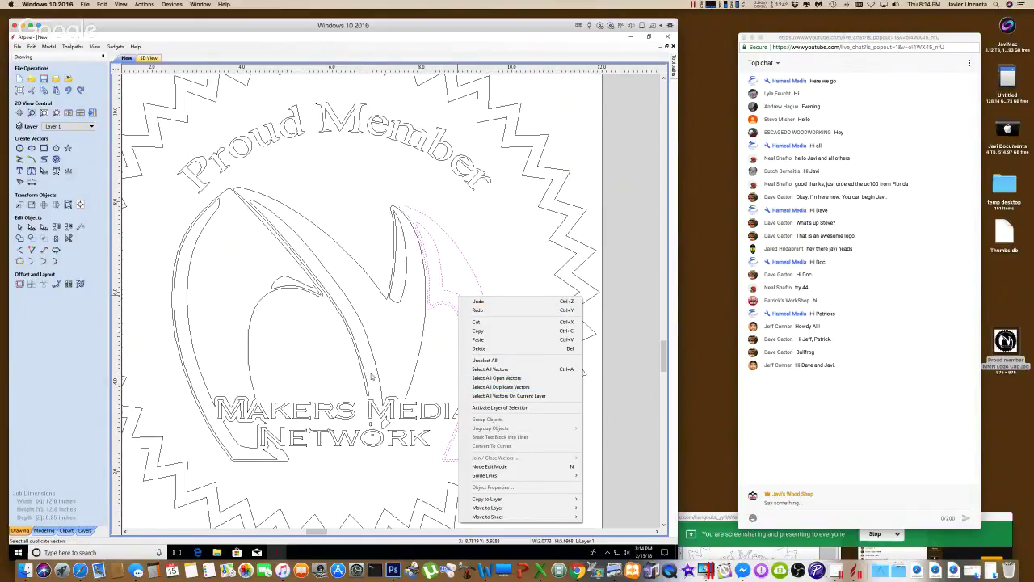
pyautogui.click(438, 325)
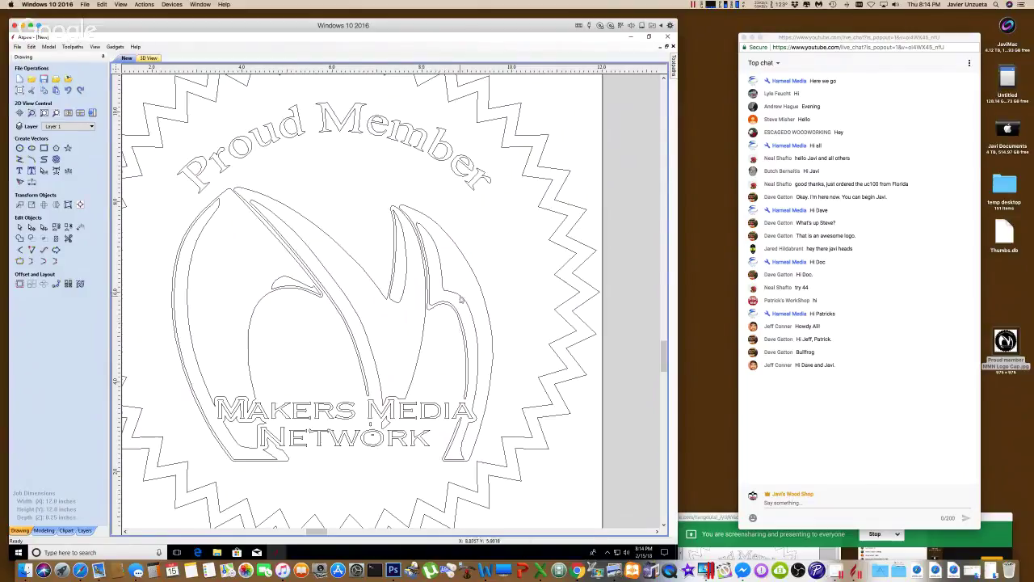
pyautogui.click(461, 298)
pyautogui.rightClick(461, 299)
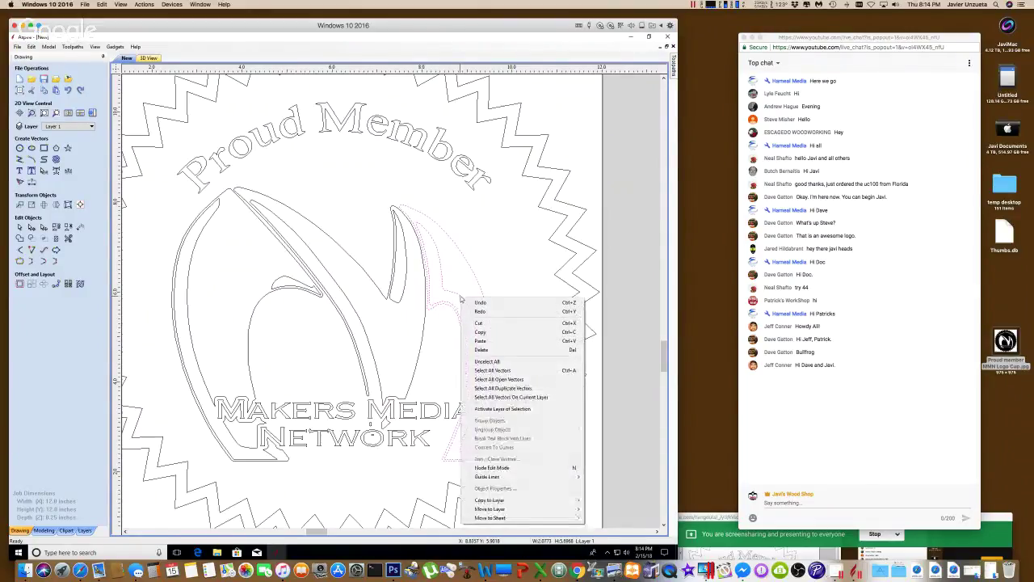
pyautogui.click(458, 279)
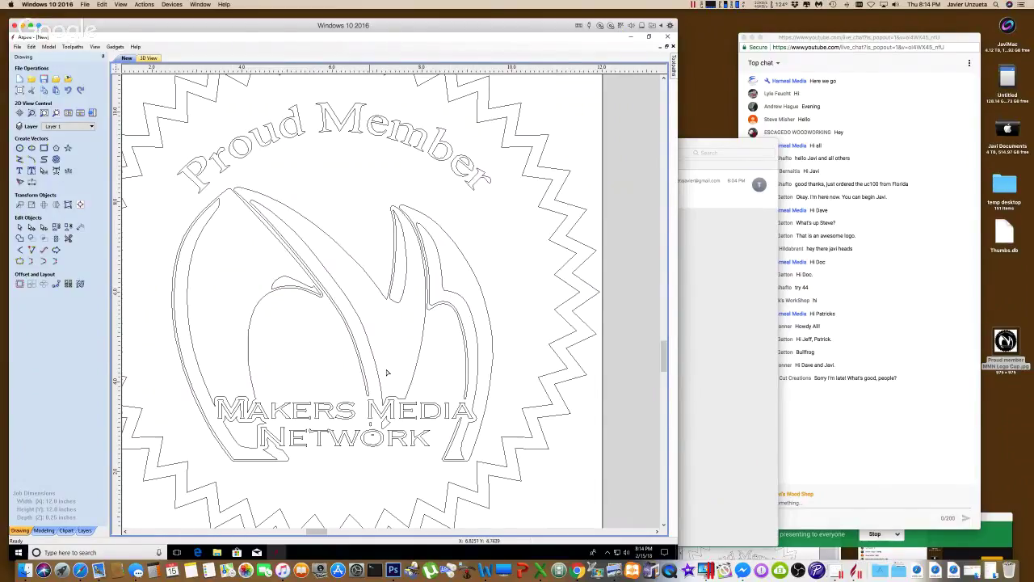
# - Refit the M's leaf-shaped stroke as Bezier curves
pyautogui.hscroll(2, 386, 371)
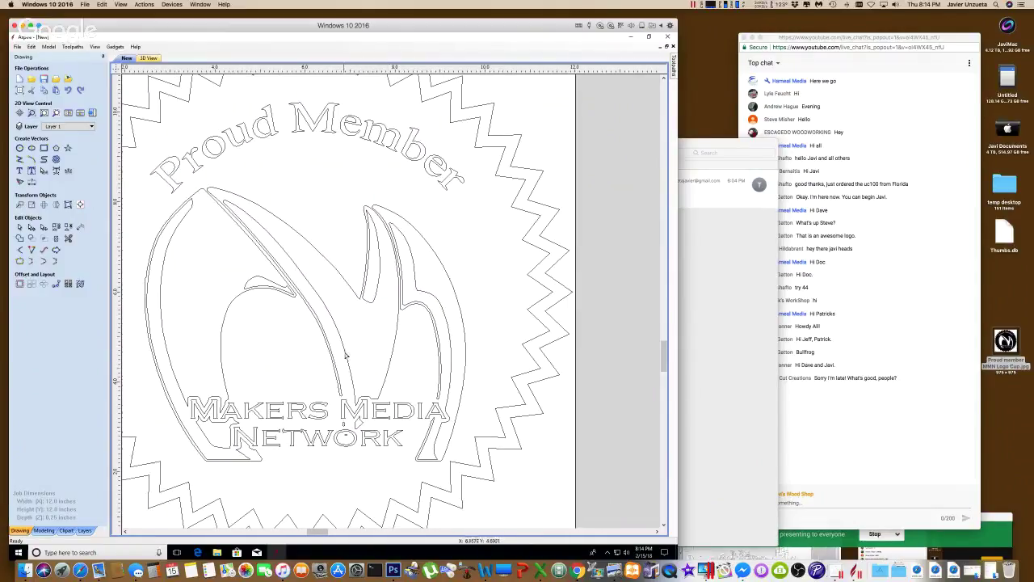
pyautogui.doubleClick(345, 356)
pyautogui.scroll(2, 262, 226)
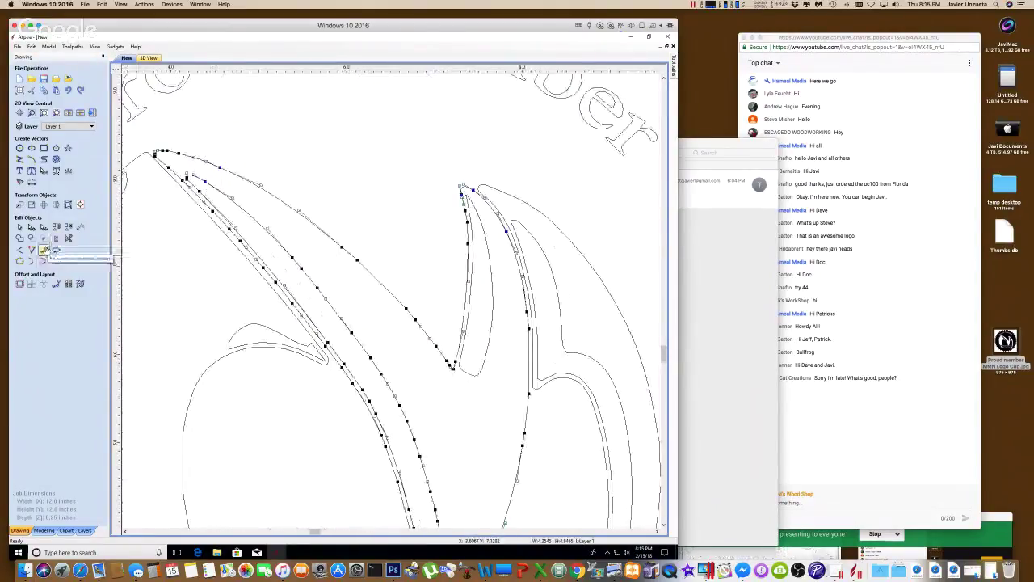
pyautogui.click(53, 250)
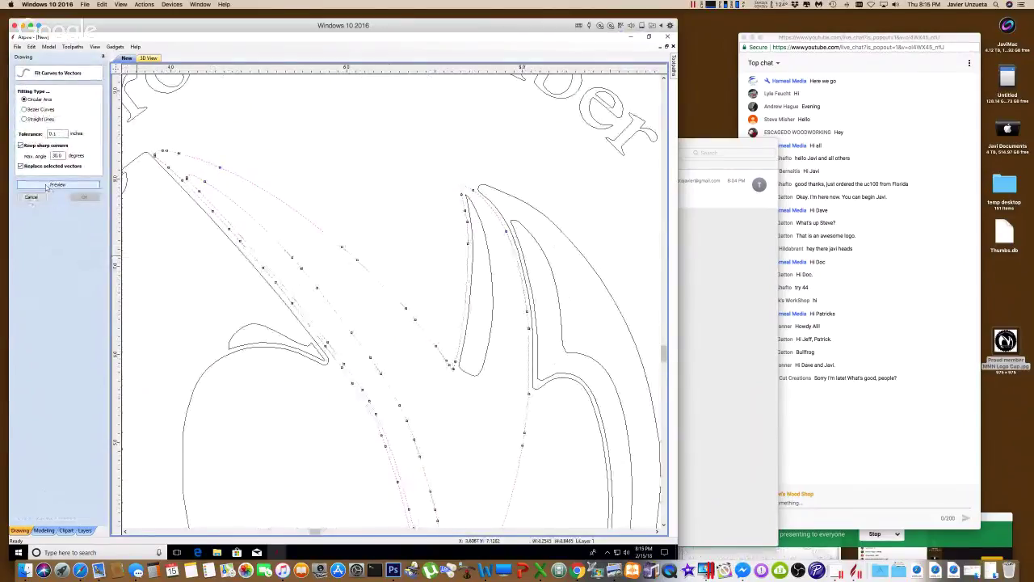
pyautogui.click(42, 109)
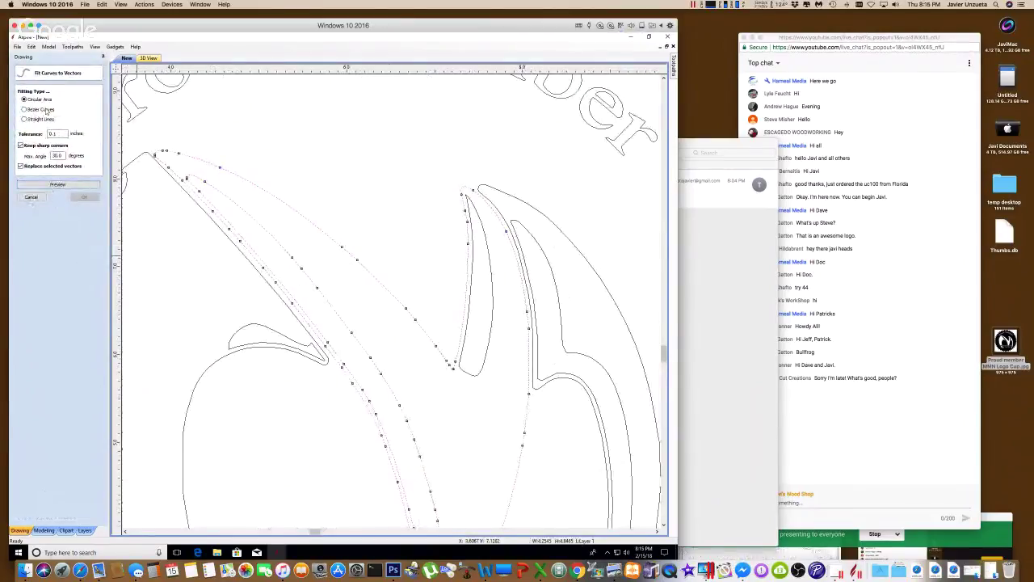
pyautogui.click(58, 184)
pyautogui.click(84, 196)
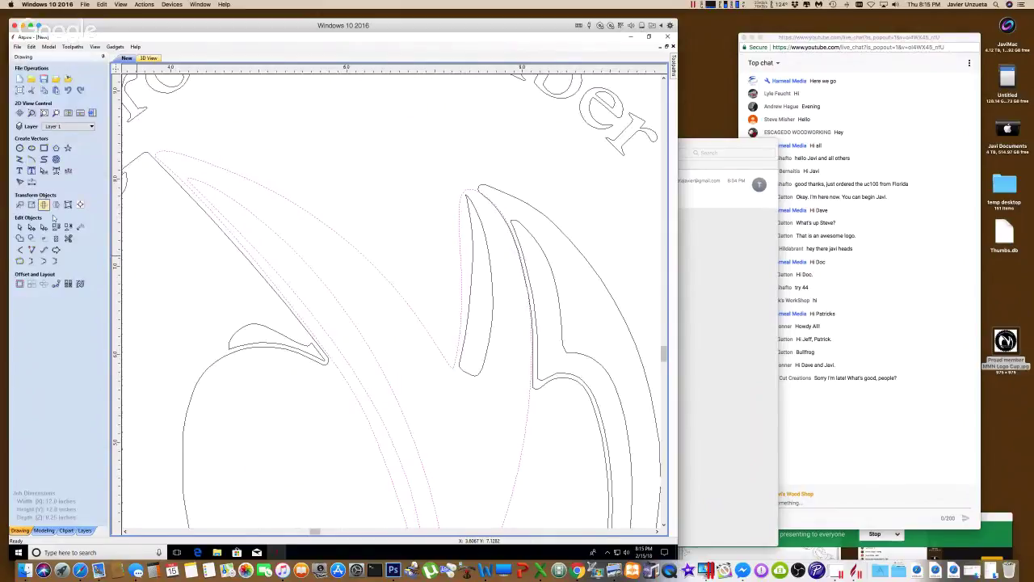
# - Refit the M's left outline with the same Bezier curve fit
pyautogui.scroll(-5, 479, 441)
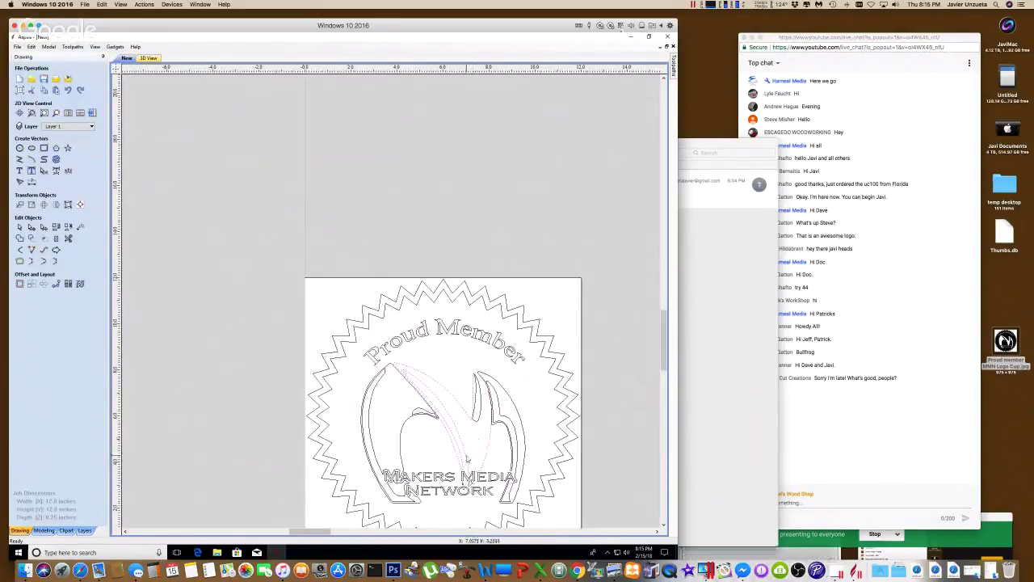
pyautogui.click(374, 394)
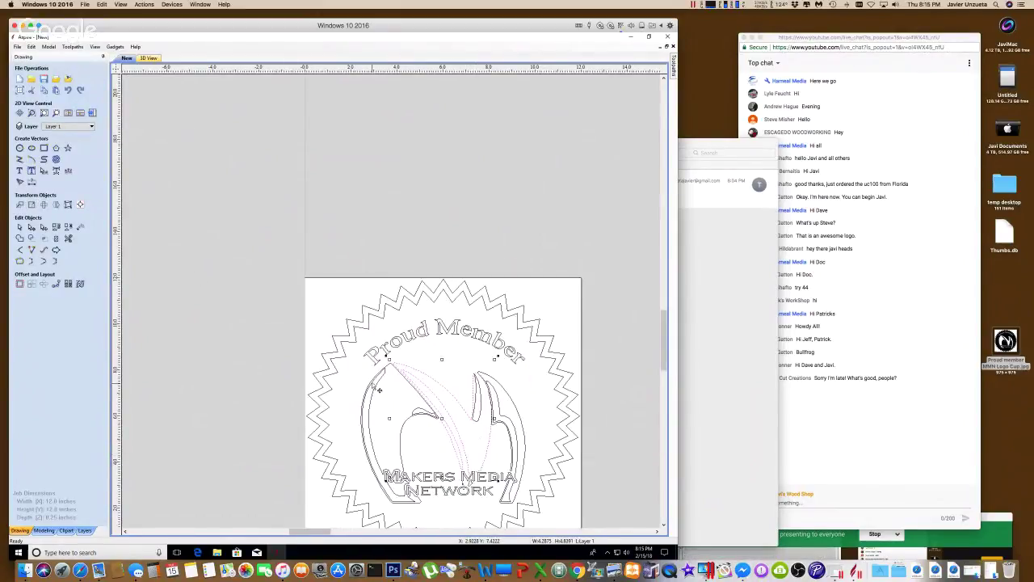
pyautogui.click(374, 388)
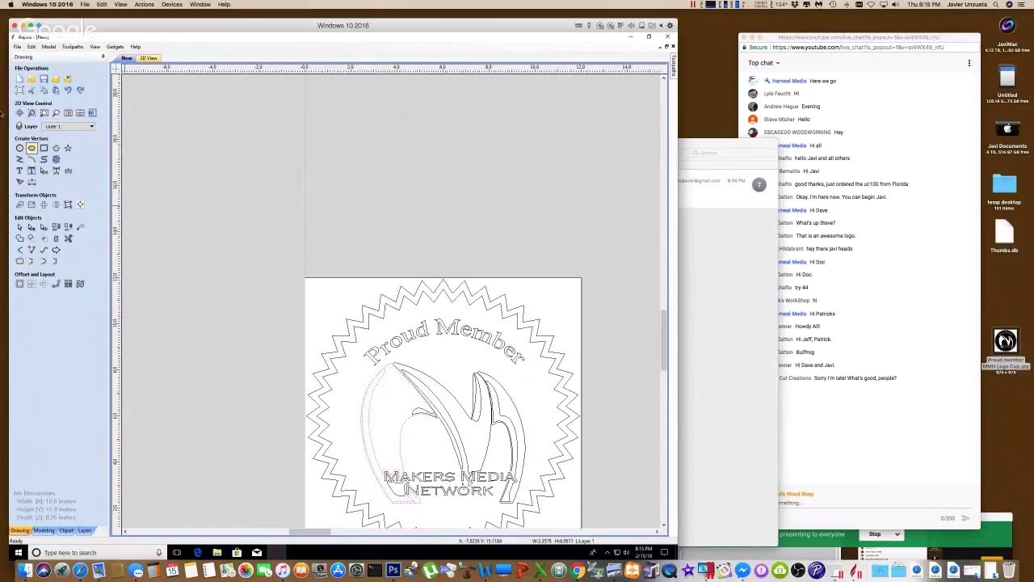
pyautogui.click(45, 262)
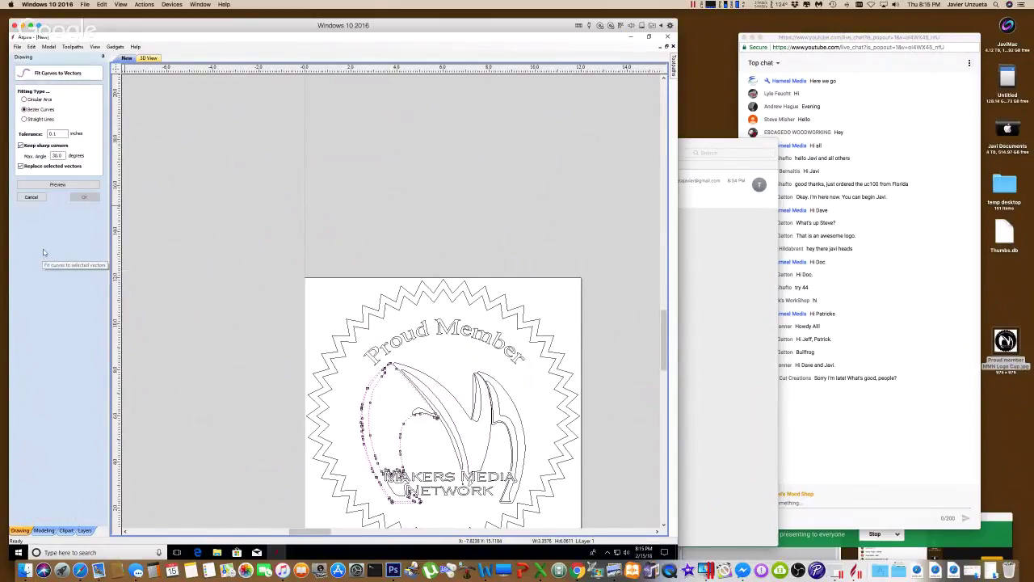
pyautogui.click(49, 185)
pyautogui.click(84, 196)
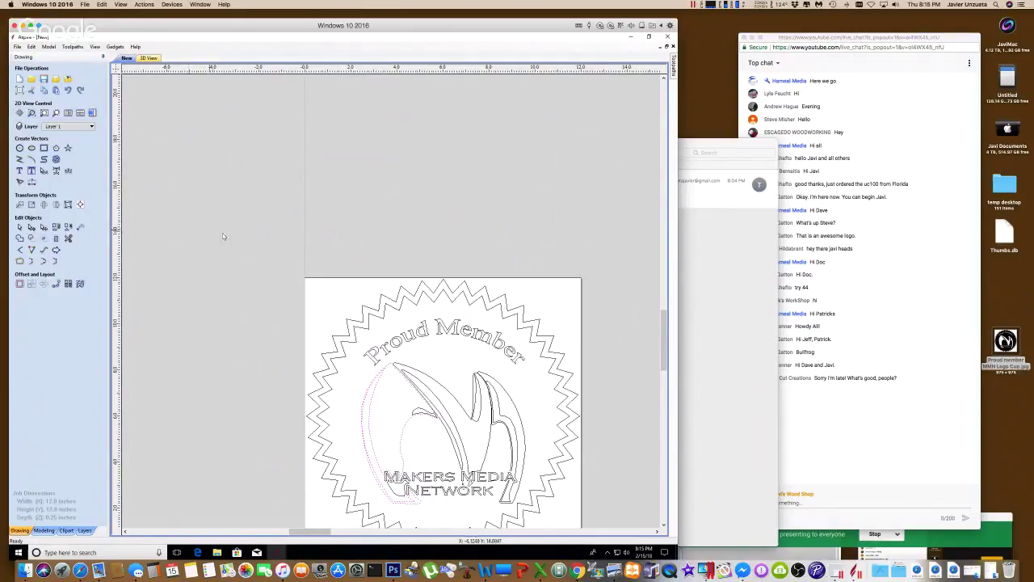
# - Ungroup the M's right-hand outline and refit it as Bezier curves
pyautogui.click(507, 417)
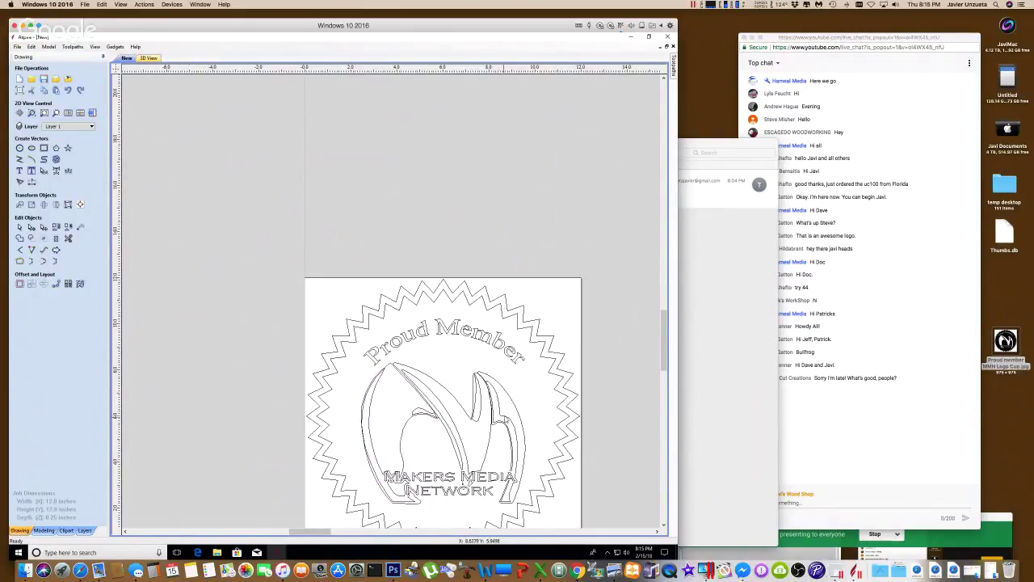
pyautogui.click(506, 417)
pyautogui.scroll(1, 165, 244)
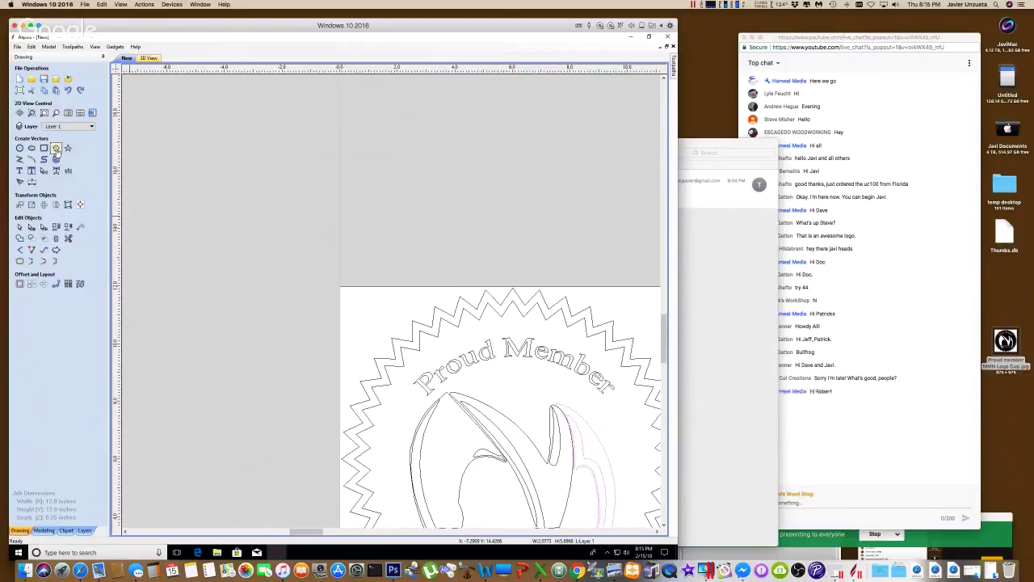
pyautogui.click(69, 229)
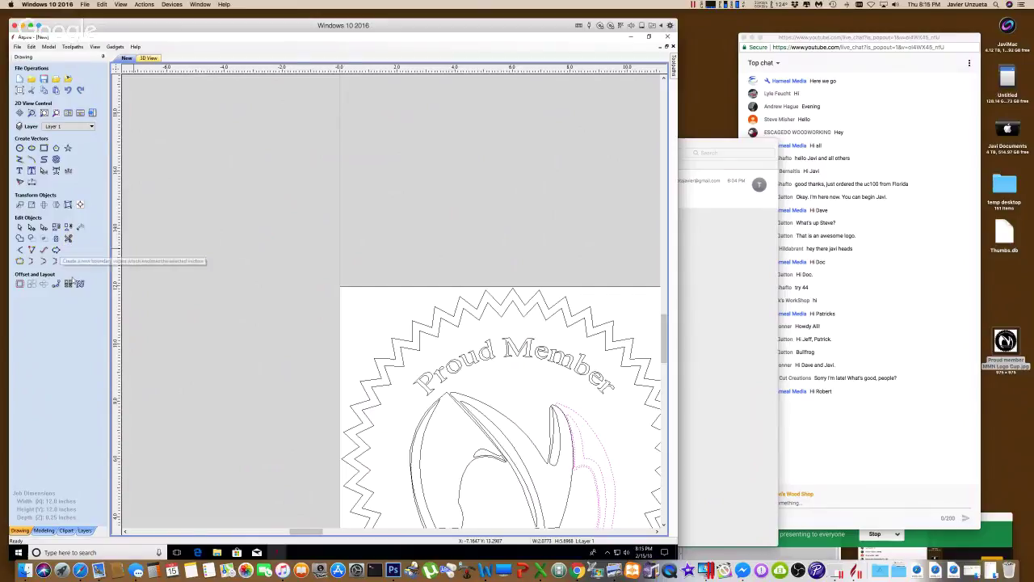
pyautogui.click(43, 251)
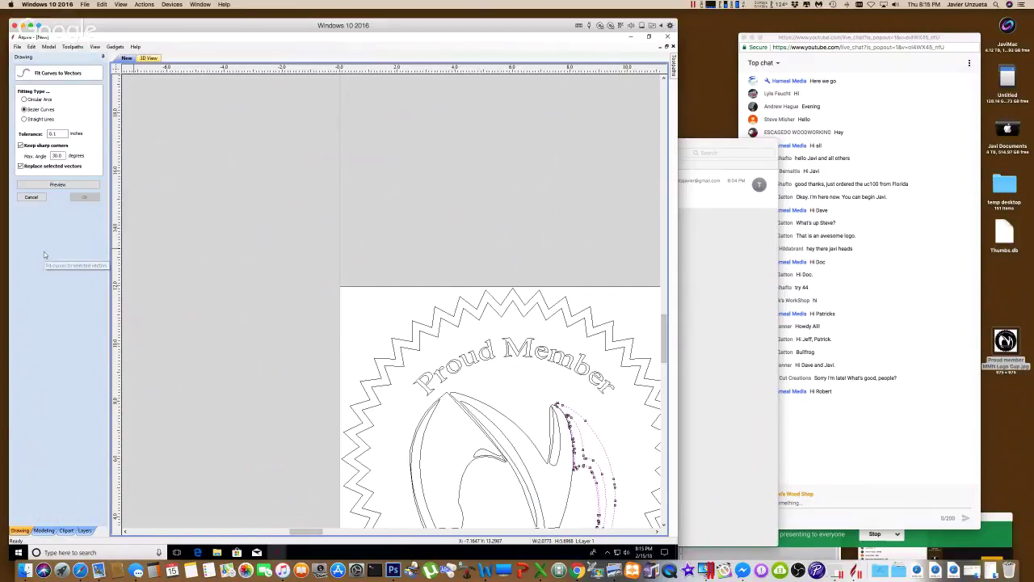
pyautogui.click(55, 190)
pyautogui.click(84, 197)
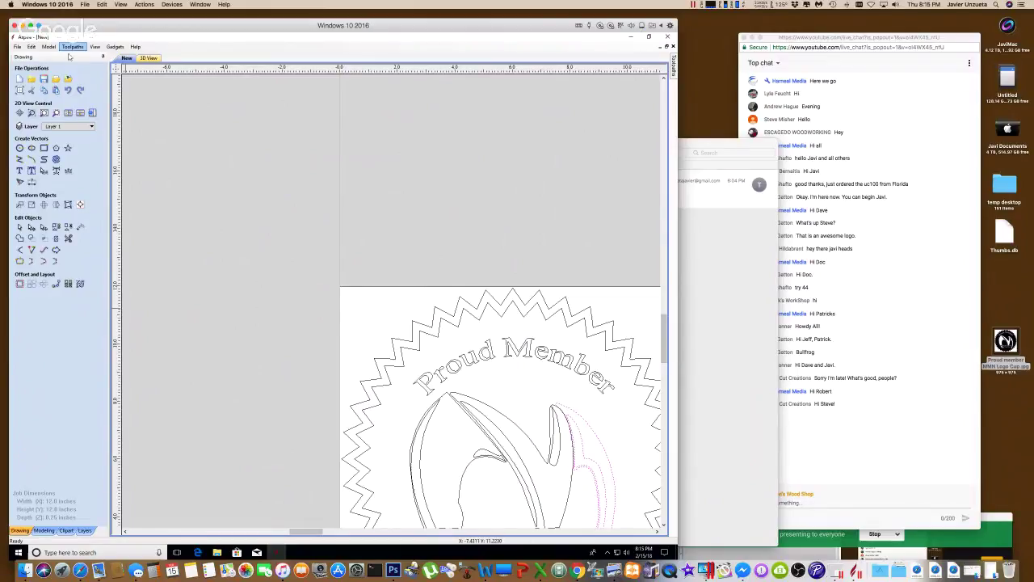
# - Refit the right-hand swoosh outline again as Bezier curves at 0.1-inch tolerance
pyautogui.click(103, 4)
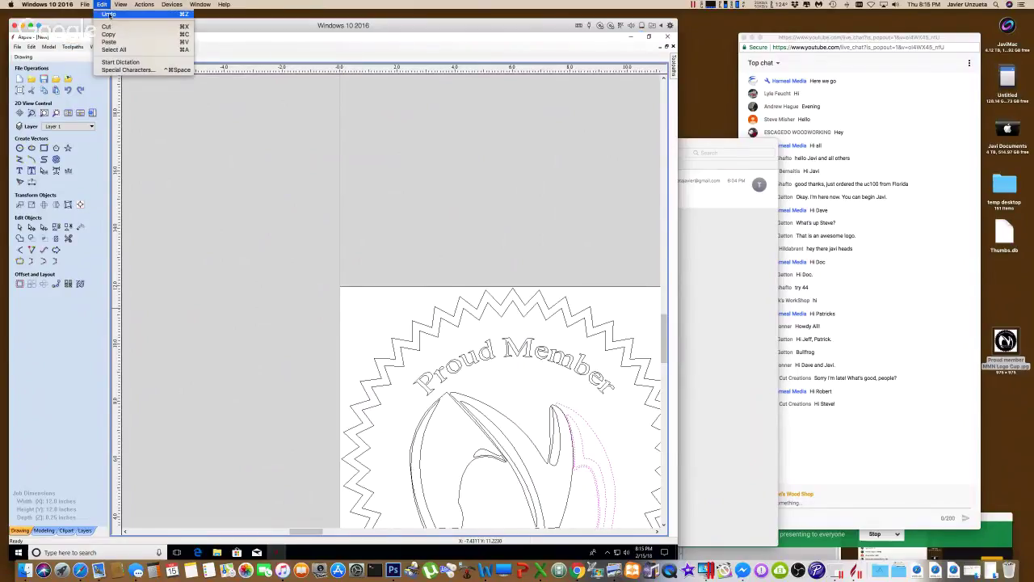
pyautogui.click(102, 4)
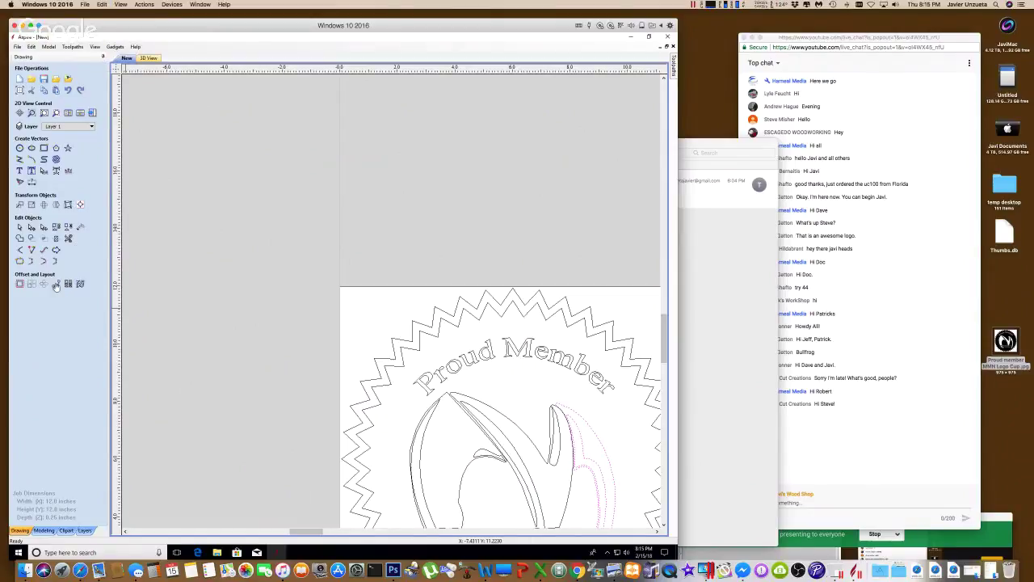
pyautogui.click(45, 251)
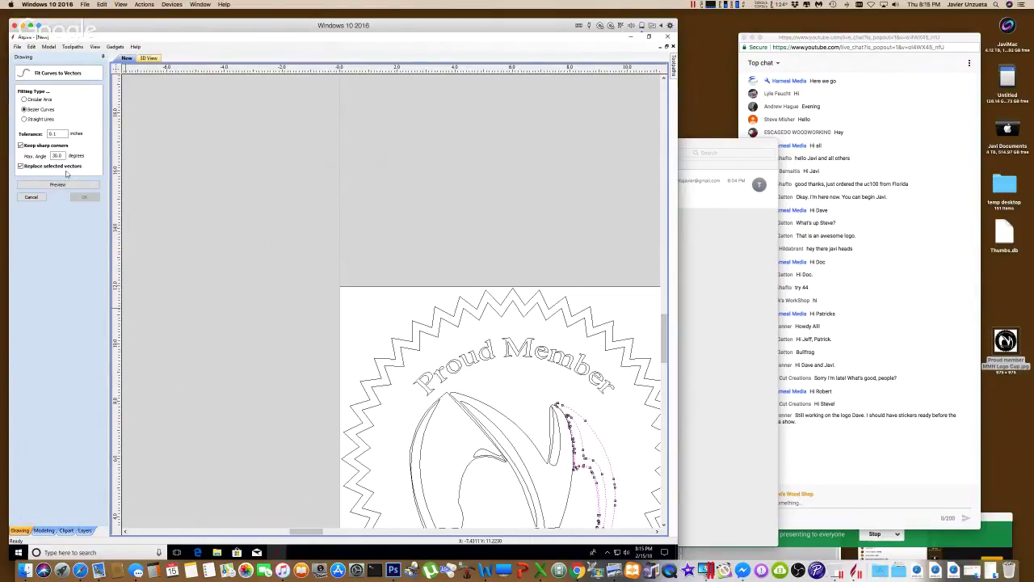
pyautogui.click(64, 185)
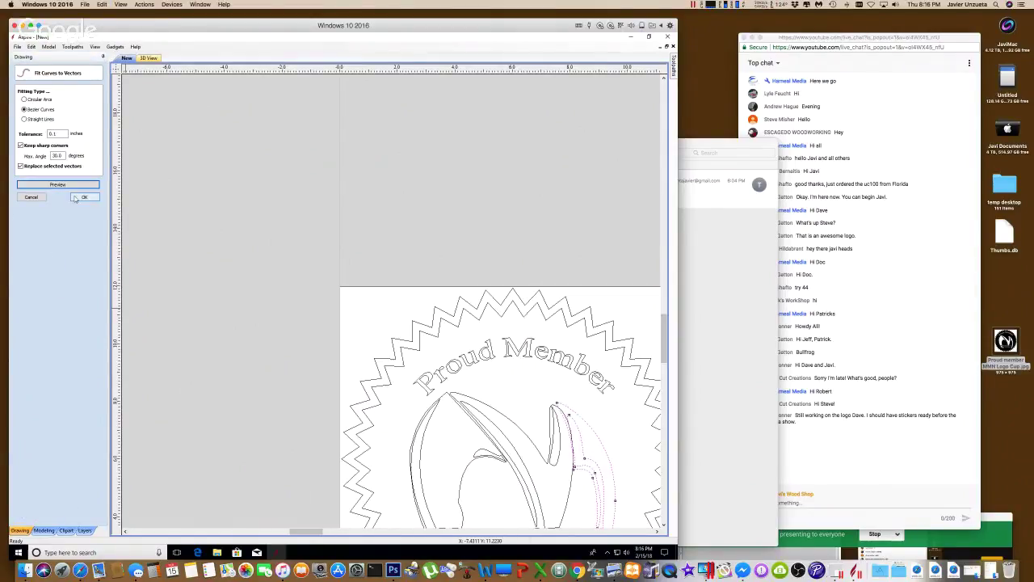
pyautogui.click(84, 198)
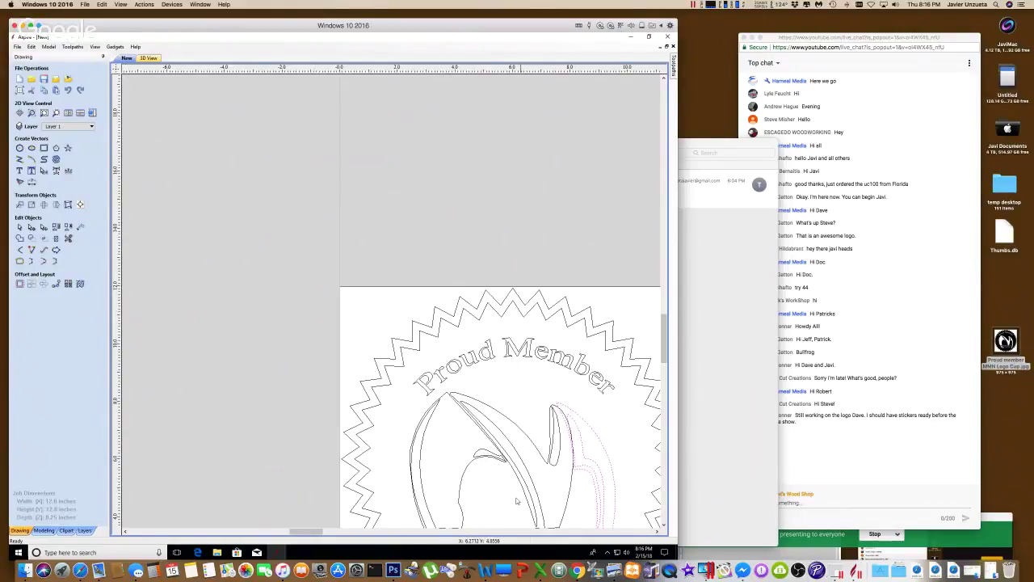
# - Zoom to the right outline and drag its corner and top nodes to reshape it
pyautogui.click(56, 112)
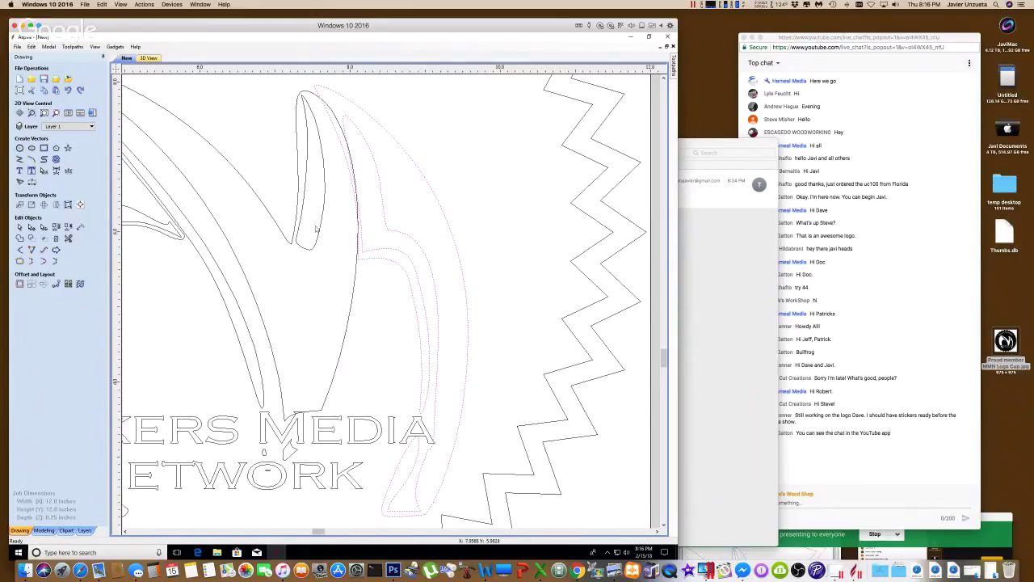
pyautogui.click(33, 237)
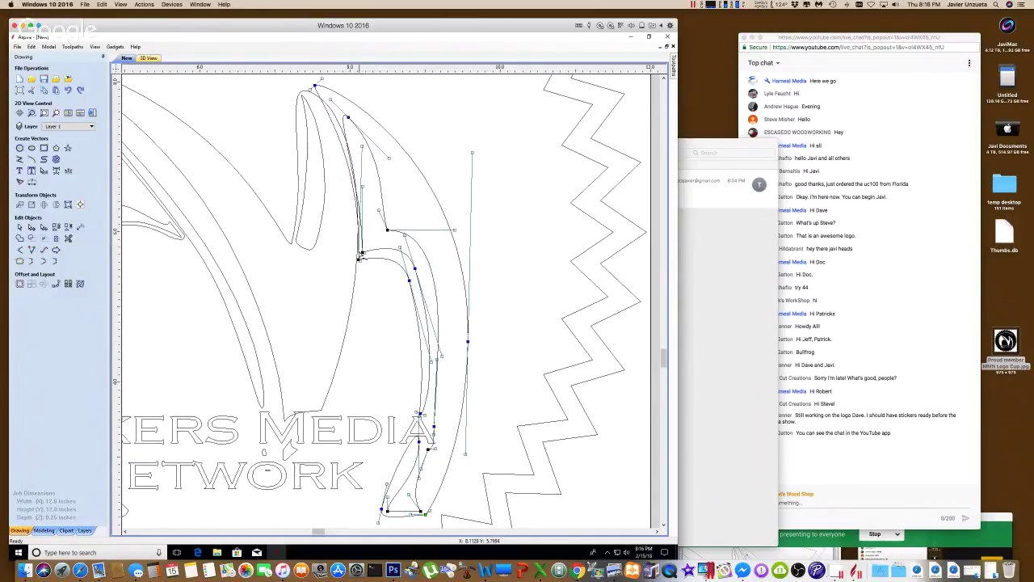
pyautogui.click(361, 259)
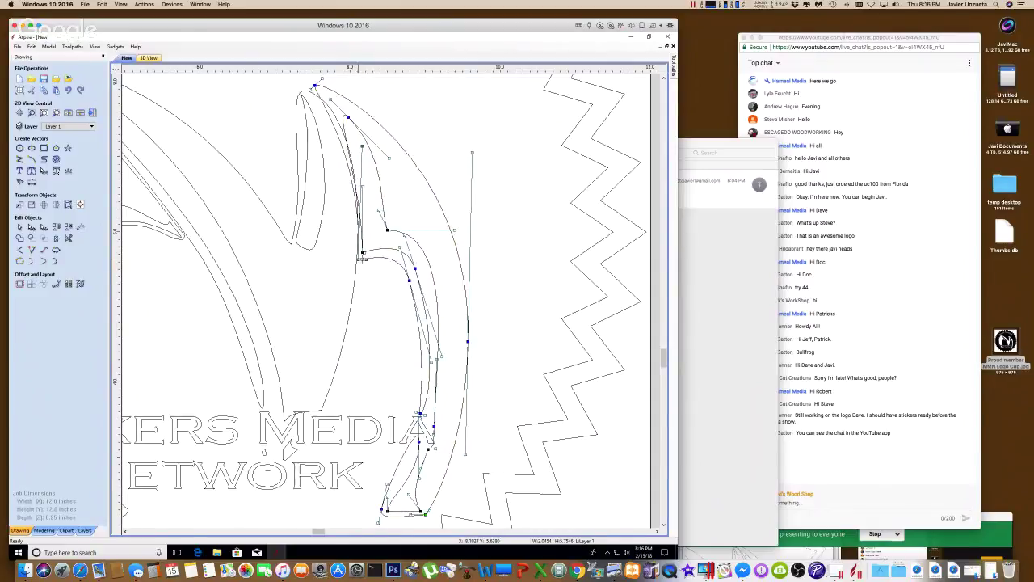
pyautogui.moveTo(361, 259); pyautogui.dragTo(370, 257)
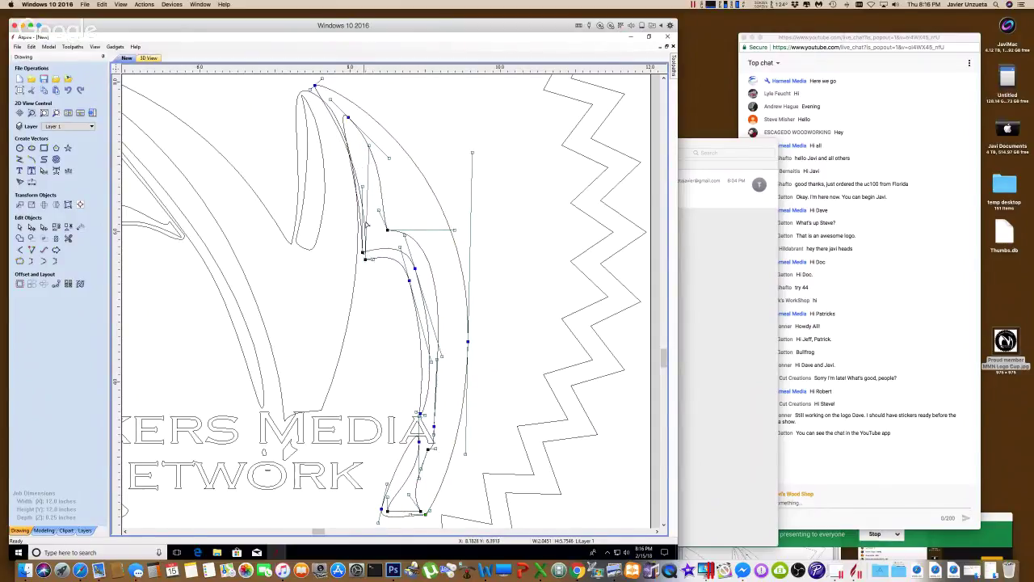
pyautogui.moveTo(368, 146); pyautogui.dragTo(371, 113)
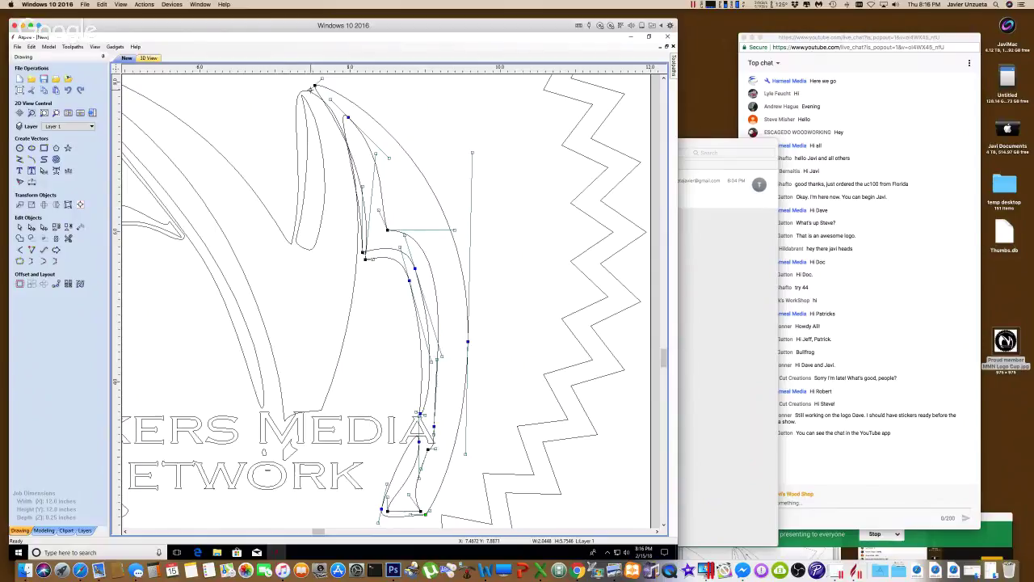
pyautogui.click(315, 86)
pyautogui.moveTo(334, 98); pyautogui.dragTo(343, 100)
# - Delete three extra nodes, then pull the curve's bottom nodes left and up
pyautogui.press('Delete')
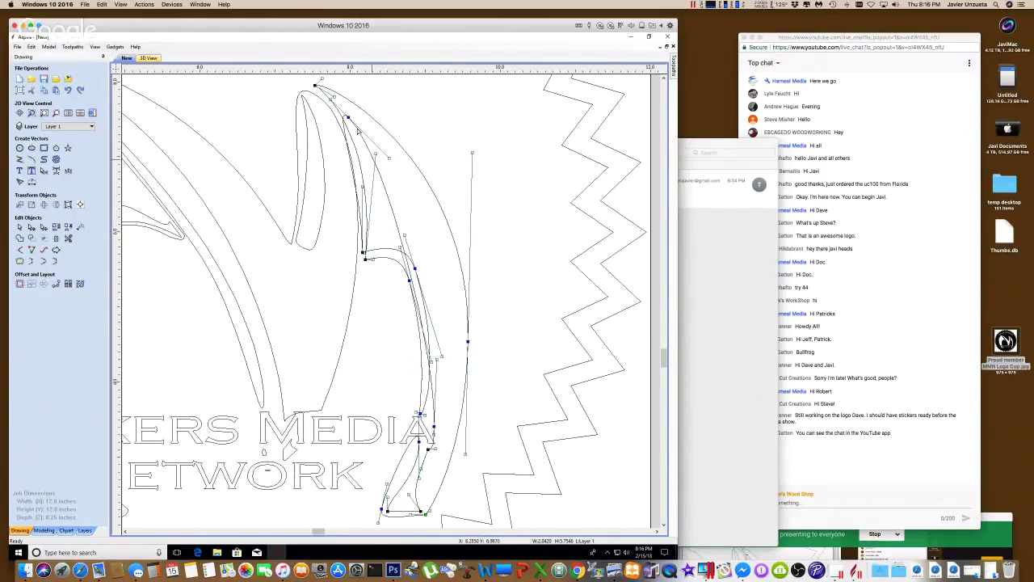
pyautogui.press('Delete')
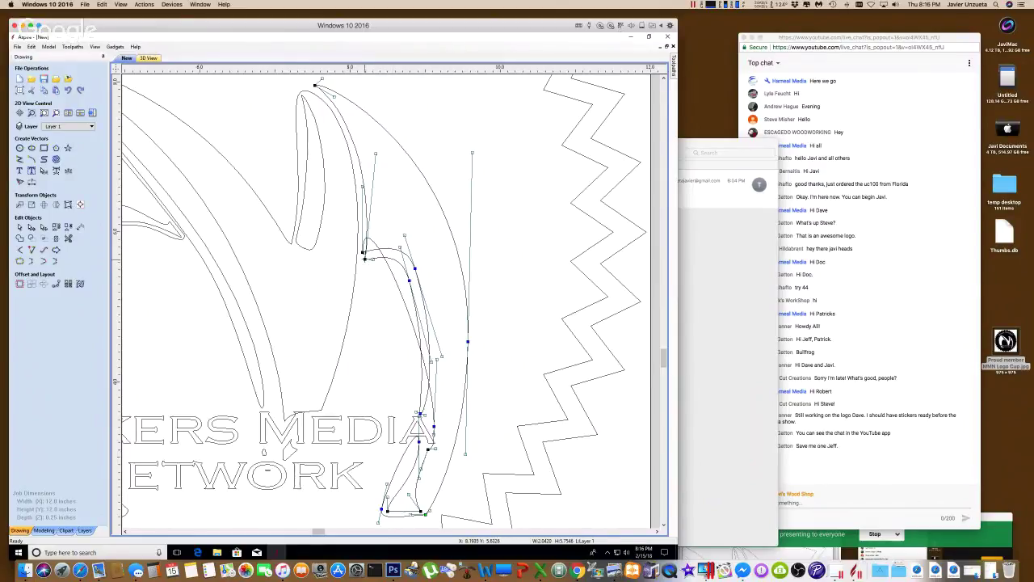
pyautogui.press('Delete')
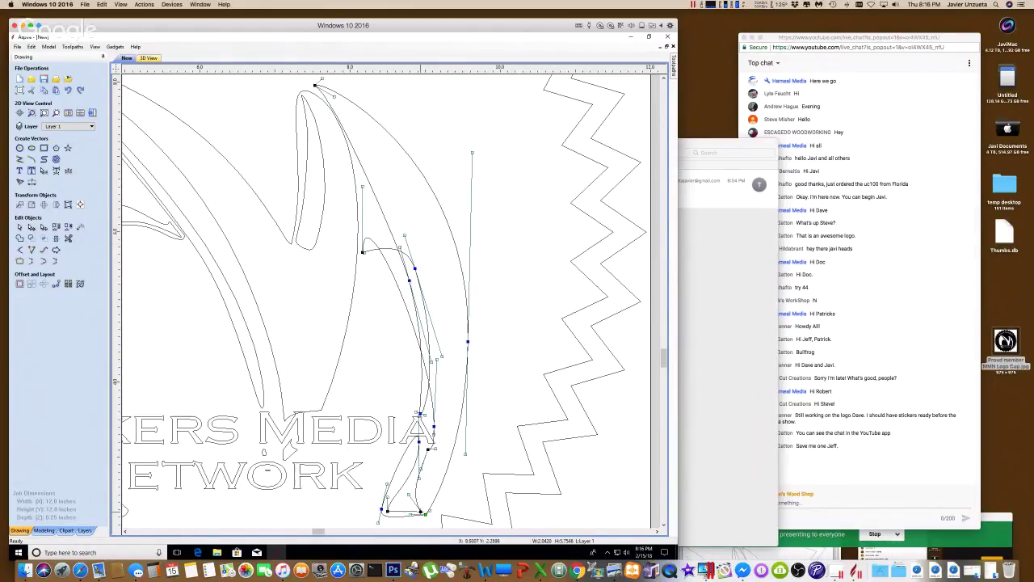
pyautogui.moveTo(420, 511); pyautogui.dragTo(389, 510)
pyautogui.scroll(2, 423, 470)
pyautogui.scroll(-2, 420, 453)
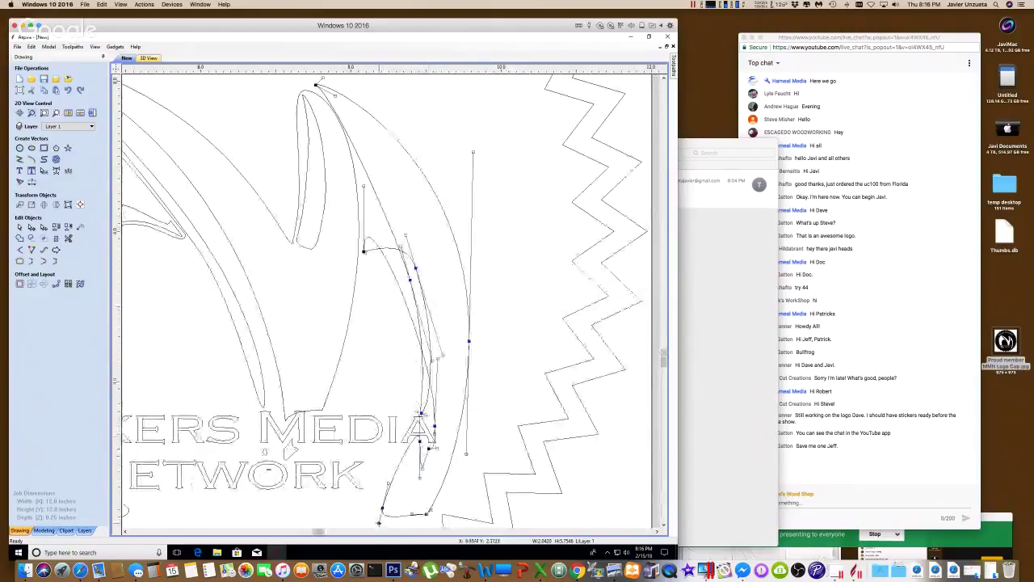
pyautogui.moveTo(379, 522); pyautogui.dragTo(382, 512)
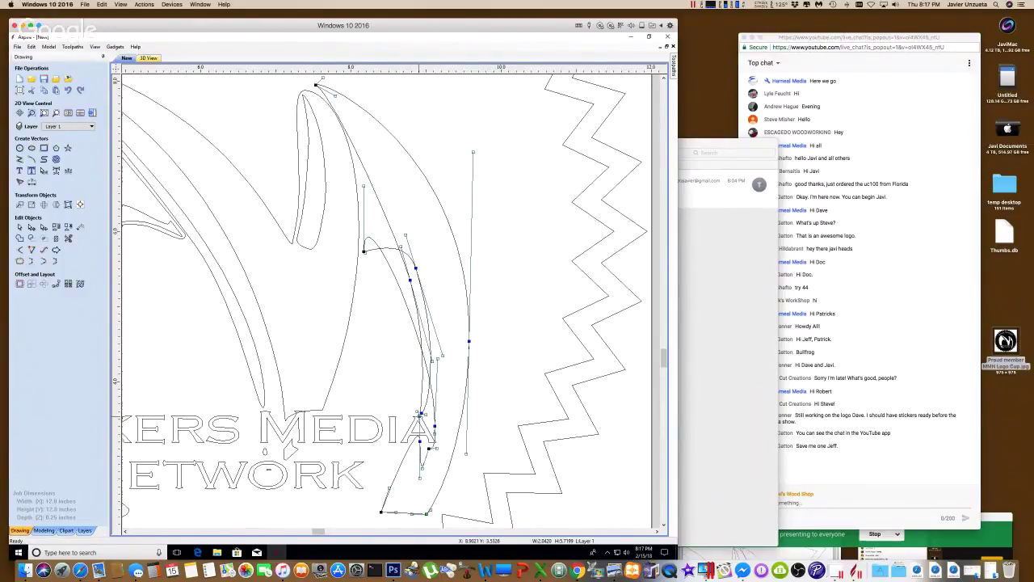
pyautogui.moveTo(421, 414); pyautogui.dragTo(433, 449)
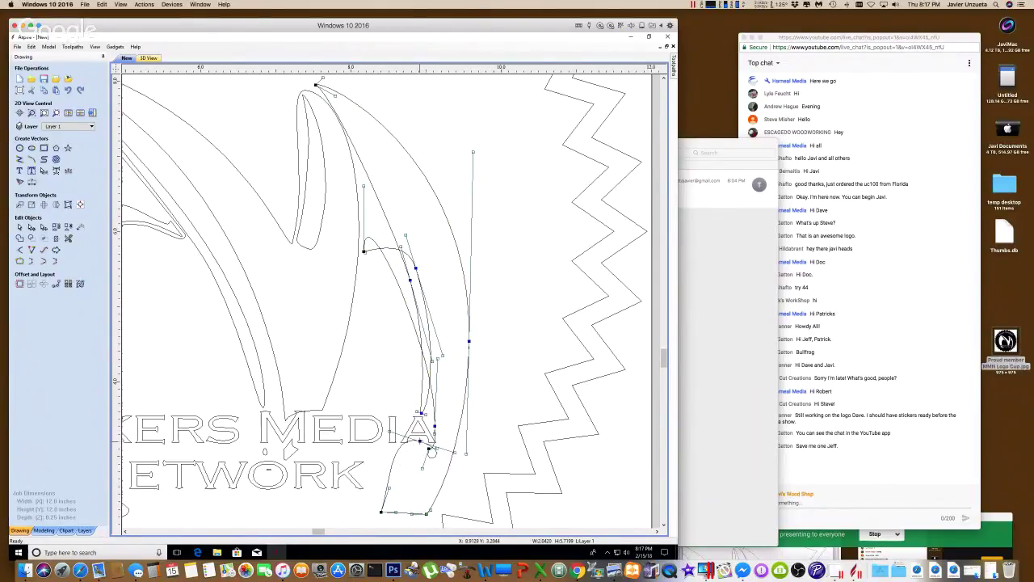
# - Change the lower node's point type and adjust the lower span's curvature
pyautogui.rightClick(420, 443)
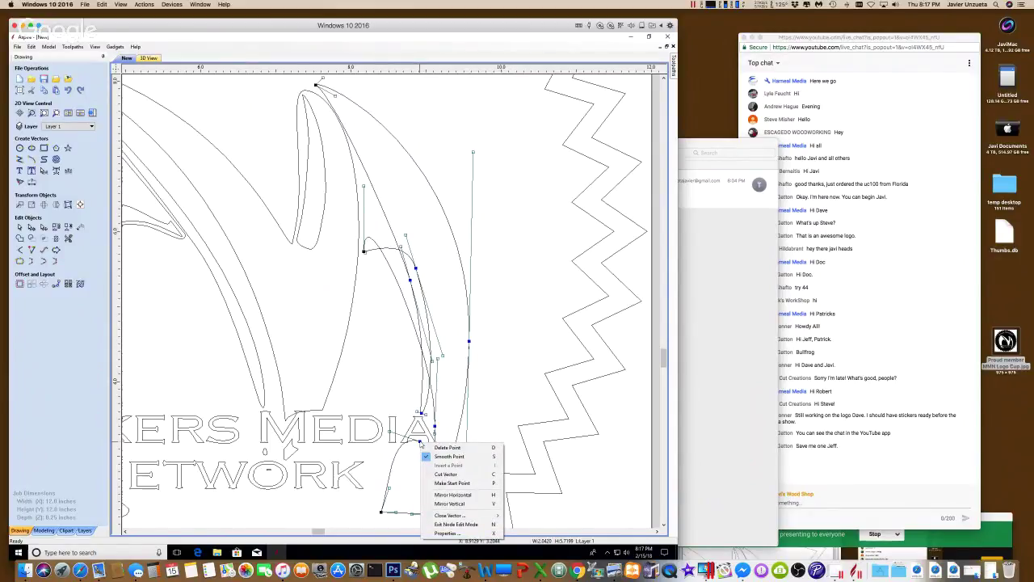
pyautogui.click(431, 448)
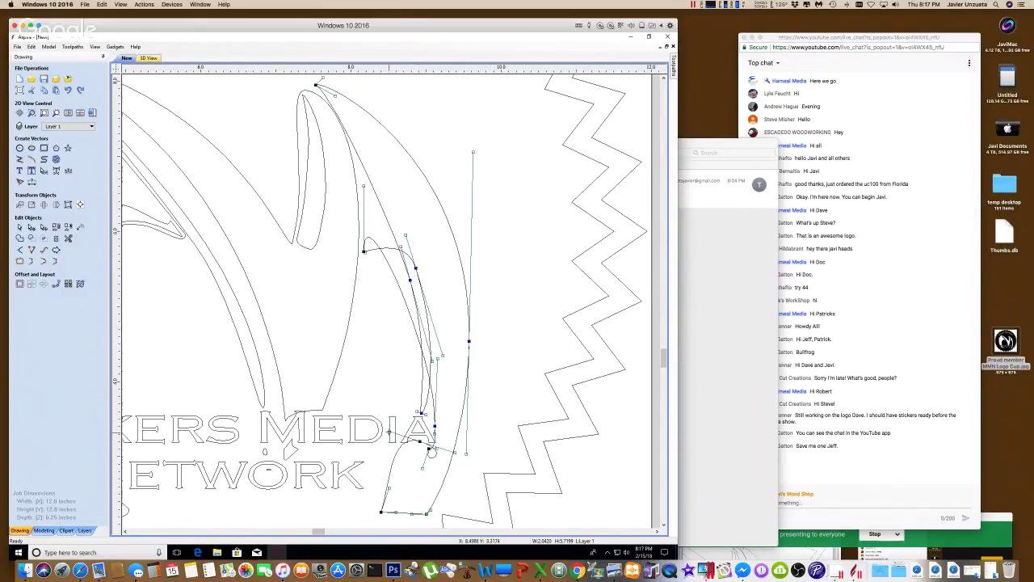
pyautogui.moveTo(432, 451)
pyautogui.mouseDown()
pyautogui.moveTo(395, 459)
pyautogui.moveTo(432, 444)
pyautogui.mouseUp()
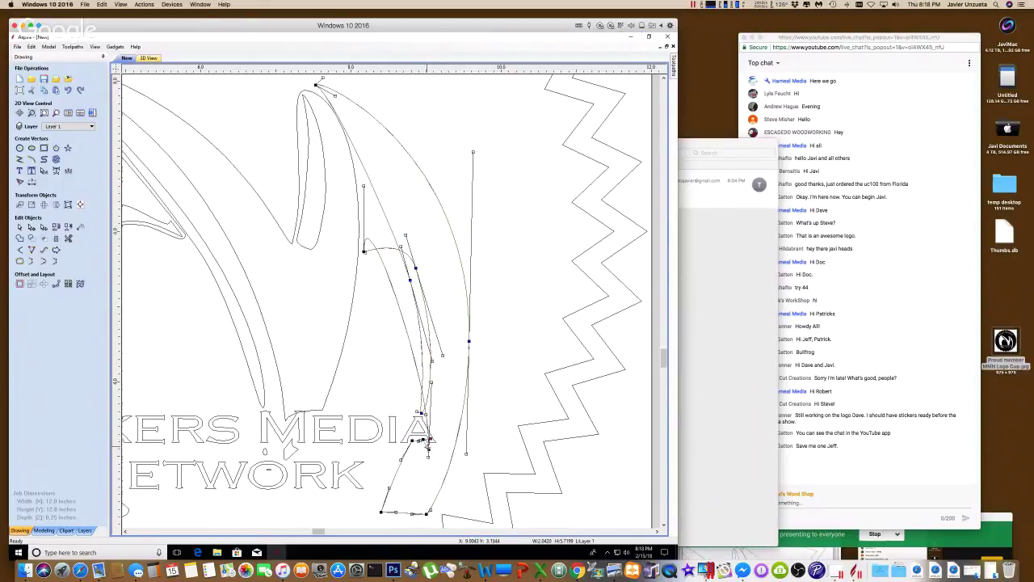
pyautogui.click(432, 382)
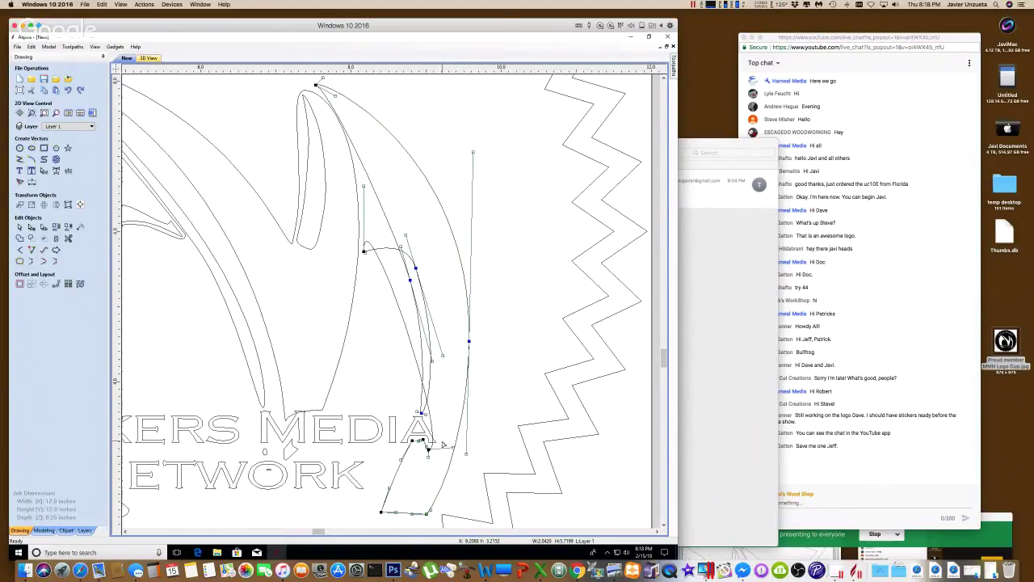
# - Bend the lower and upper spans via control points, then merge and delete the looping node
pyautogui.scroll(4, 447, 439)
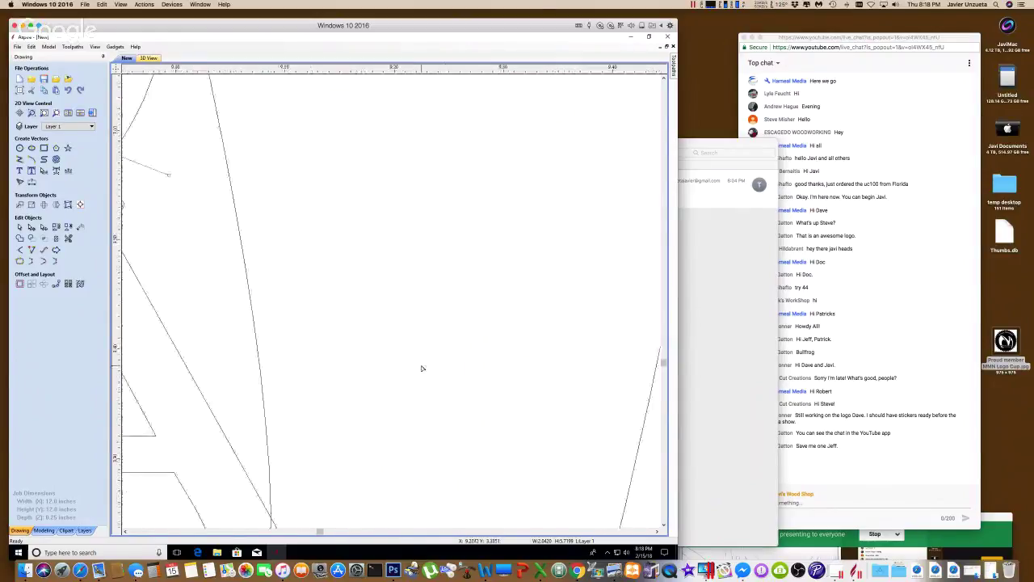
pyautogui.scroll(-2, 424, 368)
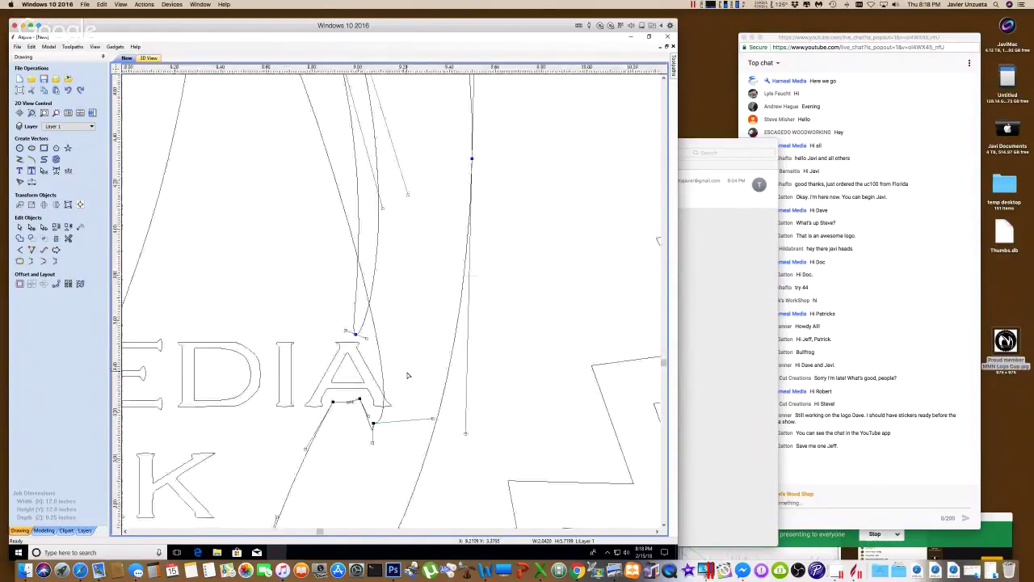
pyautogui.scroll(-2, 408, 375)
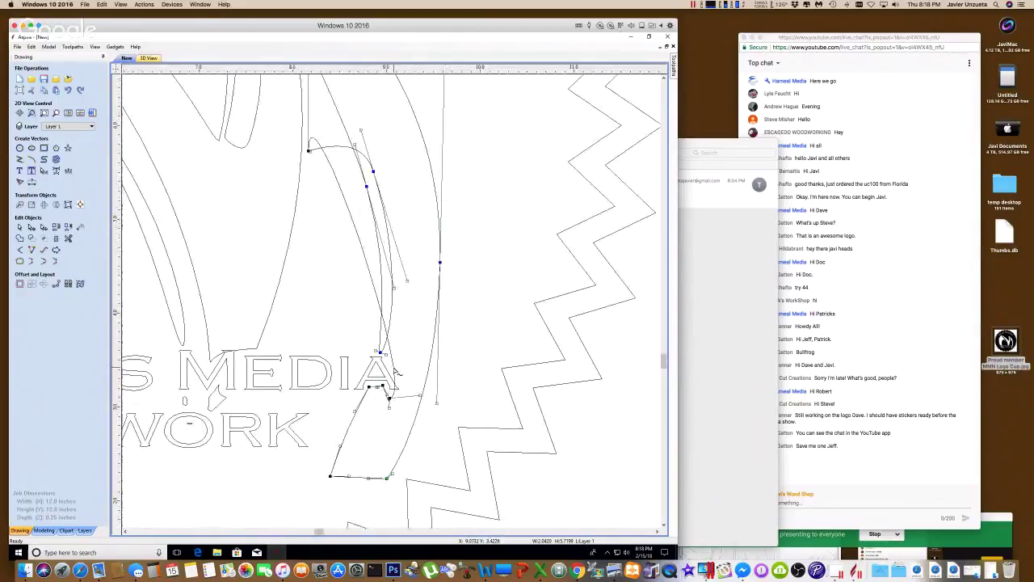
pyautogui.click(396, 373)
pyautogui.moveTo(396, 372); pyautogui.dragTo(403, 391)
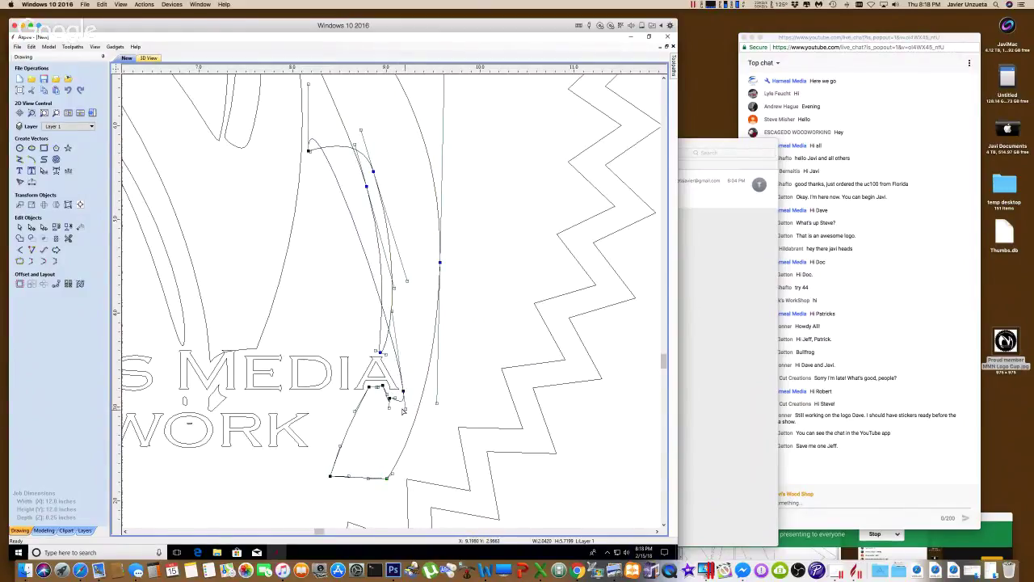
pyautogui.moveTo(390, 398); pyautogui.dragTo(393, 400)
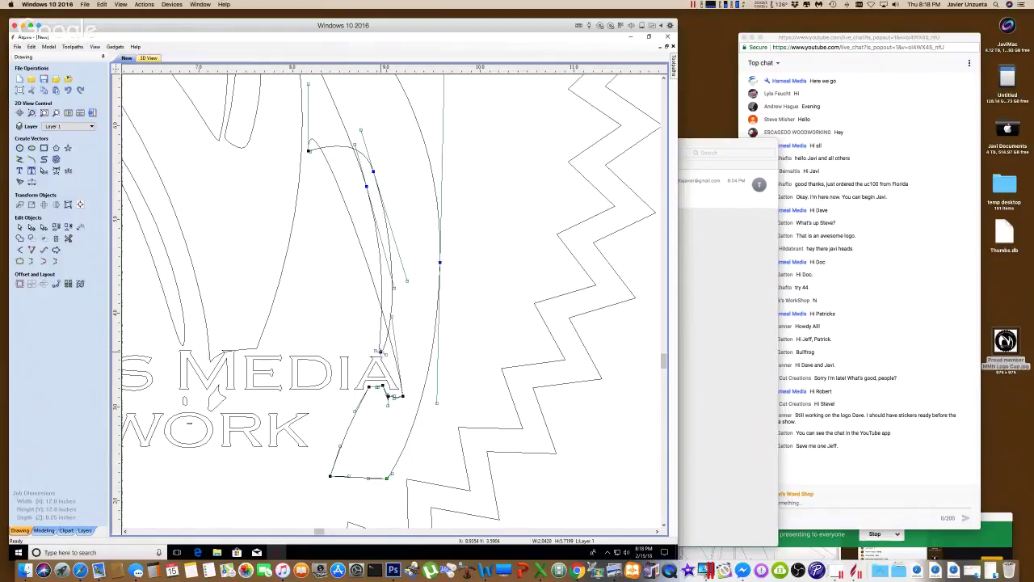
pyautogui.moveTo(380, 351); pyautogui.dragTo(381, 351)
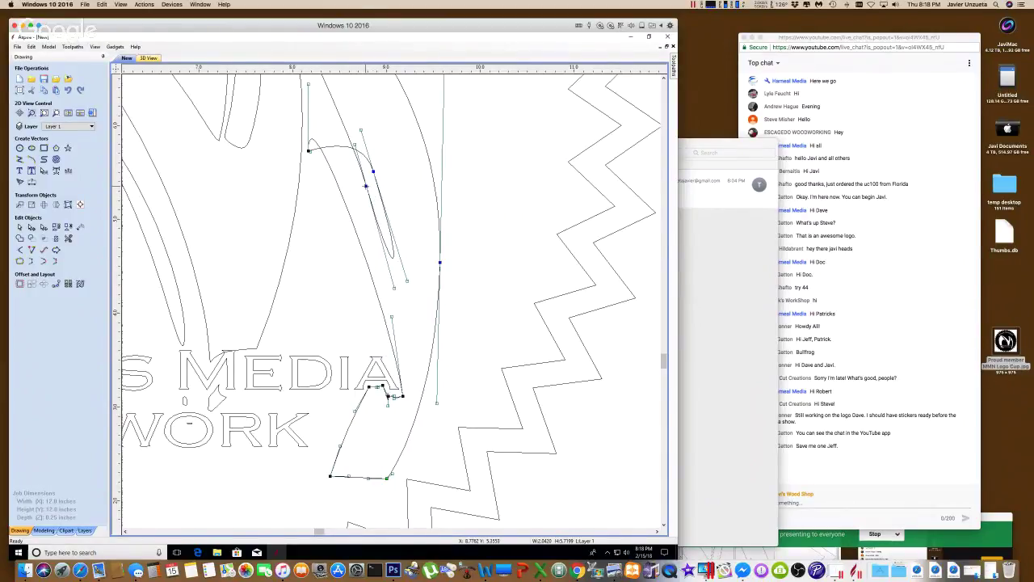
pyautogui.moveTo(366, 186); pyautogui.dragTo(374, 178)
pyautogui.press('Delete')
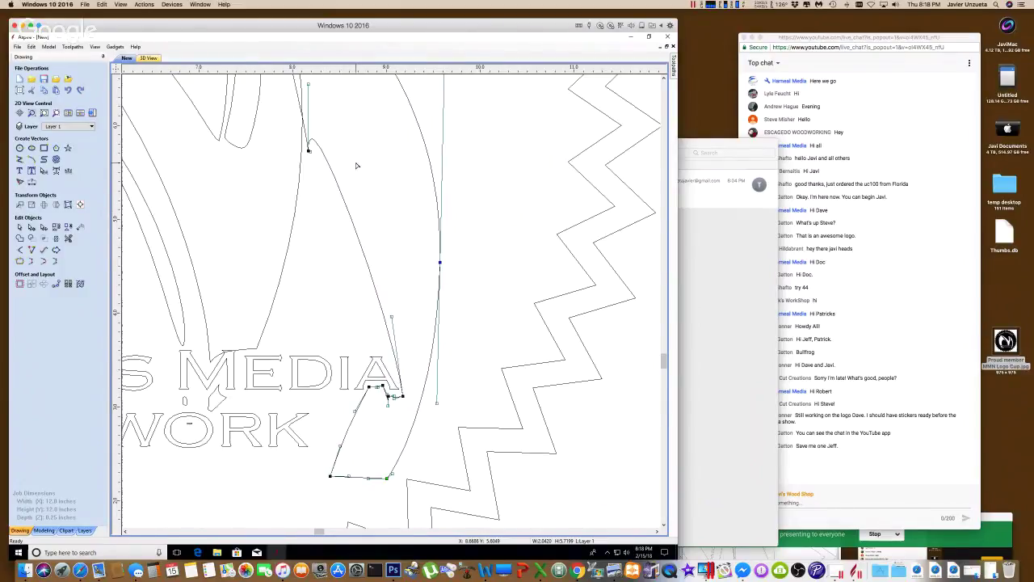
# - Clear the selection, make Bitmap Layer the active layer, and zoom to the whole badge
pyautogui.scroll(-4, 358, 175)
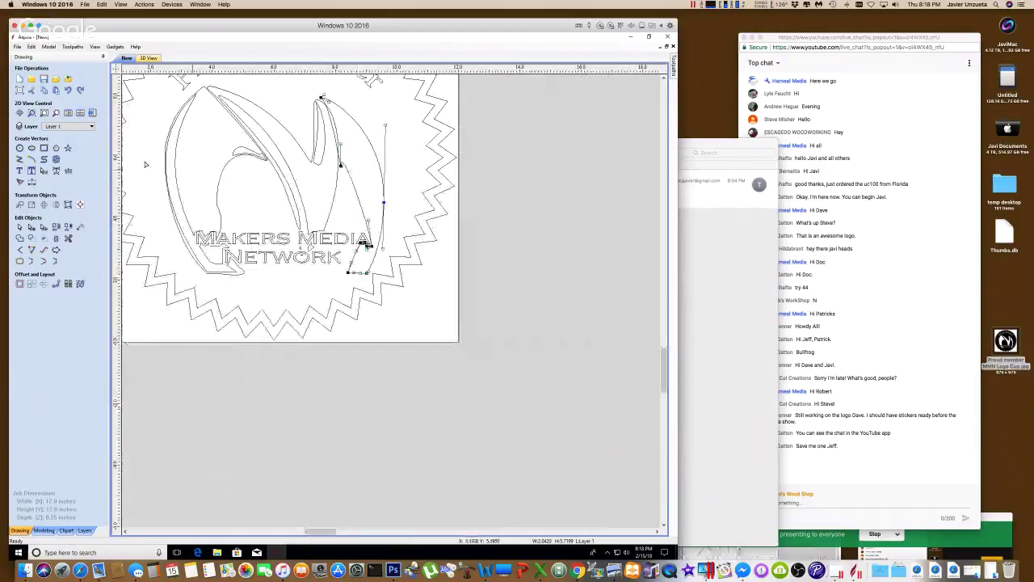
pyautogui.click(69, 126)
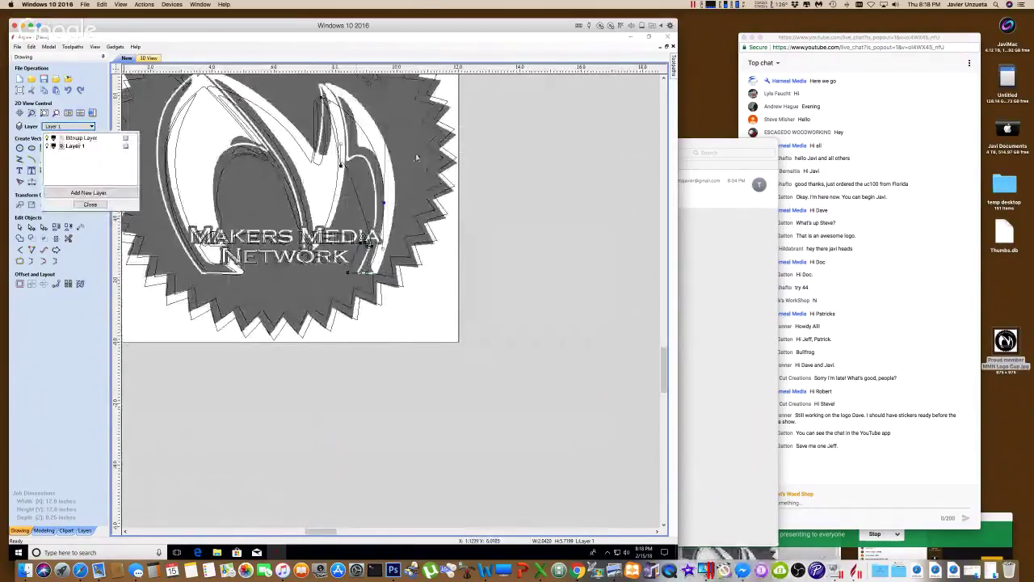
pyautogui.press('Escape')
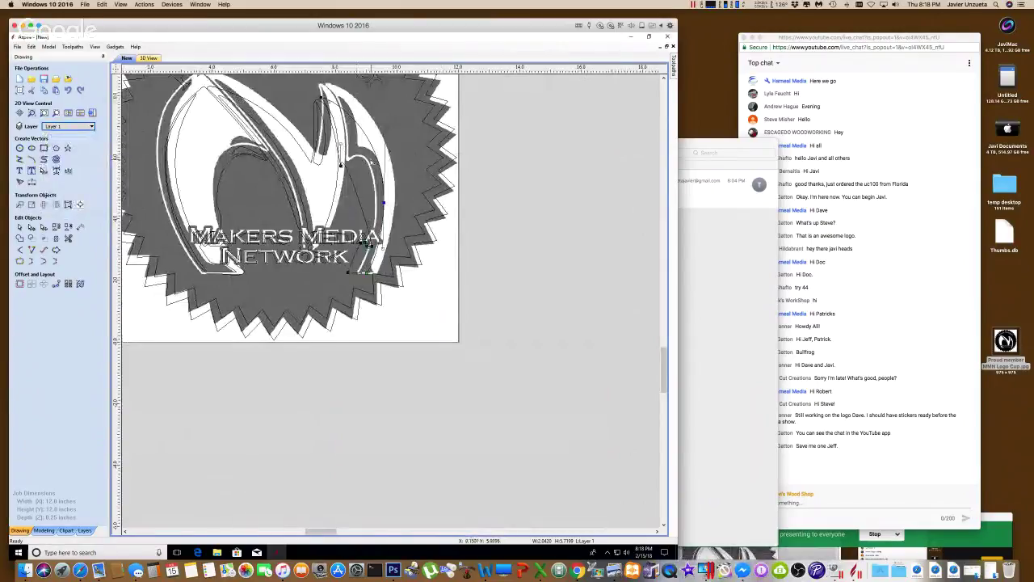
pyautogui.click(341, 151)
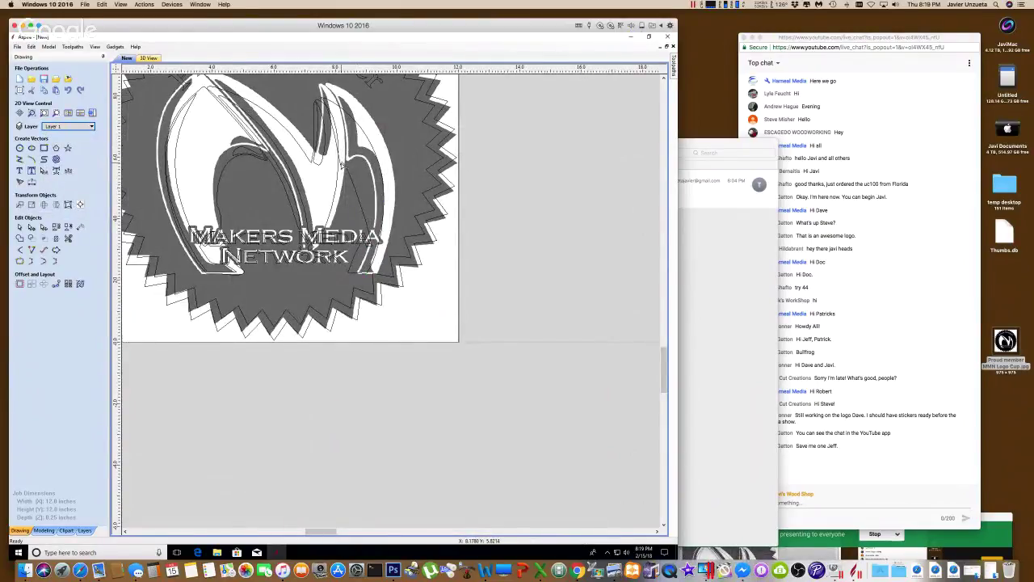
pyautogui.click(341, 164)
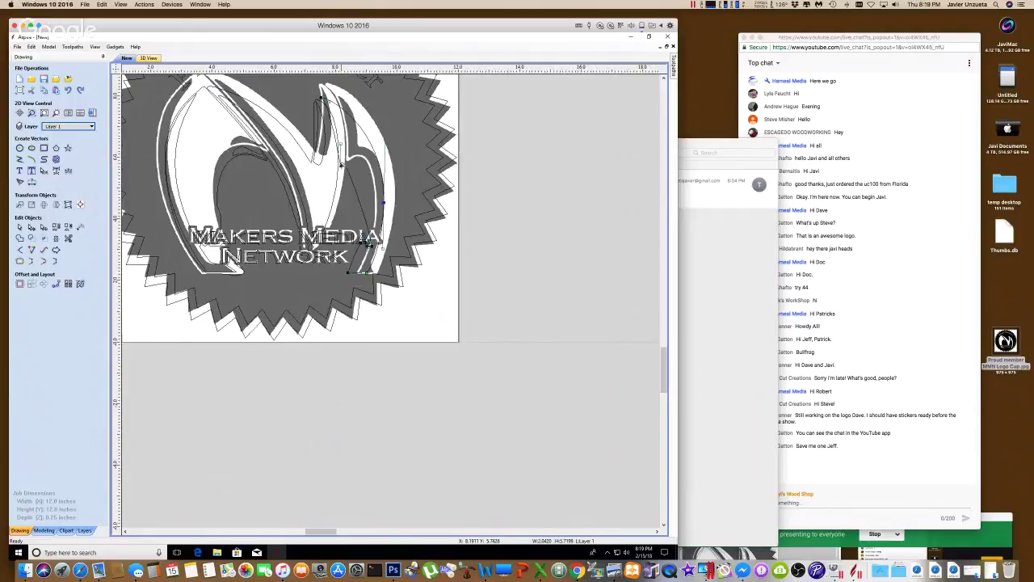
pyautogui.click(423, 202)
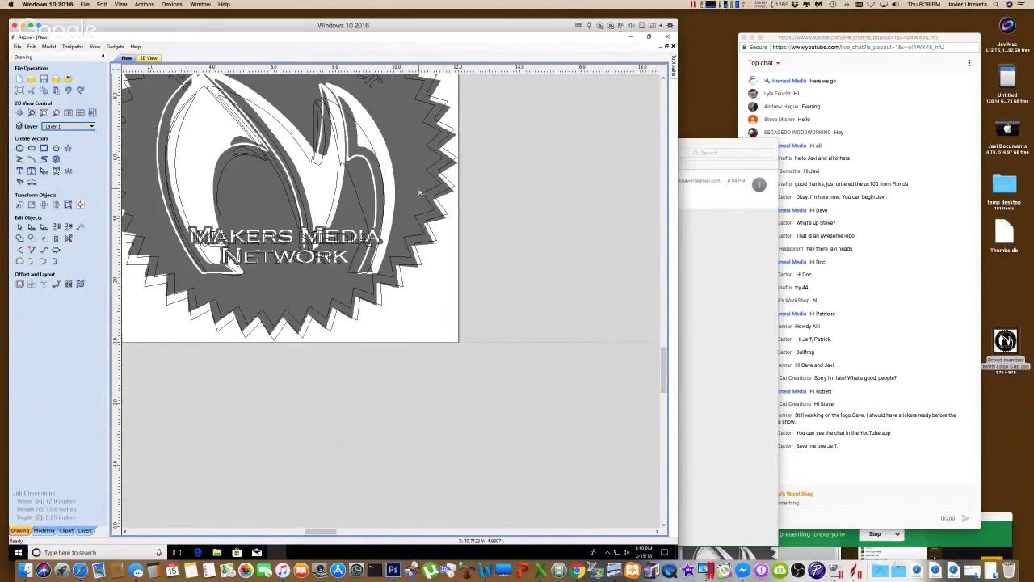
pyautogui.scroll(-2, 418, 194)
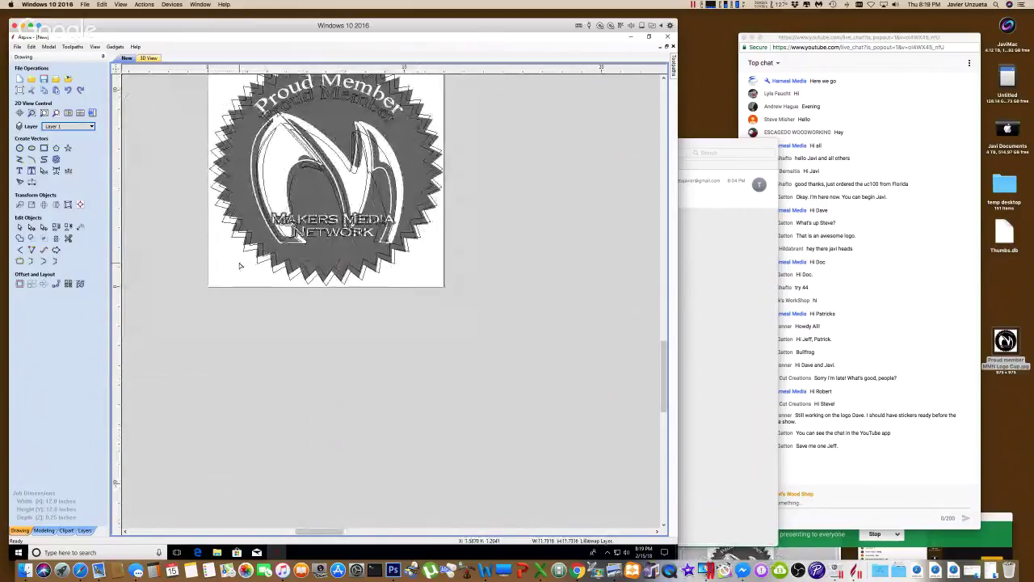
pyautogui.click(61, 126)
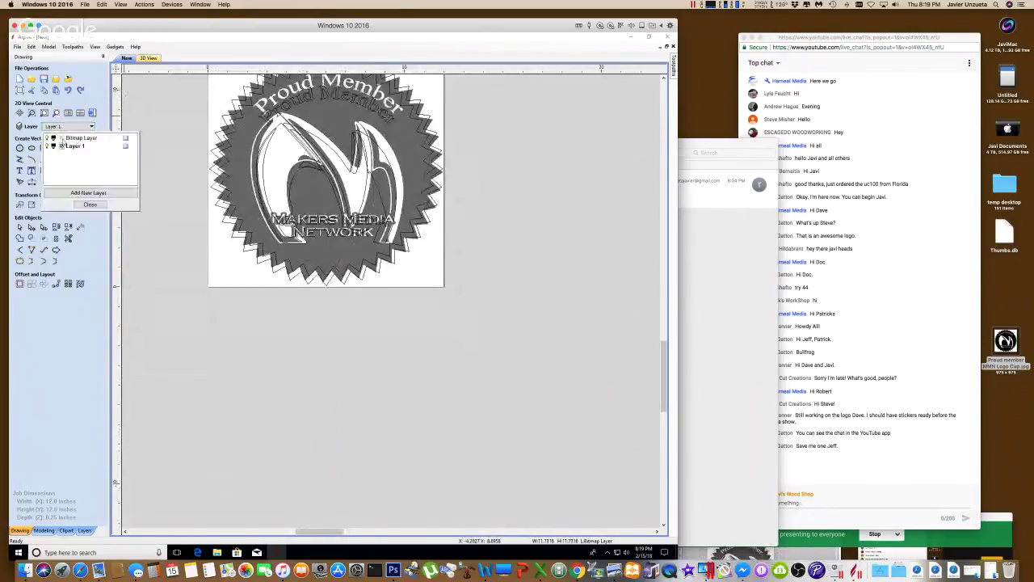
pyautogui.click(65, 139)
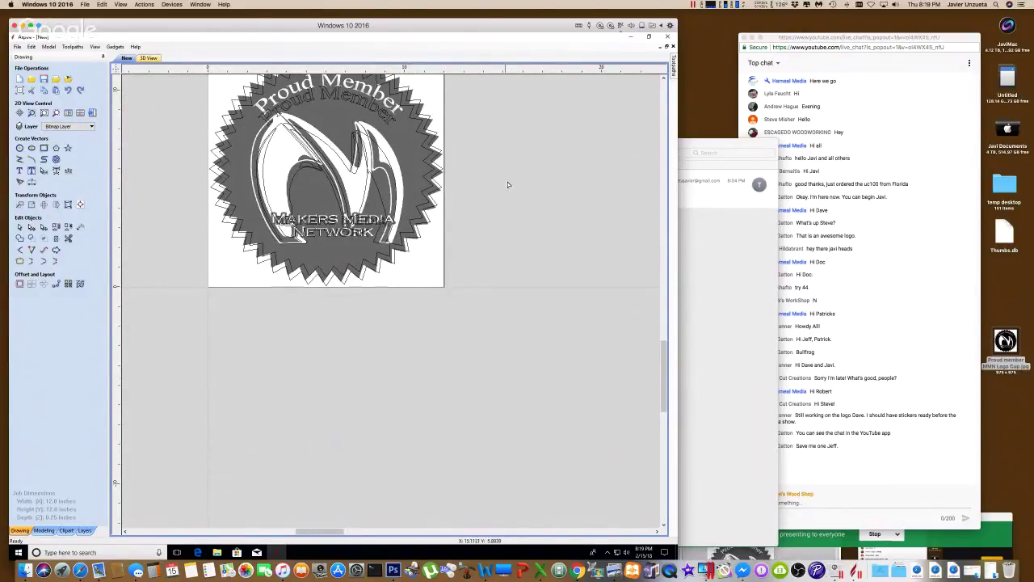
pyautogui.click(663, 78)
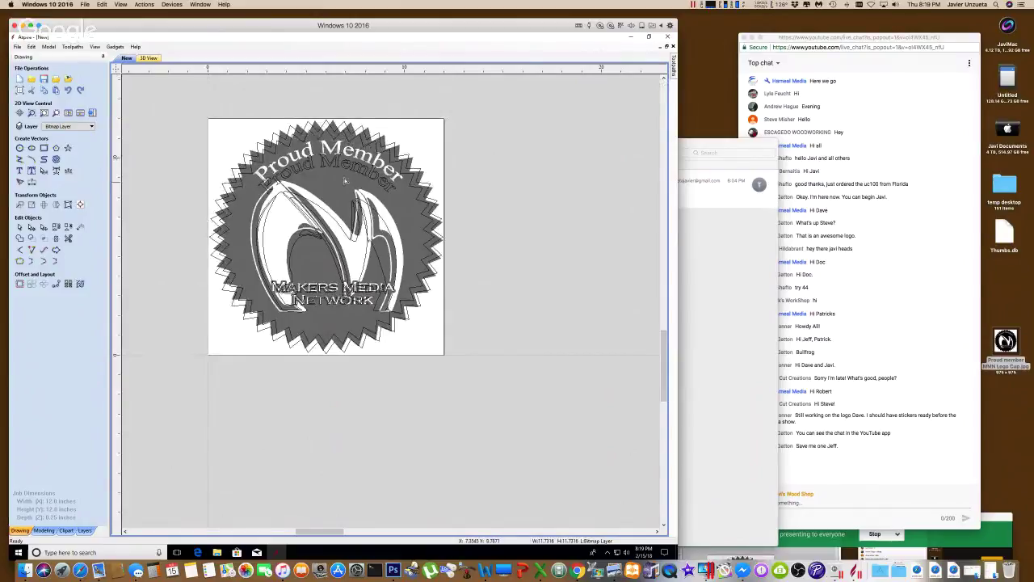
# - Select the badge bitmap, nudge and shrink it slightly, then move it down and right
pyautogui.click(44, 148)
pyautogui.click(20, 228)
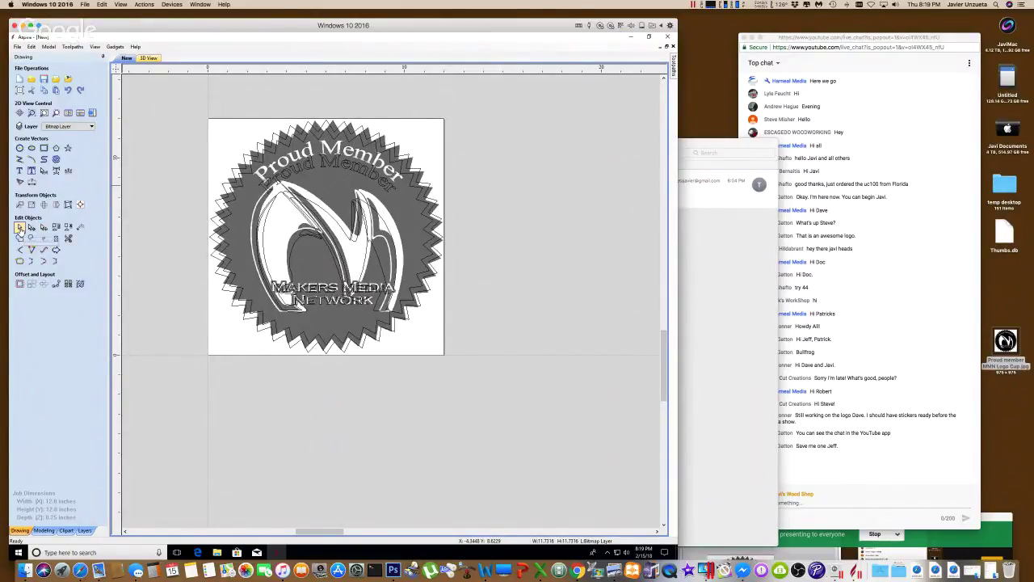
pyautogui.click(332, 178)
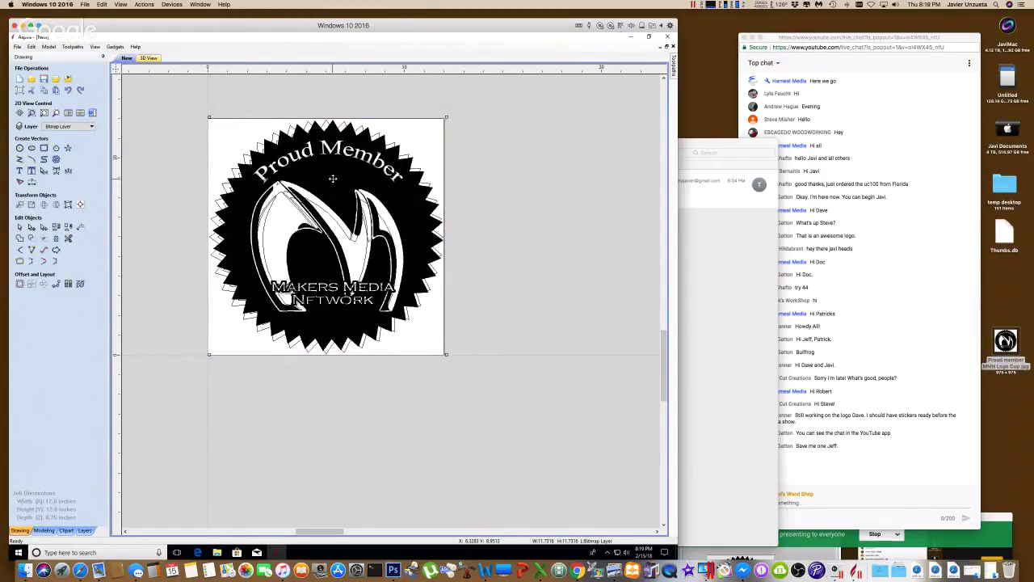
pyautogui.press('Left')
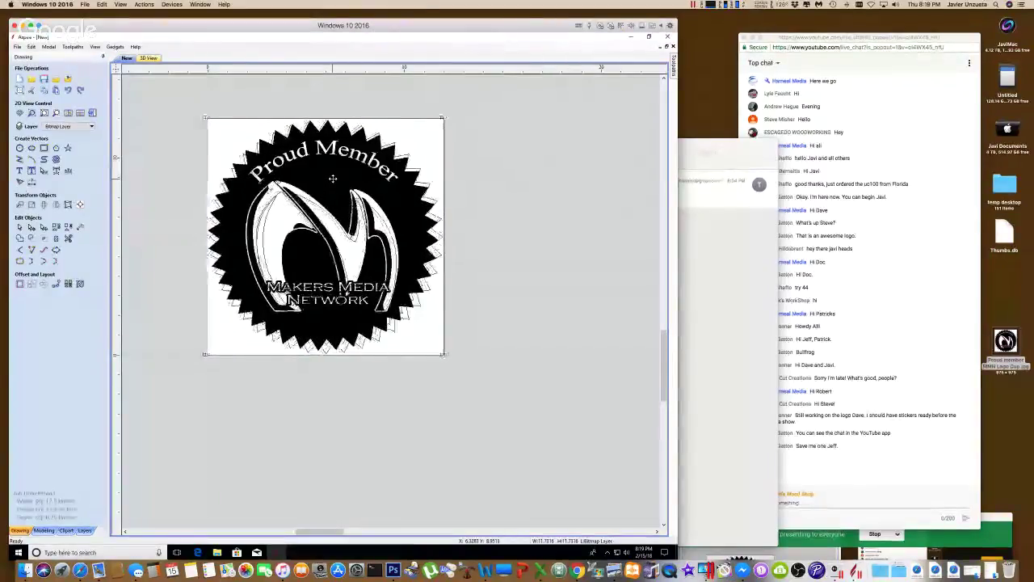
pyautogui.press('Up')
pyautogui.press('Right')
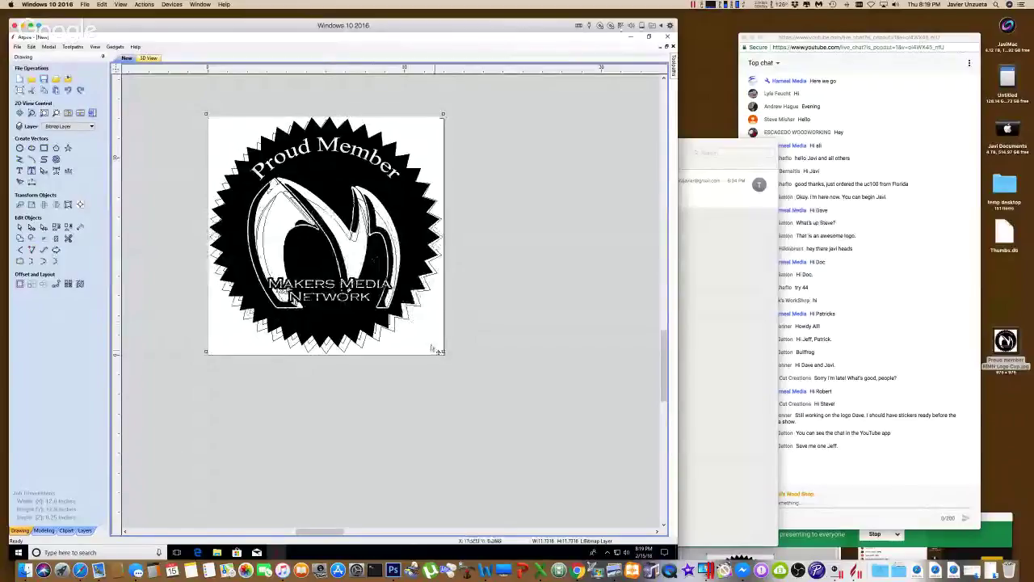
pyautogui.moveTo(443, 351); pyautogui.dragTo(426, 342)
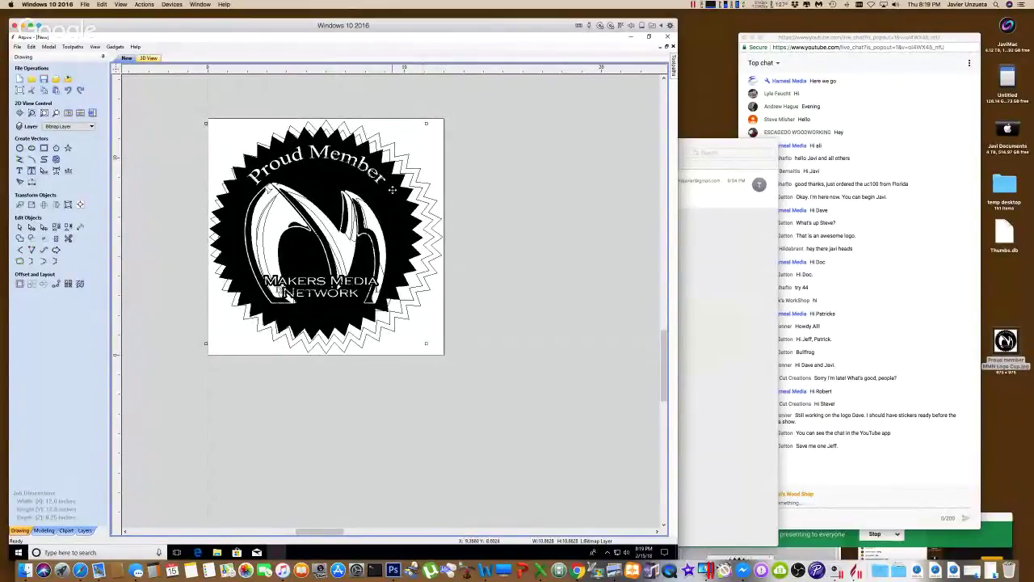
pyautogui.moveTo(391, 202); pyautogui.dragTo(623, 323)
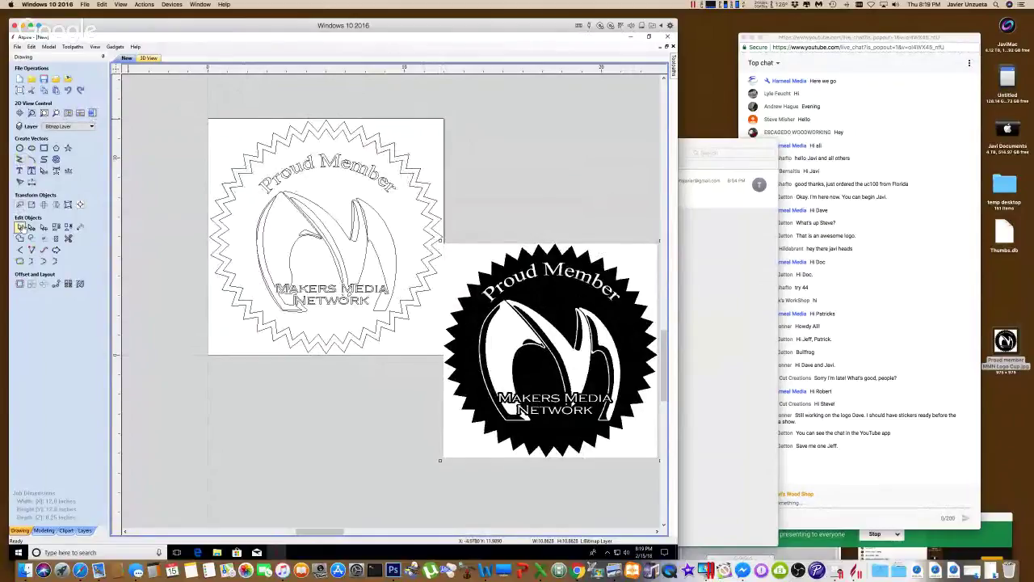
# - Place guides at the outline's top, bottom, left and right edges
pyautogui.click(210, 104)
pyautogui.moveTo(274, 69); pyautogui.dragTo(271, 130)
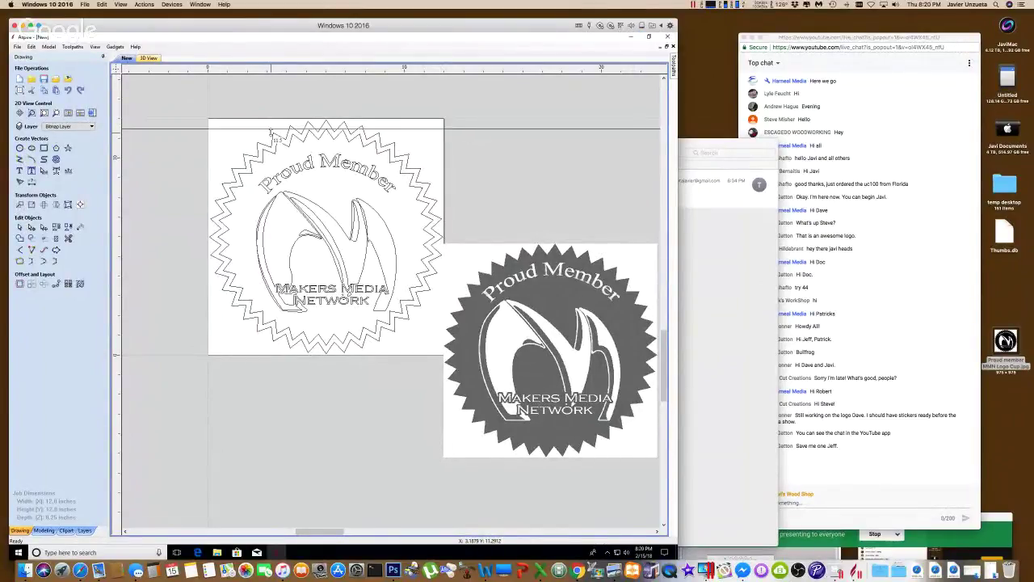
pyautogui.moveTo(271, 130); pyautogui.dragTo(271, 129)
pyautogui.moveTo(226, 70); pyautogui.dragTo(240, 344)
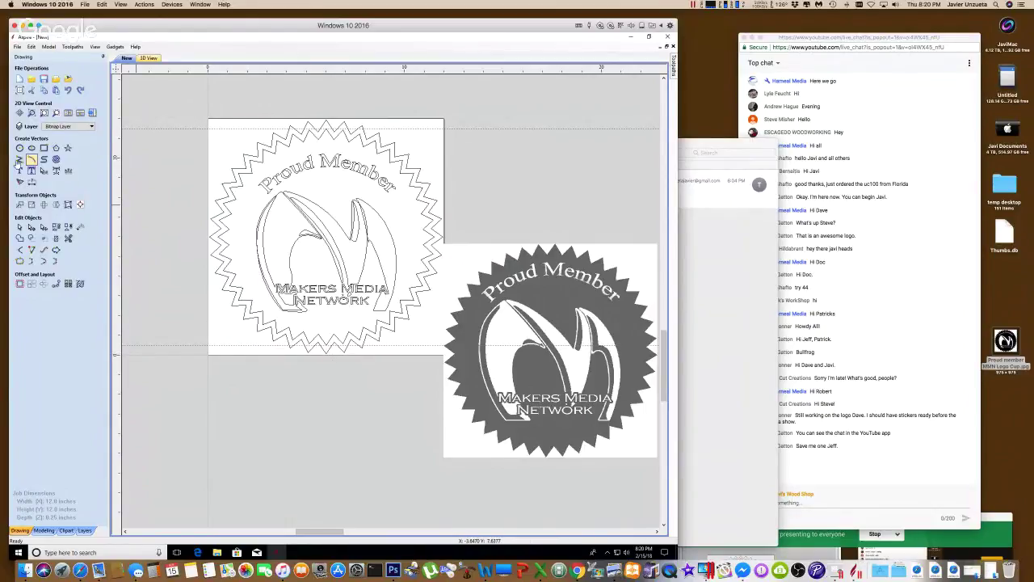
pyautogui.moveTo(158, 212); pyautogui.dragTo(217, 215)
pyautogui.moveTo(119, 213); pyautogui.dragTo(434, 217)
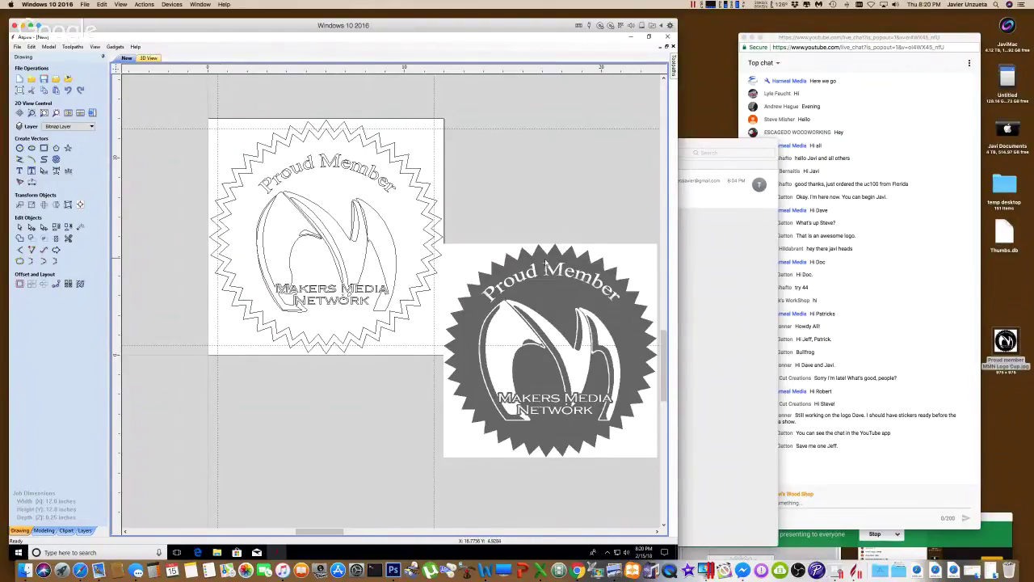
# - Move the black logo image onto the star outline, scale it to about 10.96 inches, and nudge it down
pyautogui.click(547, 265)
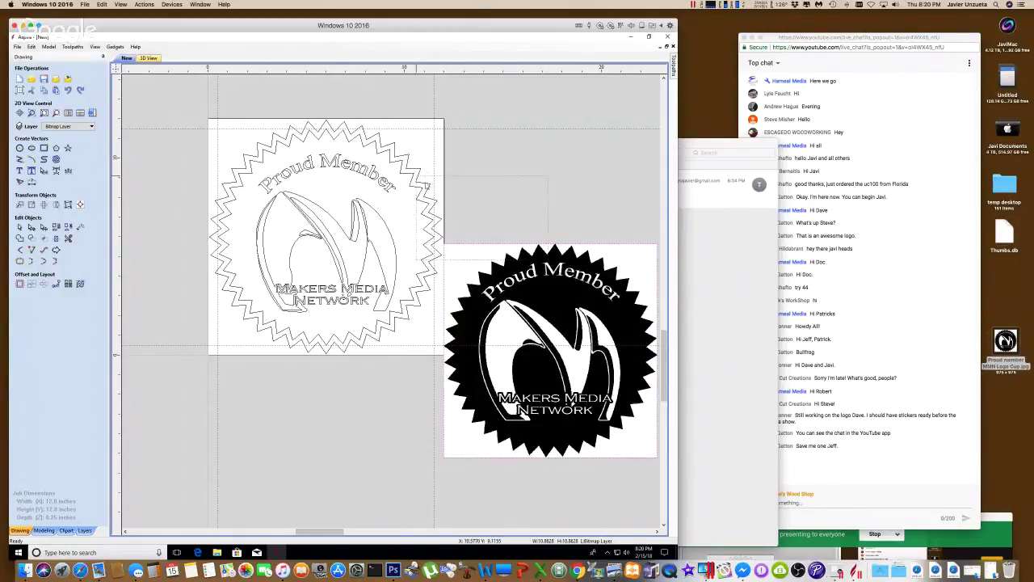
pyautogui.click(553, 256)
pyautogui.moveTo(551, 257); pyautogui.dragTo(328, 144)
pyautogui.moveTo(442, 354); pyautogui.dragTo(434, 345)
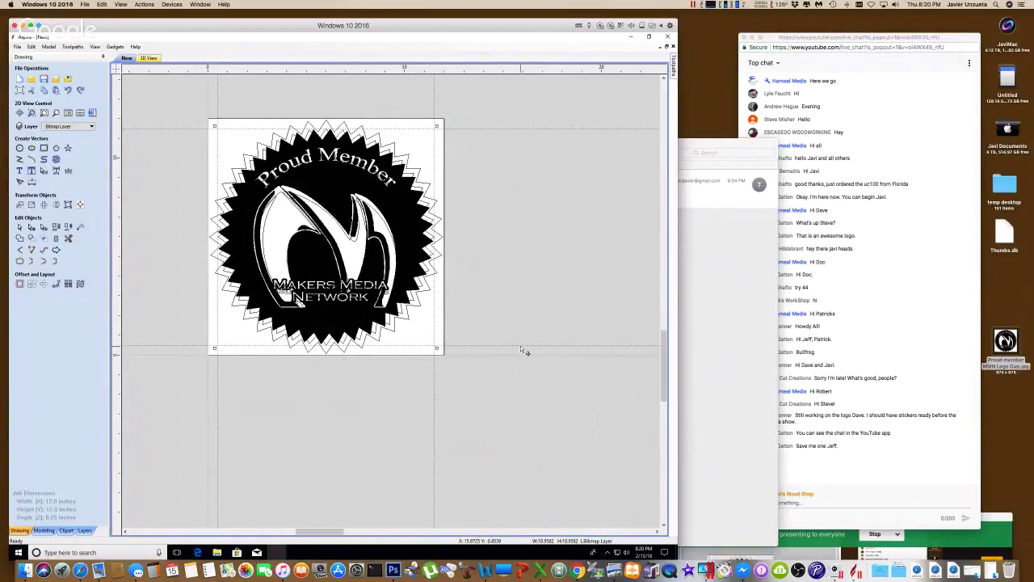
pyautogui.press('Down')
pyautogui.press('Down')
pyautogui.press('Down')
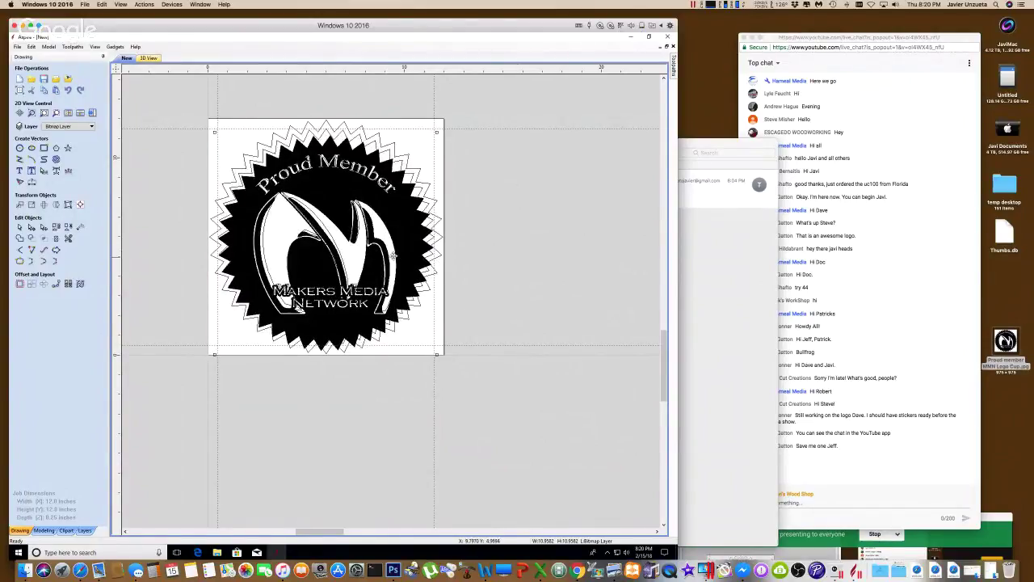
# - Make Layer 1 the active layer with the star outline selected
pyautogui.click(436, 232)
pyautogui.scroll(-2, 436, 232)
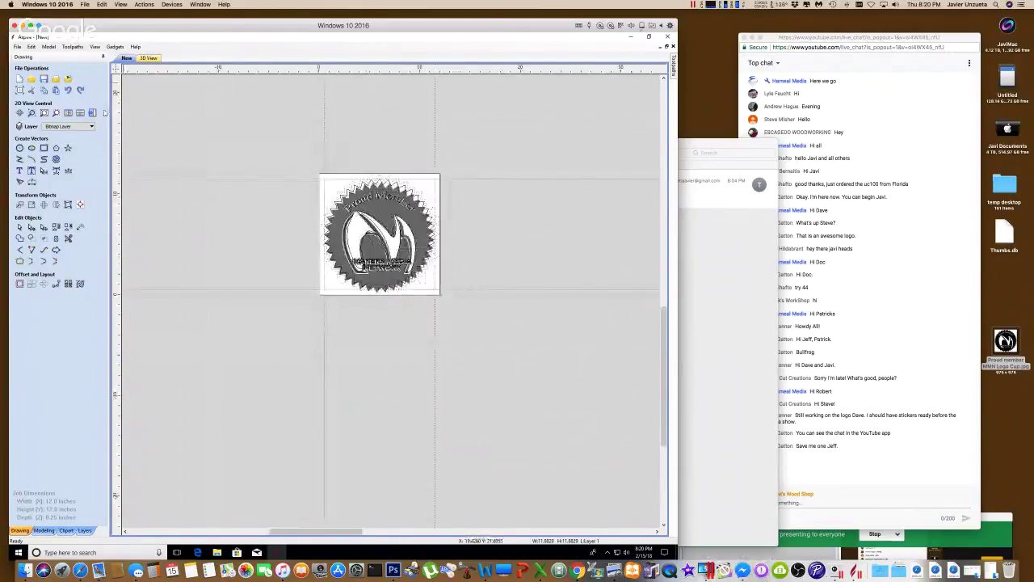
pyautogui.click(68, 126)
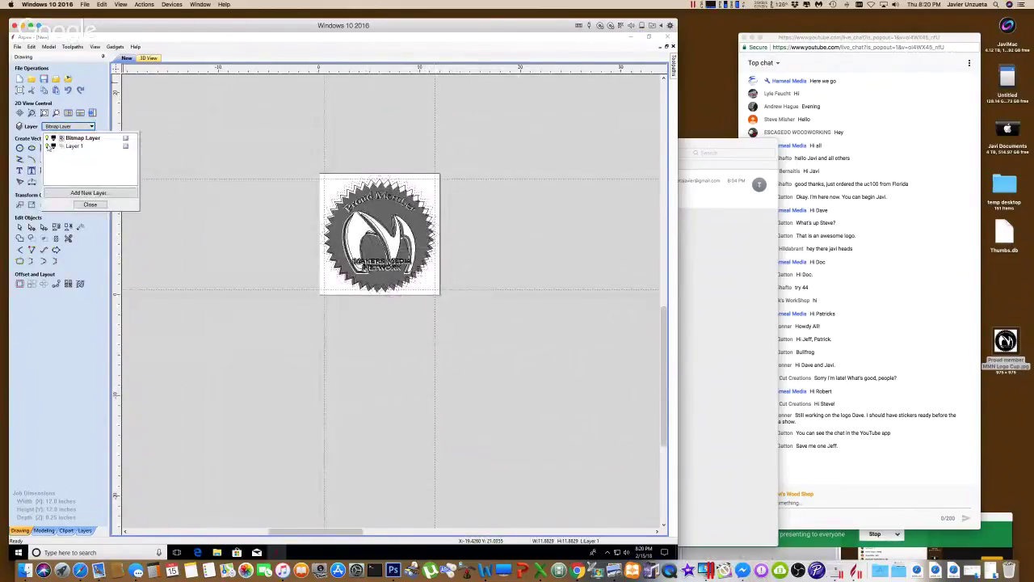
pyautogui.click(71, 146)
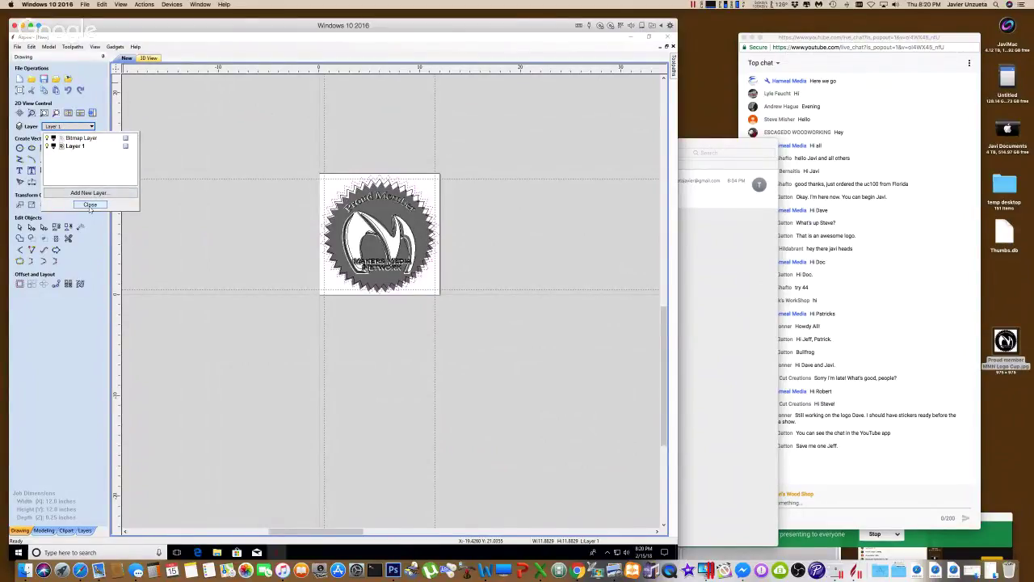
pyautogui.click(90, 204)
pyautogui.scroll(10, 401, 225)
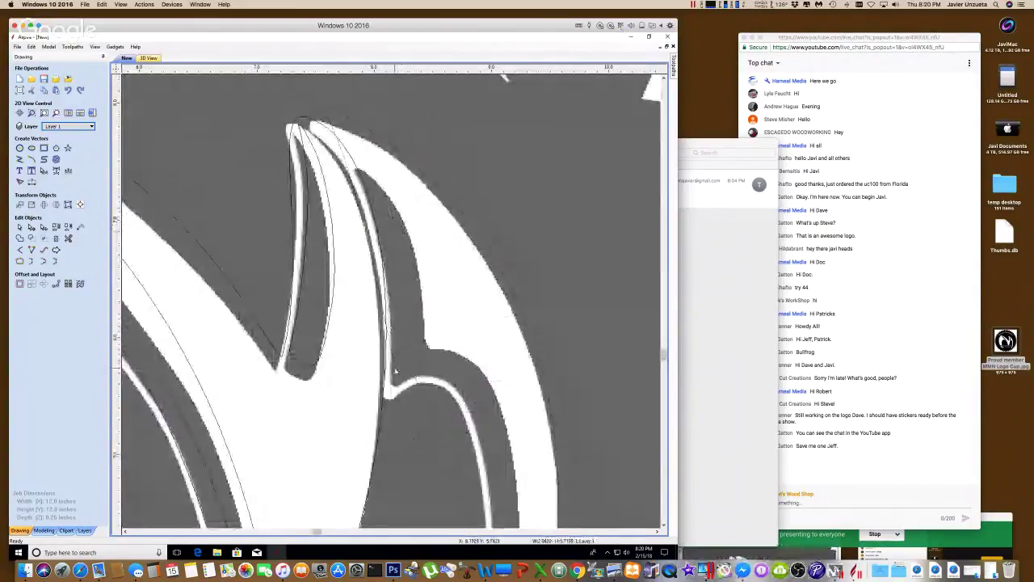
# - Reshape the curve beside the M's right spike so it follows the image edge
pyautogui.click(31, 227)
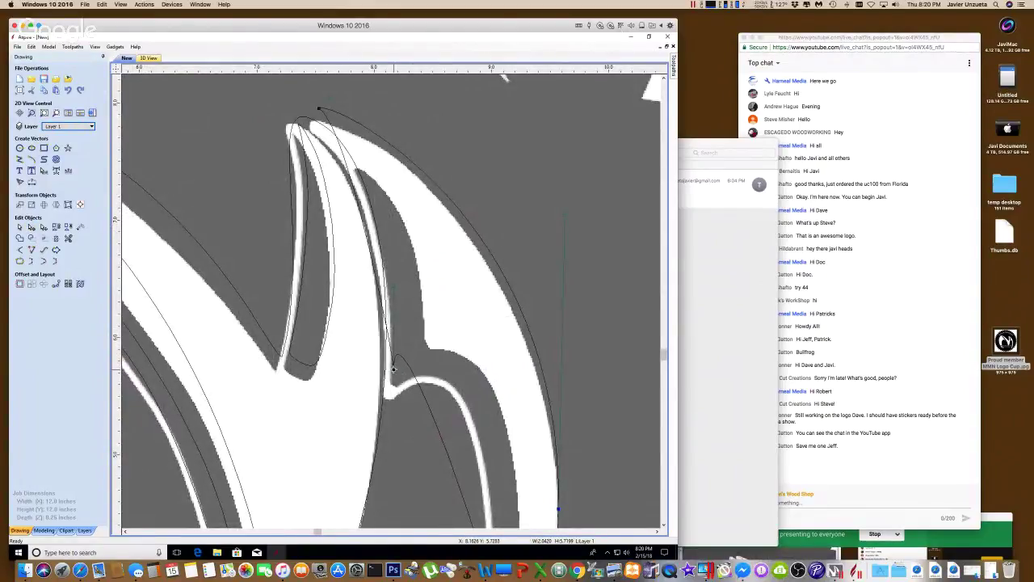
pyautogui.click(386, 397)
pyautogui.moveTo(385, 397); pyautogui.dragTo(387, 311)
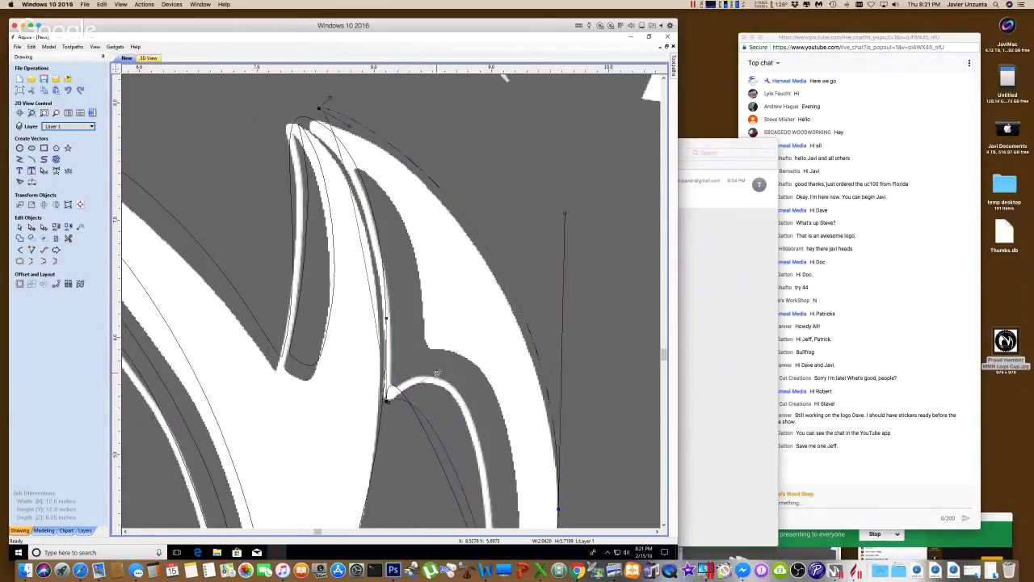
pyautogui.moveTo(478, 339); pyautogui.dragTo(490, 313)
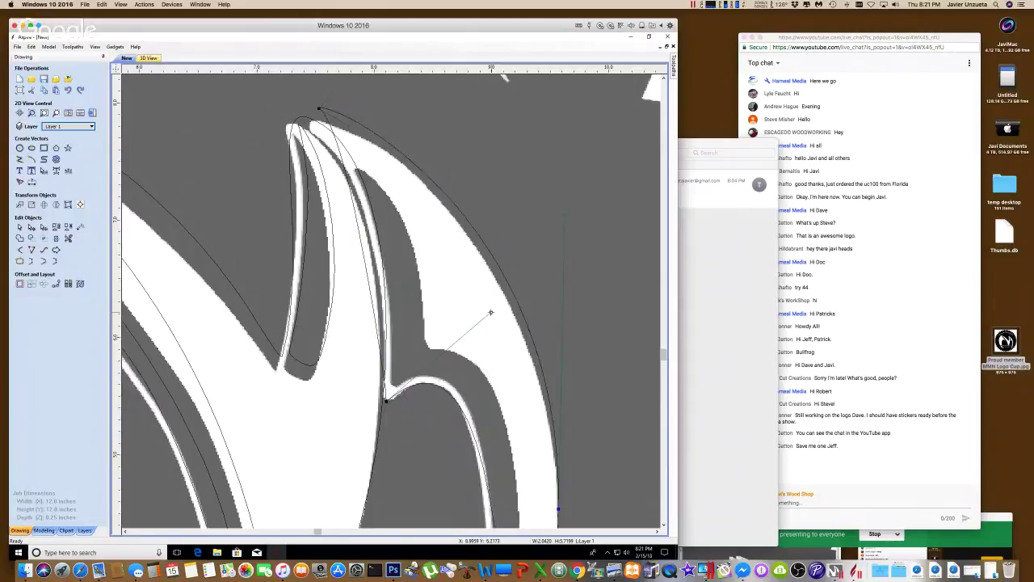
pyautogui.click(387, 398)
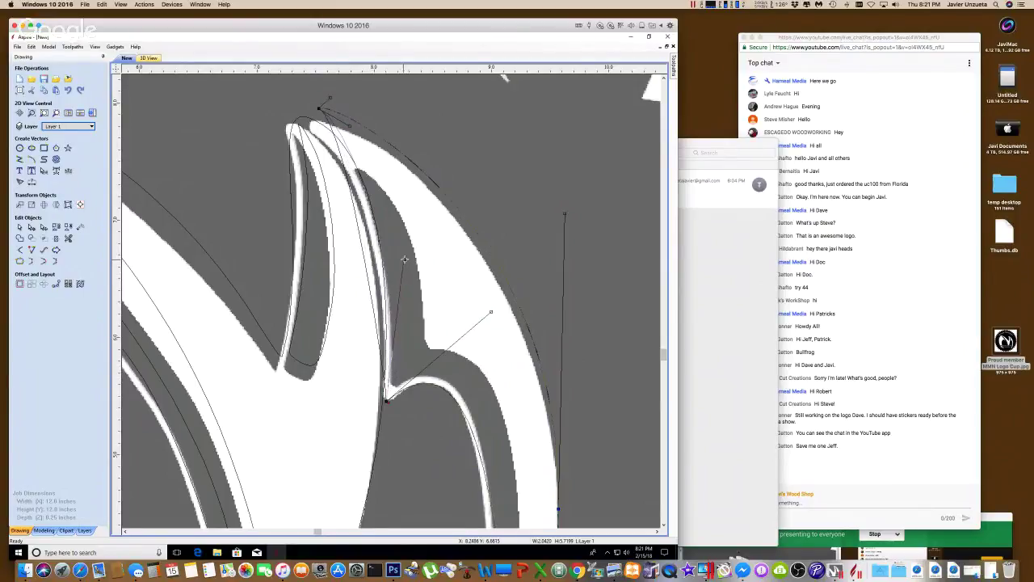
pyautogui.click(403, 264)
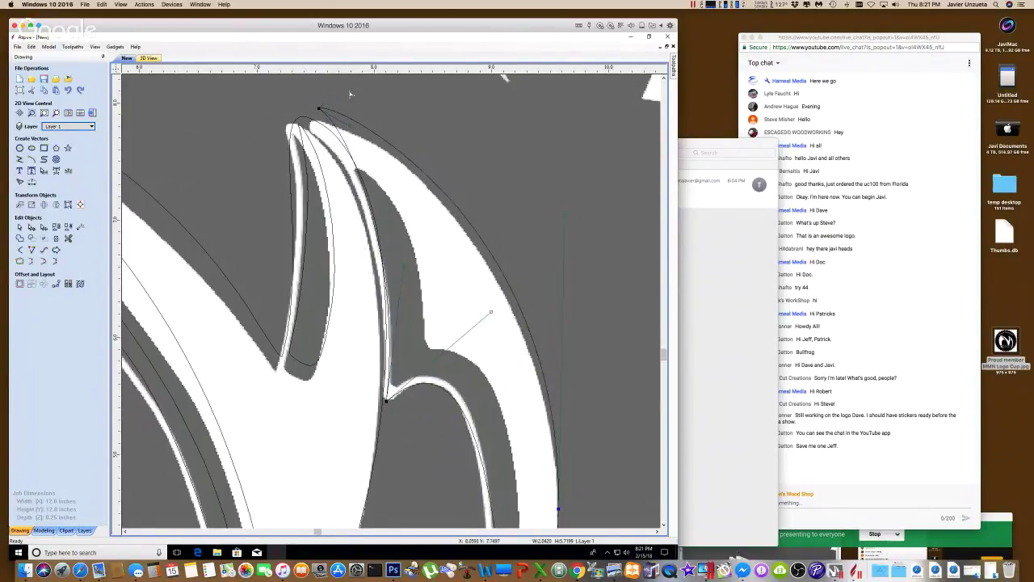
pyautogui.scroll(1, 318, 115)
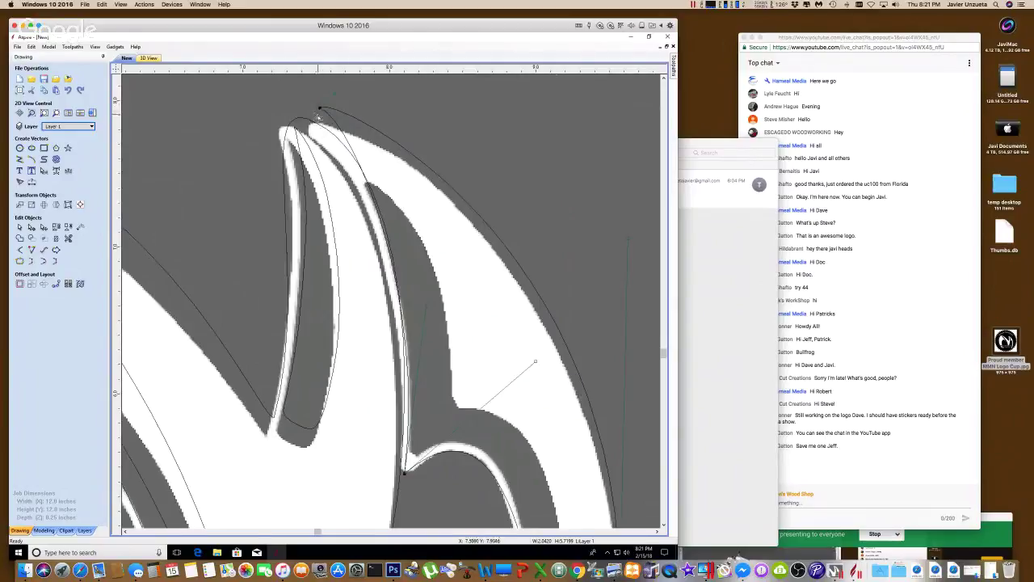
pyautogui.moveTo(320, 108); pyautogui.dragTo(305, 125)
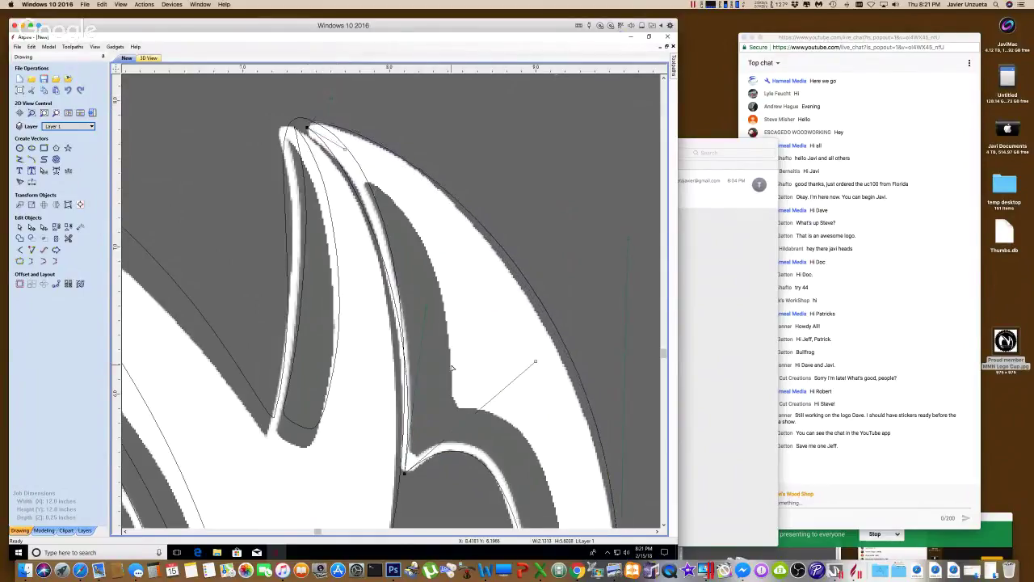
# - Lower the junction node and bow the right arc outward along the image near the A
pyautogui.click(664, 526)
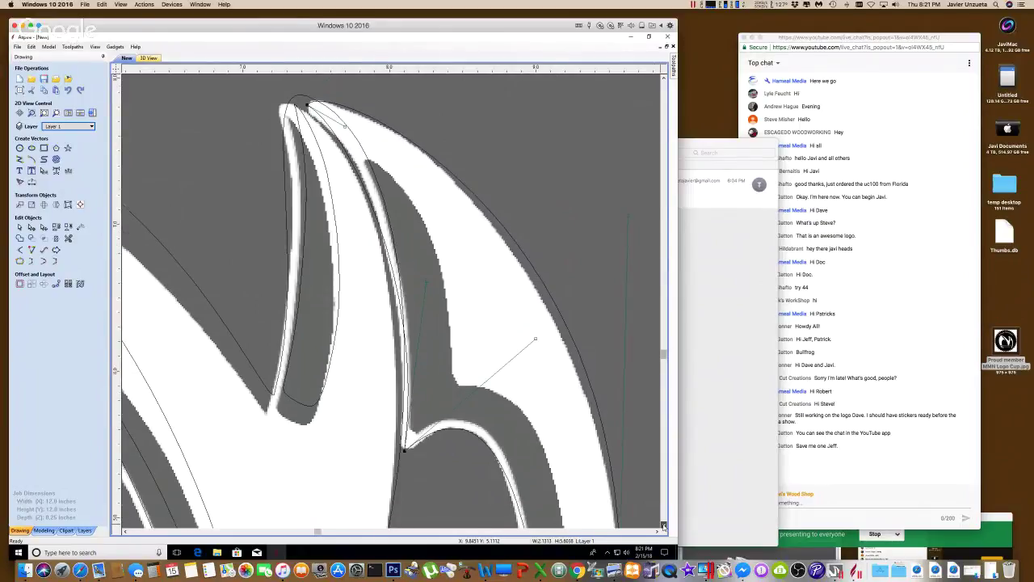
pyautogui.click(664, 526)
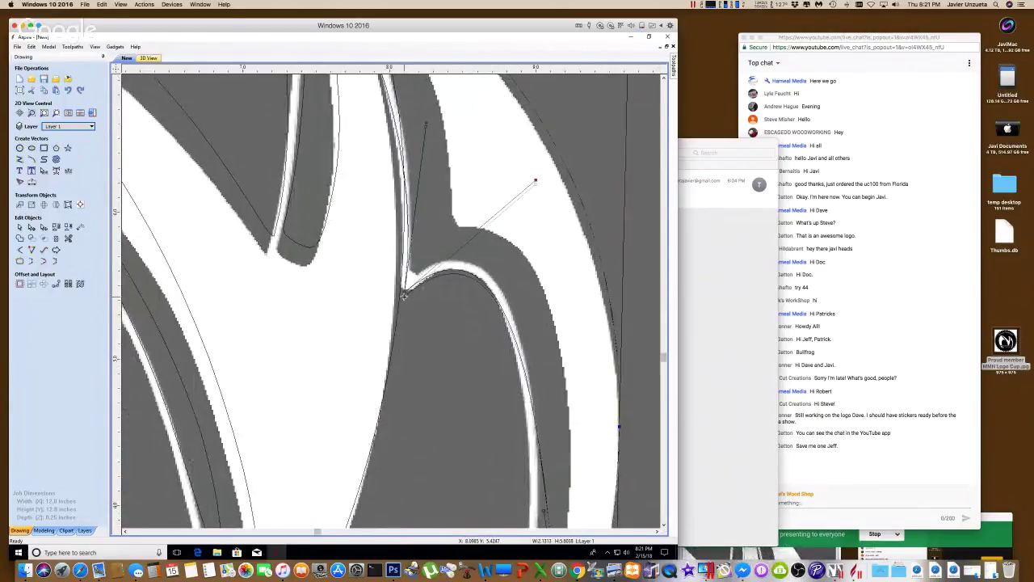
pyautogui.moveTo(405, 292); pyautogui.dragTo(406, 296)
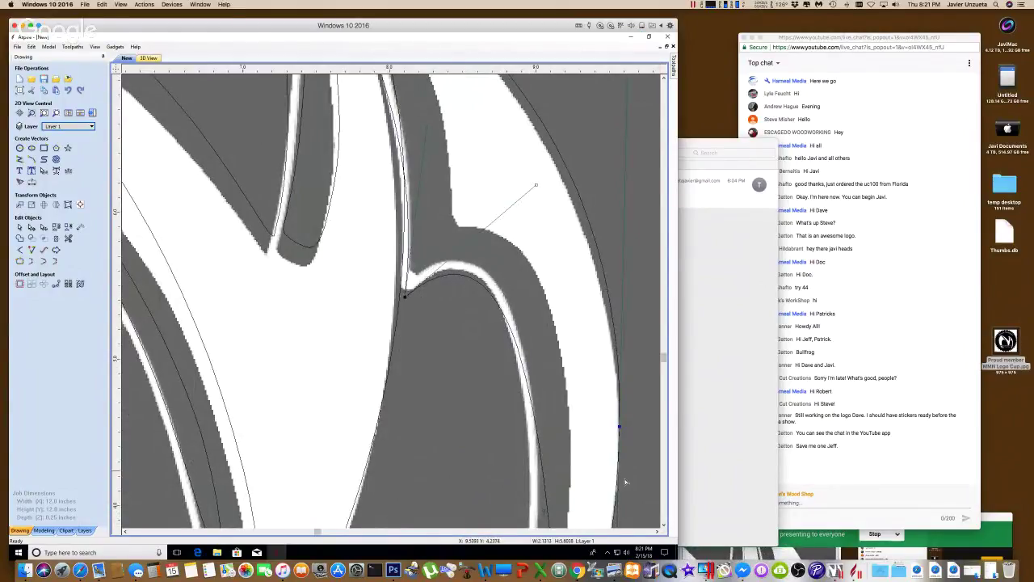
pyautogui.click(663, 525)
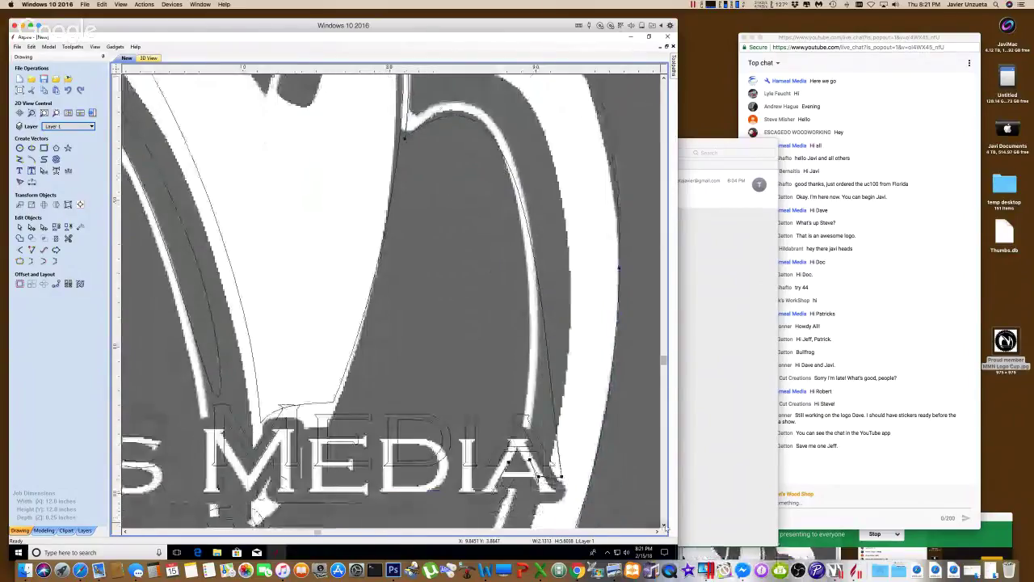
pyautogui.click(664, 524)
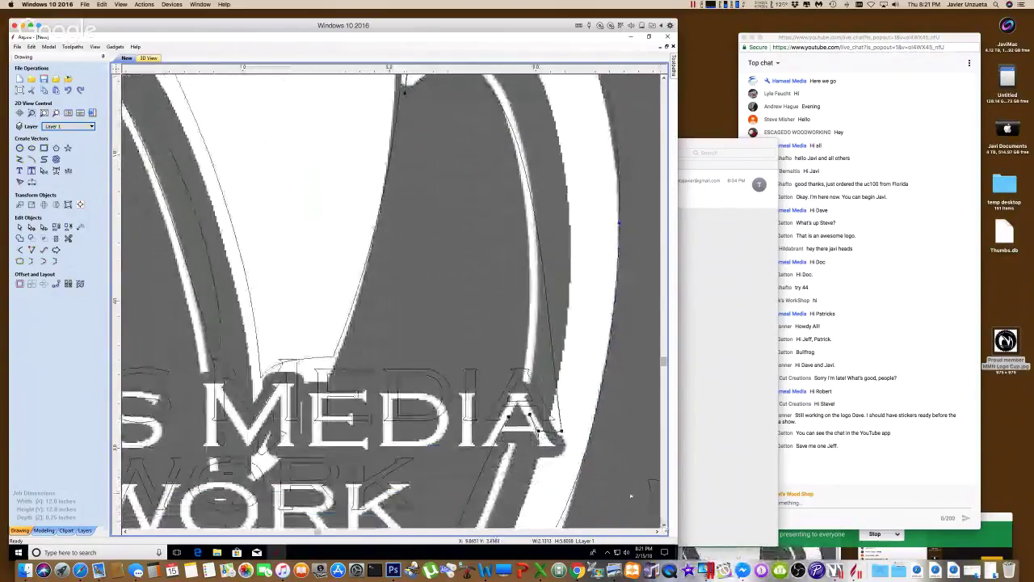
pyautogui.scroll(2, 543, 327)
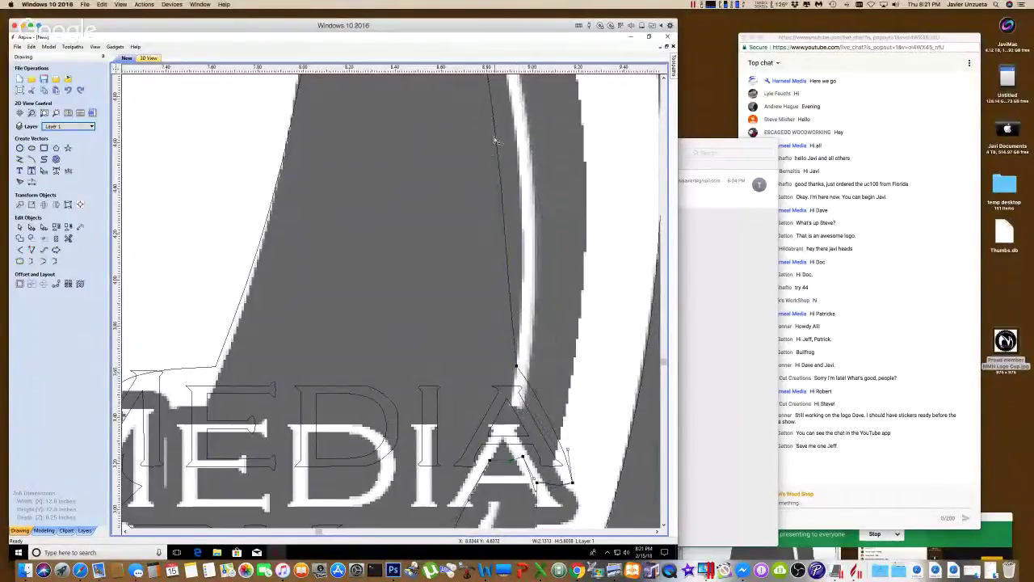
pyautogui.moveTo(496, 140); pyautogui.dragTo(533, 144)
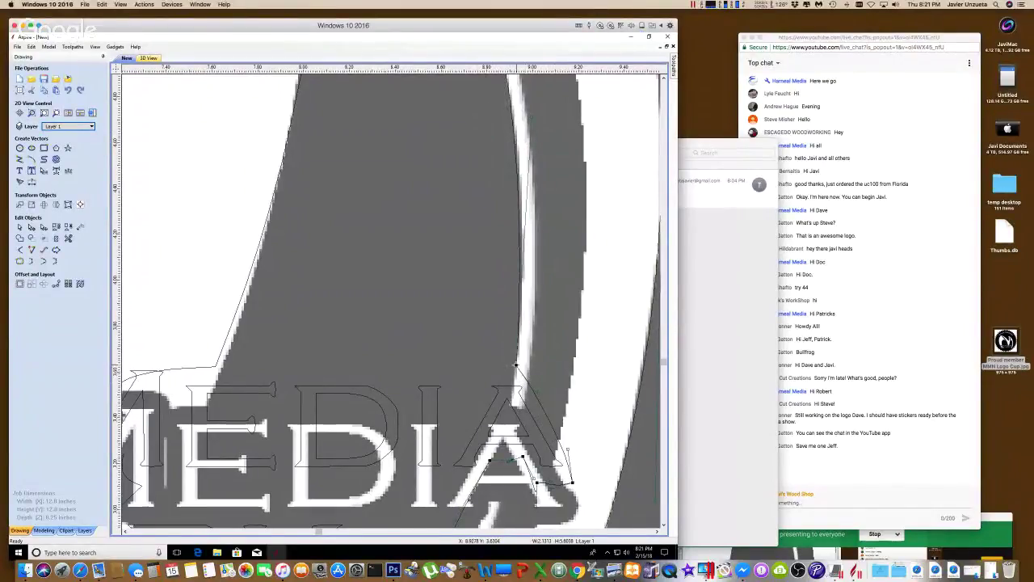
pyautogui.moveTo(517, 364); pyautogui.dragTo(514, 370)
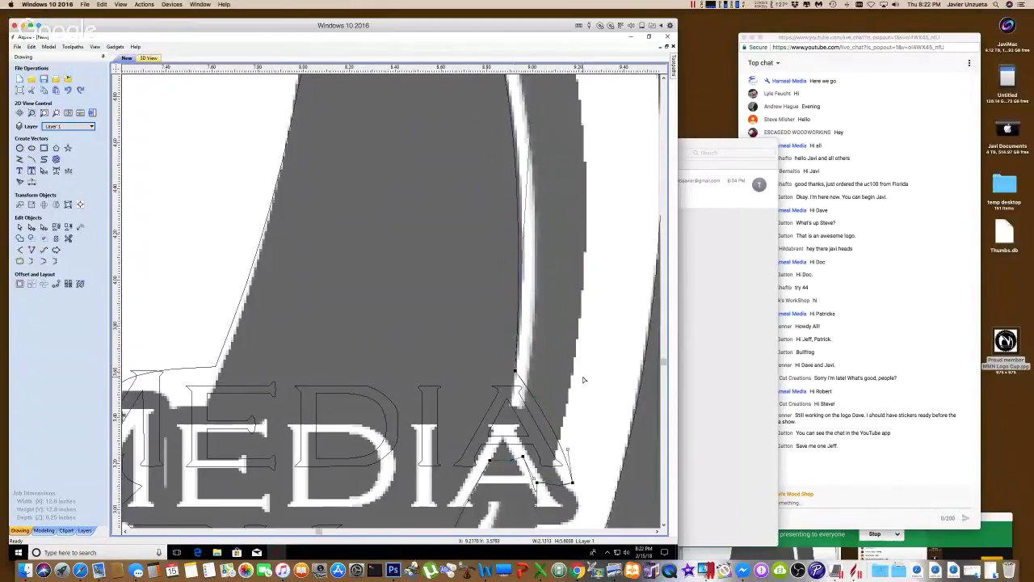
pyautogui.scroll(-3, 584, 380)
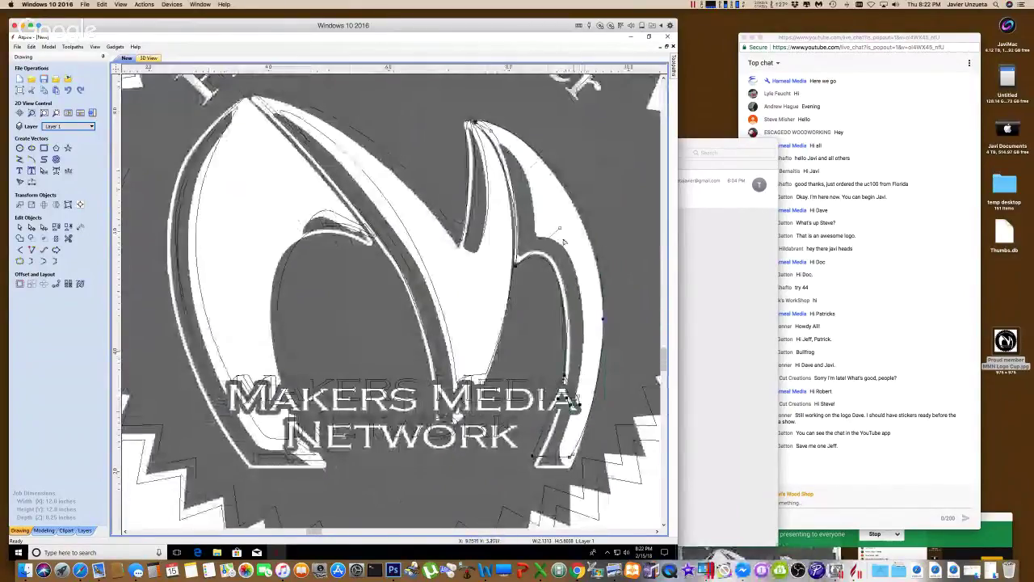
# - Reshape the middle spike's top and lower tip nodes to hug the white spike edge
pyautogui.click(467, 162)
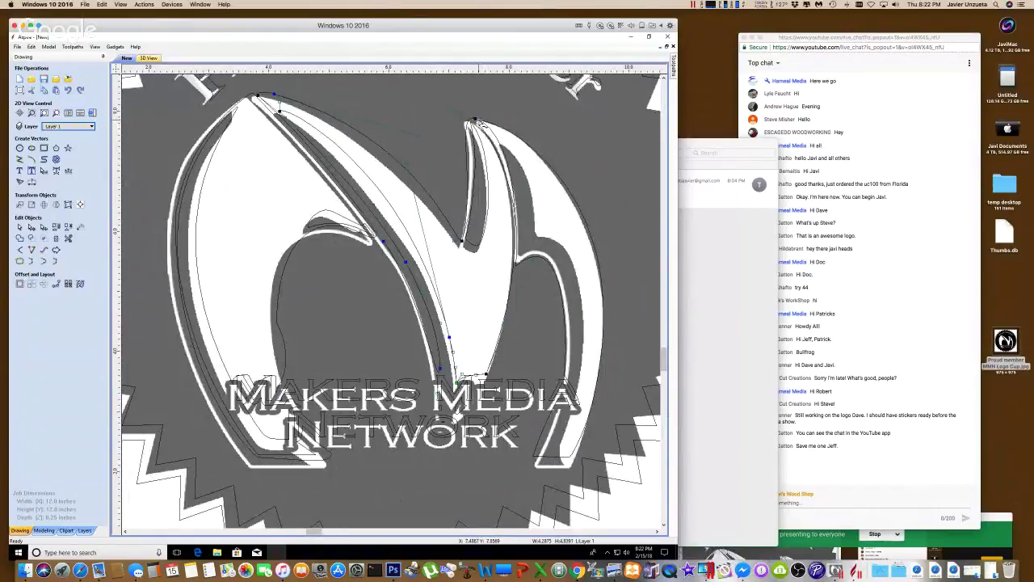
pyautogui.click(474, 120)
pyautogui.moveTo(471, 120); pyautogui.dragTo(468, 120)
pyautogui.click(456, 115)
pyautogui.moveTo(456, 116); pyautogui.dragTo(468, 123)
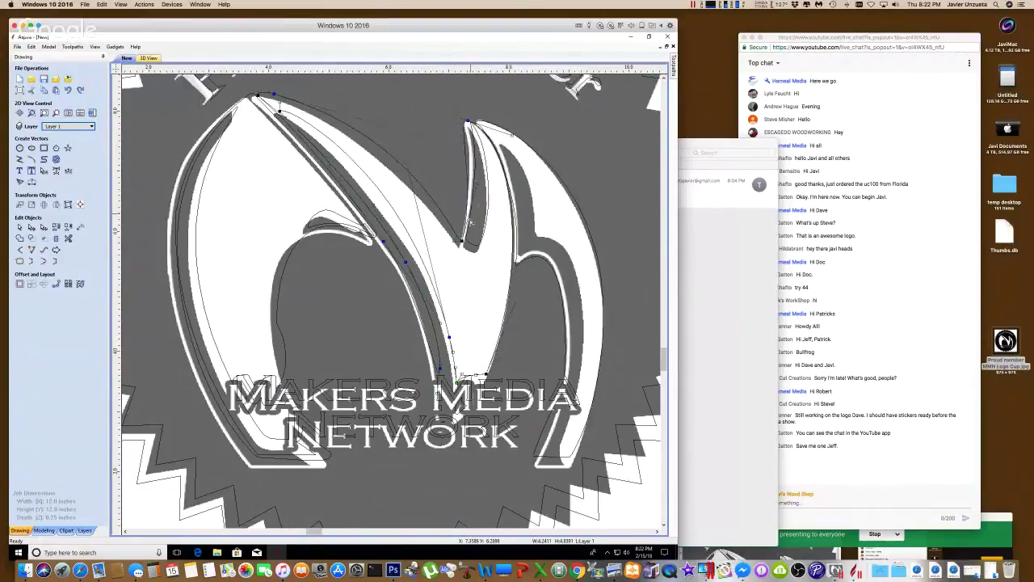
pyautogui.moveTo(458, 241); pyautogui.dragTo(458, 245)
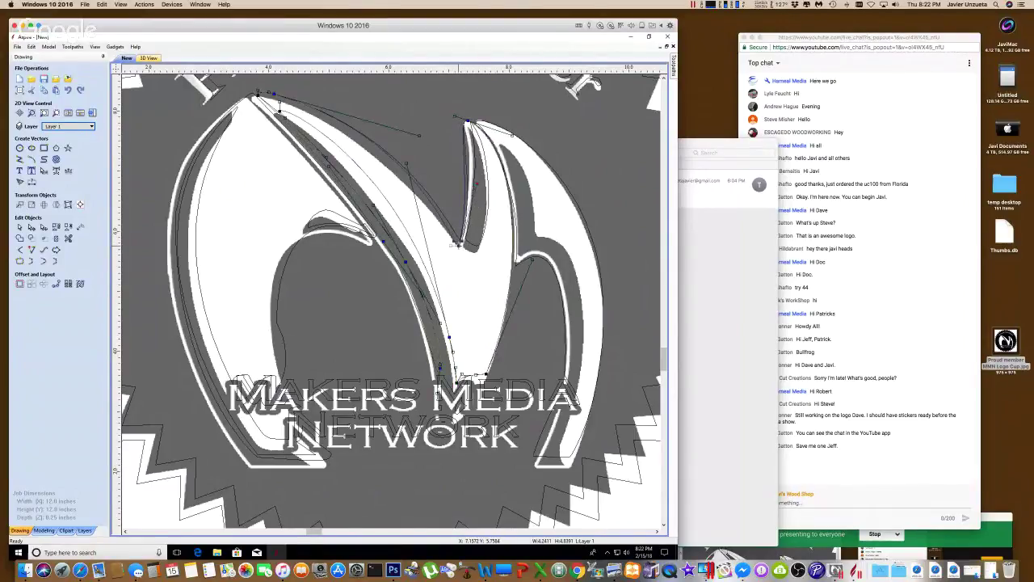
pyautogui.moveTo(471, 135)
pyautogui.mouseDown()
pyautogui.moveTo(467, 148)
pyautogui.moveTo(454, 116)
pyautogui.moveTo(464, 118)
pyautogui.mouseUp()
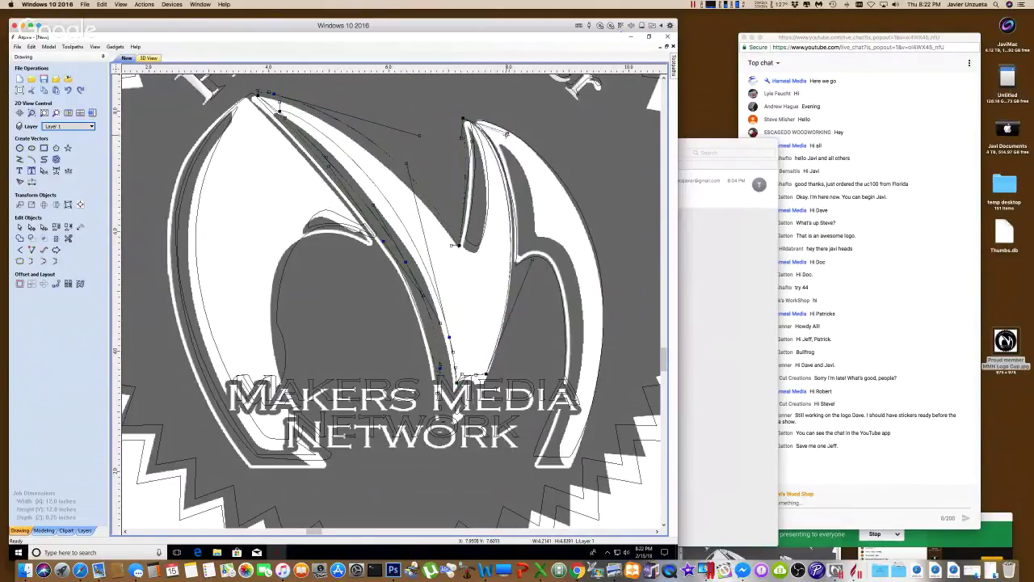
pyautogui.moveTo(508, 134); pyautogui.dragTo(505, 141)
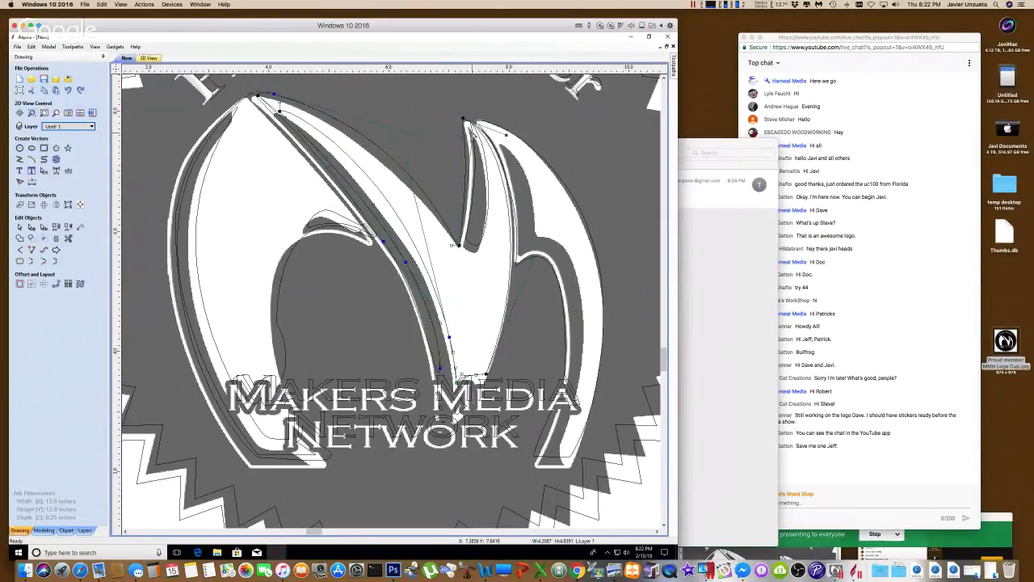
pyautogui.click(475, 136)
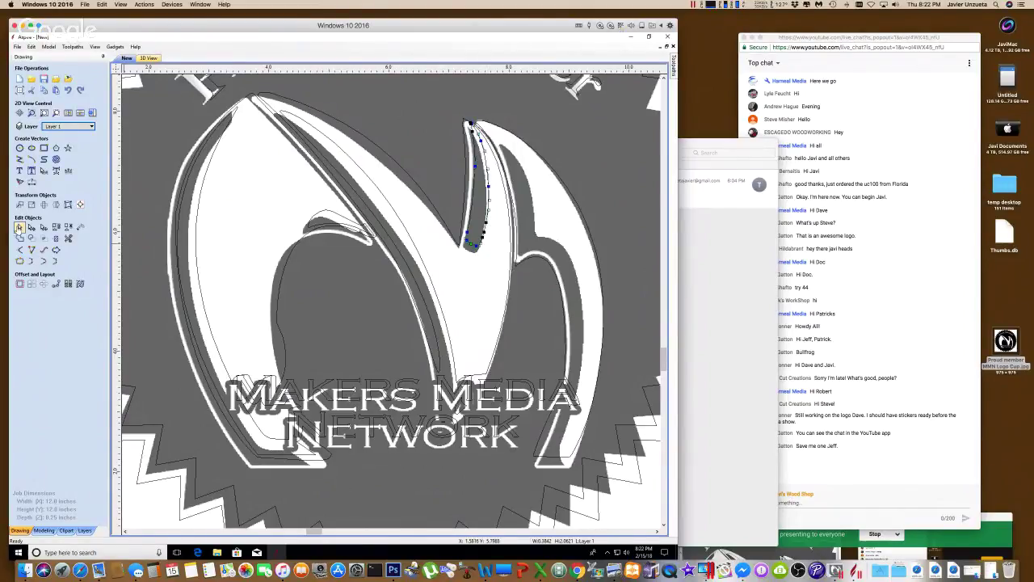
# - Select the whole middle spike vector and drag it slightly downward
pyautogui.click(19, 227)
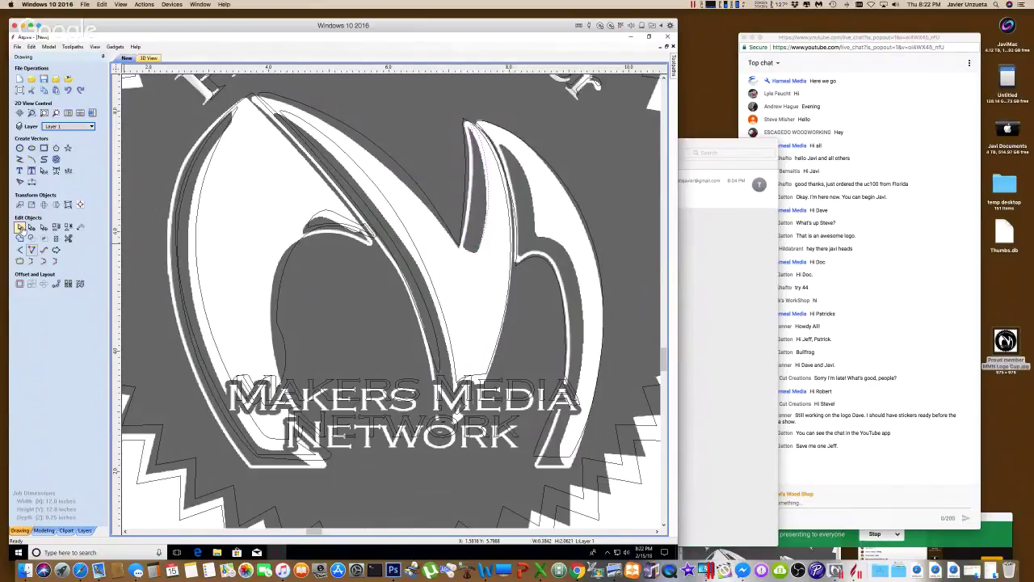
pyautogui.scroll(1, 476, 260)
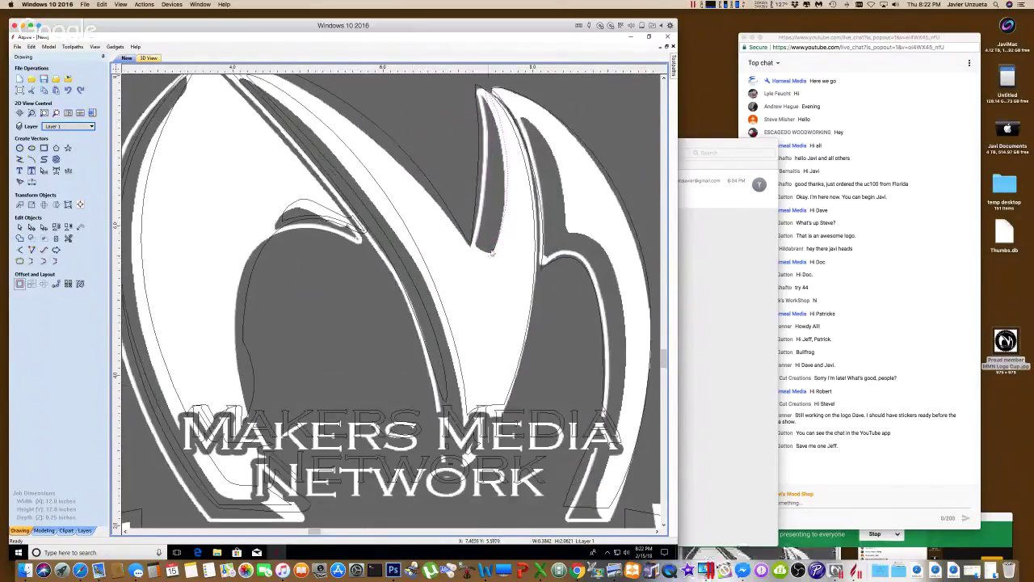
pyautogui.click(489, 242)
pyautogui.moveTo(490, 243); pyautogui.dragTo(490, 251)
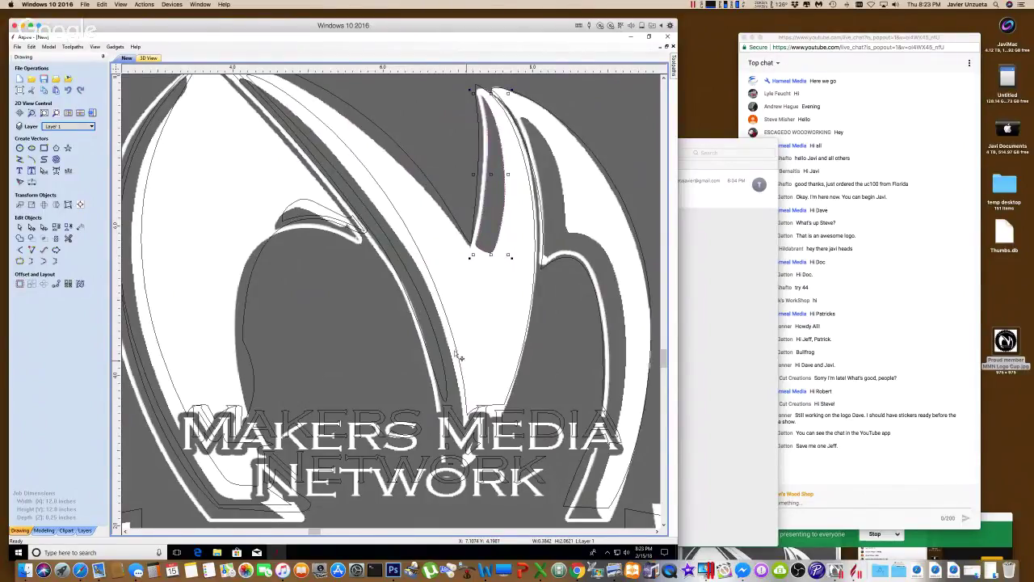
# - Zoom out, switch to node editing on the M outline, and delete a node on its left stroke
pyautogui.scroll(1, 402, 253)
pyautogui.scroll(-5, 321, 132)
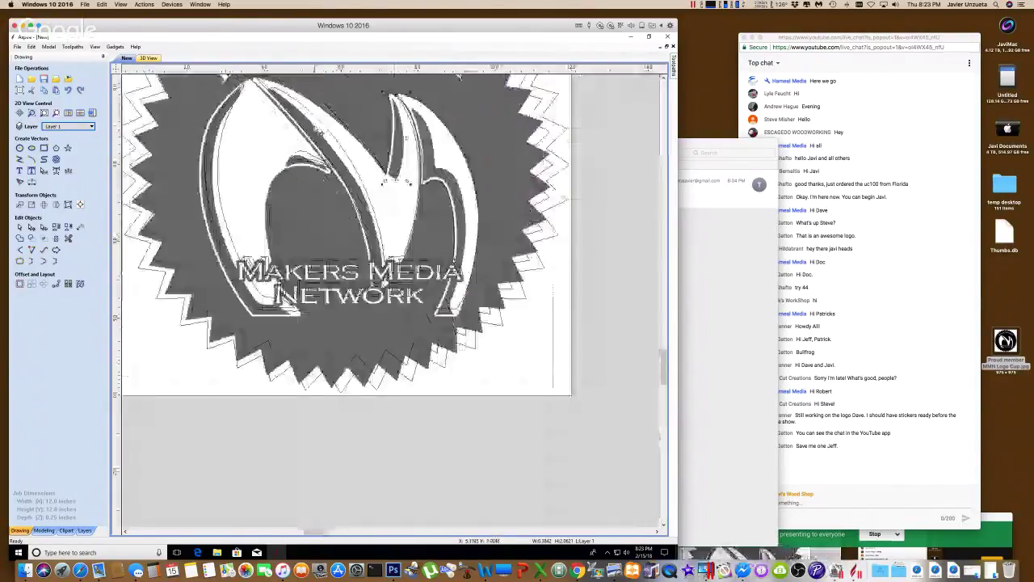
pyautogui.scroll(10, 275, 93)
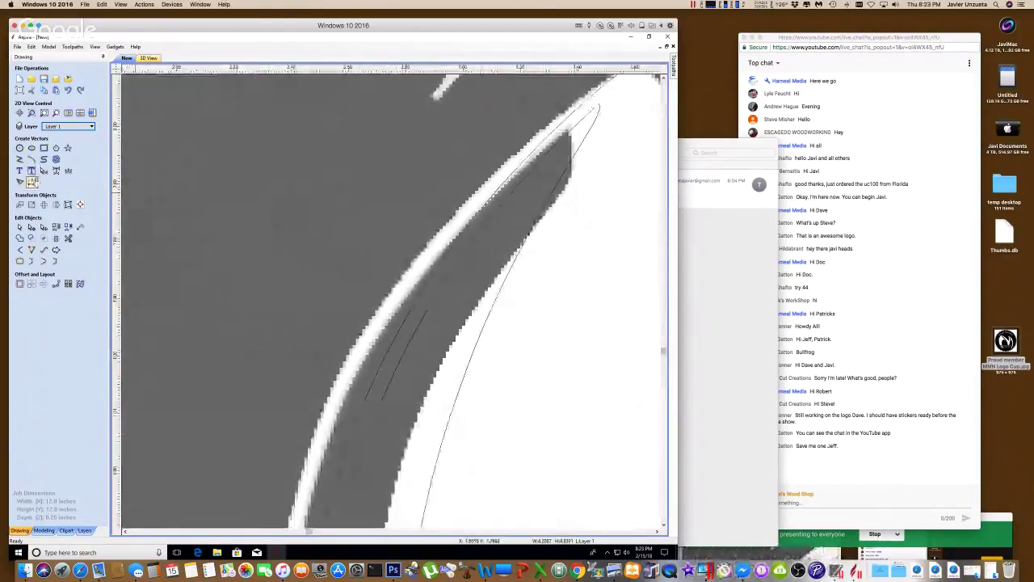
pyautogui.click(56, 113)
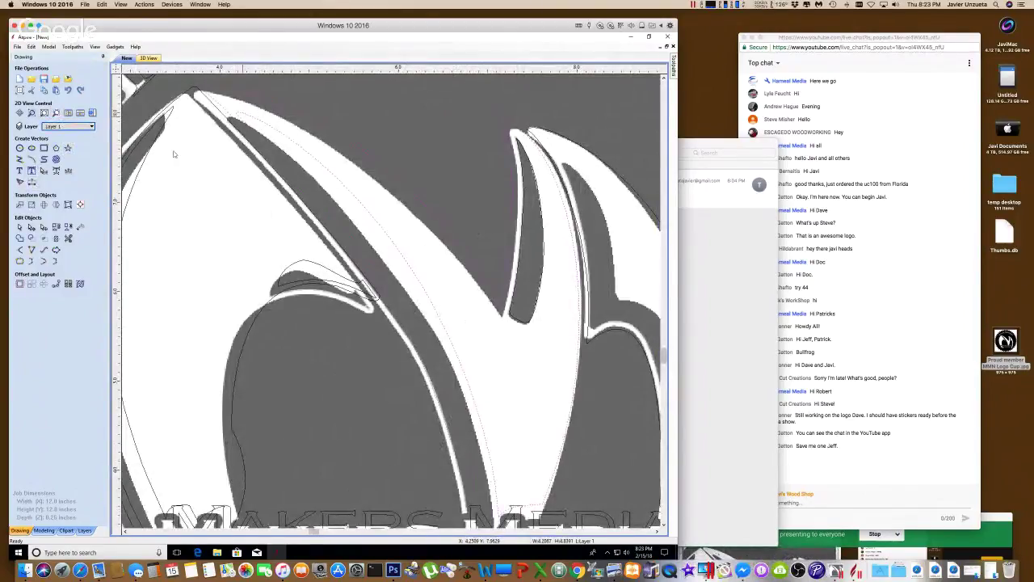
pyautogui.click(32, 227)
pyautogui.click(234, 116)
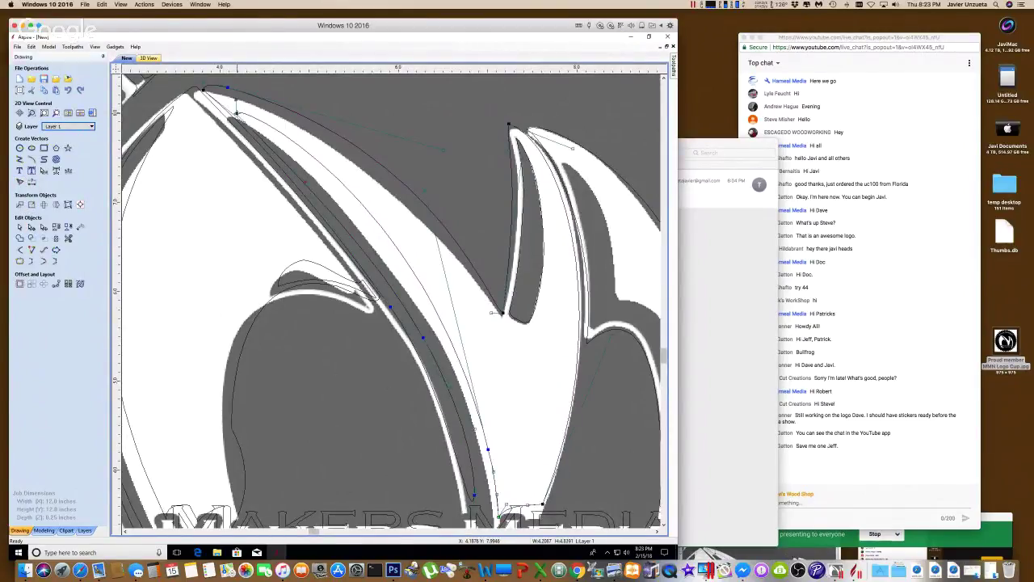
pyautogui.click(261, 131)
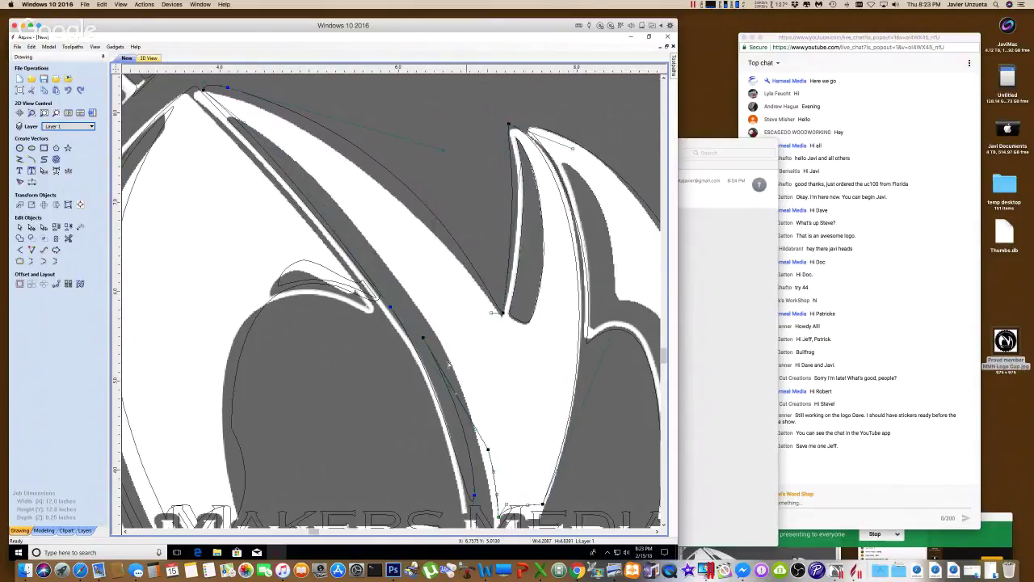
pyautogui.press('Delete')
# - Drag the left stroke's nodes and handles to follow the badge's white diagonal edge, then zoom out
pyautogui.moveTo(473, 494); pyautogui.dragTo(485, 482)
pyautogui.moveTo(487, 448); pyautogui.dragTo(471, 498)
pyautogui.moveTo(438, 441); pyautogui.dragTo(461, 438)
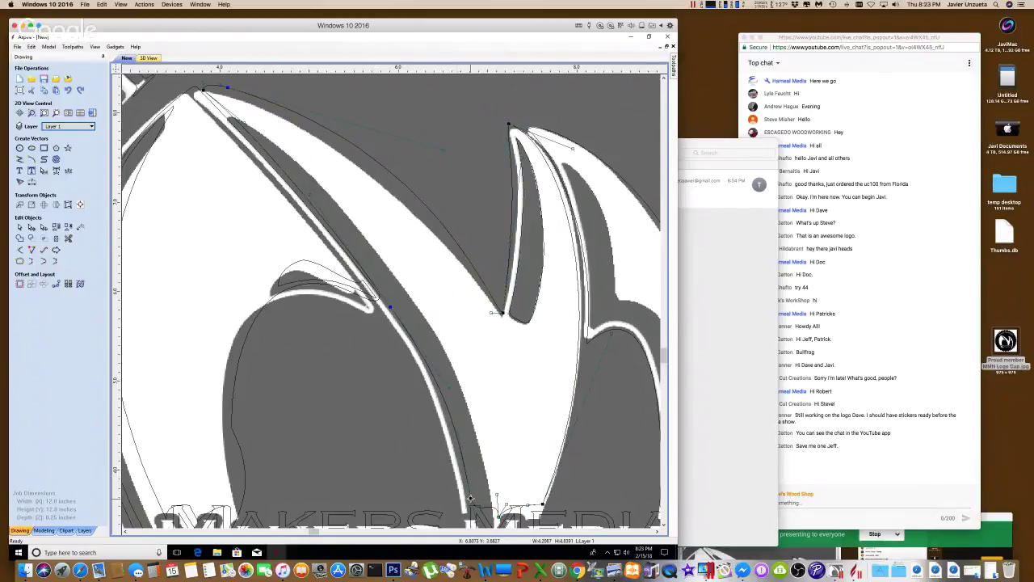
pyautogui.click(459, 497)
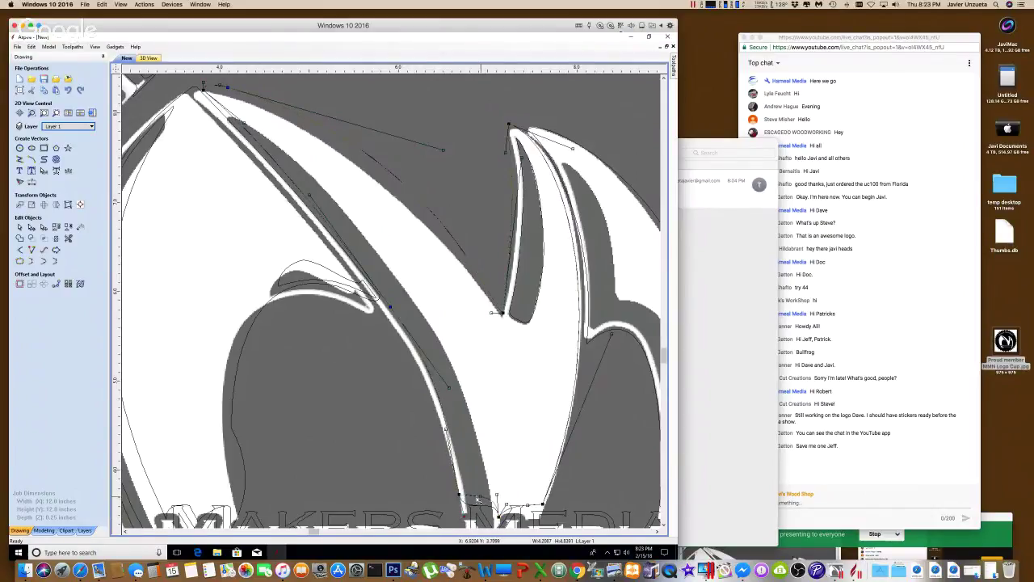
pyautogui.moveTo(457, 494); pyautogui.dragTo(462, 501)
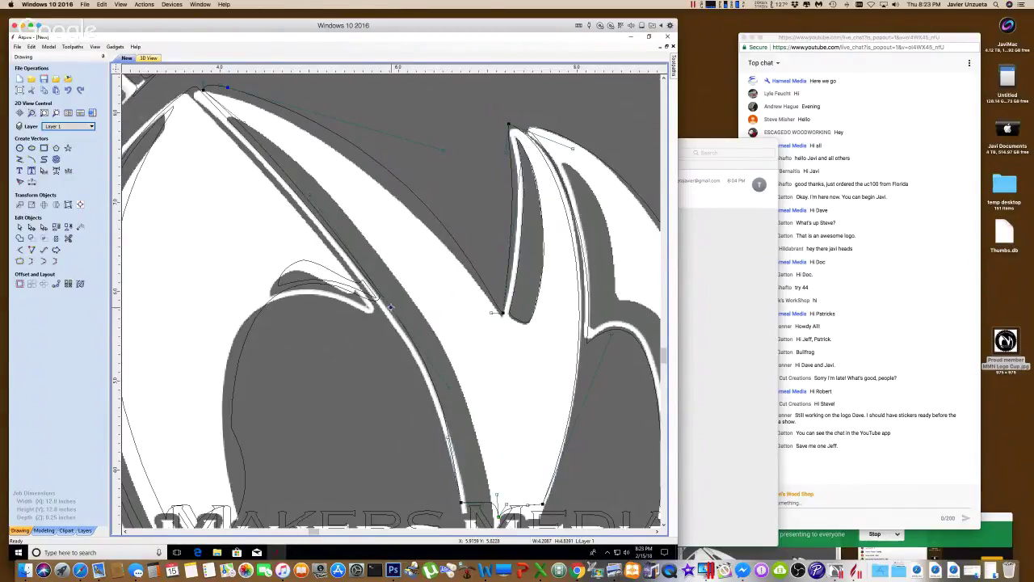
pyautogui.scroll(5, 435, 336)
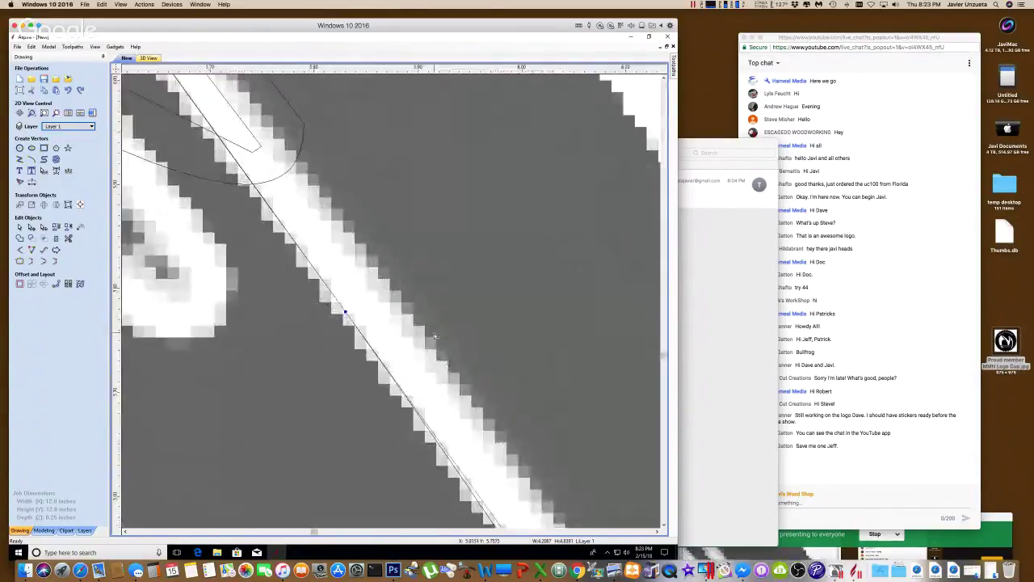
pyautogui.scroll(-3, 428, 334)
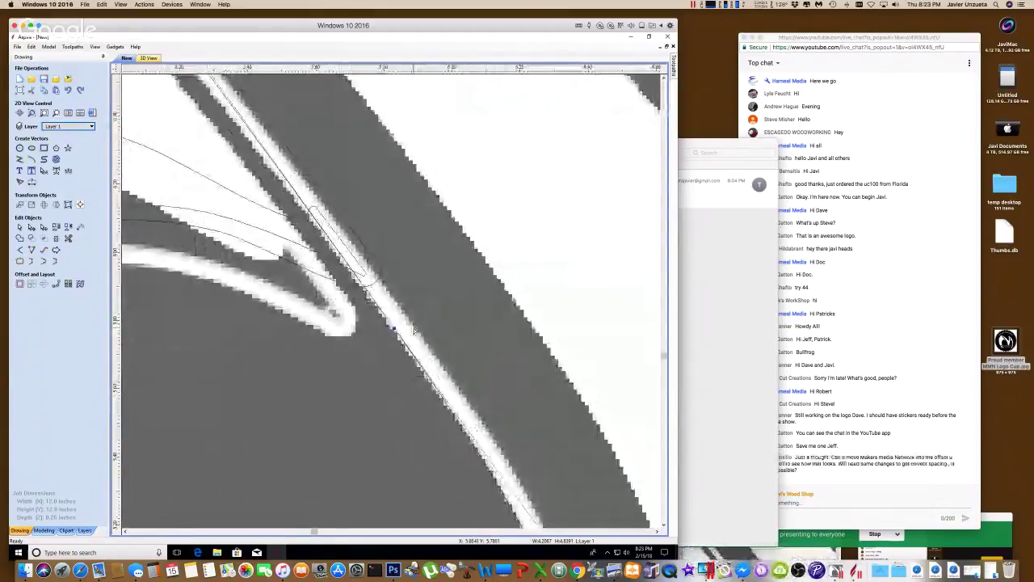
pyautogui.scroll(-5, 414, 332)
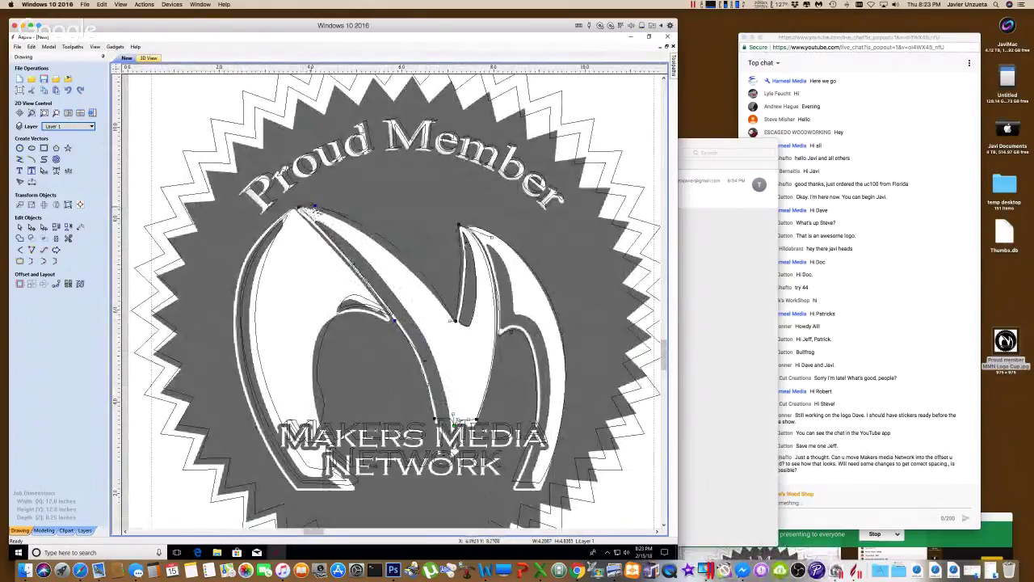
# - Drag the nodes and Bézier handles along the middle spike's left edge to match the image's white edge
pyautogui.moveTo(315, 207); pyautogui.dragTo(305, 212)
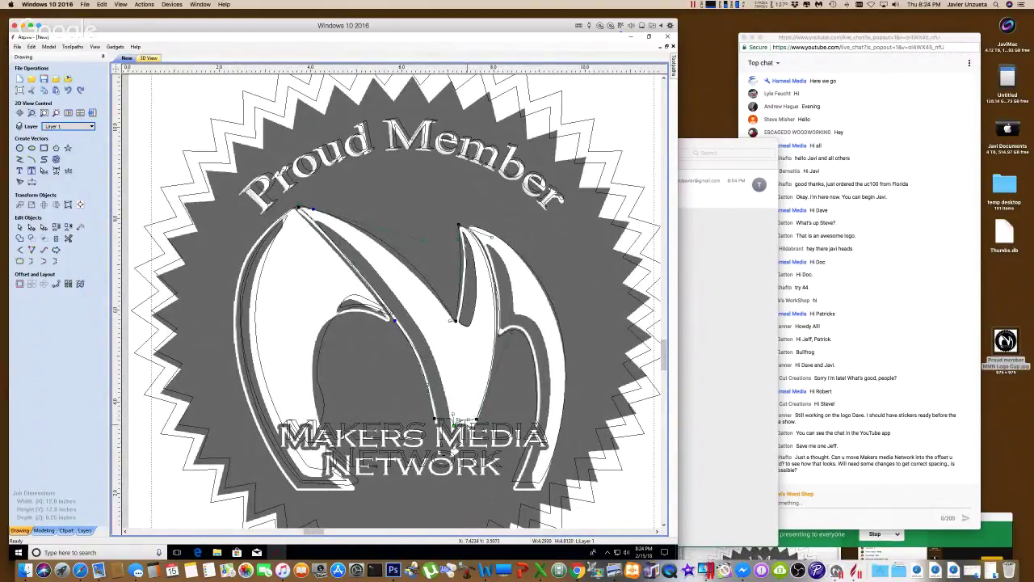
pyautogui.scroll(6, 464, 285)
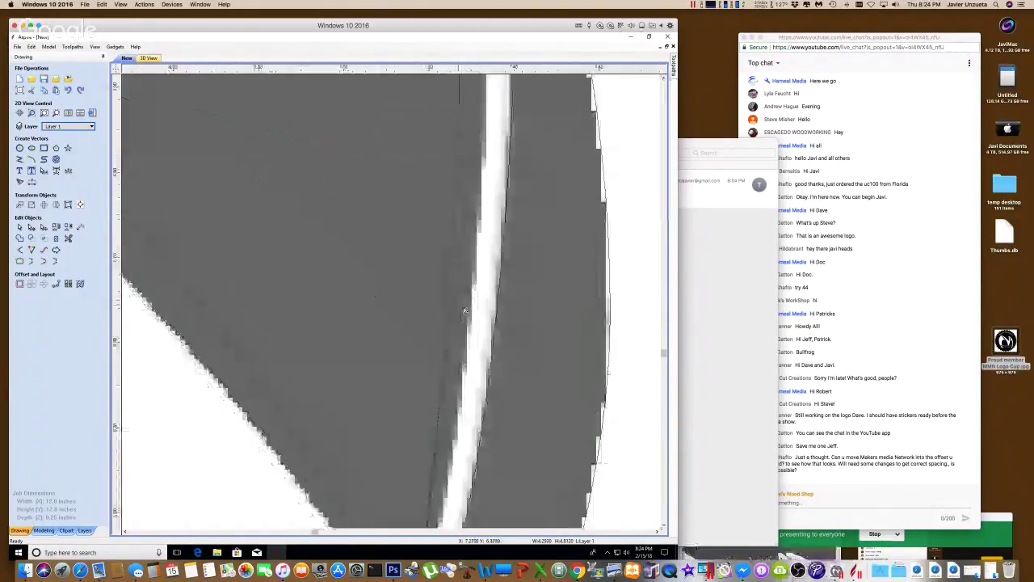
pyautogui.scroll(-3, 465, 323)
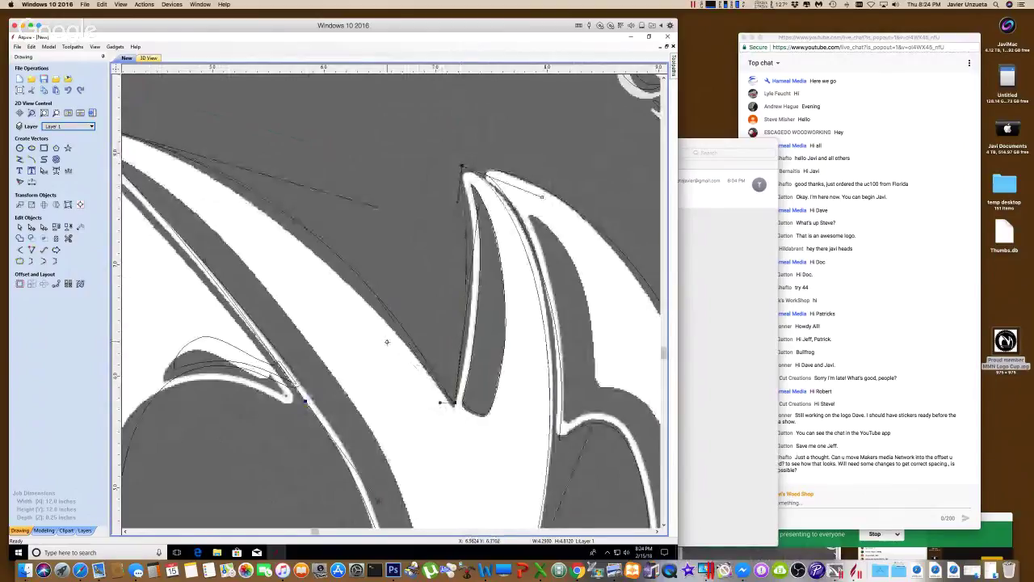
pyautogui.moveTo(396, 343); pyautogui.dragTo(399, 348)
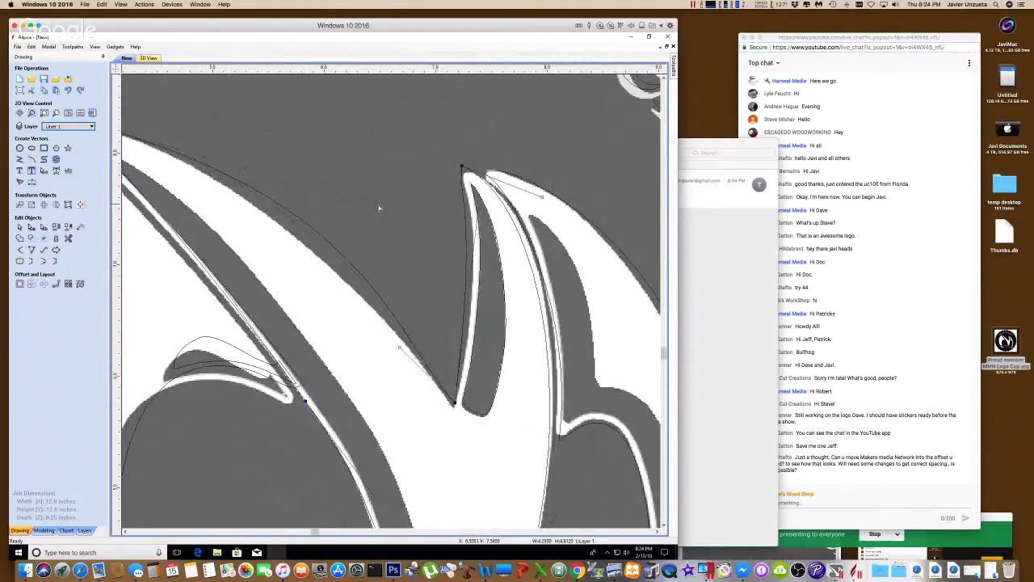
pyautogui.moveTo(376, 207); pyautogui.dragTo(314, 207)
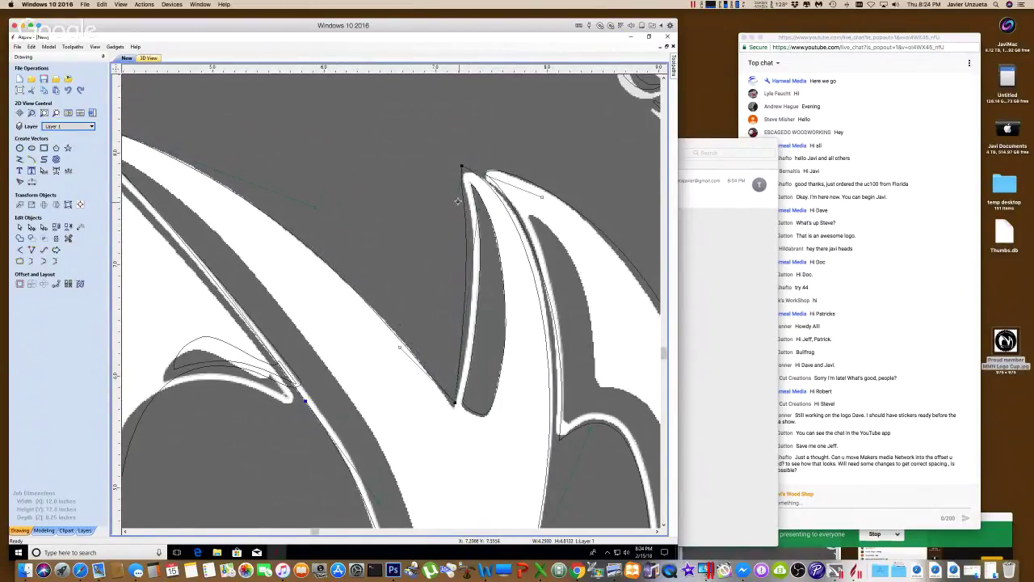
pyautogui.moveTo(457, 202); pyautogui.dragTo(473, 258)
pyautogui.click(399, 348)
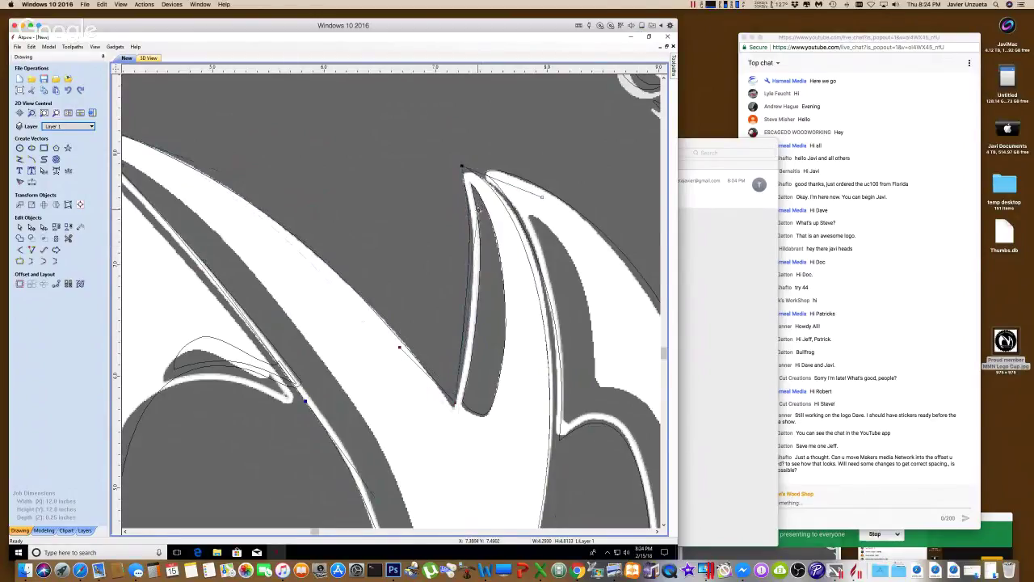
pyautogui.moveTo(478, 207); pyautogui.dragTo(484, 222)
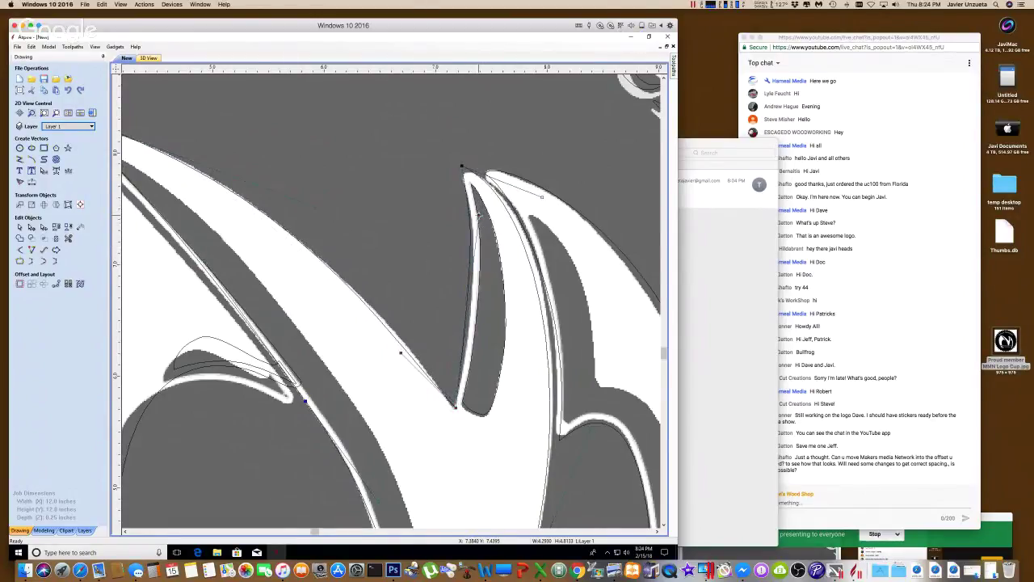
pyautogui.click(471, 282)
pyautogui.click(474, 269)
pyautogui.click(475, 254)
# - Flatten the middle V's bottom: add a node moved up-left, delete the bottom node, lower a handle
pyautogui.scroll(-5, 475, 254)
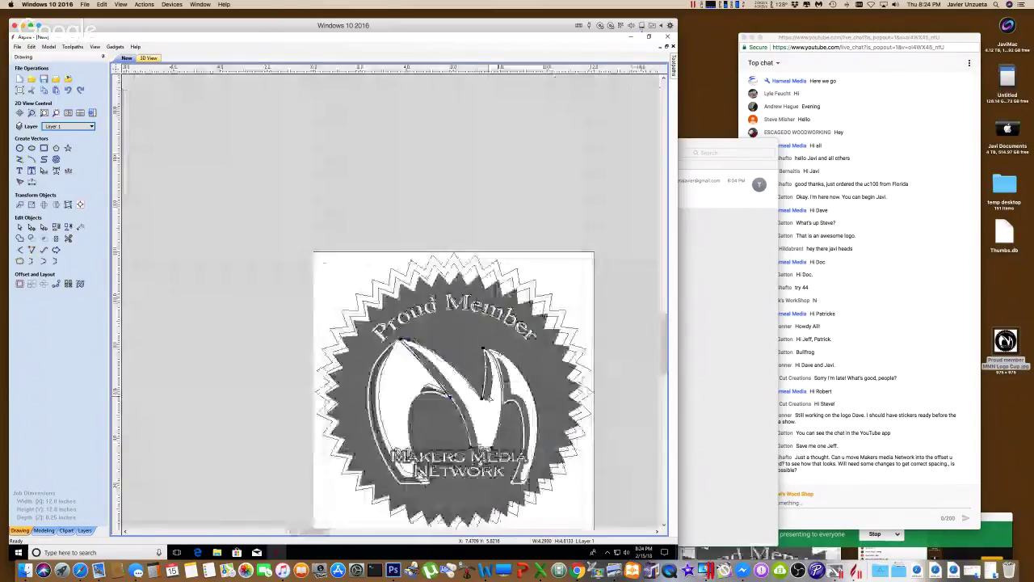
pyautogui.scroll(6, 483, 449)
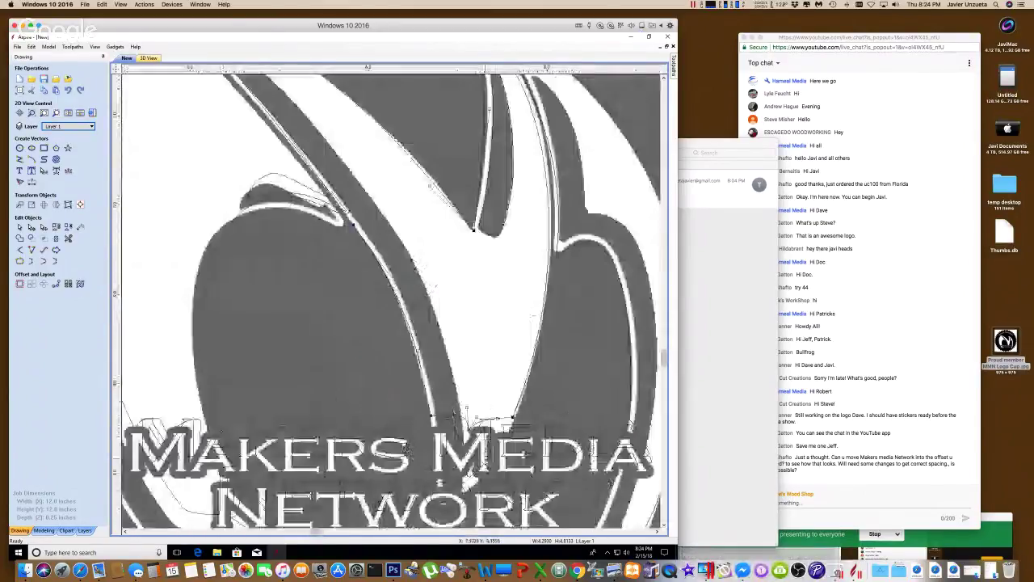
pyautogui.scroll(-2, 486, 461)
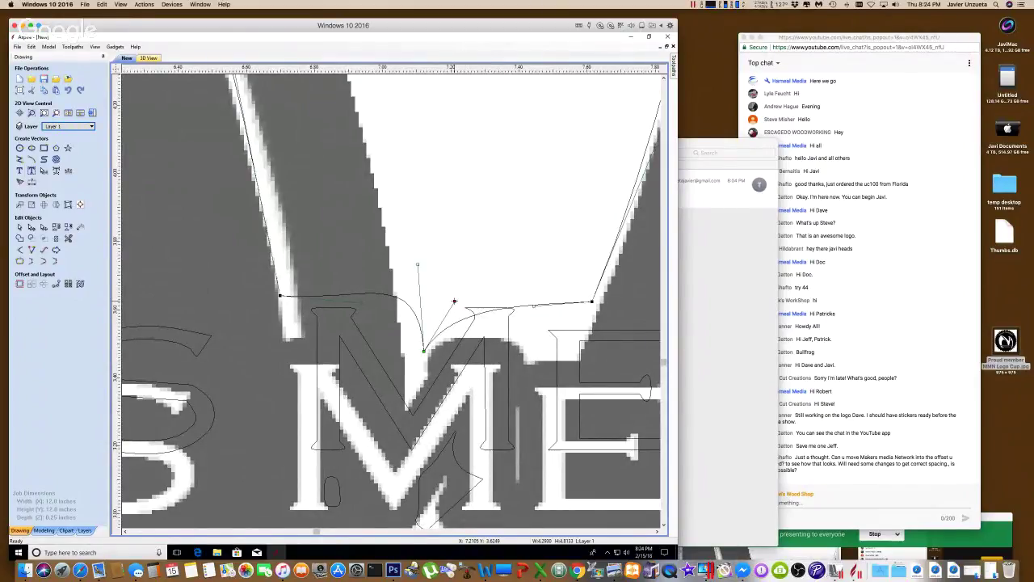
pyautogui.press('p')
pyautogui.moveTo(459, 321); pyautogui.dragTo(447, 299)
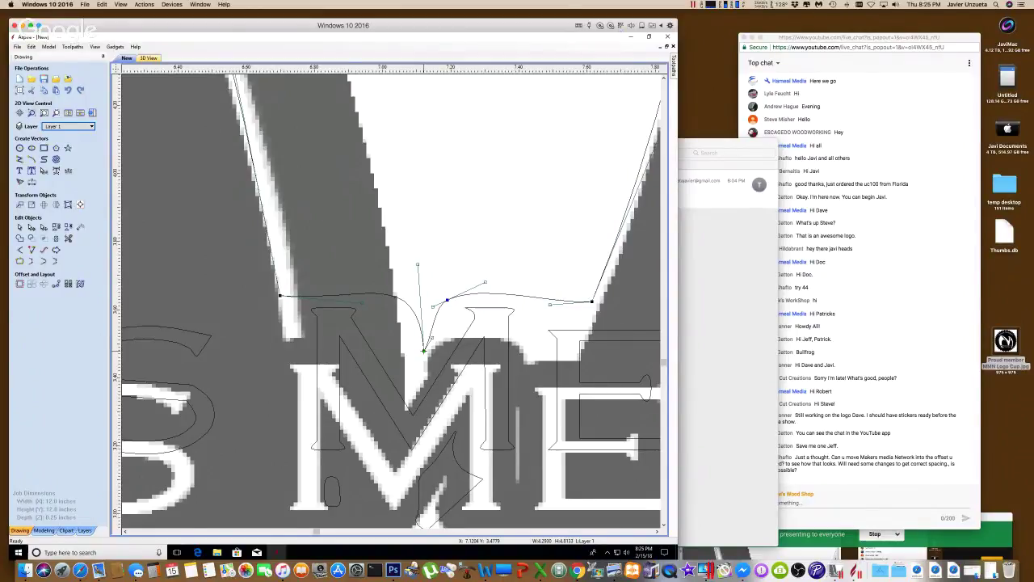
pyautogui.press('d')
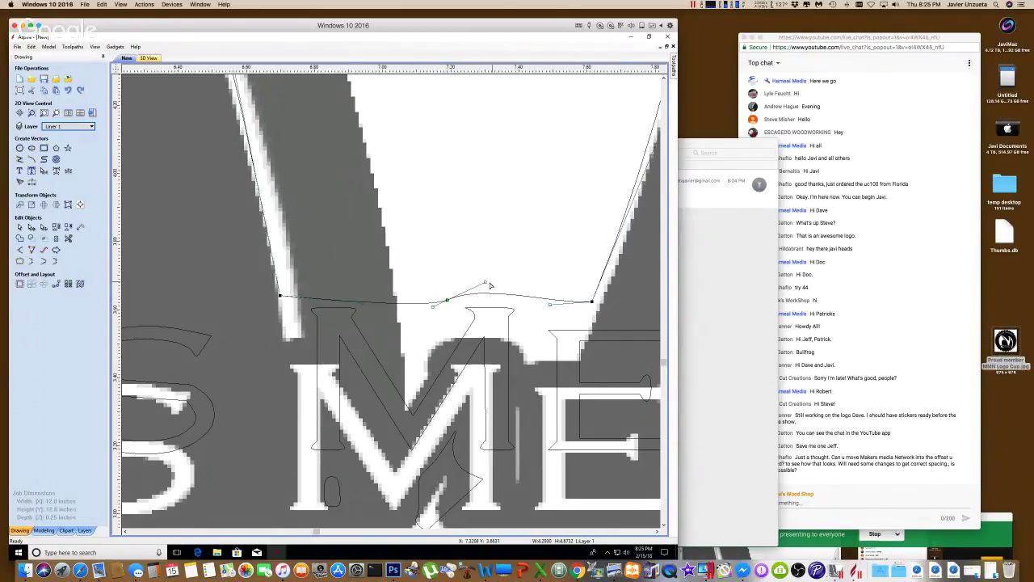
pyautogui.moveTo(485, 281); pyautogui.dragTo(487, 297)
pyautogui.scroll(-3, 498, 385)
pyautogui.scroll(1, 498, 385)
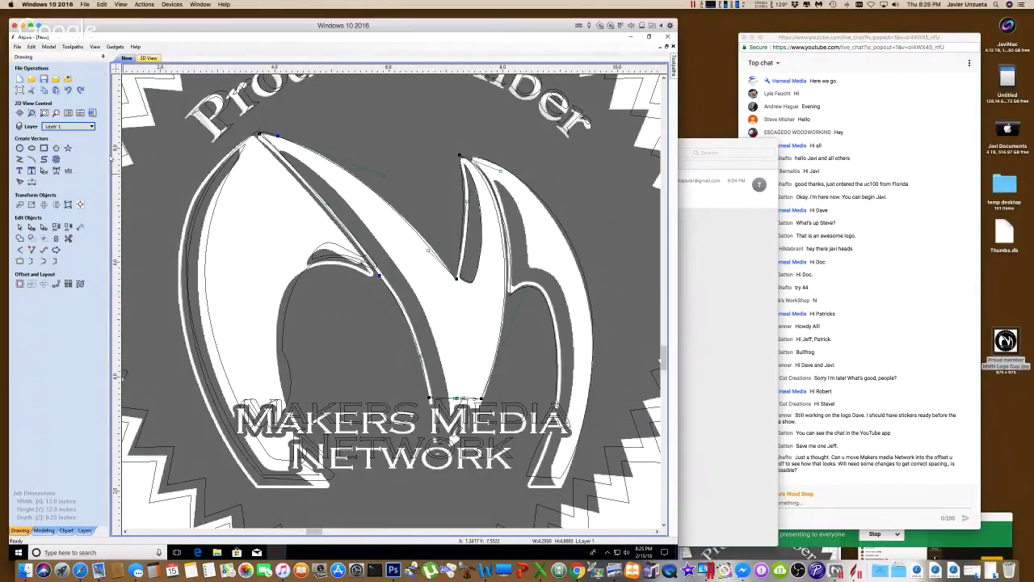
# - Hide the Bitmap Layer image and delete the small stray curve inside the M
pyautogui.click(75, 128)
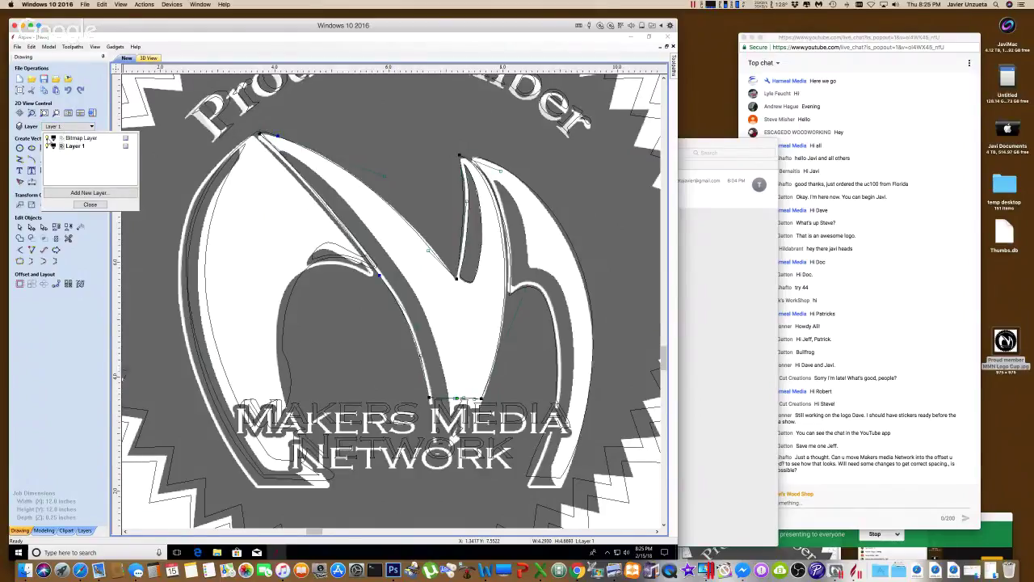
pyautogui.click(49, 138)
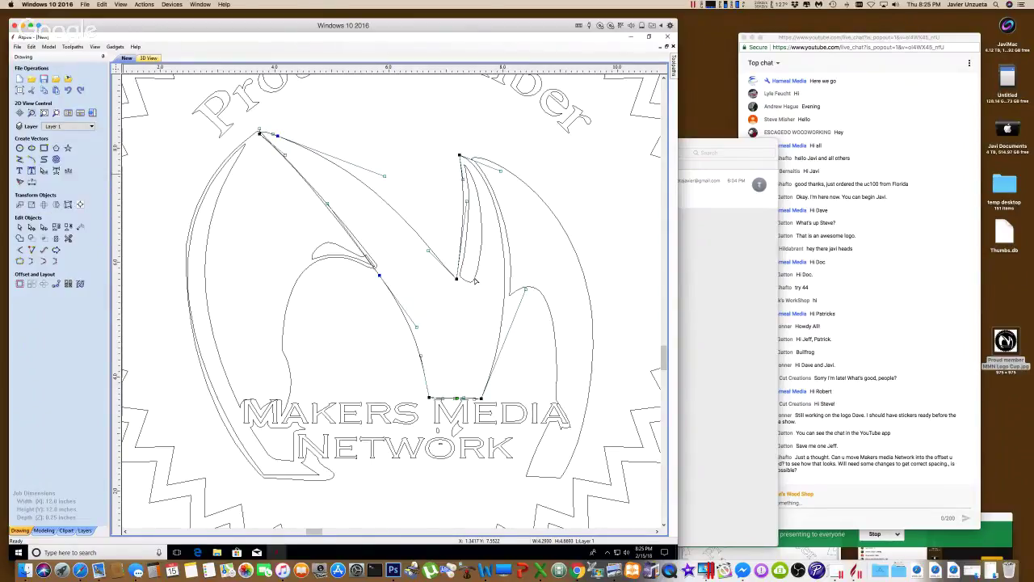
pyautogui.scroll(3, 478, 282)
pyautogui.scroll(-4, 483, 283)
pyautogui.scroll(1, 488, 284)
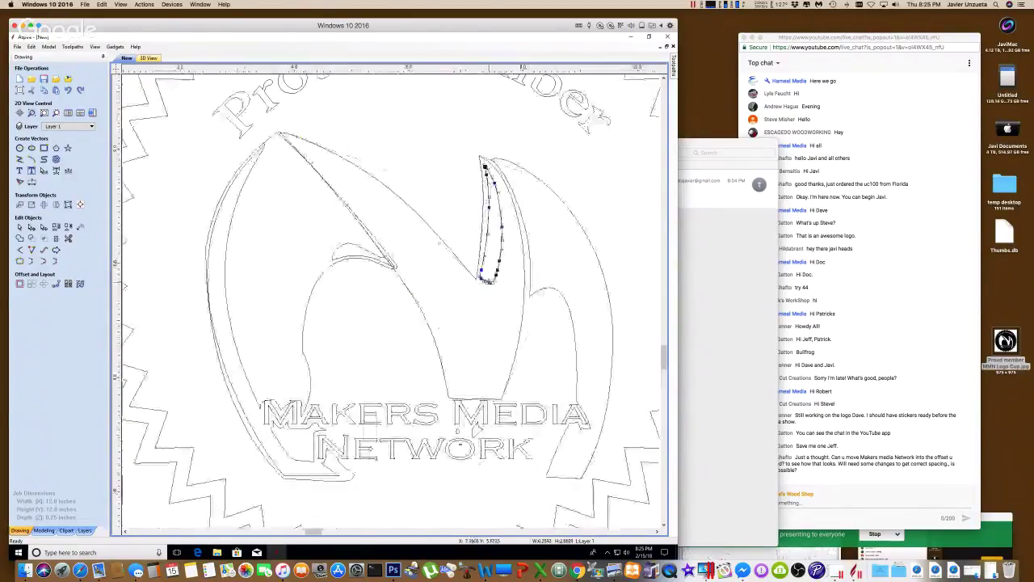
pyautogui.scroll(5, 484, 287)
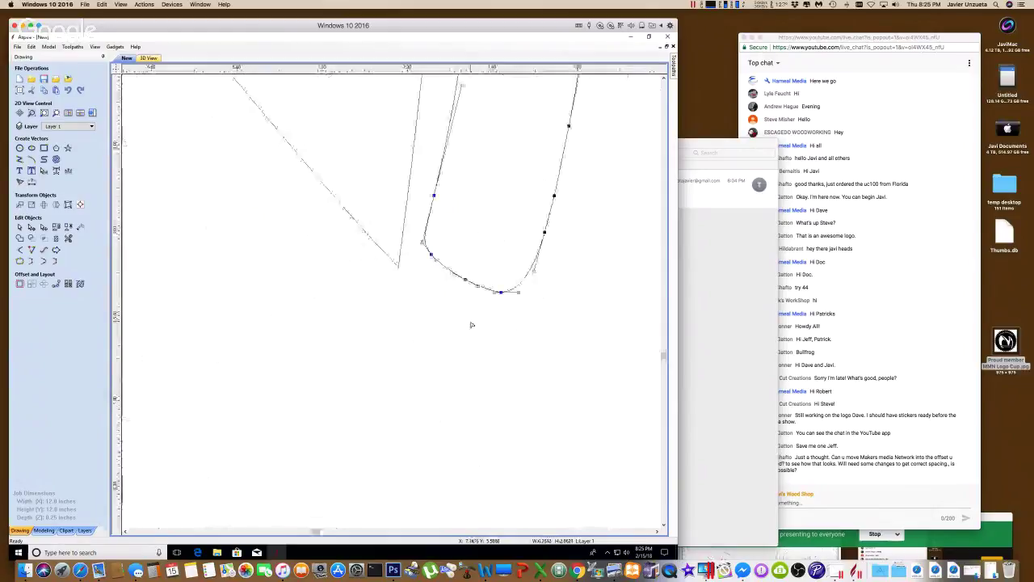
pyautogui.scroll(-6, 471, 325)
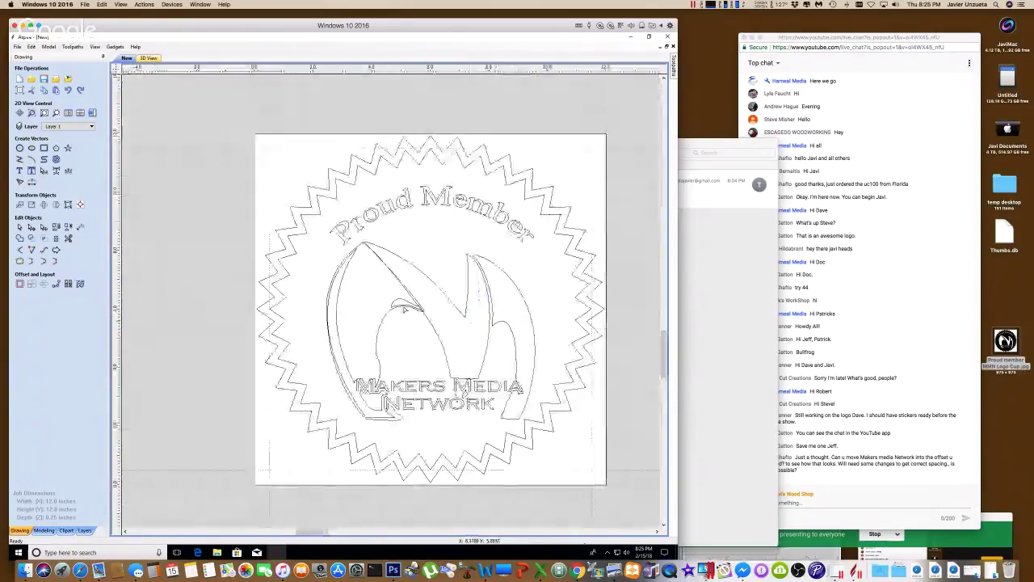
pyautogui.click(408, 305)
pyautogui.press('Delete')
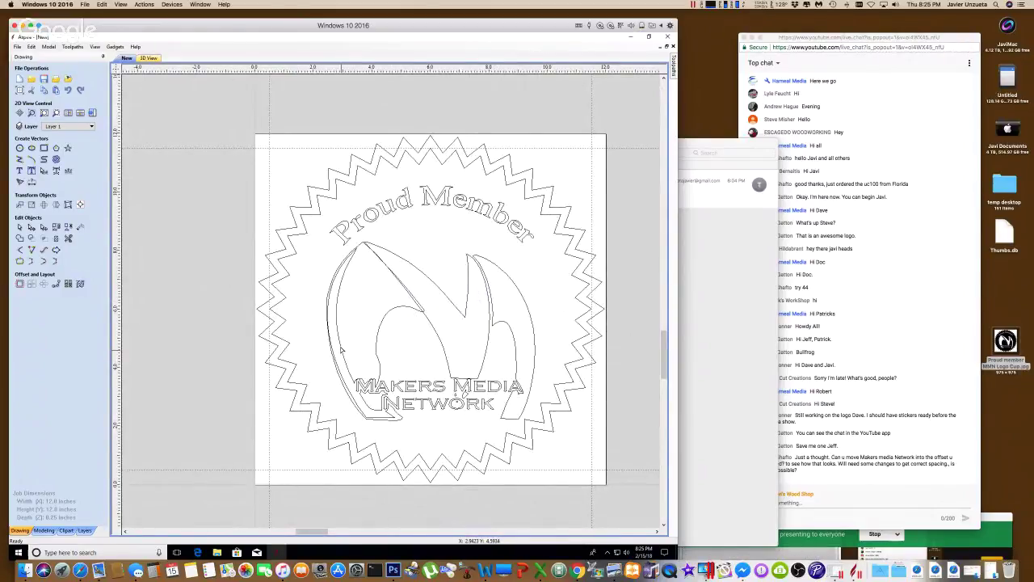
# - Remove the left swoosh's extra top node and the doubled segment's extra node
pyautogui.scroll(1, 341, 332)
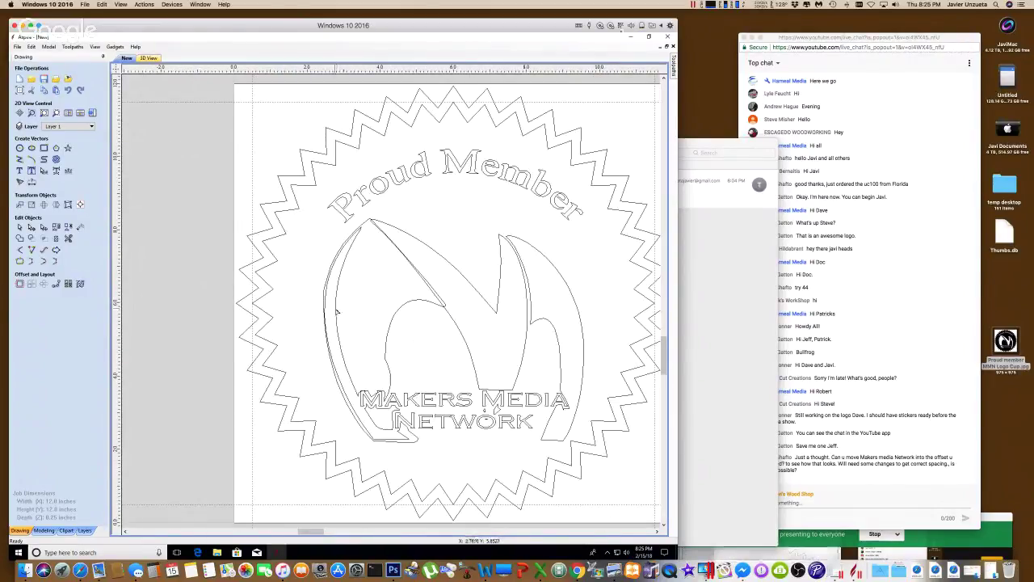
pyautogui.click(336, 311)
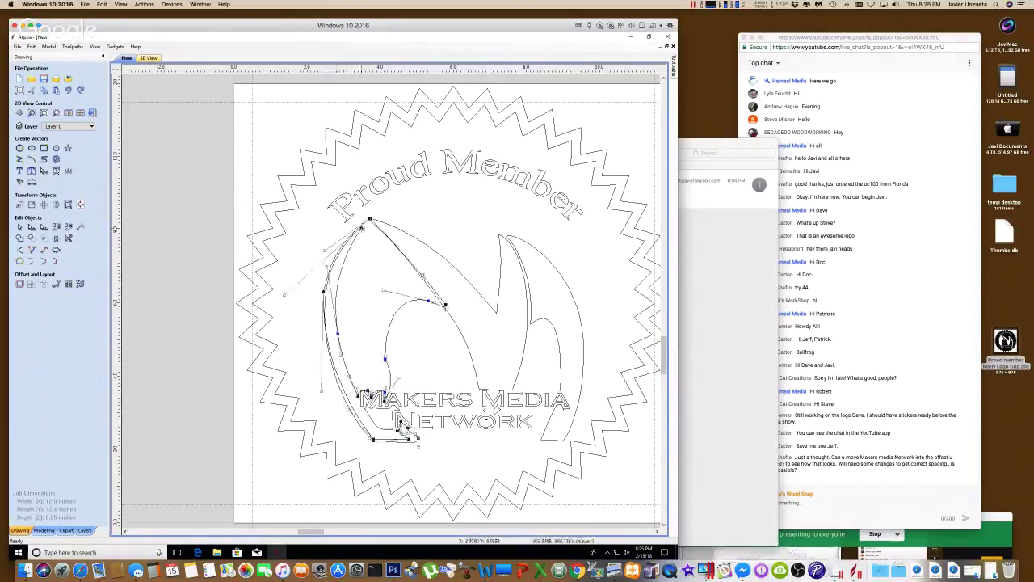
pyautogui.hotkey('ctrl', 'z')
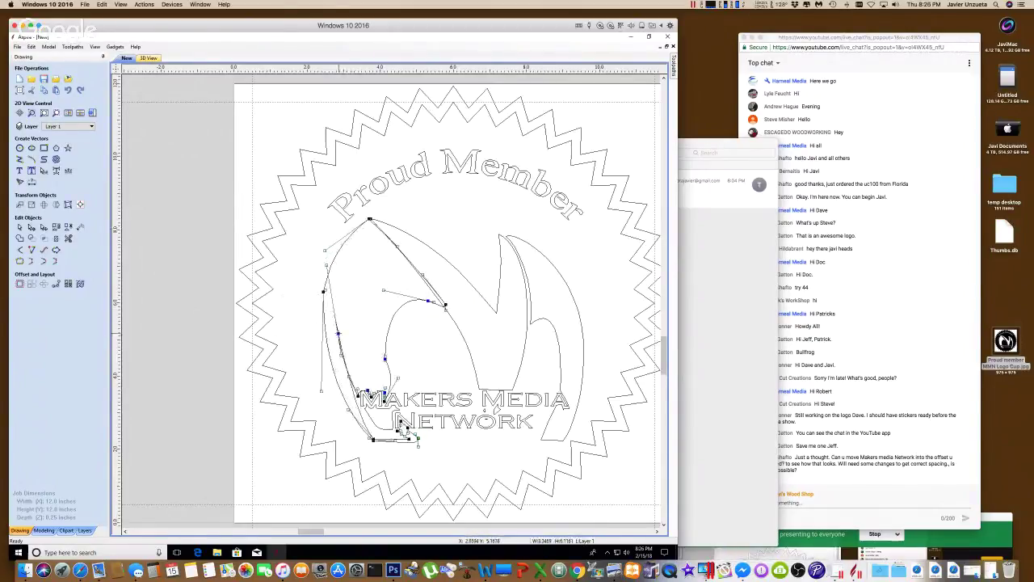
pyautogui.hotkey('ctrl', 'z')
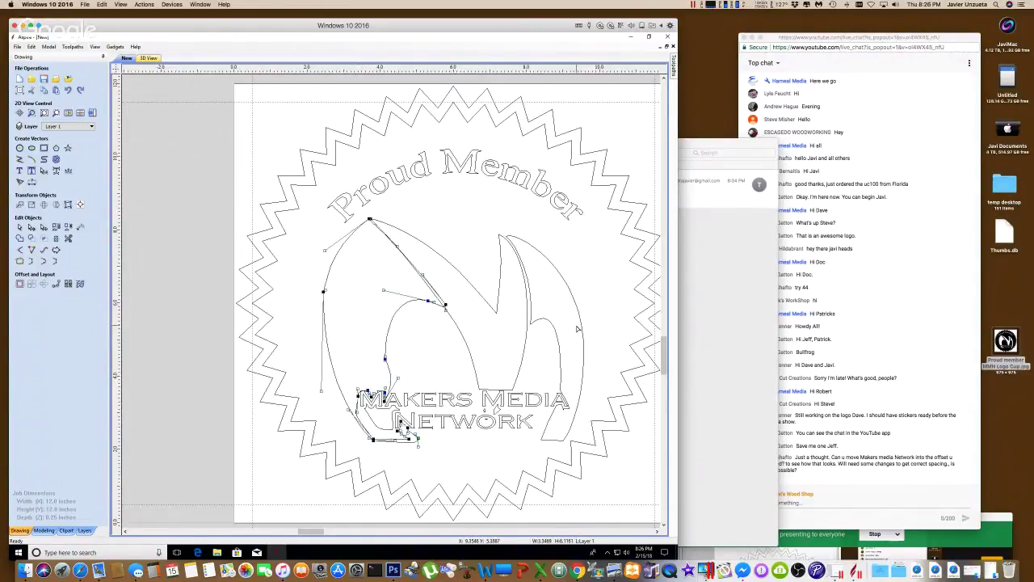
# - Fit the whole job into view with F3 and zoom back in to inspect the outlines
pyautogui.scroll(-2, 577, 328)
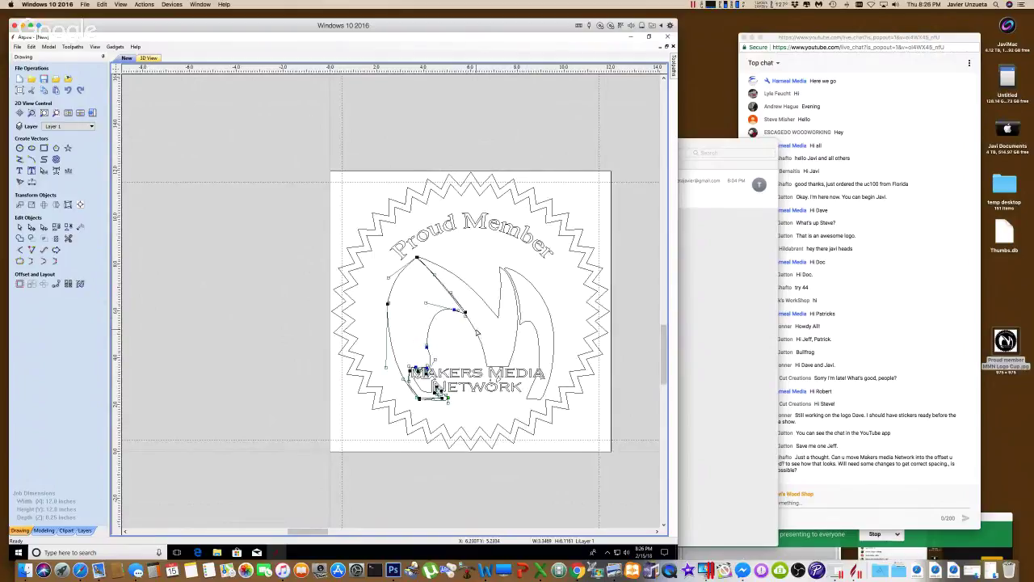
pyautogui.scroll(6, 477, 331)
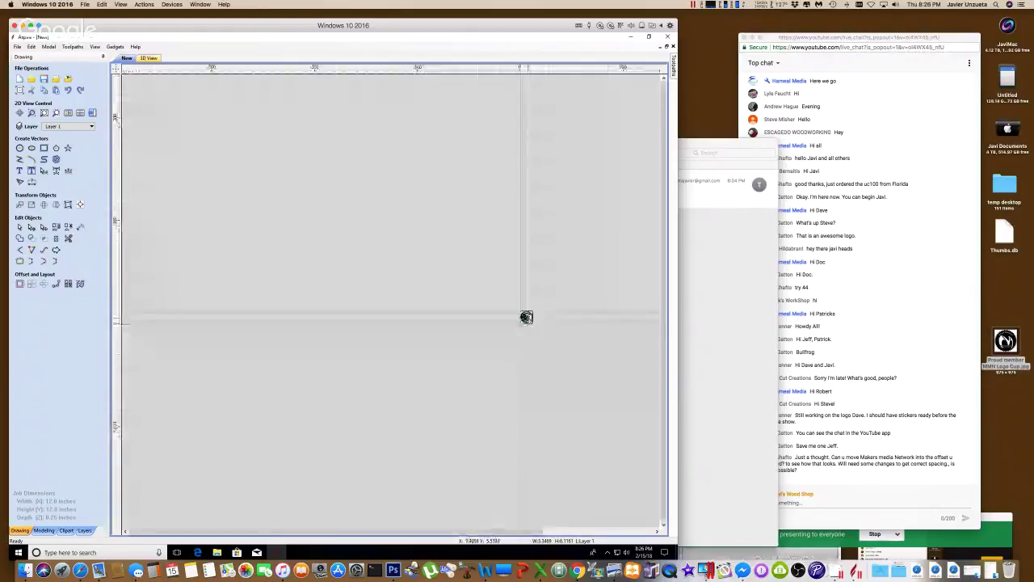
pyautogui.scroll(-5, 526, 317)
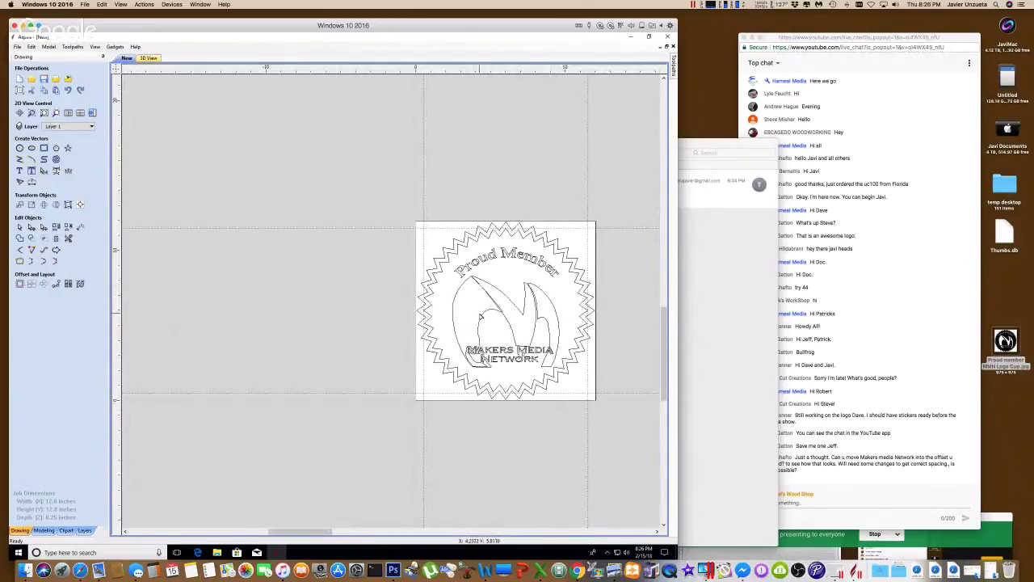
pyautogui.scroll(1, 480, 315)
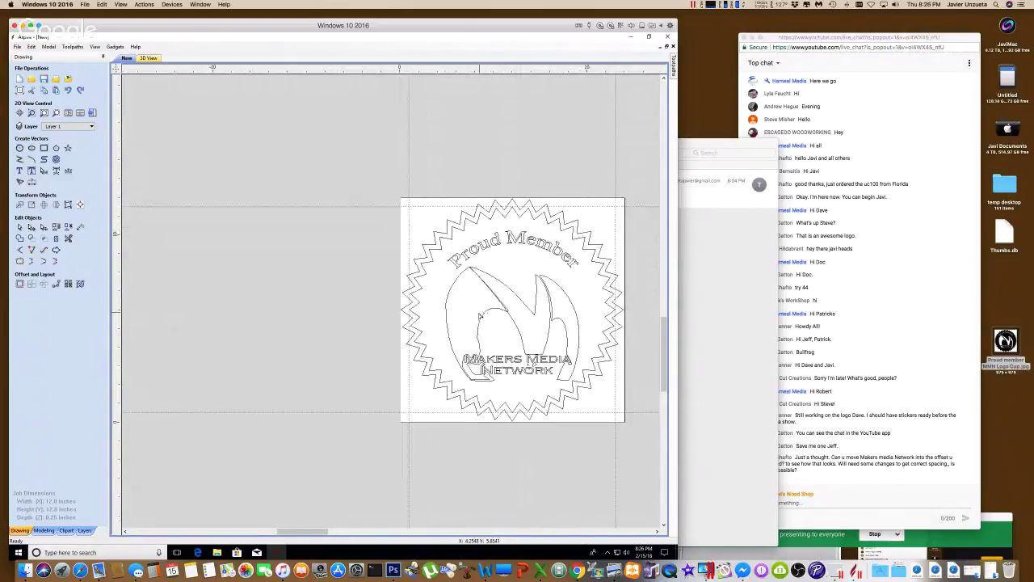
pyautogui.scroll(-1, 480, 315)
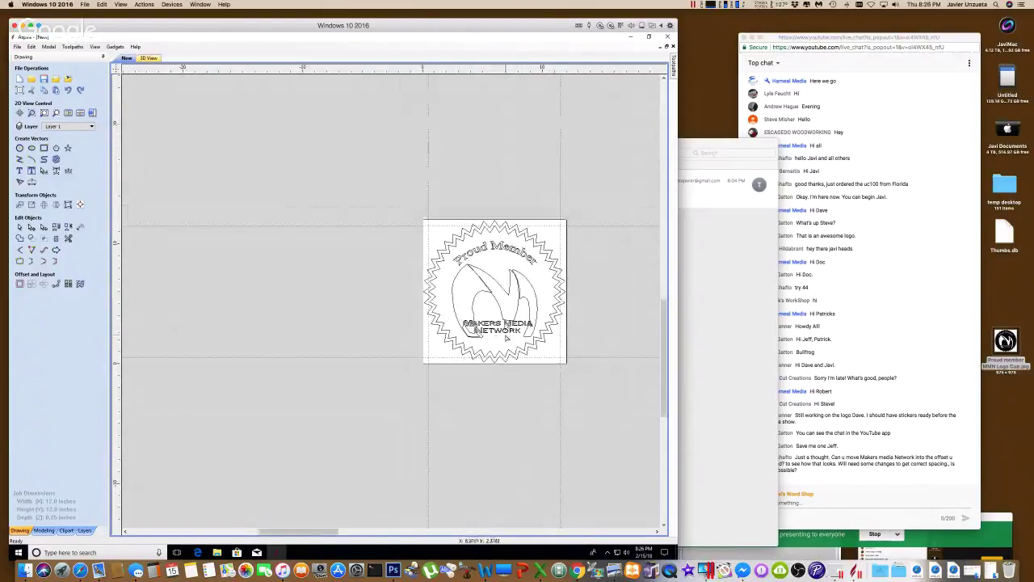
pyautogui.hscroll(5, 500, 319)
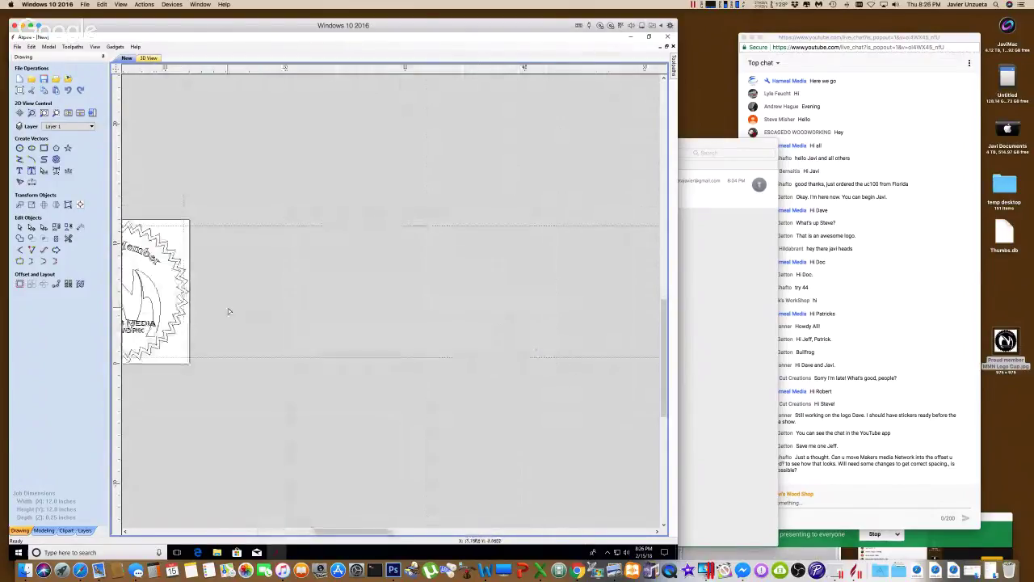
pyautogui.hscroll(-5, 228, 308)
pyautogui.scroll(1, 228, 308)
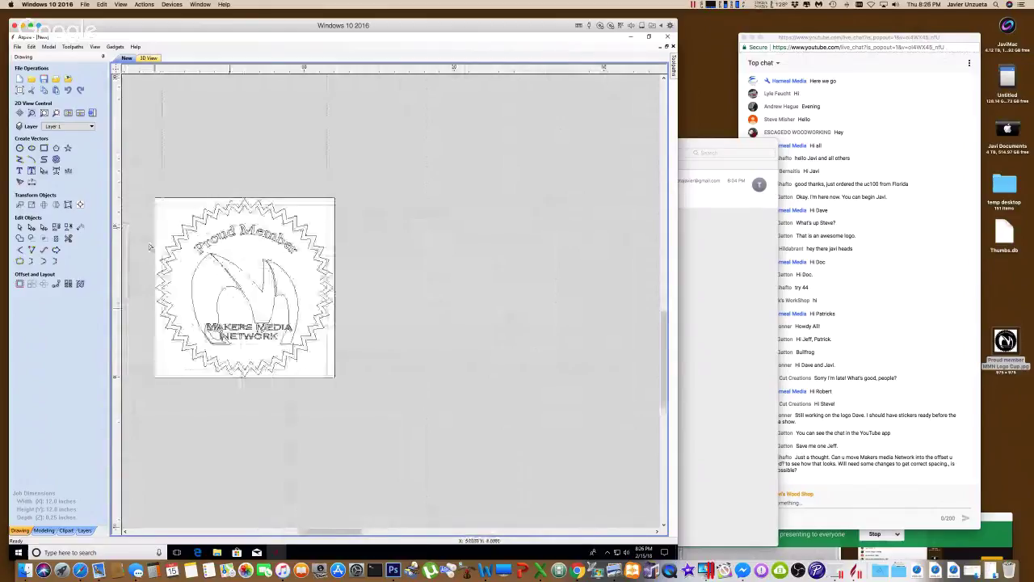
pyautogui.press('F3')
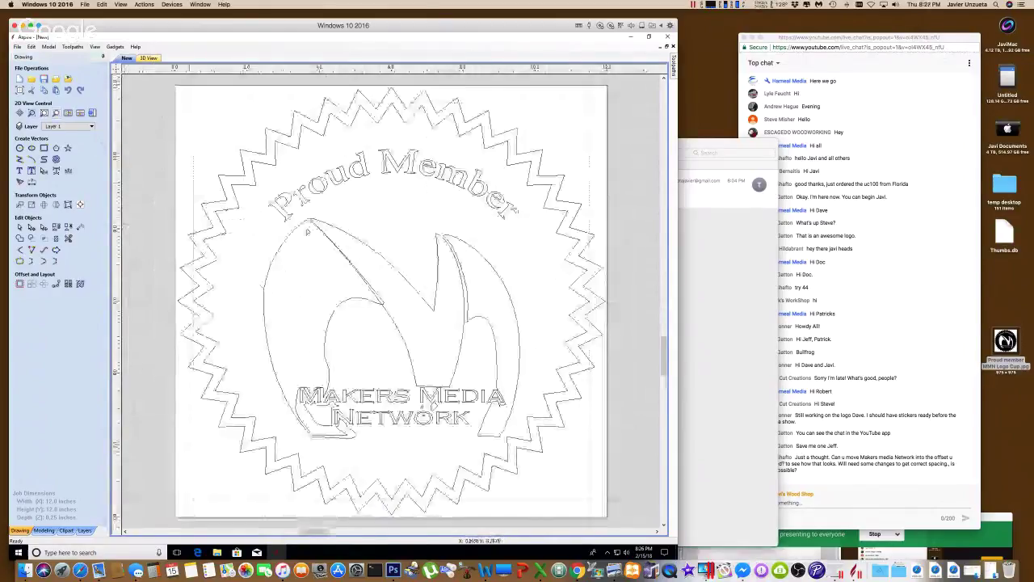
pyautogui.scroll(1, 307, 232)
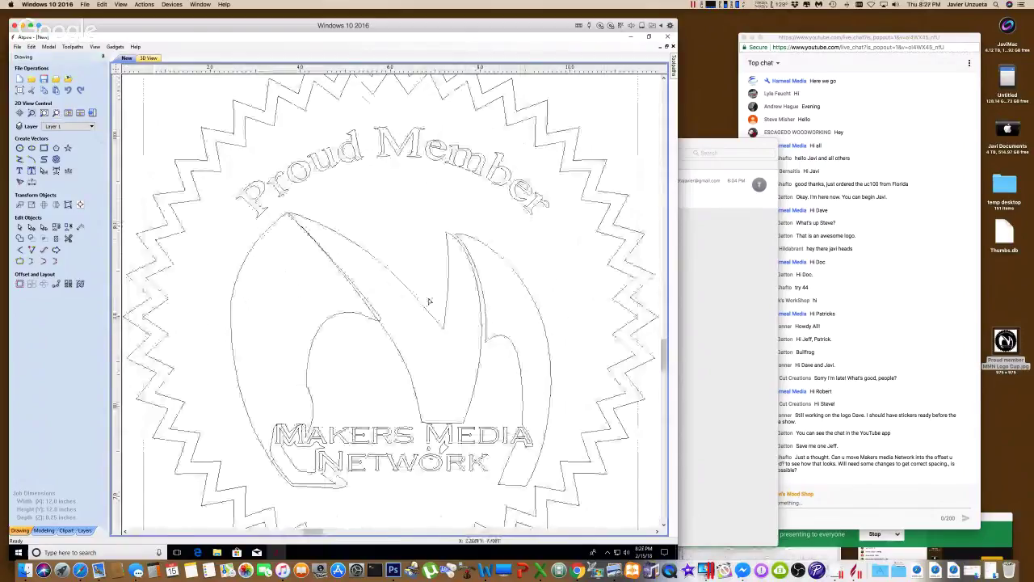
# - Node-edit the left swoosh, adjusting its top node and the nodes beside the Makers Media text
pyautogui.doubleClick(380, 316)
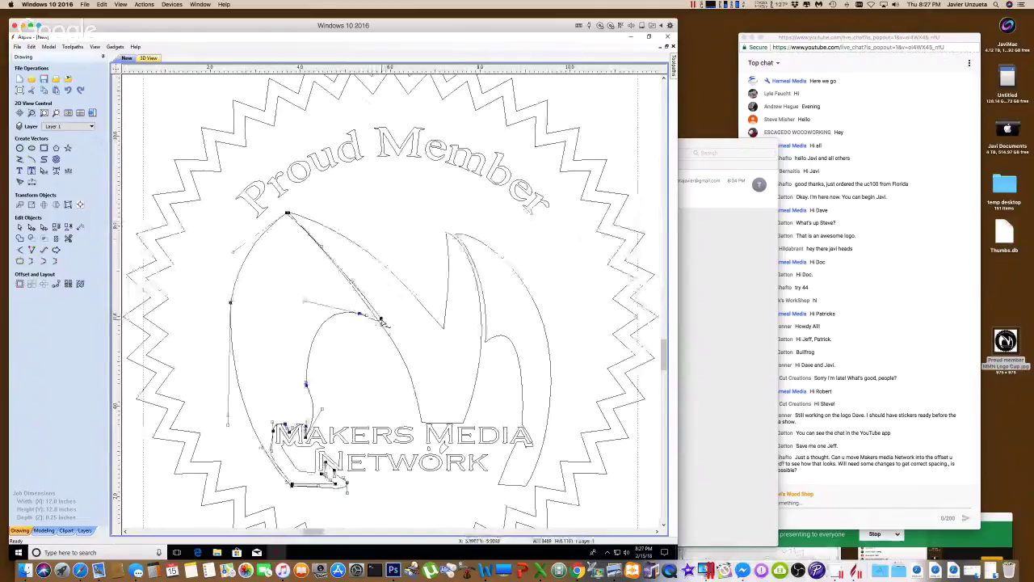
pyautogui.moveTo(382, 322); pyautogui.dragTo(368, 320)
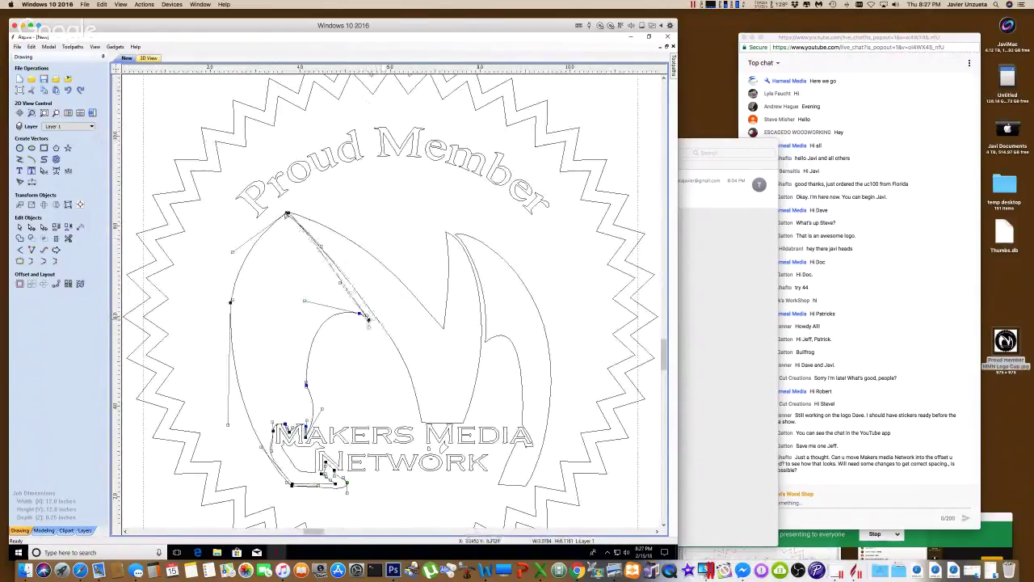
pyautogui.moveTo(287, 214); pyautogui.dragTo(287, 213)
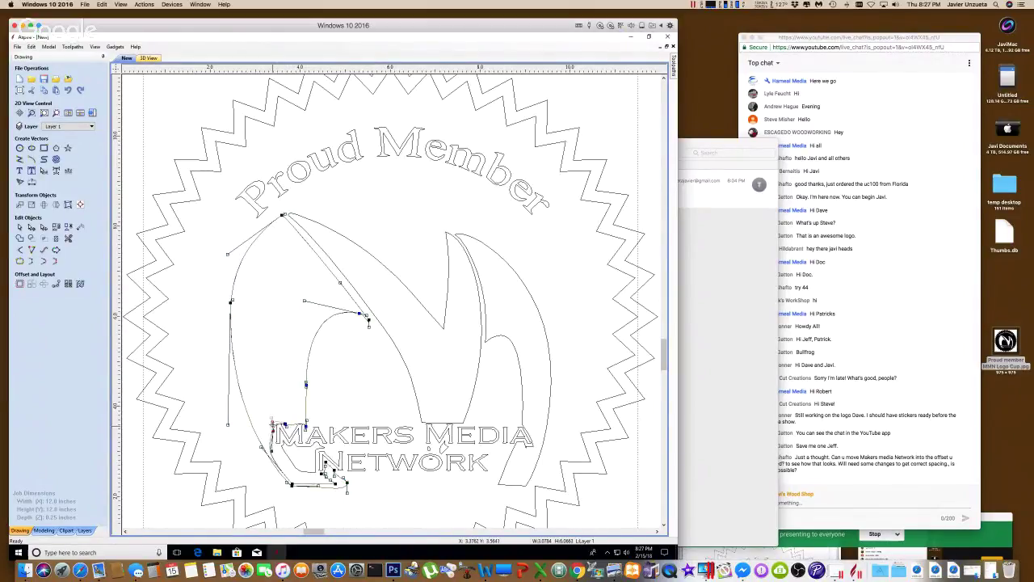
pyautogui.moveTo(271, 417); pyautogui.dragTo(285, 419)
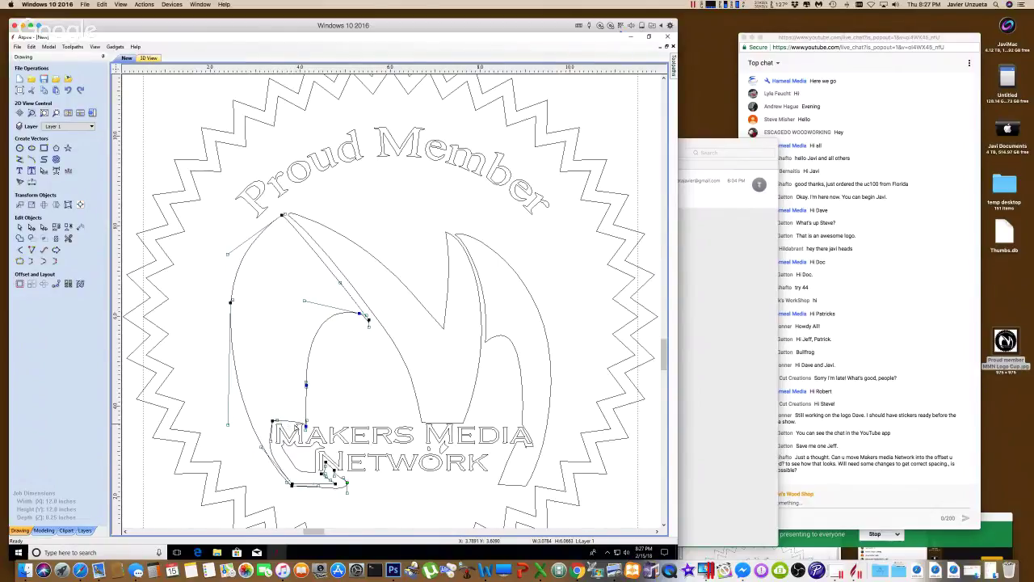
pyautogui.moveTo(306, 425); pyautogui.dragTo(306, 421)
# - Straighten the swoosh's lower segments below Network into straight edges meeting at a sharp corner
pyautogui.click(326, 472)
pyautogui.scroll(5, 306, 423)
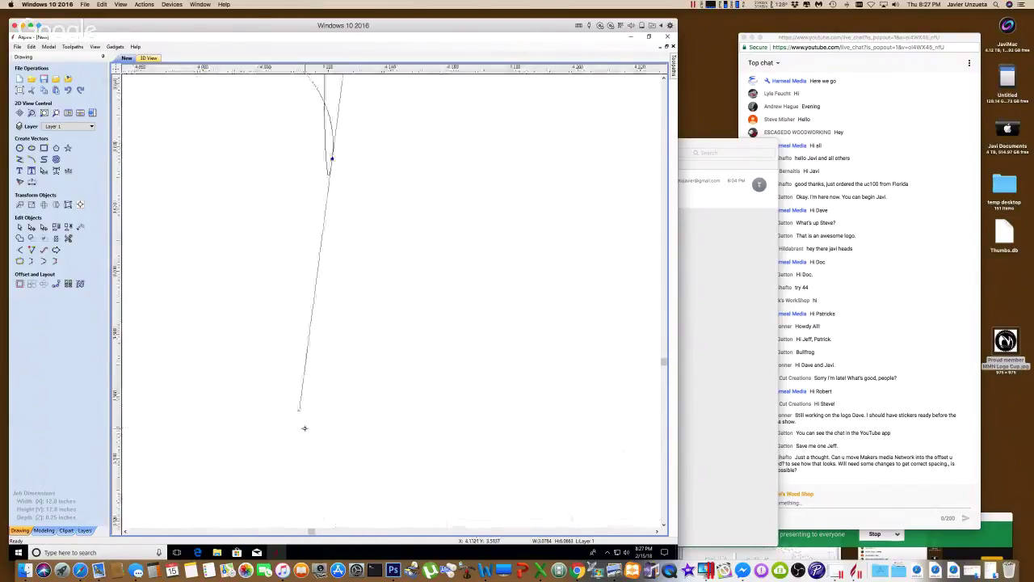
pyautogui.scroll(-3, 304, 427)
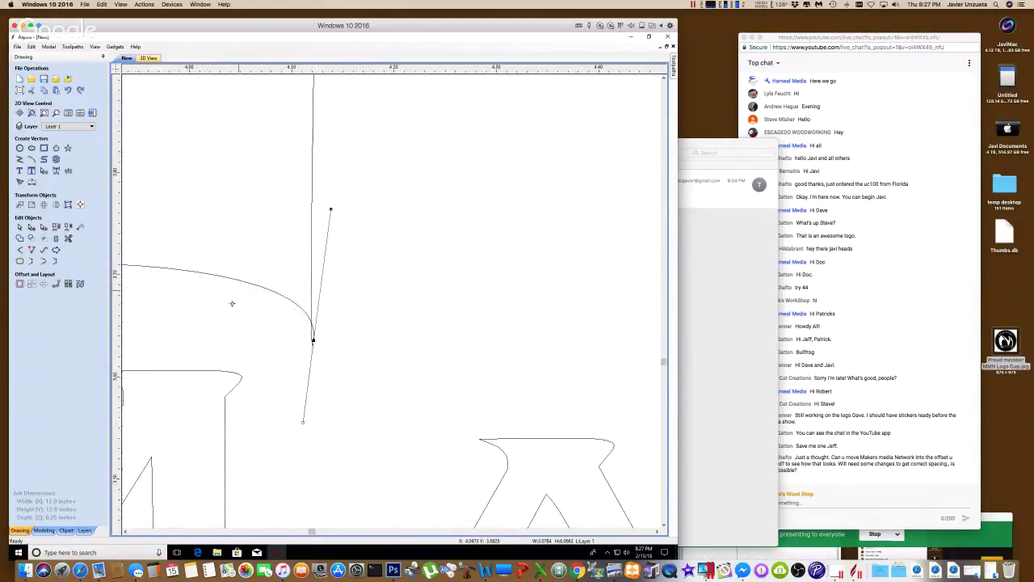
pyautogui.moveTo(232, 303); pyautogui.dragTo(234, 338)
pyautogui.moveTo(301, 421); pyautogui.dragTo(314, 269)
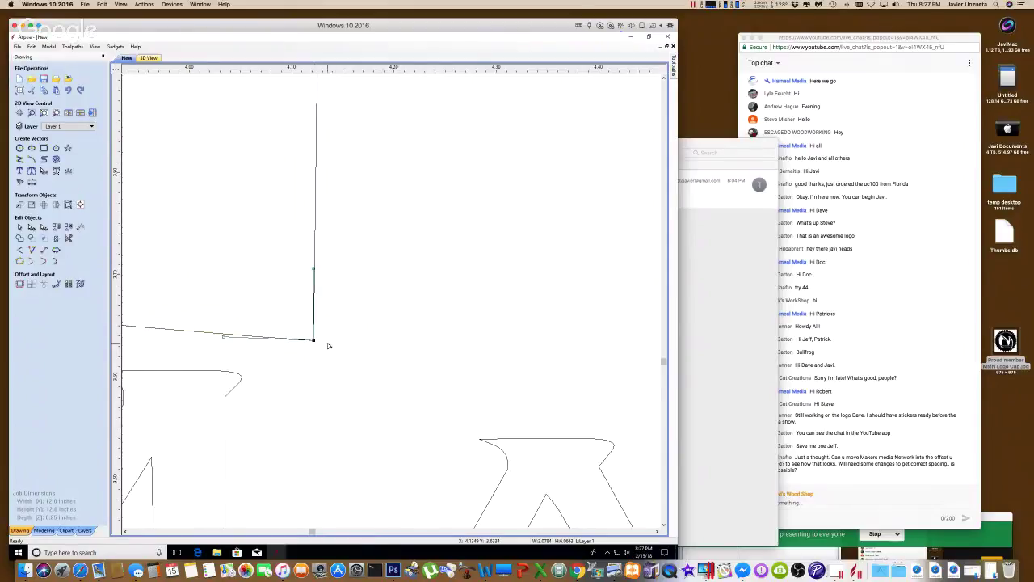
# - Delete the small leftover shape beside the Makers lettering
pyautogui.scroll(-2, 261, 353)
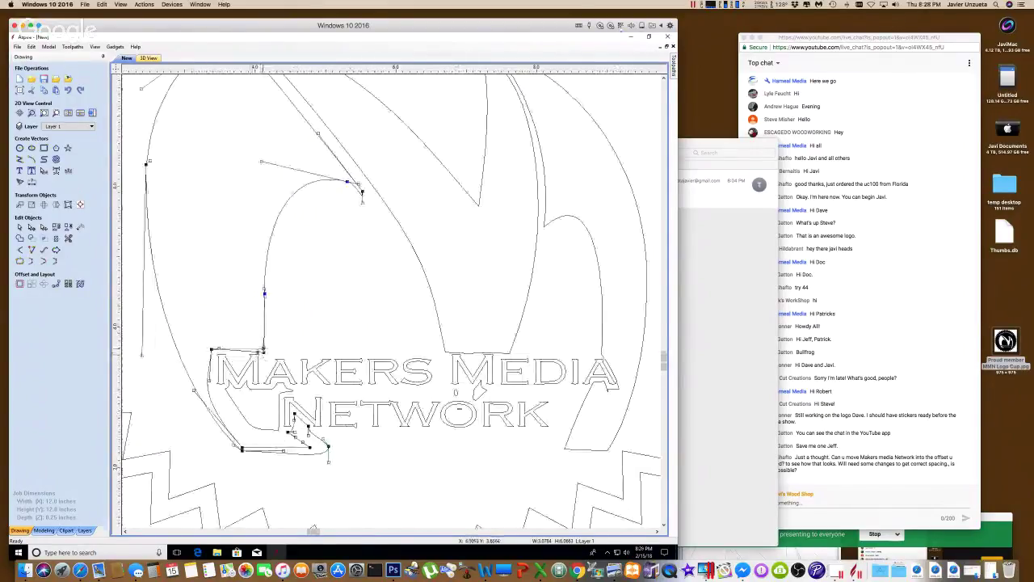
pyautogui.click(263, 350)
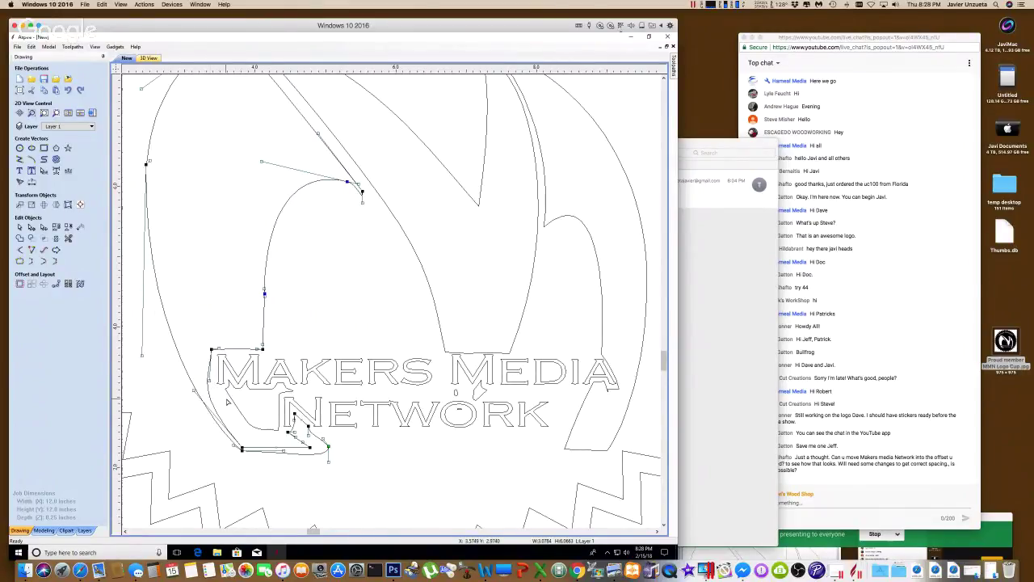
pyautogui.click(250, 389)
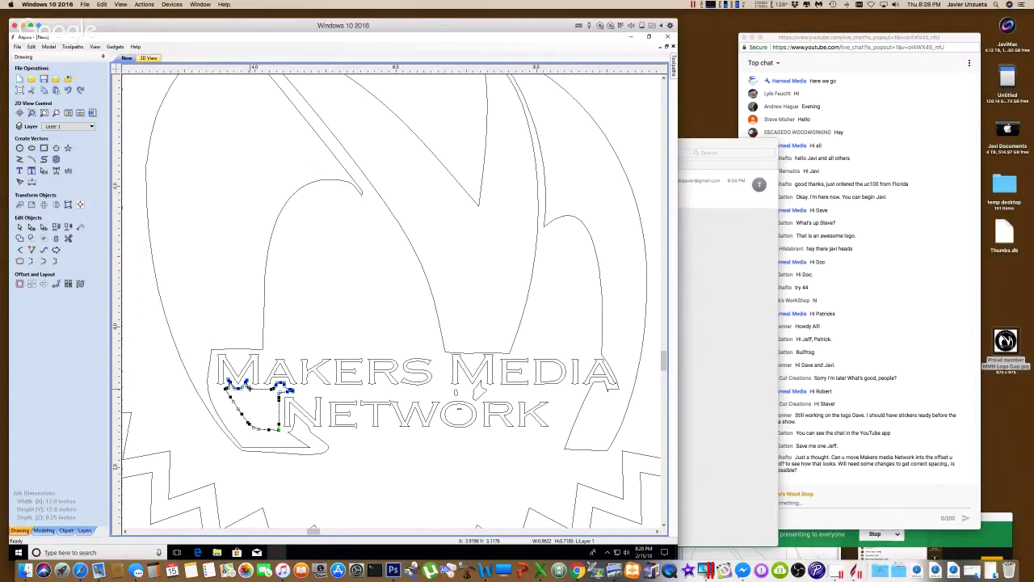
pyautogui.press('Delete')
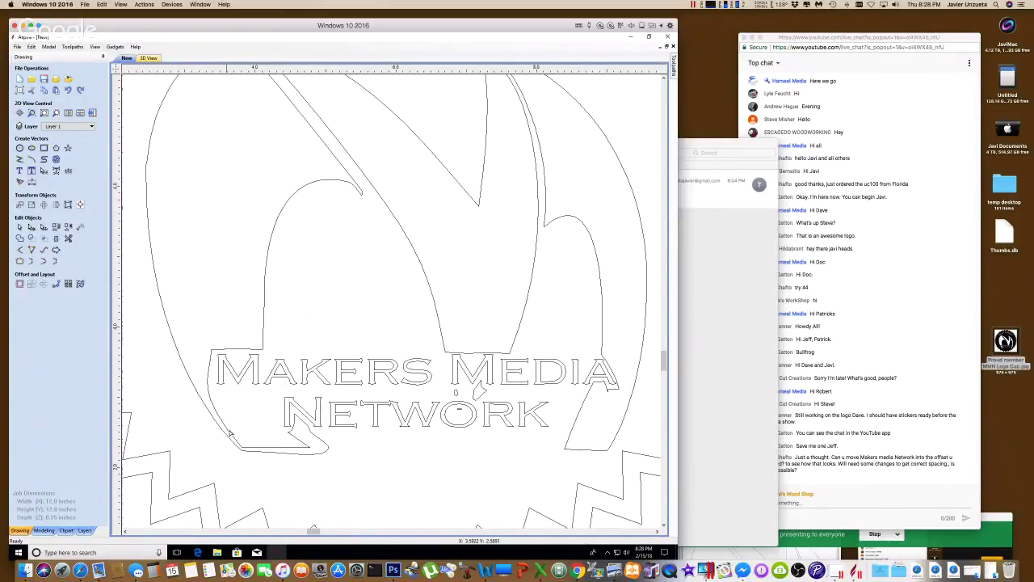
# - Insert a node on the outer M curve's left edge beside Makers and drag nodes to reshape it
pyautogui.click(231, 435)
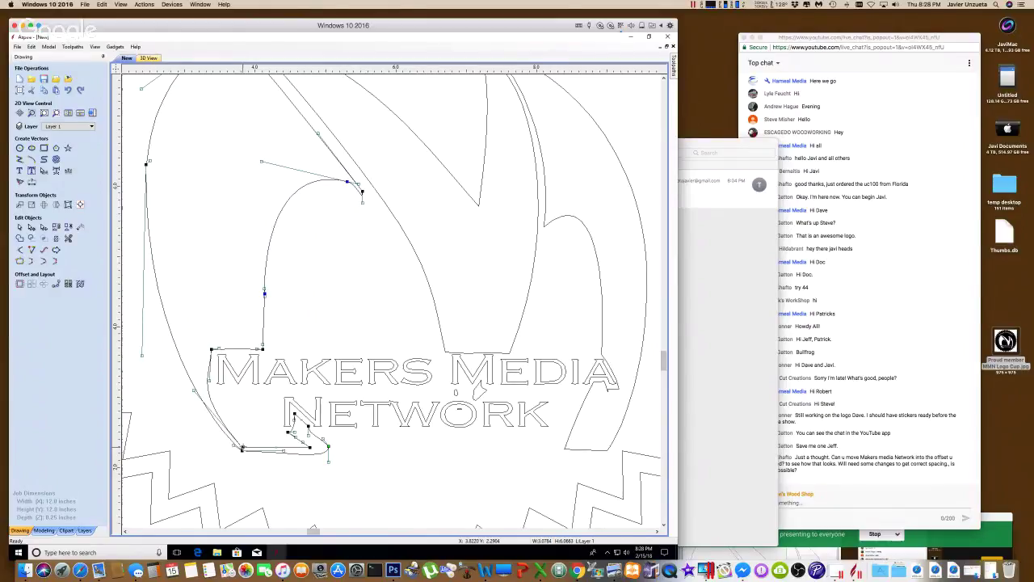
pyautogui.doubleClick(208, 393)
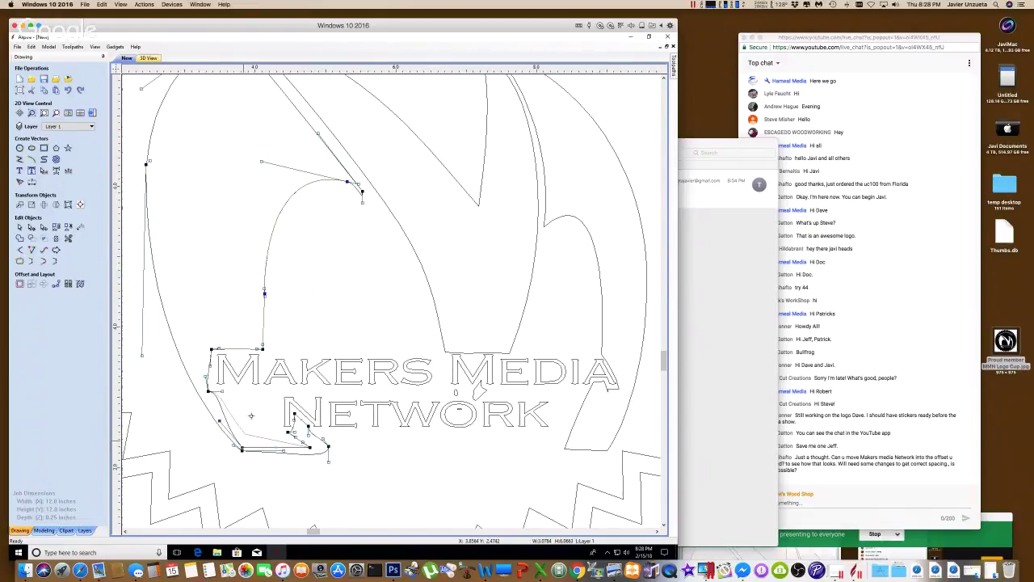
pyautogui.press('i')
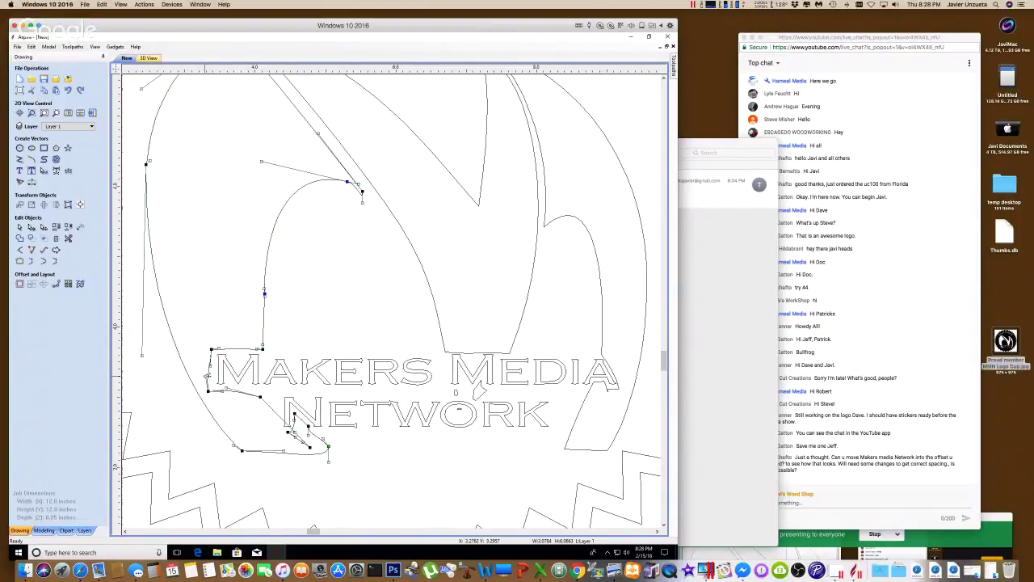
pyautogui.moveTo(208, 390); pyautogui.dragTo(210, 388)
pyautogui.moveTo(260, 397); pyautogui.dragTo(220, 387)
# - Undo the last reshape, then drag nodes around Makers and Network into straightened, angled segments
pyautogui.hotkey('ctrl', 'z')
pyautogui.moveTo(287, 430); pyautogui.dragTo(281, 419)
pyautogui.moveTo(279, 419)
pyautogui.mouseDown()
pyautogui.moveTo(287, 432)
pyautogui.moveTo(287, 419)
pyautogui.mouseUp()
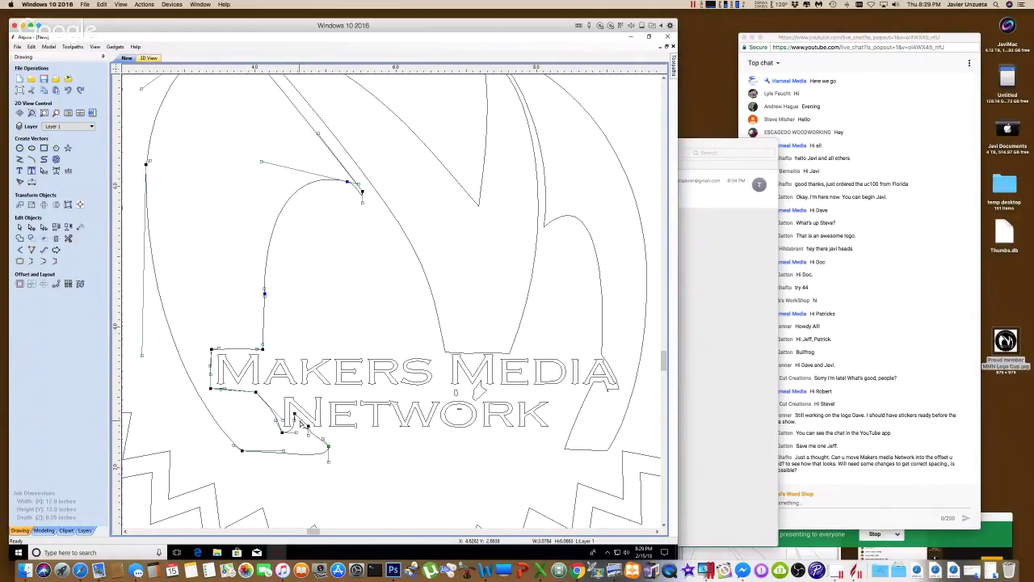
pyautogui.moveTo(295, 415); pyautogui.dragTo(307, 435)
pyautogui.moveTo(308, 426); pyautogui.dragTo(322, 443)
pyautogui.click(314, 438)
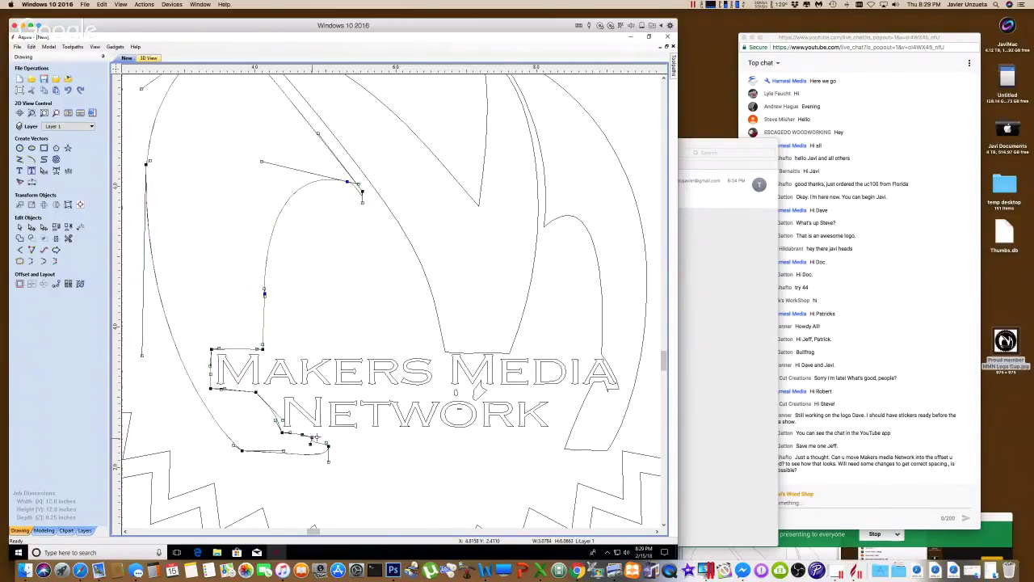
pyautogui.moveTo(312, 438); pyautogui.dragTo(326, 434)
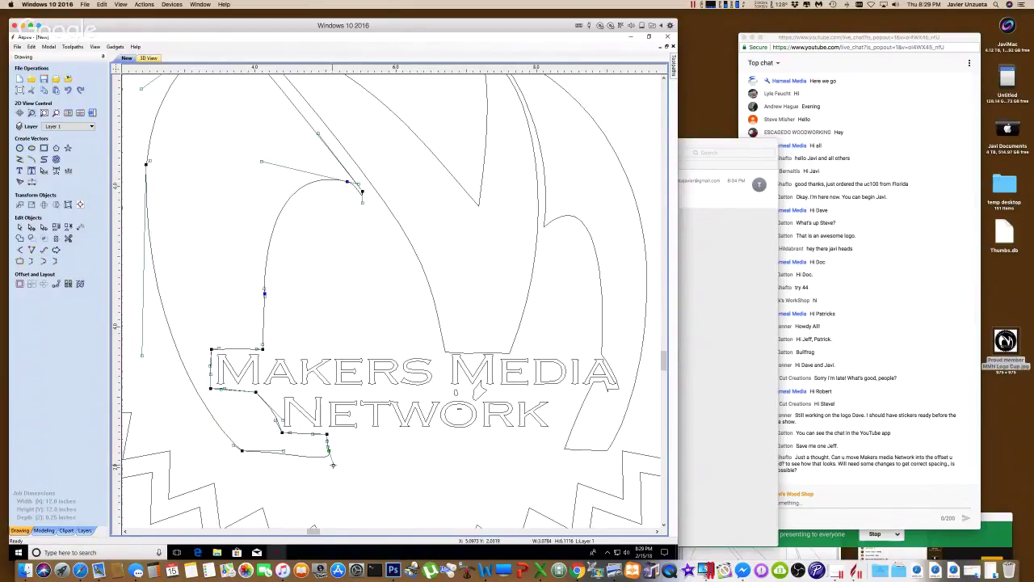
pyautogui.moveTo(333, 465); pyautogui.dragTo(320, 460)
pyautogui.moveTo(256, 392); pyautogui.dragTo(257, 389)
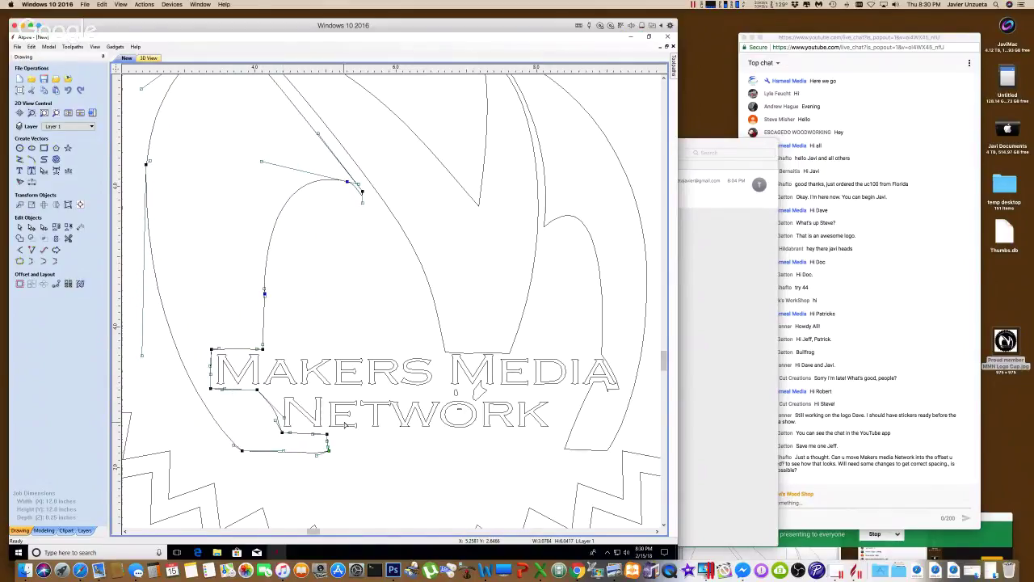
# - Delete the extra bottom node below the A of Media and drag the remaining nodes into a near-flat span
pyautogui.scroll(-5, 412, 416)
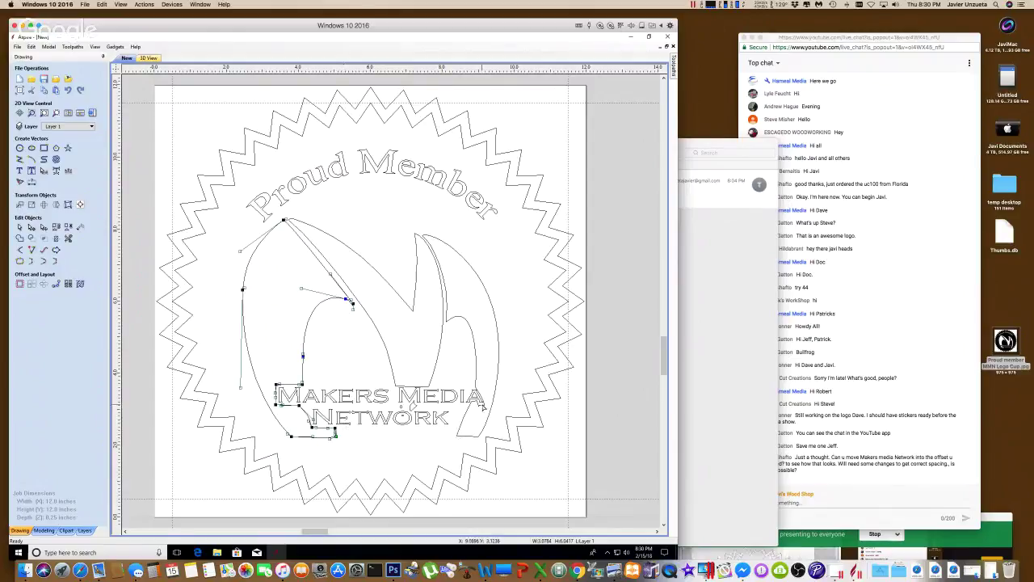
pyautogui.scroll(10, 482, 408)
pyautogui.click(421, 436)
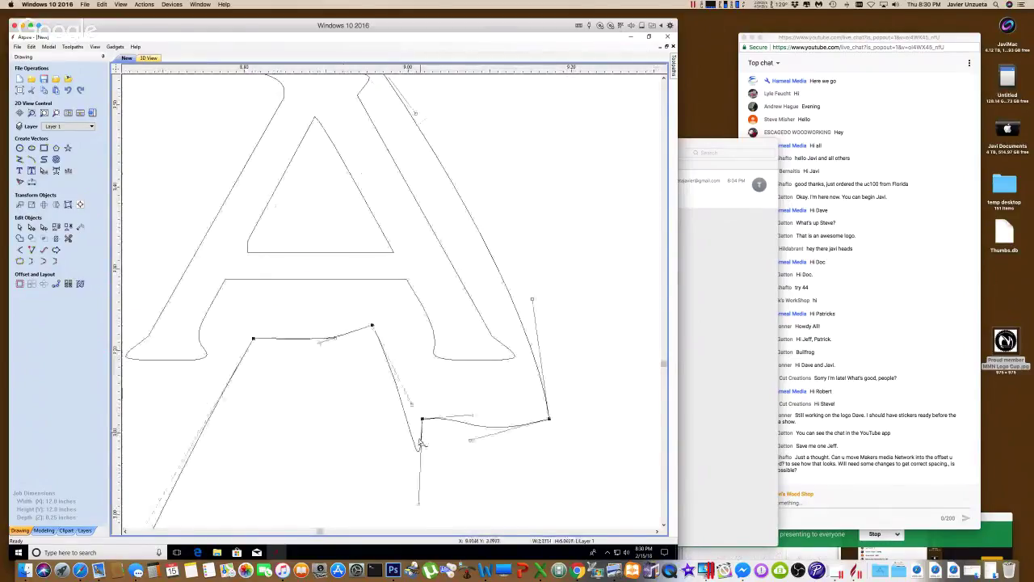
pyautogui.click(418, 503)
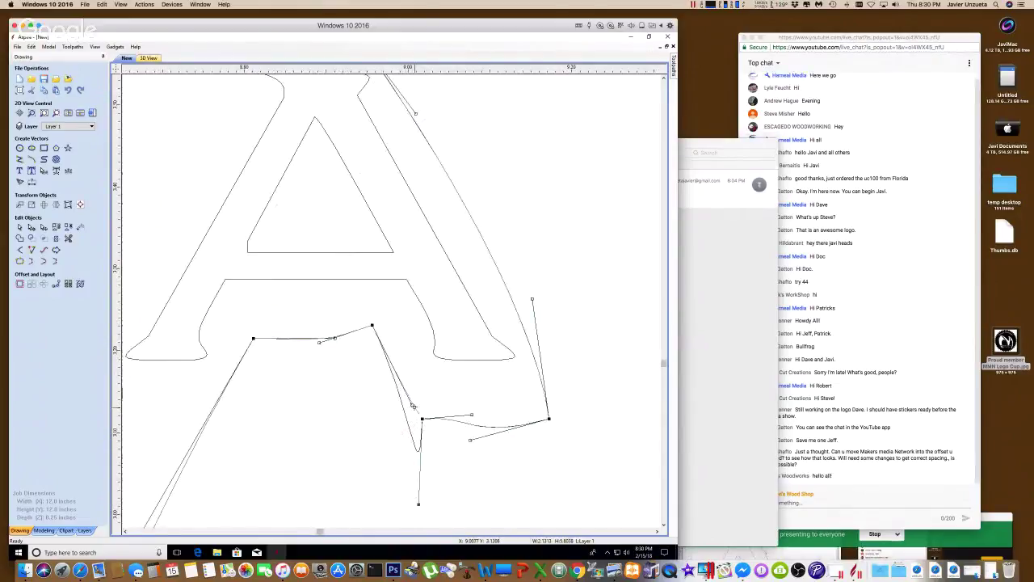
pyautogui.press('Delete')
pyautogui.moveTo(421, 419); pyautogui.dragTo(409, 419)
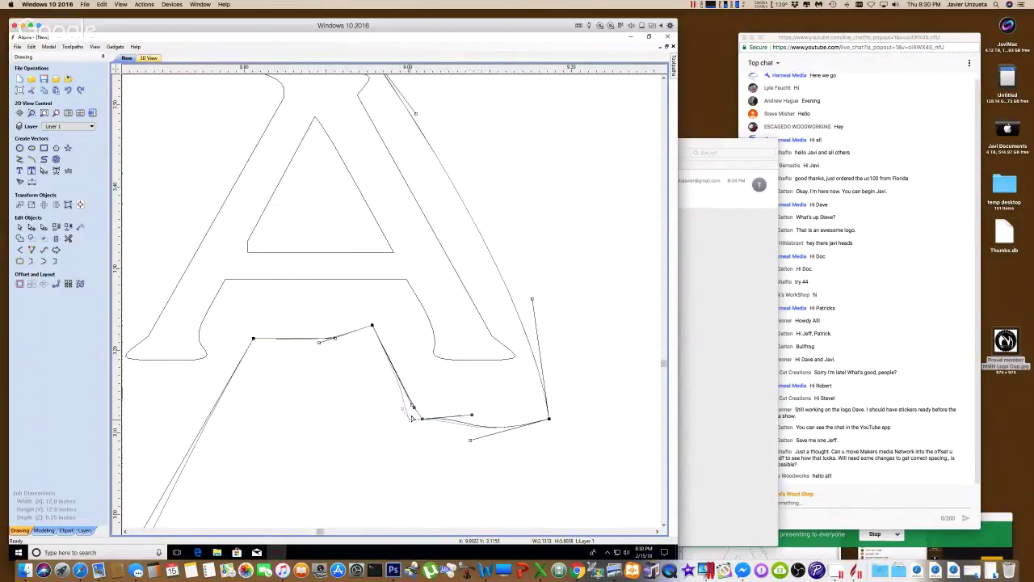
pyautogui.moveTo(379, 332); pyautogui.dragTo(384, 344)
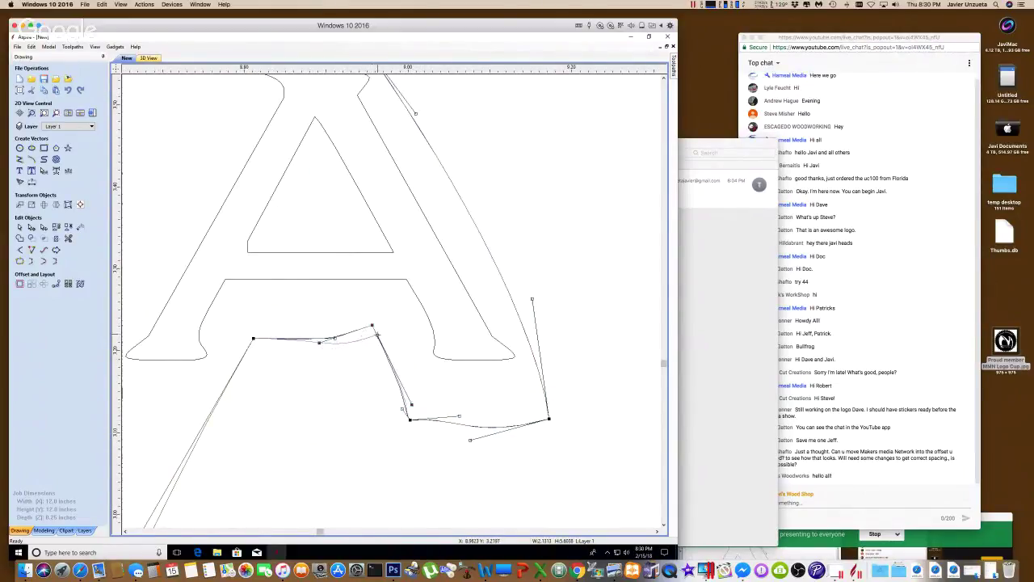
pyautogui.moveTo(324, 354); pyautogui.dragTo(302, 338)
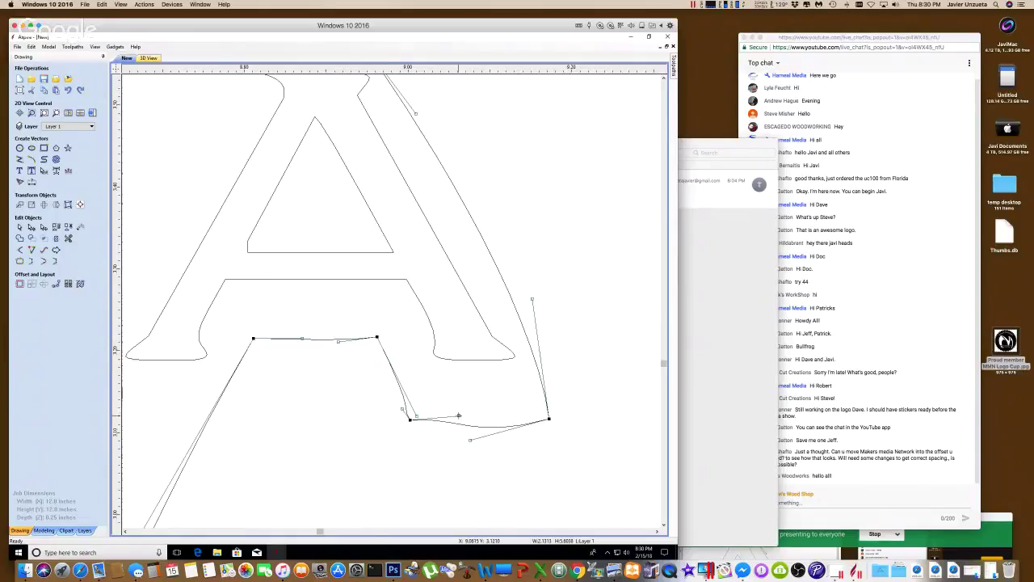
pyautogui.moveTo(458, 415); pyautogui.dragTo(490, 429)
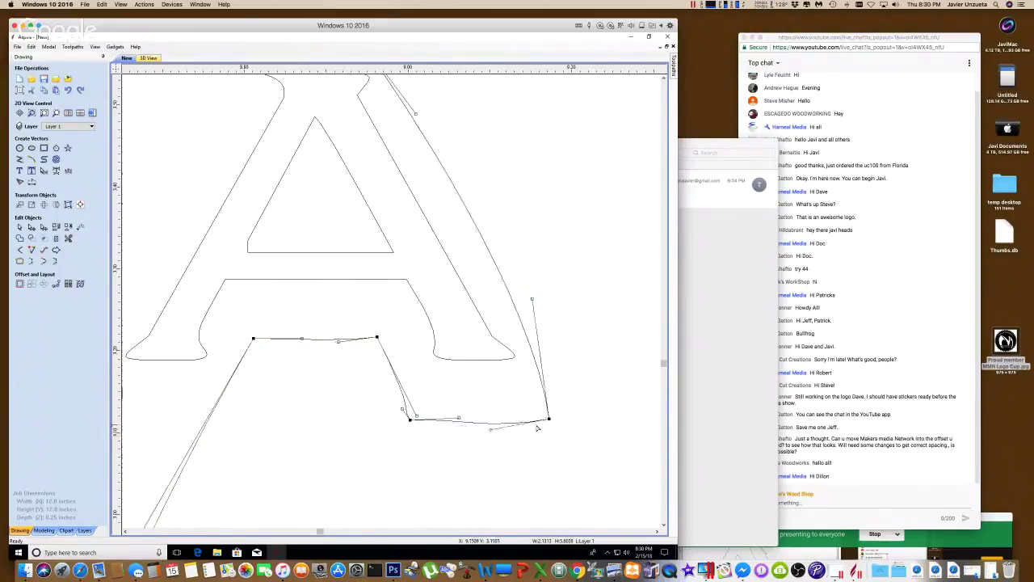
pyautogui.scroll(-5, 536, 427)
pyautogui.scroll(-1, 383, 420)
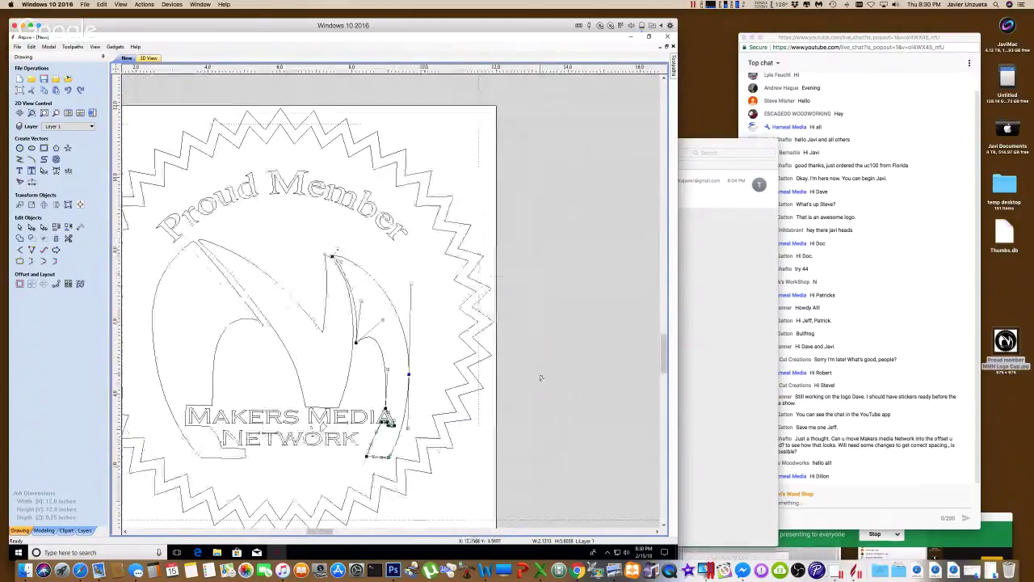
# - Select all vectors except the starburst outline and bring up the Toolpaths panel
pyautogui.click(534, 268)
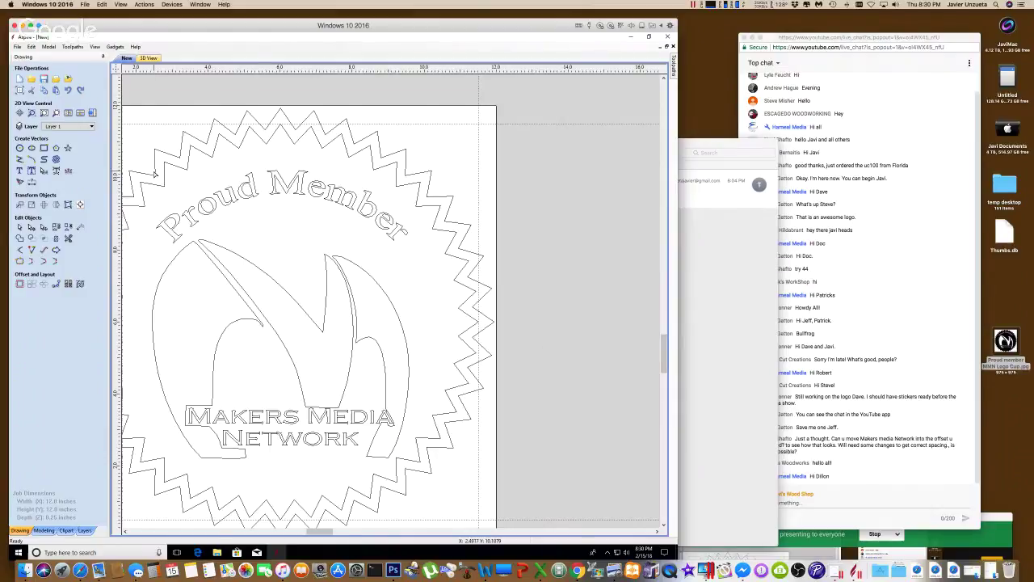
pyautogui.click(20, 227)
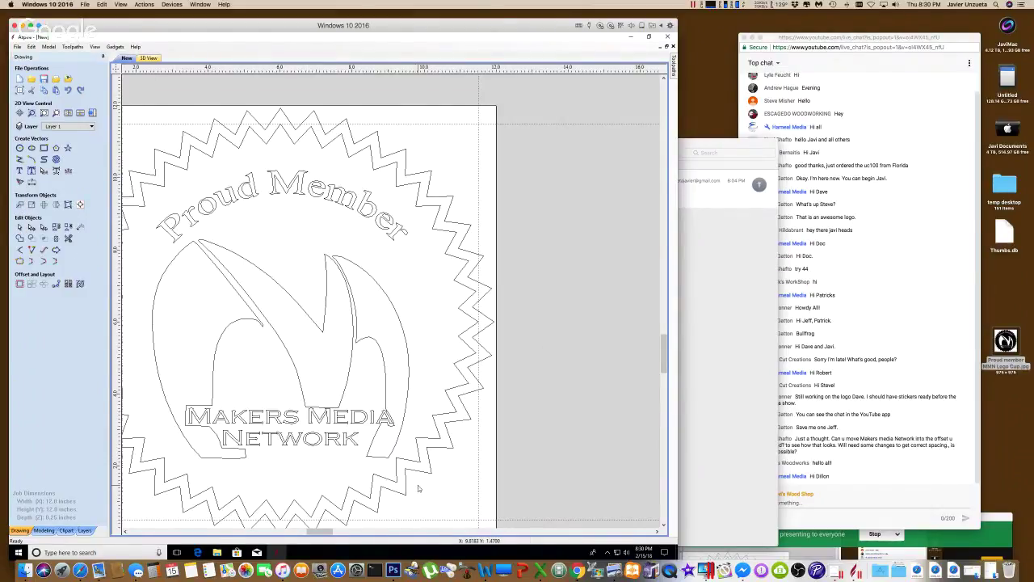
pyautogui.hotkey('ctrl', 'a')
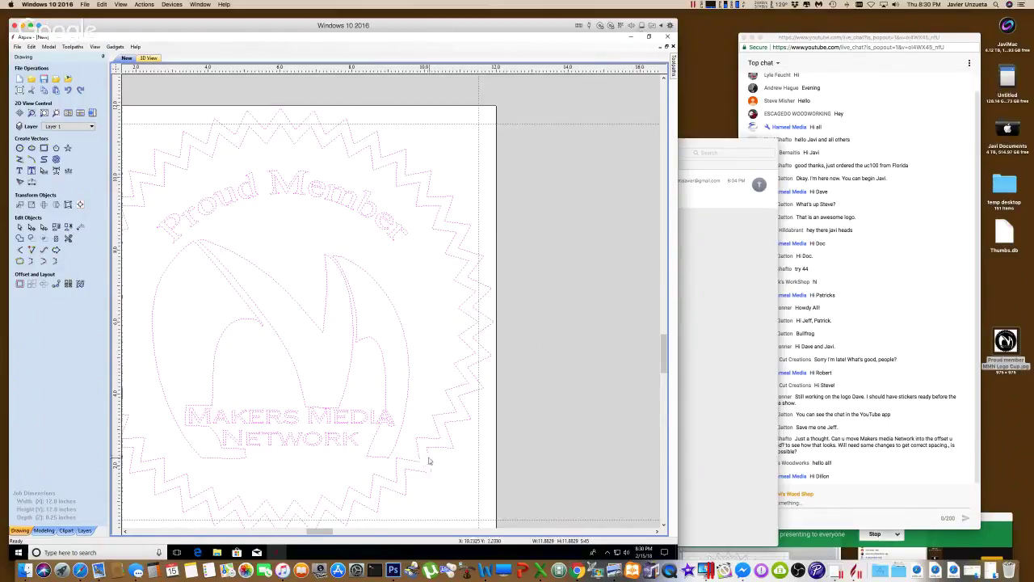
pyautogui.keyDown('shift'); pyautogui.click(429, 462); pyautogui.keyUp('shift')
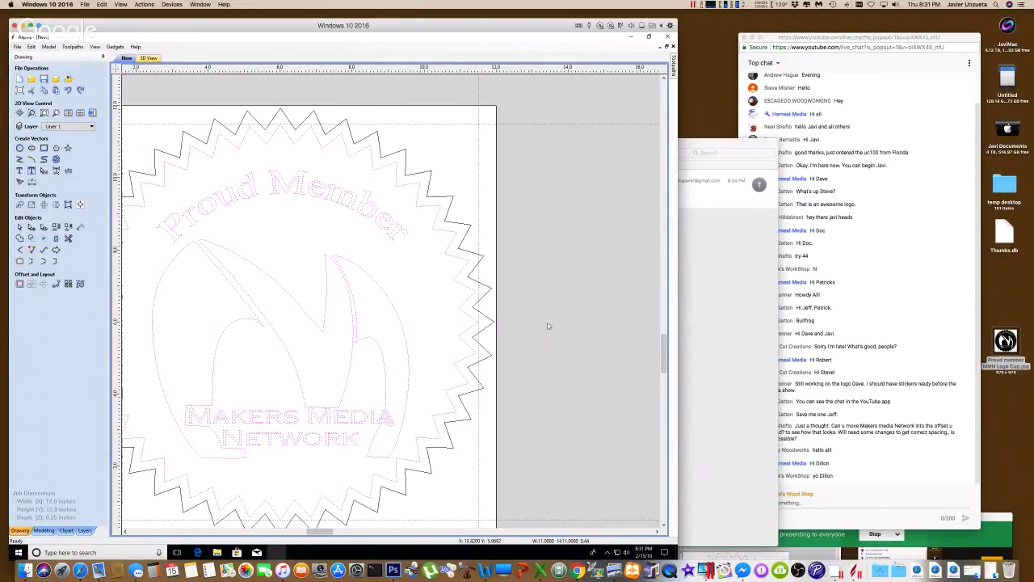
pyautogui.click(672, 68)
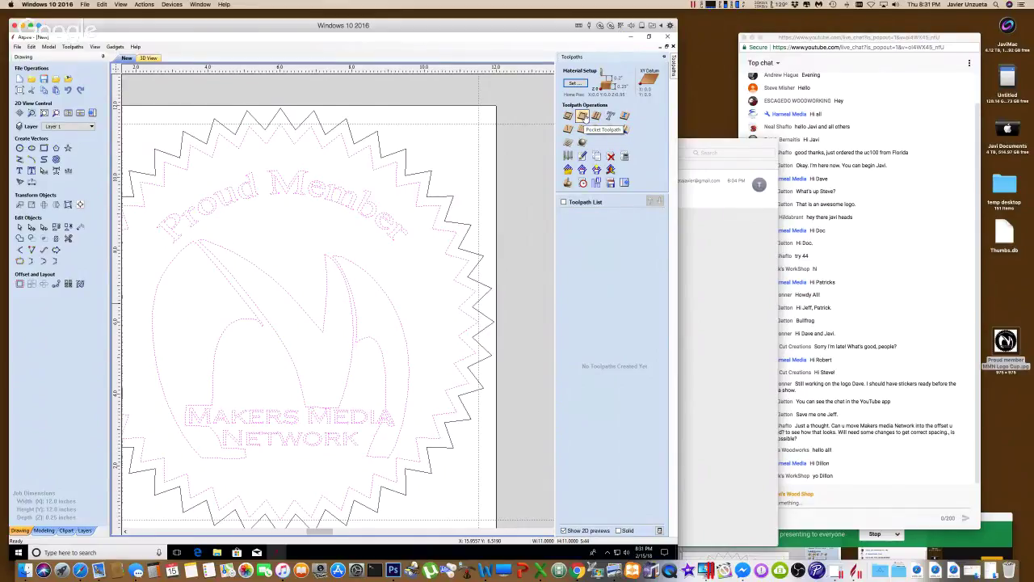
# - Calculate a Pocket 1 toolpath for the badge outlines and preview it carved into wood
pyautogui.click(581, 118)
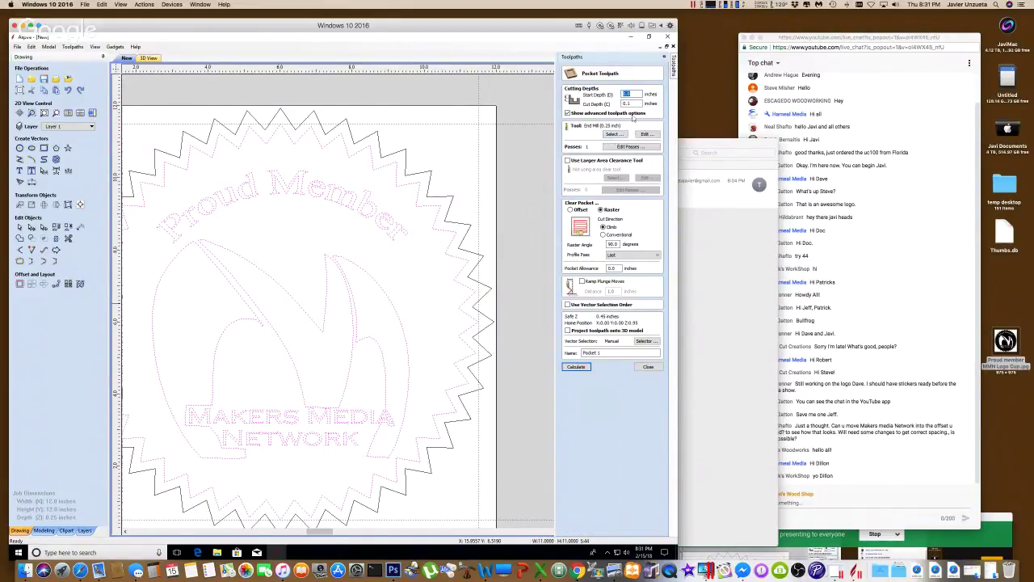
pyautogui.click(576, 367)
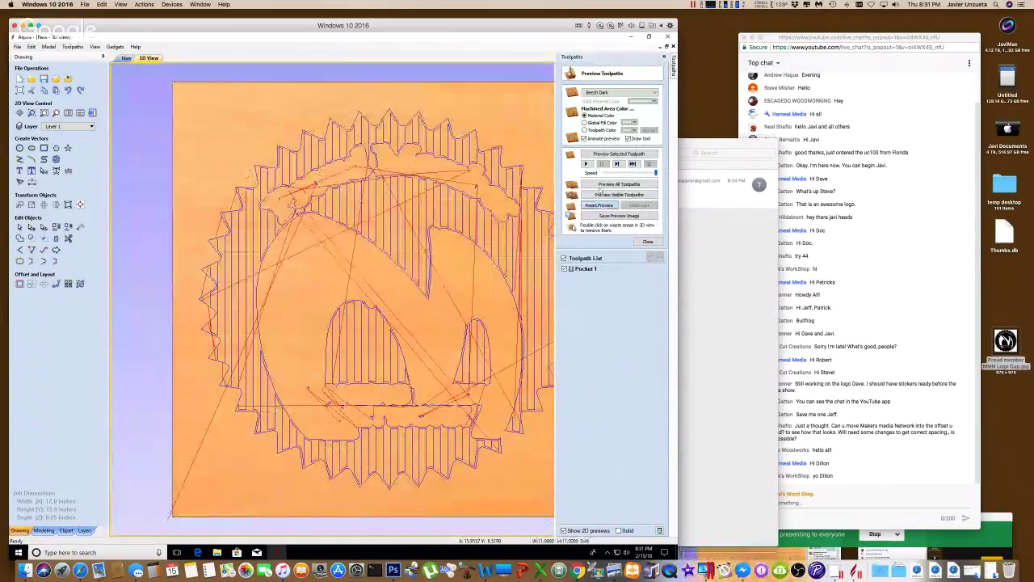
pyautogui.click(600, 185)
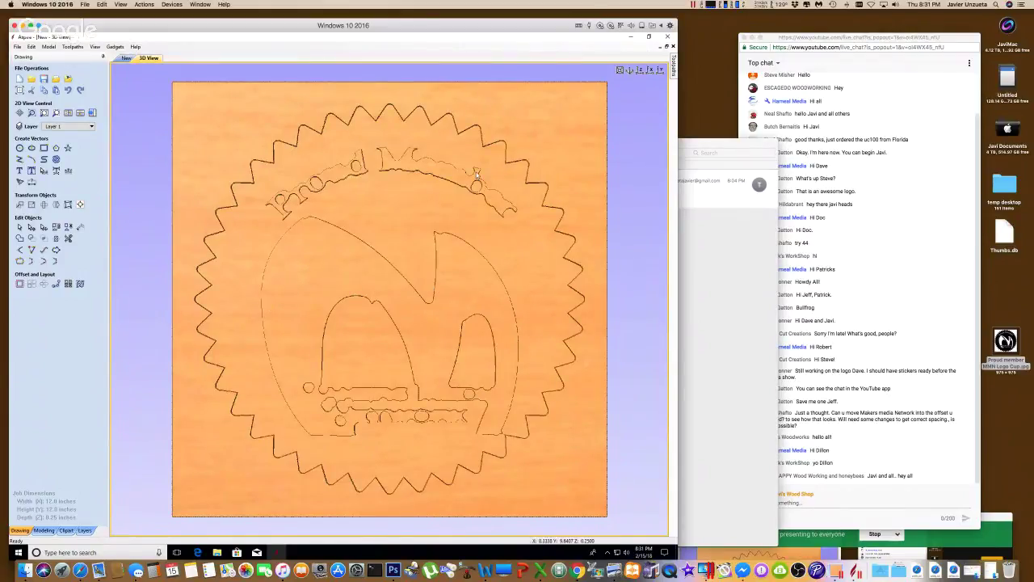
# - Set the job material thickness to 0.75 inches and accept the material change warning
pyautogui.scroll(2, 477, 174)
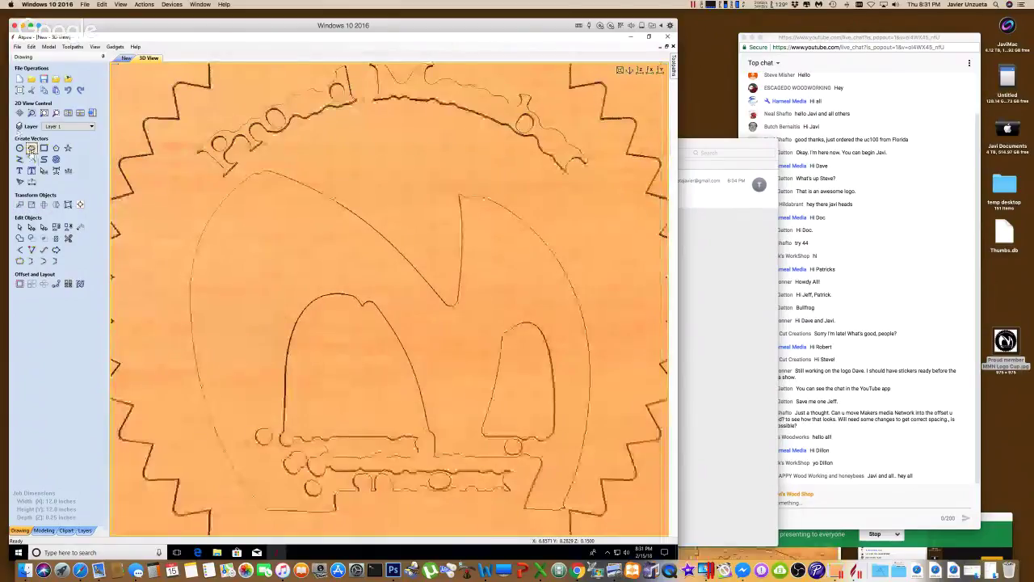
pyautogui.click(19, 90)
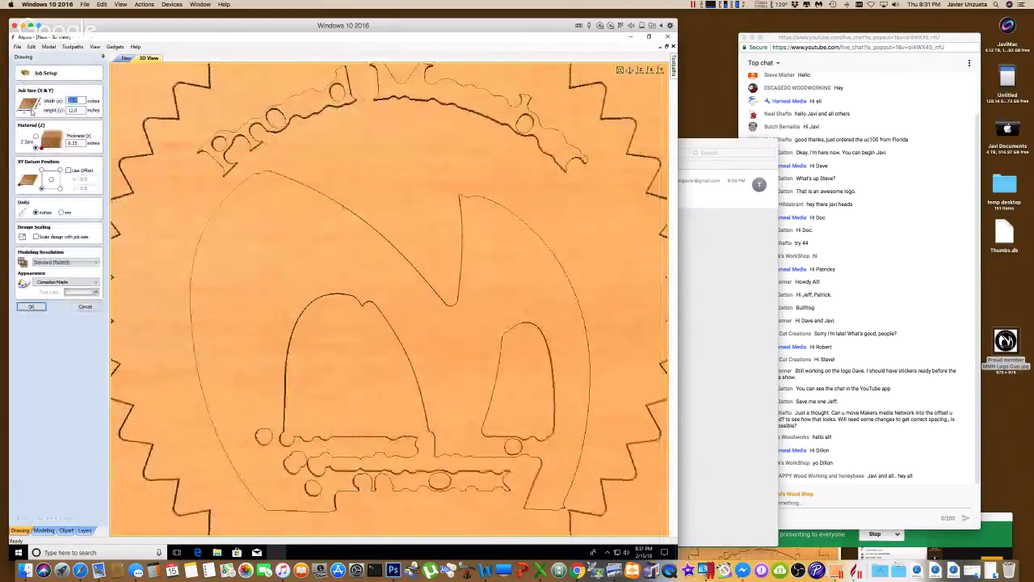
pyautogui.press('Tab')
pyautogui.press('Tab')
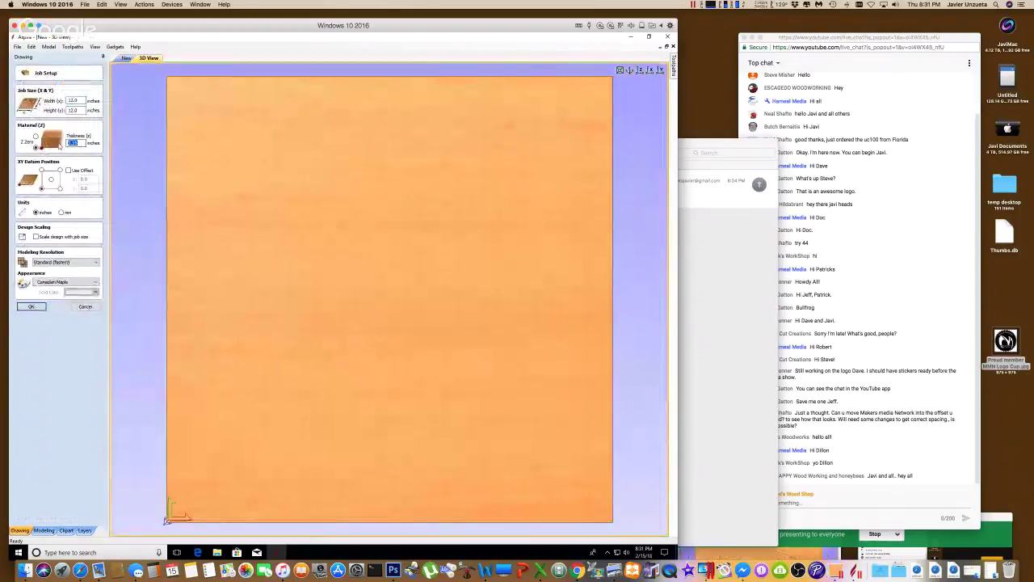
pyautogui.write('2')
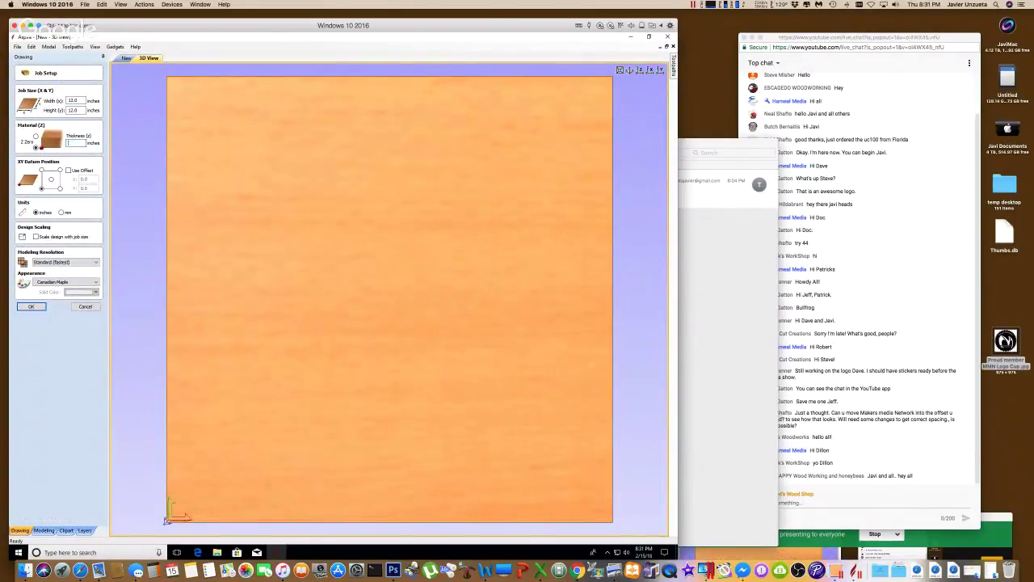
pyautogui.click(32, 306)
pyautogui.click(354, 320)
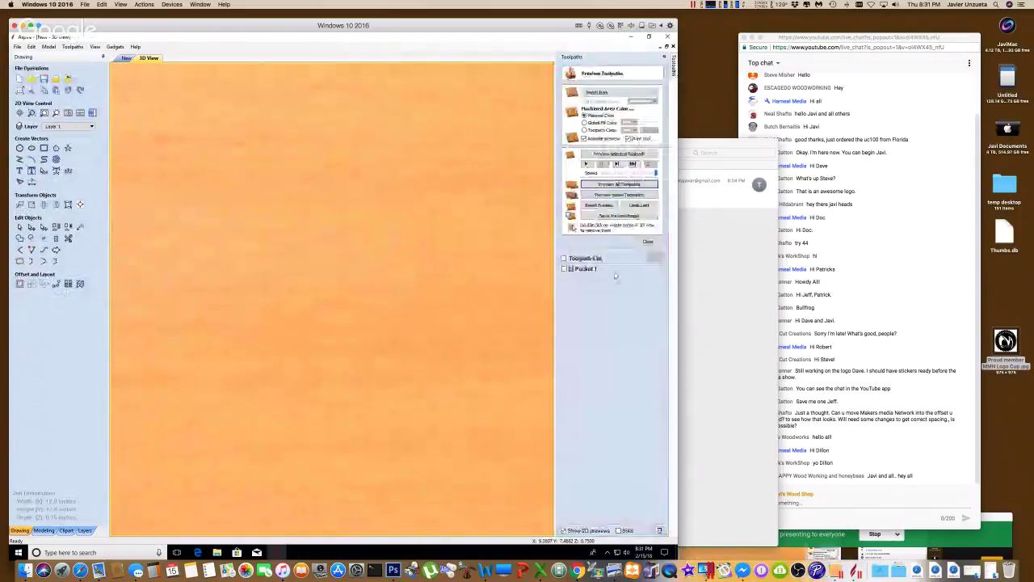
pyautogui.click(663, 56)
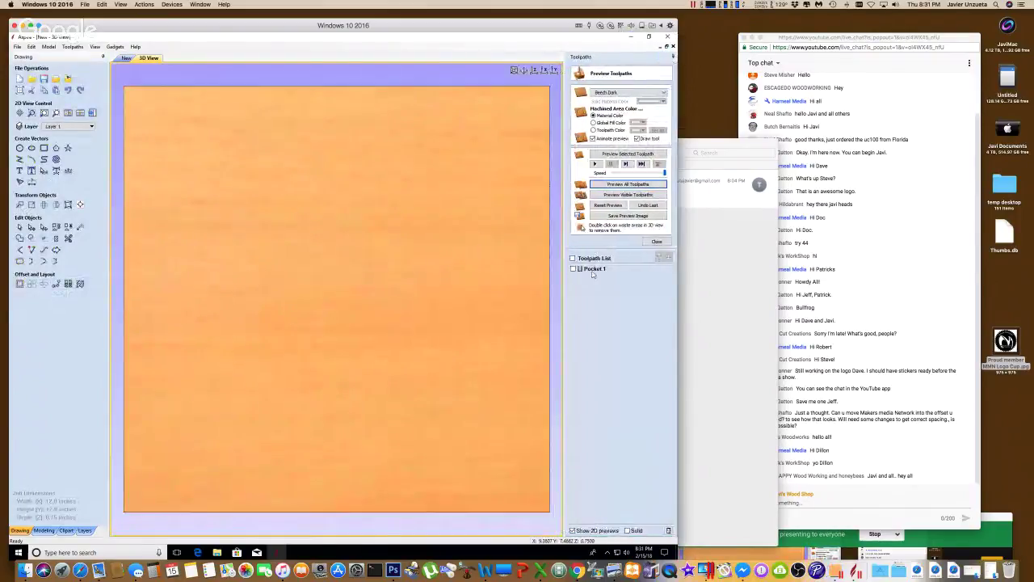
# - Choose a different cutting tool for Pocket 1 and recalculate it
pyautogui.doubleClick(586, 268)
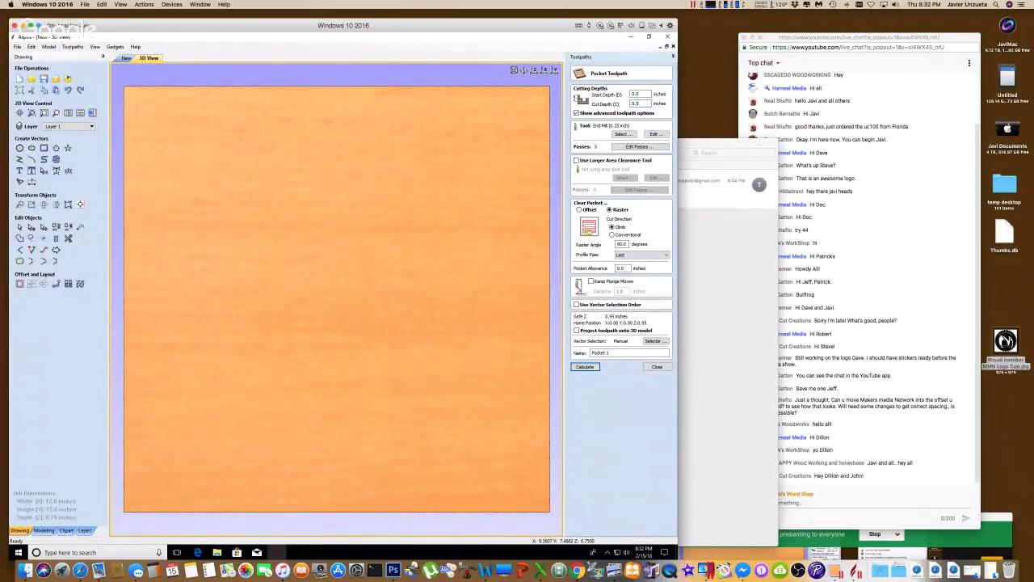
pyautogui.click(621, 135)
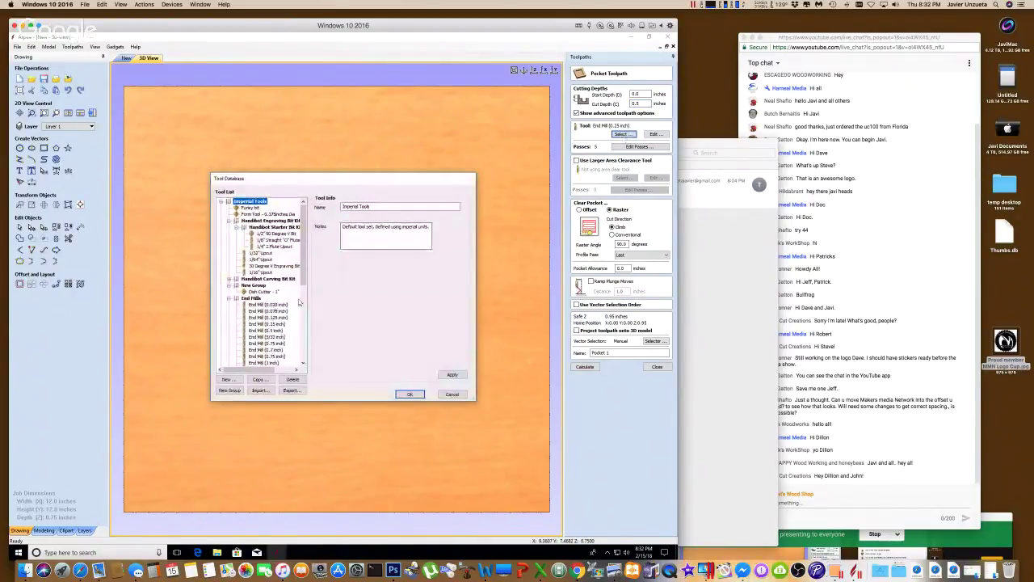
pyautogui.click(410, 393)
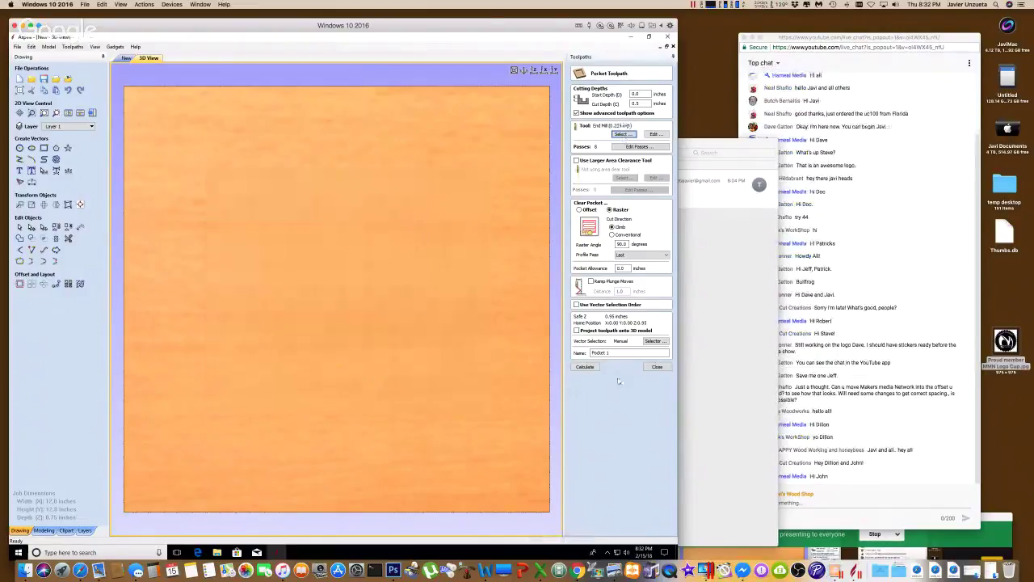
pyautogui.click(585, 366)
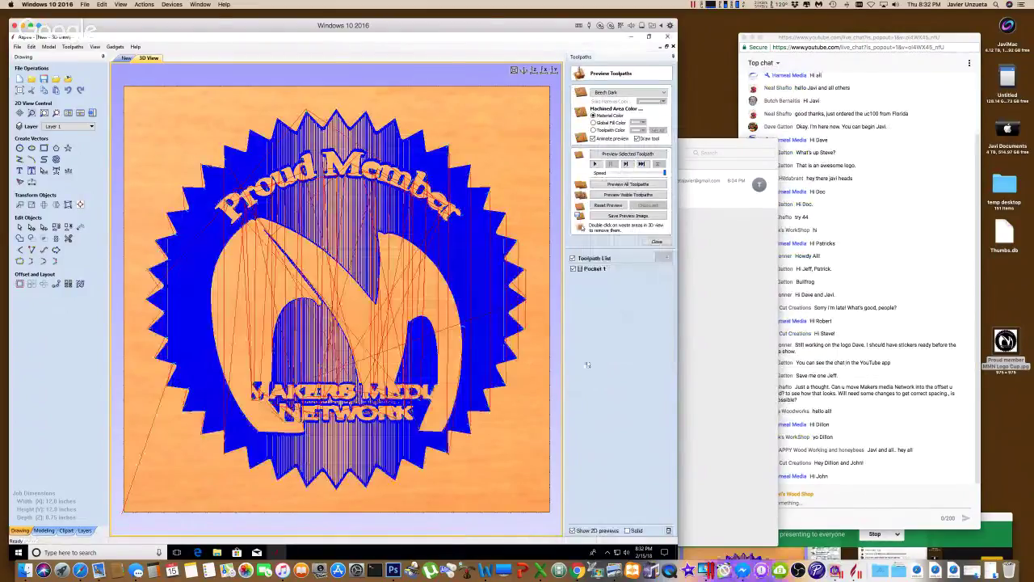
# - Give Pocket 1 a 0.5 inch end mill for area clearance, calculate, and simulate it in wood
pyautogui.doubleClick(594, 269)
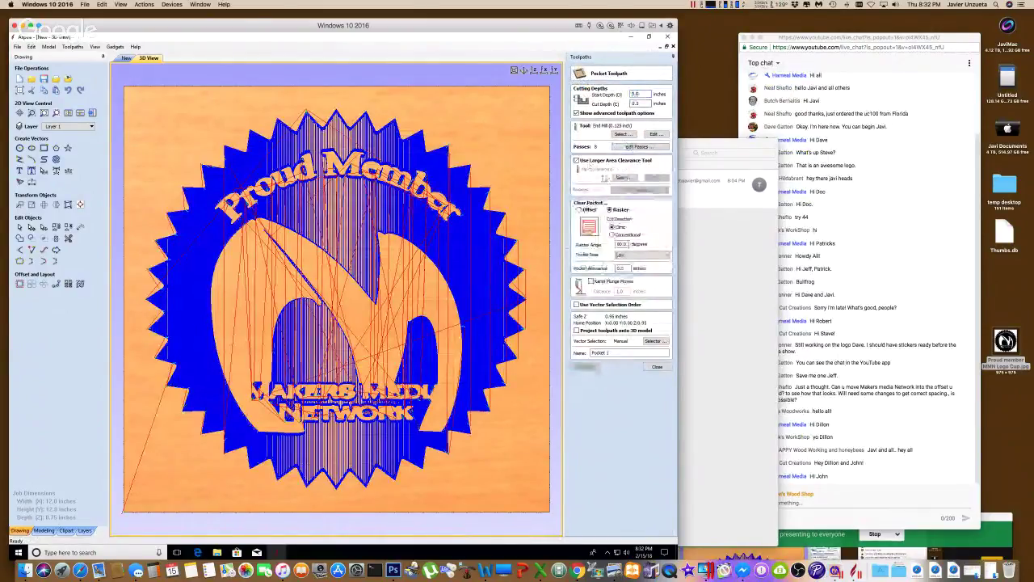
pyautogui.click(620, 178)
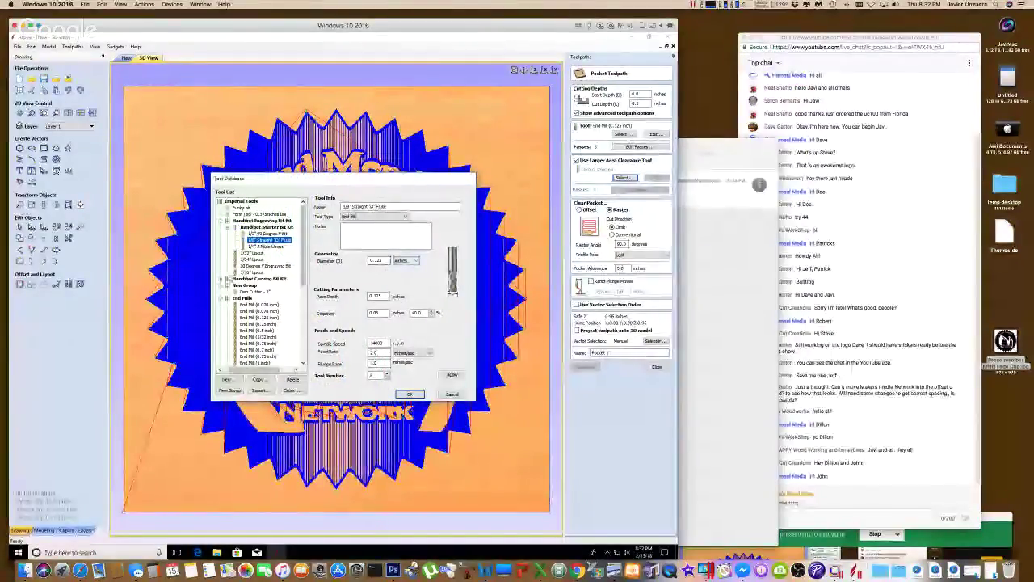
pyautogui.click(257, 330)
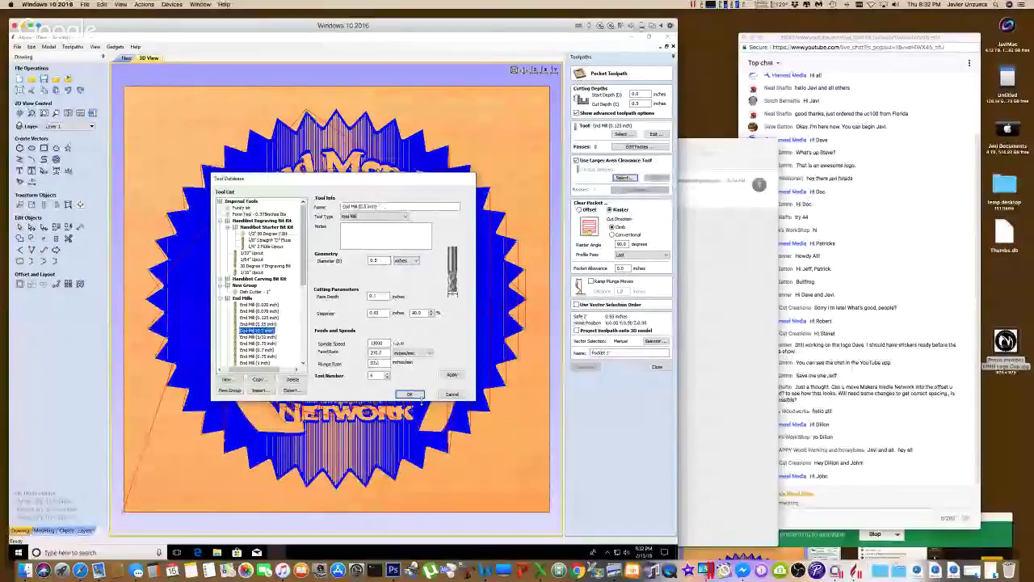
pyautogui.click(410, 394)
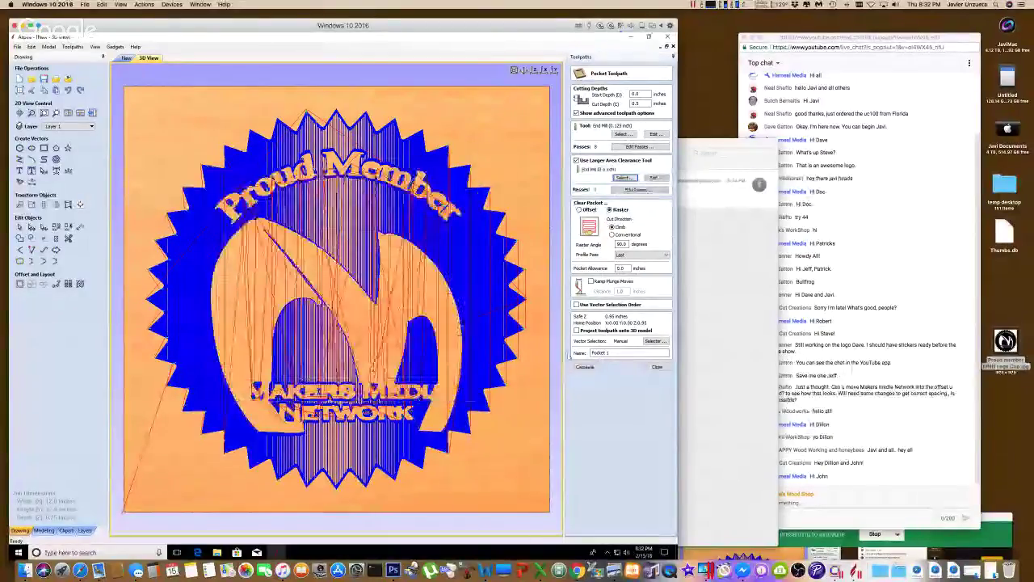
pyautogui.click(583, 367)
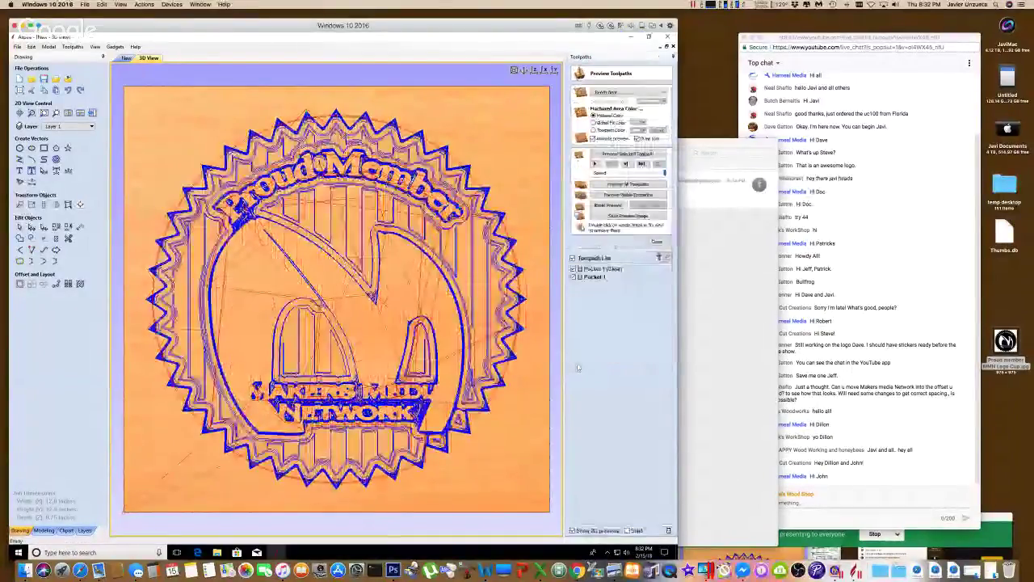
pyautogui.click(609, 185)
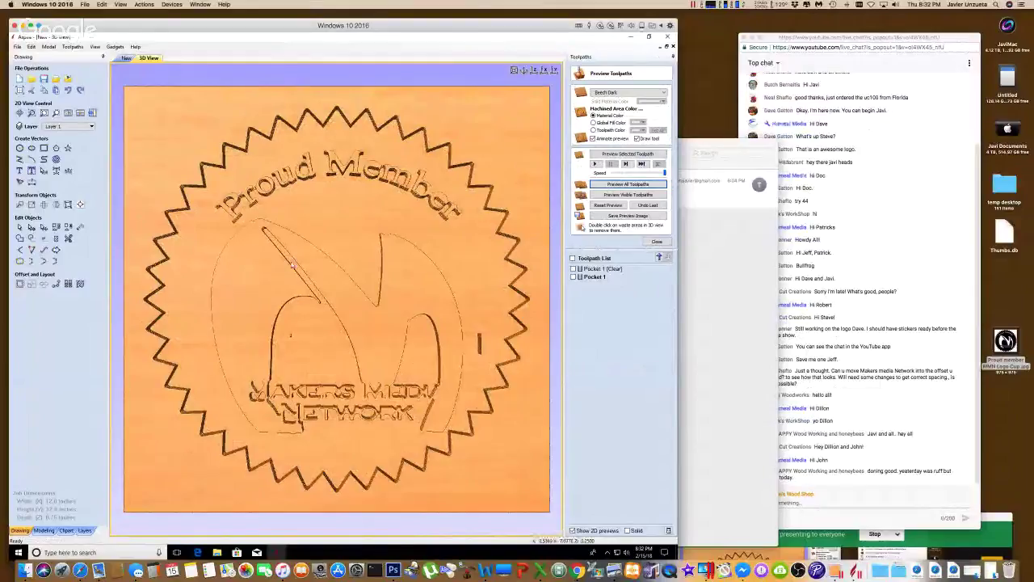
# - Inspect the carved board in perspective, then select the M and both text lines without the starburst
pyautogui.moveTo(407, 414); pyautogui.dragTo(347, 307)
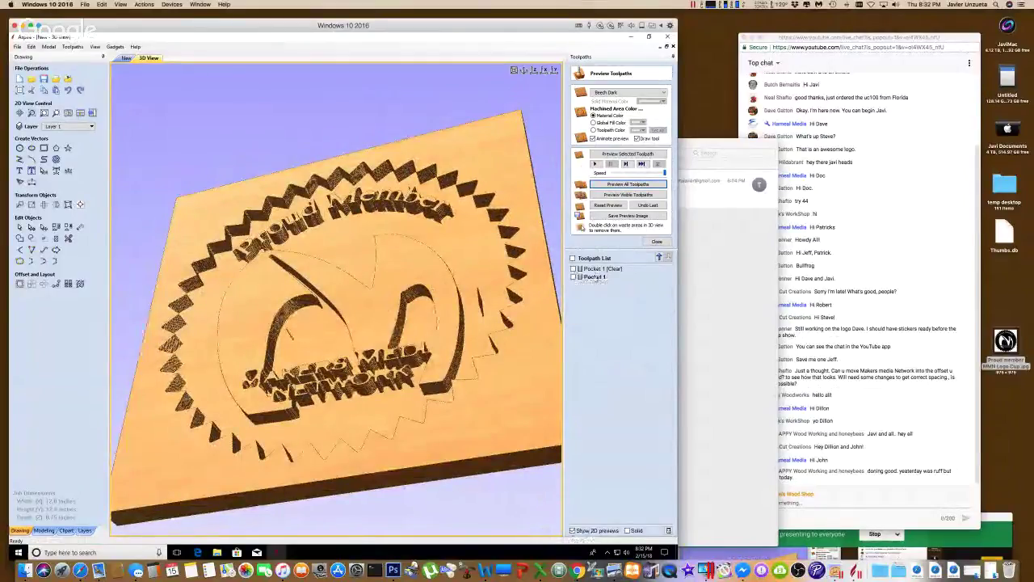
pyautogui.click(126, 58)
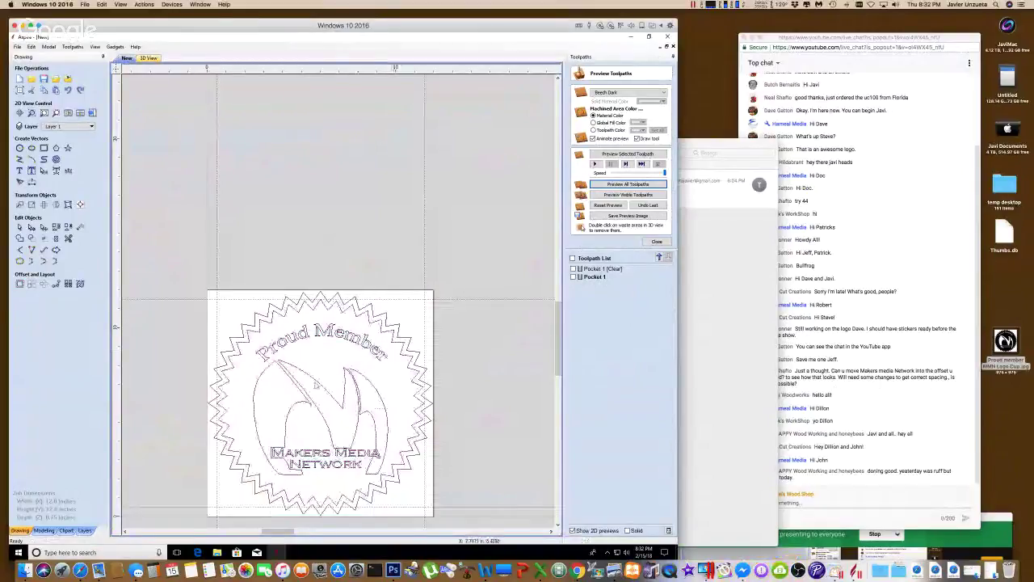
pyautogui.moveTo(394, 407); pyautogui.dragTo(252, 375)
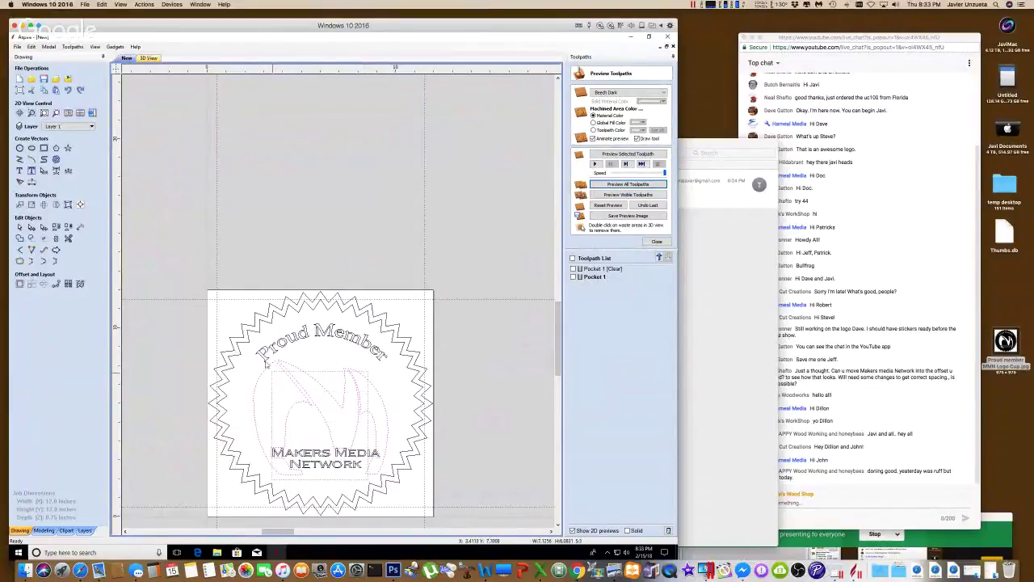
pyautogui.keyDown('shift'); pyautogui.click(261, 344); pyautogui.keyUp('shift')
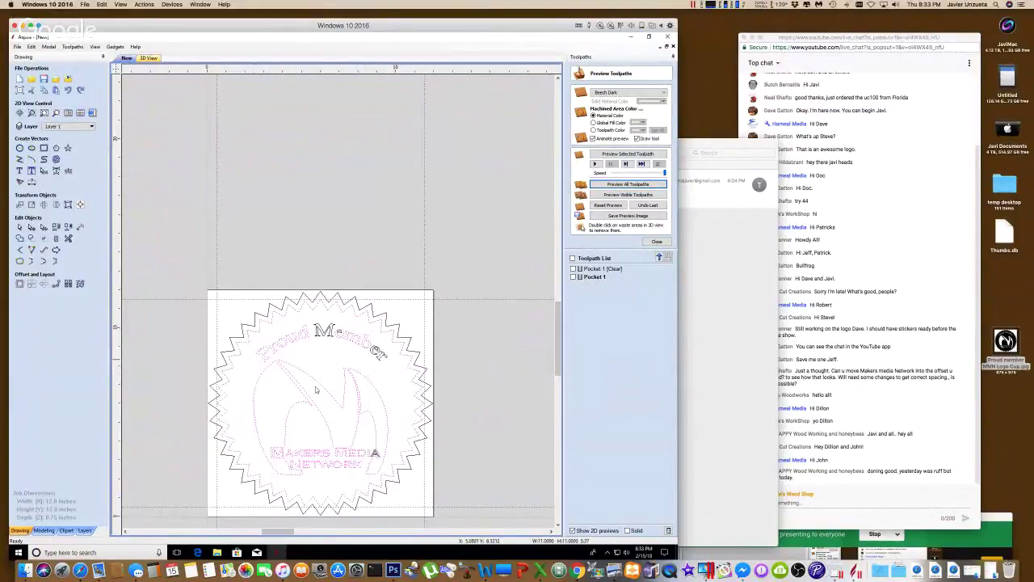
pyautogui.click(390, 461)
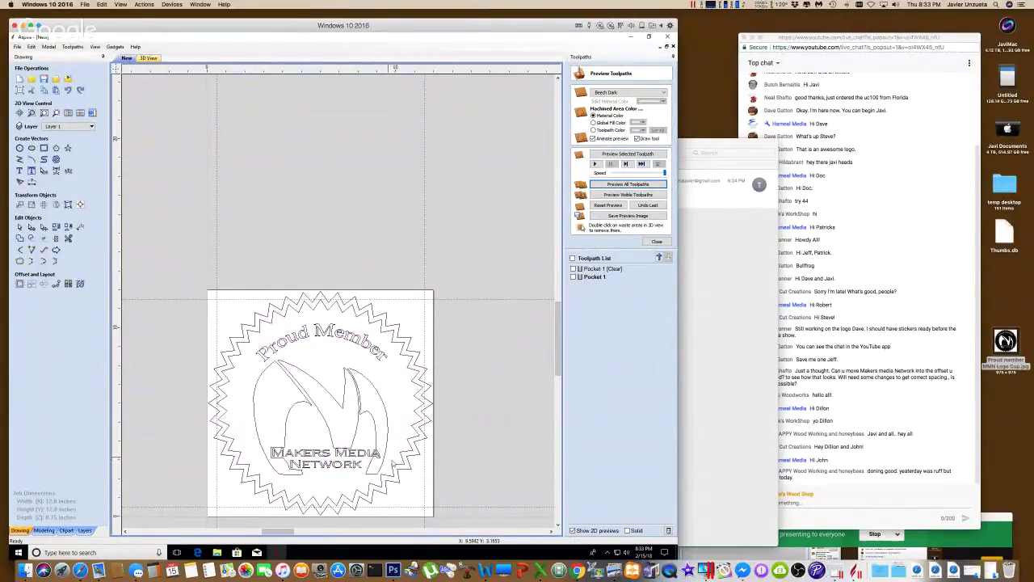
pyautogui.click(393, 462)
pyautogui.keyDown('shift'); pyautogui.click(414, 437); pyautogui.keyUp('shift')
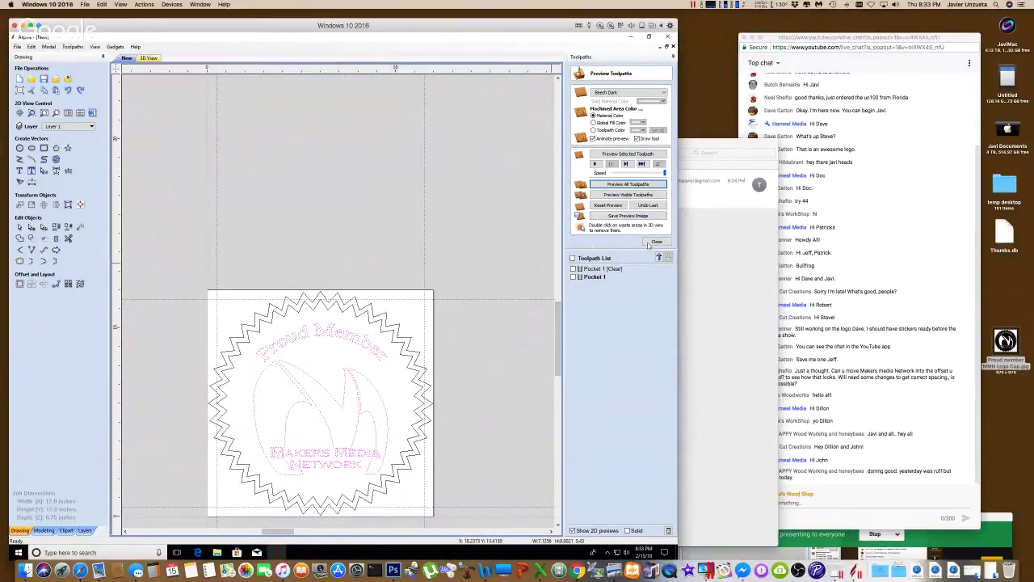
# - Build a rounded 3D shape 0.75 inches high from the selected M and lettering vectors
pyautogui.click(44, 530)
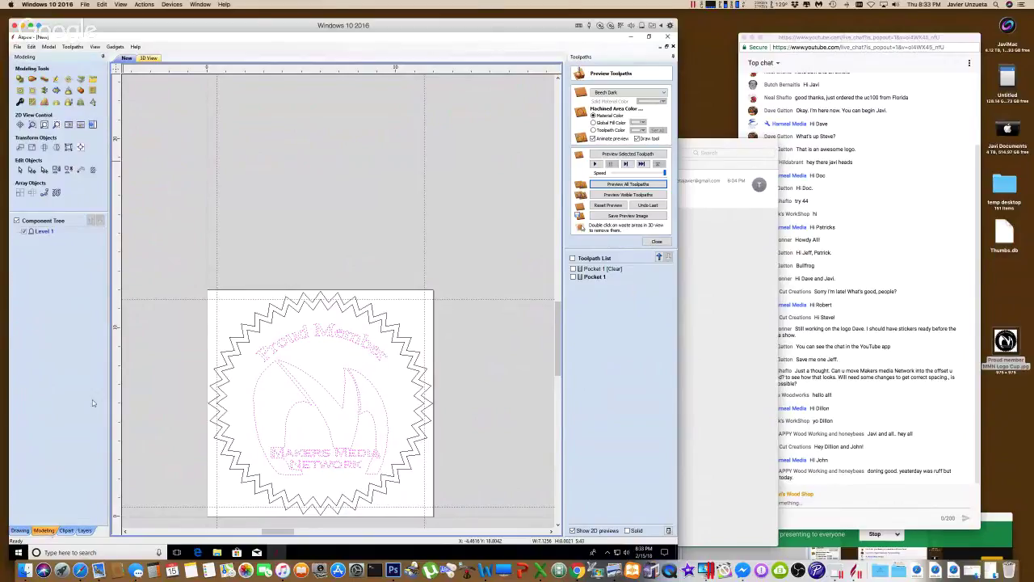
pyautogui.click(19, 80)
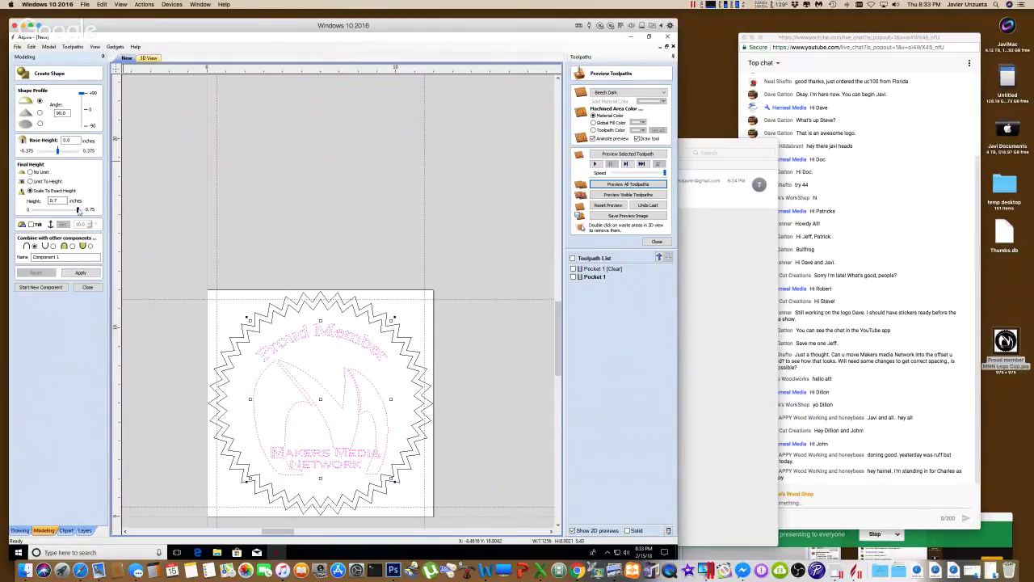
pyautogui.click(81, 273)
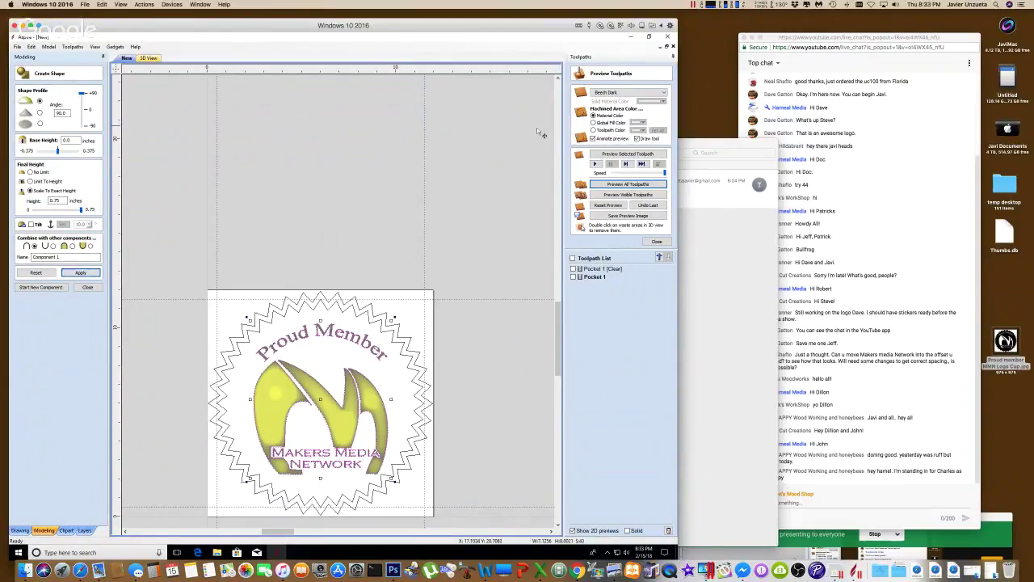
pyautogui.scroll(-5, 279, 129)
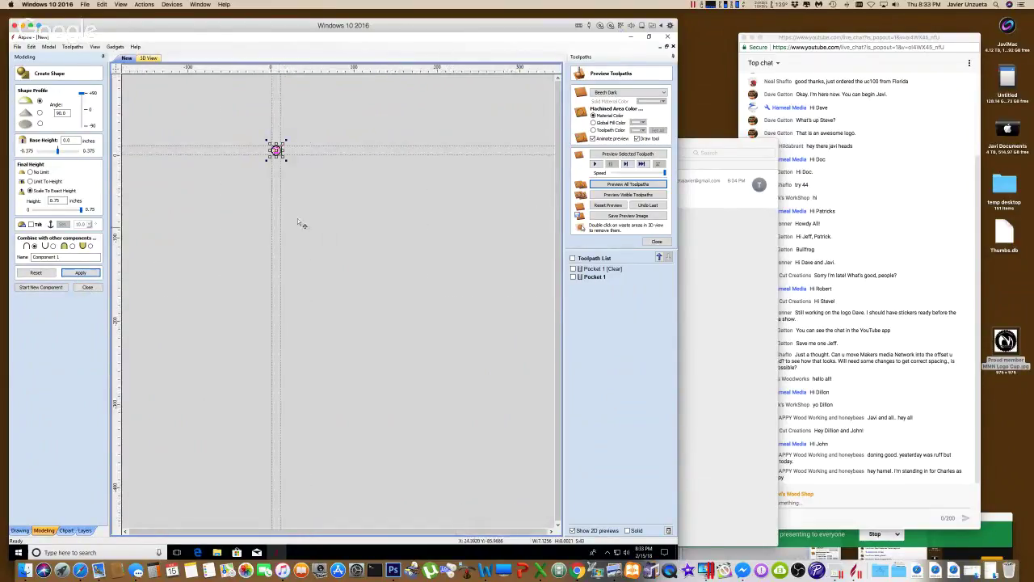
# - Close the shape tool and tile the 2D and 3D views, rotating and zooming the domed logo
pyautogui.click(86, 289)
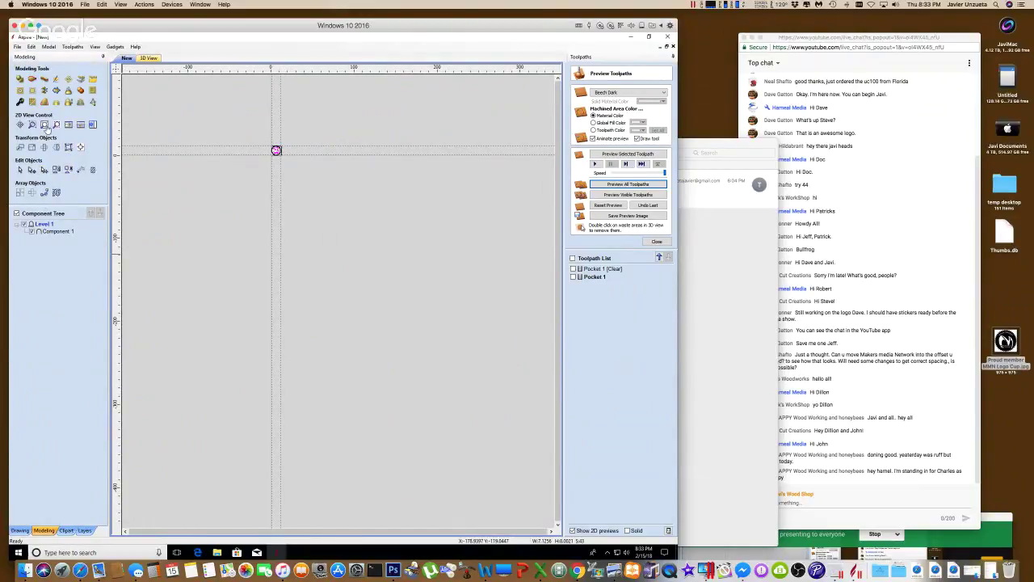
pyautogui.click(69, 125)
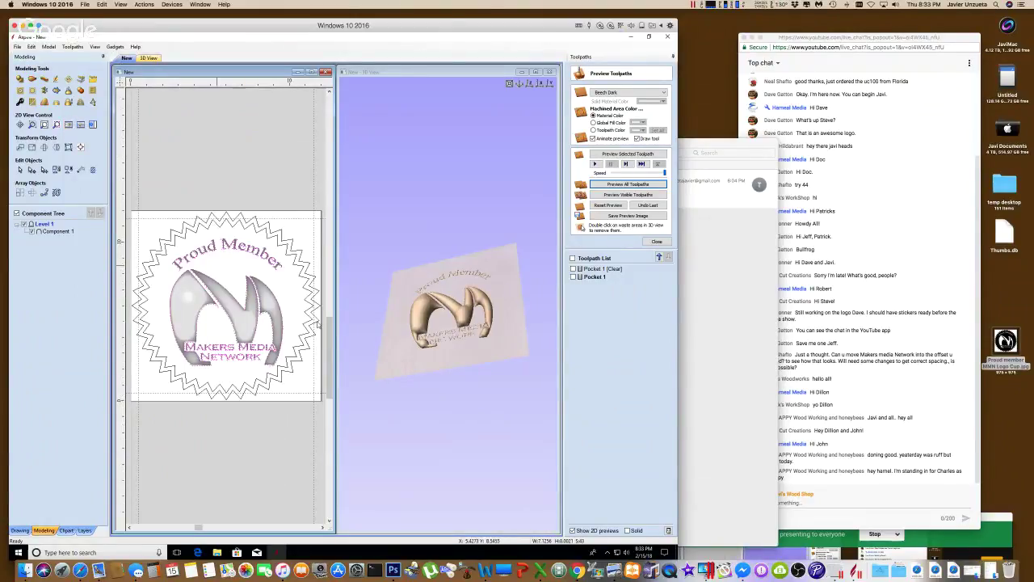
pyautogui.moveTo(441, 275)
pyautogui.mouseDown()
pyautogui.moveTo(483, 318)
pyautogui.moveTo(453, 269)
pyautogui.mouseUp()
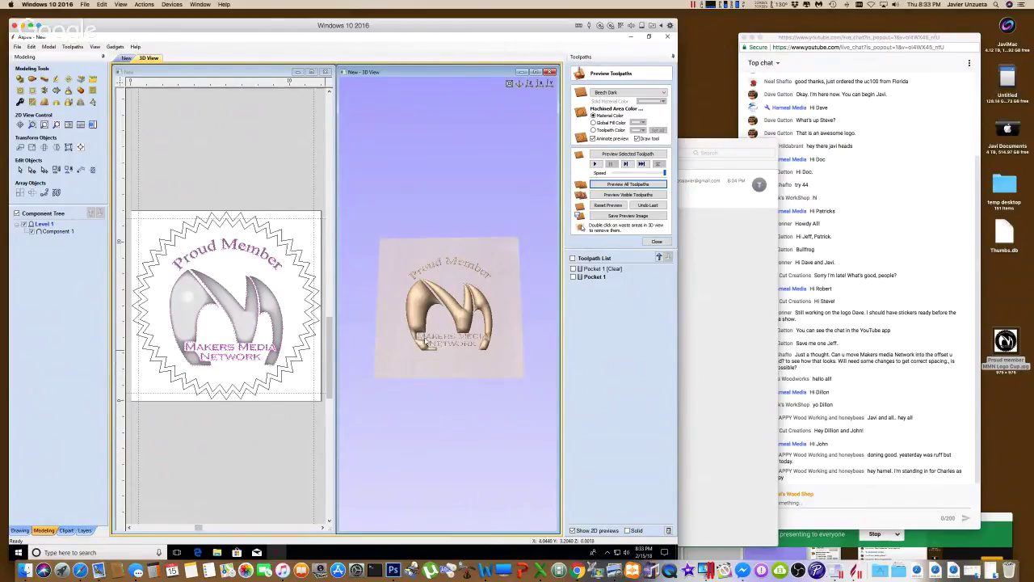
pyautogui.scroll(3, 426, 340)
pyautogui.scroll(2, 426, 341)
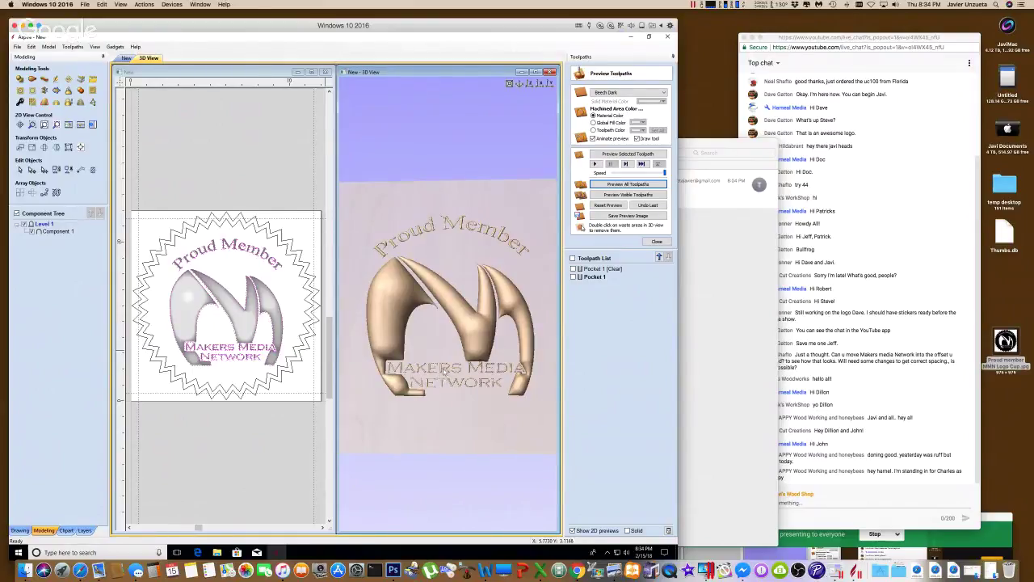
pyautogui.scroll(-3, 443, 370)
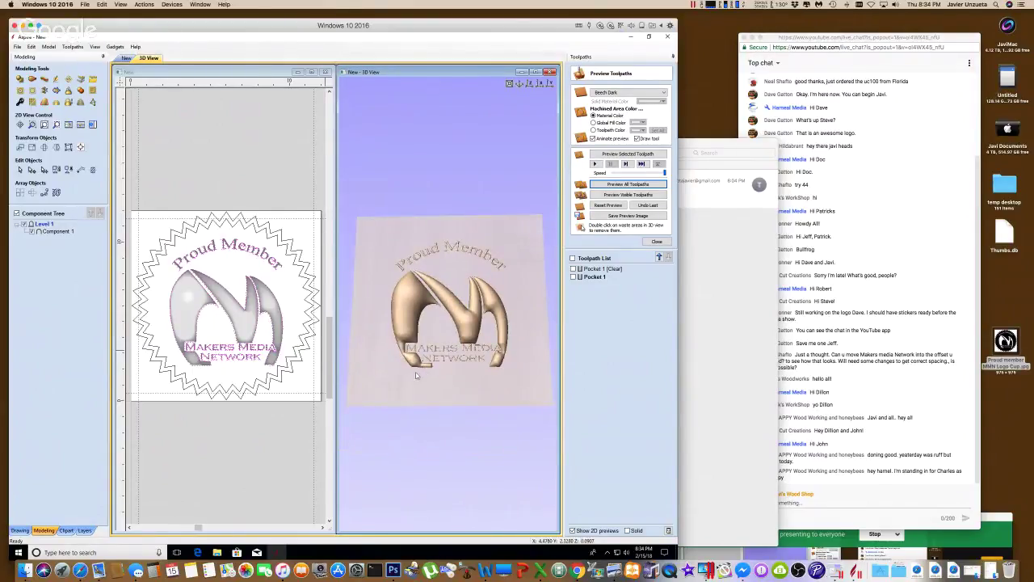
pyautogui.scroll(3, 209, 368)
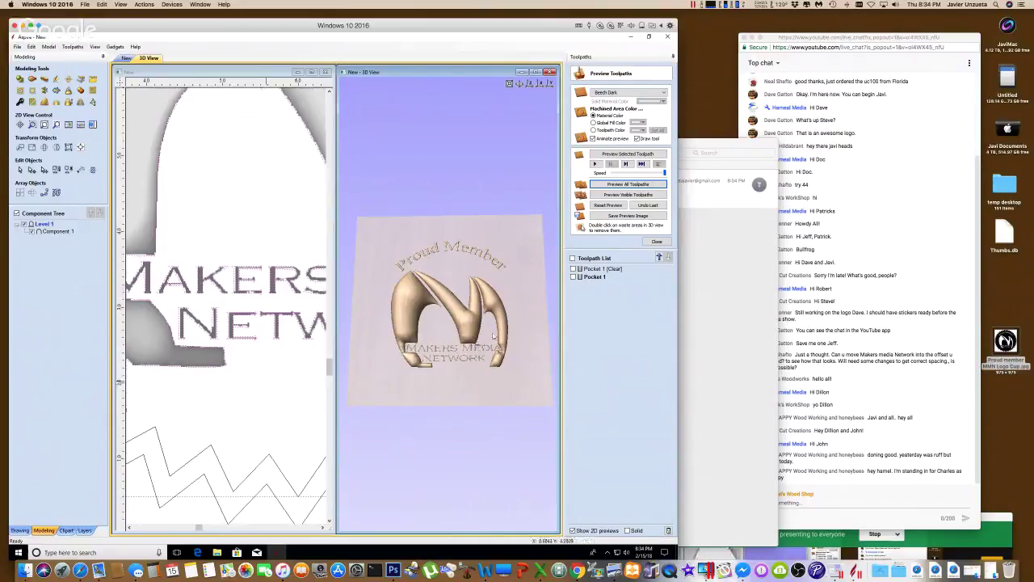
pyautogui.scroll(-5, 501, 331)
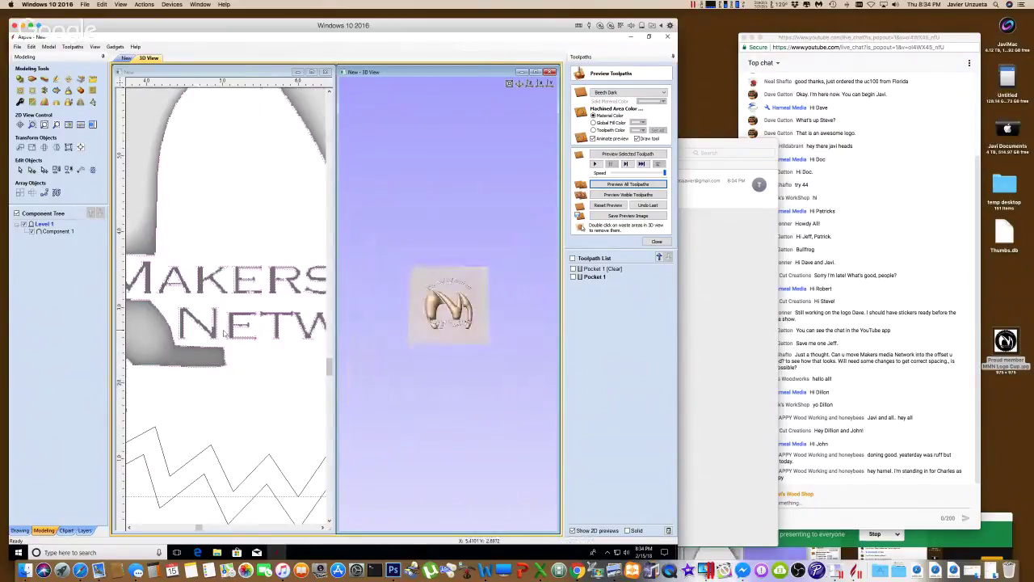
pyautogui.scroll(-5, 312, 304)
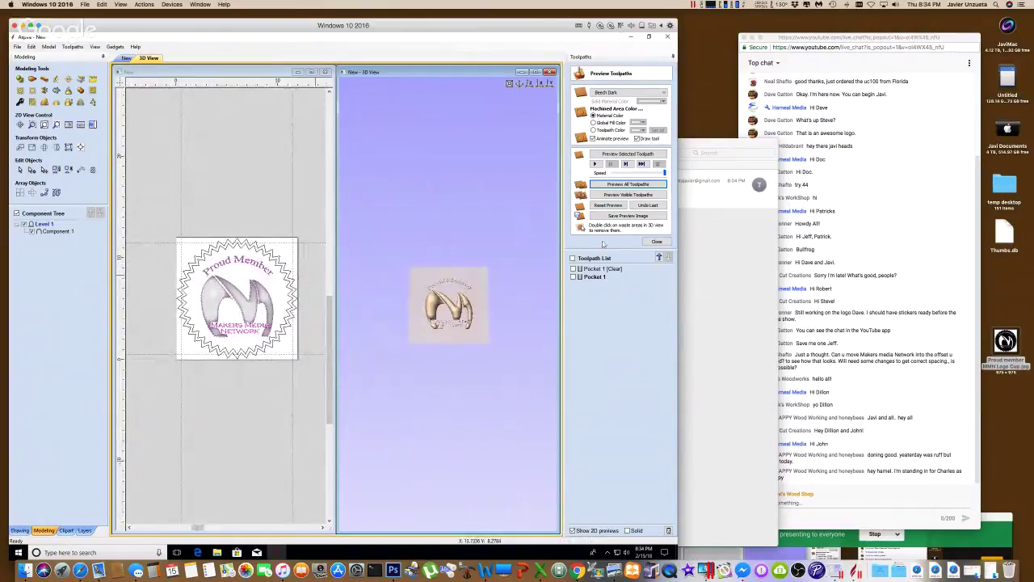
# - Create and calculate a 3D finishing toolpath for the logo component, then replay the simulation
pyautogui.click(658, 240)
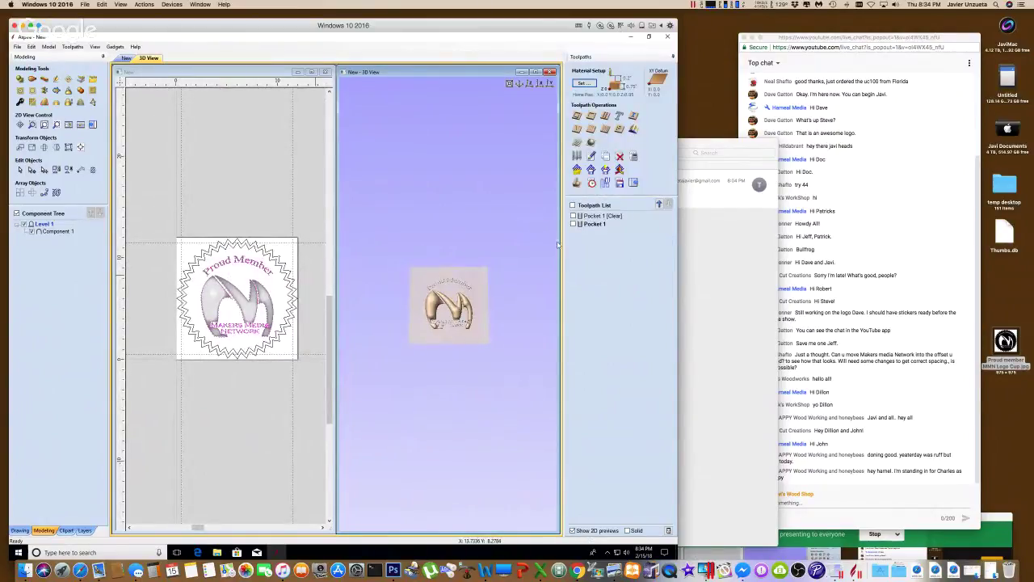
pyautogui.click(213, 296)
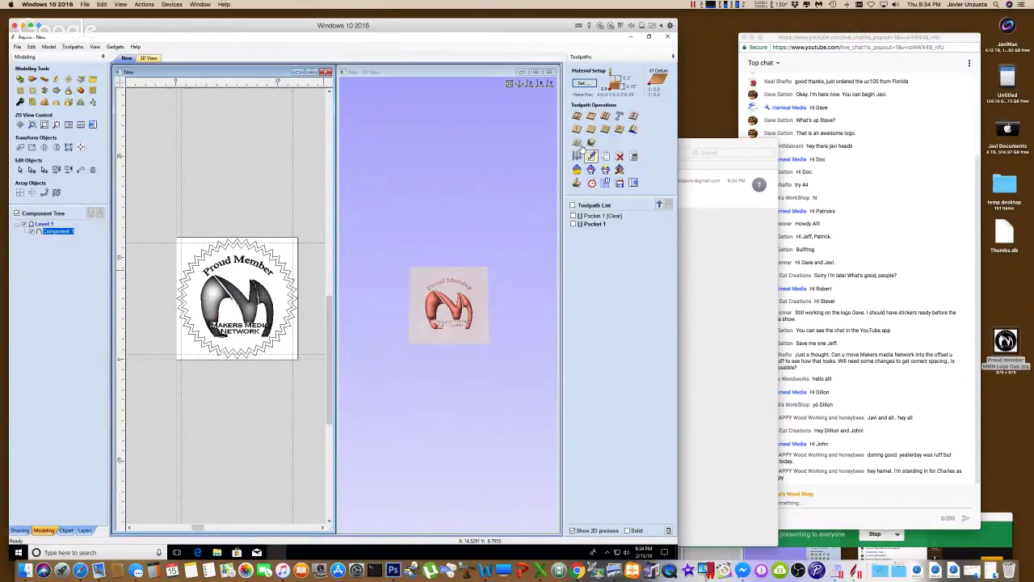
pyautogui.click(591, 143)
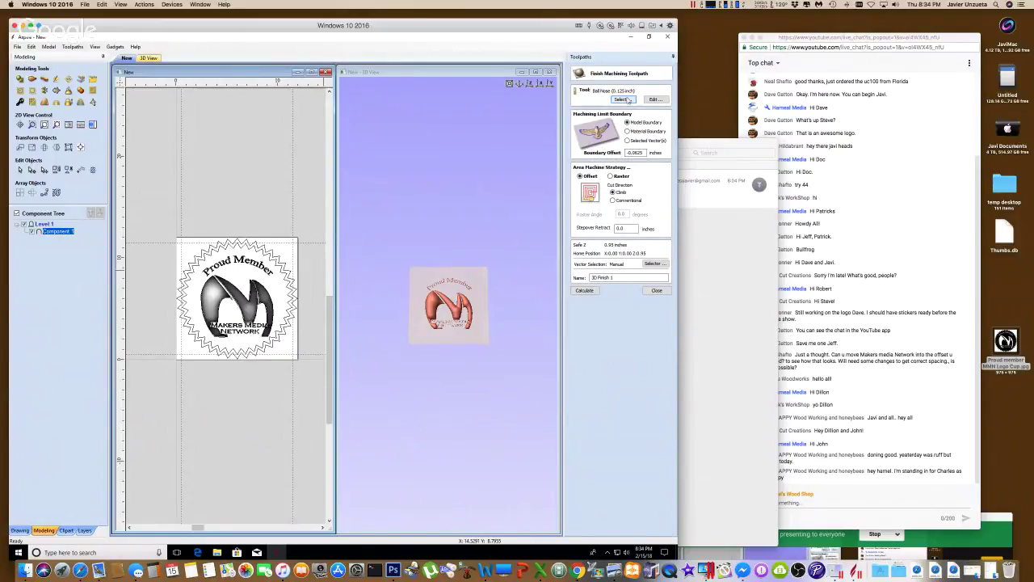
pyautogui.click(594, 291)
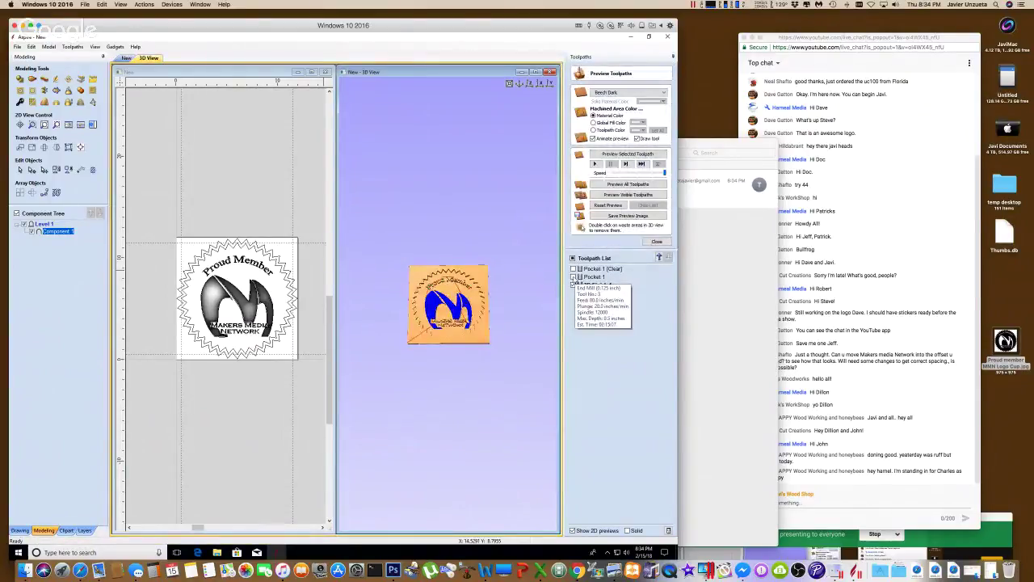
pyautogui.click(609, 205)
pyautogui.click(628, 184)
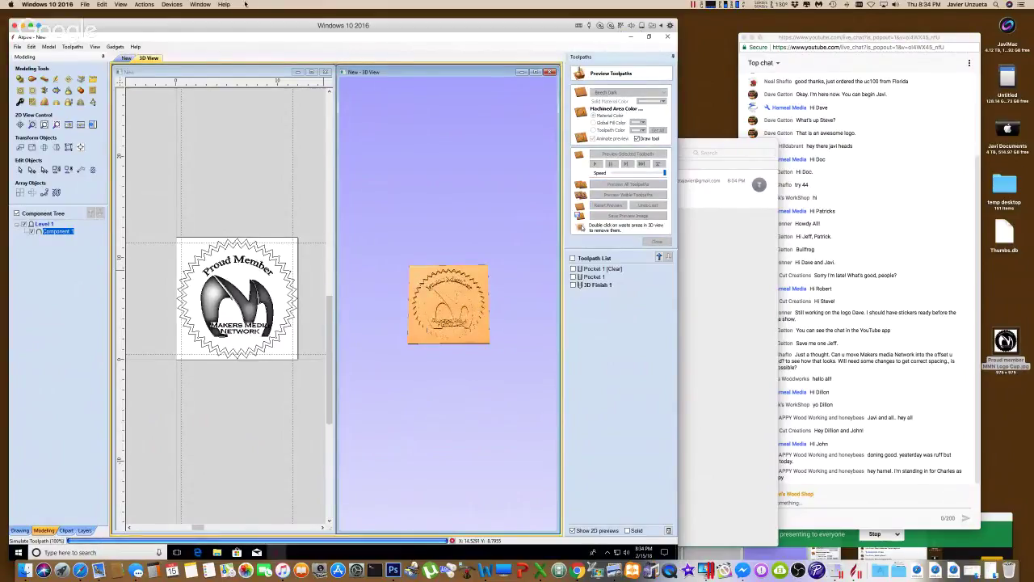
# - Hide the 2D view, enlarge the 3D preview, and open the 3D Finish 1 settings
pyautogui.click(298, 72)
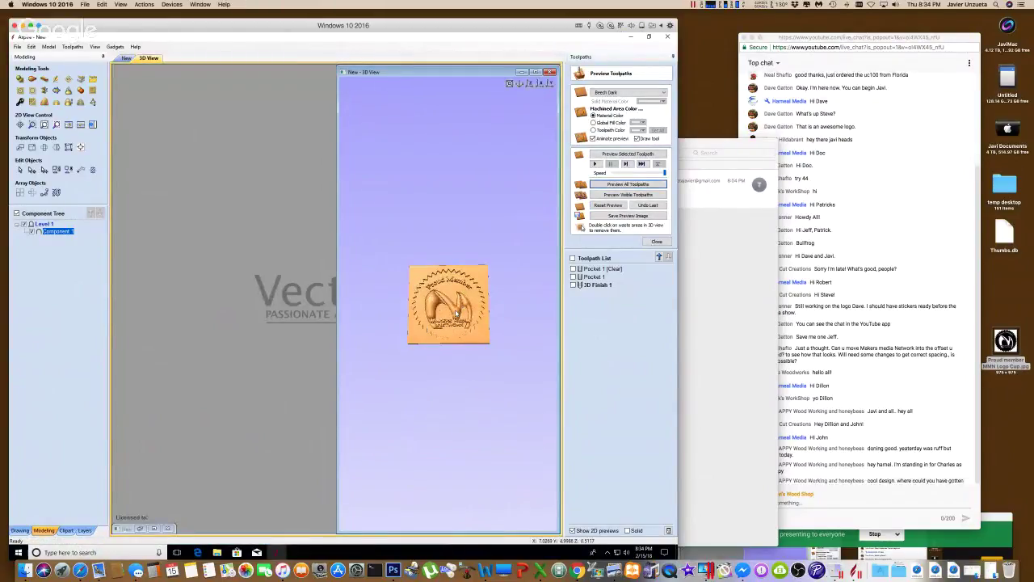
pyautogui.scroll(5, 456, 313)
pyautogui.scroll(-4, 457, 313)
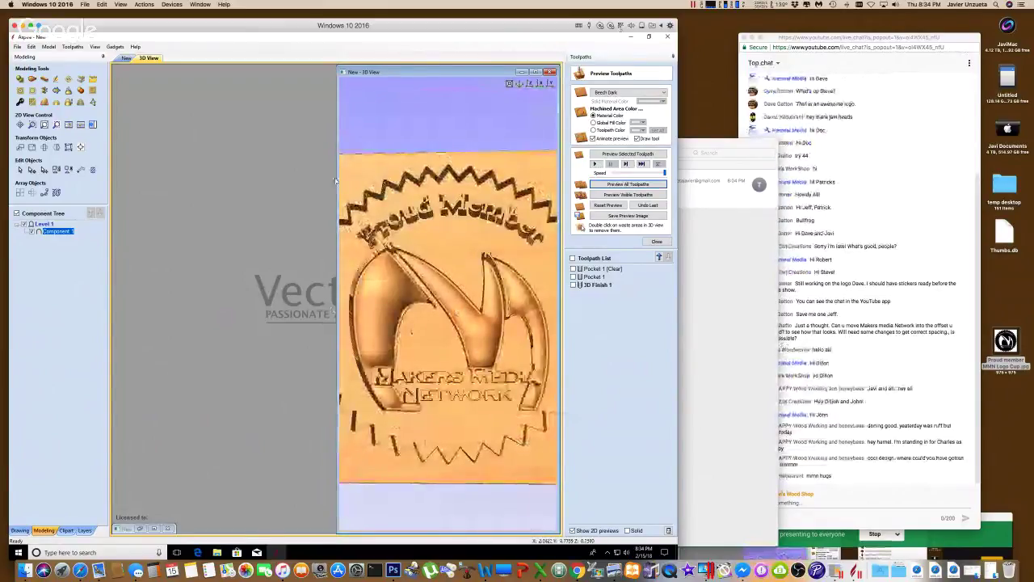
pyautogui.moveTo(335, 176); pyautogui.dragTo(171, 176)
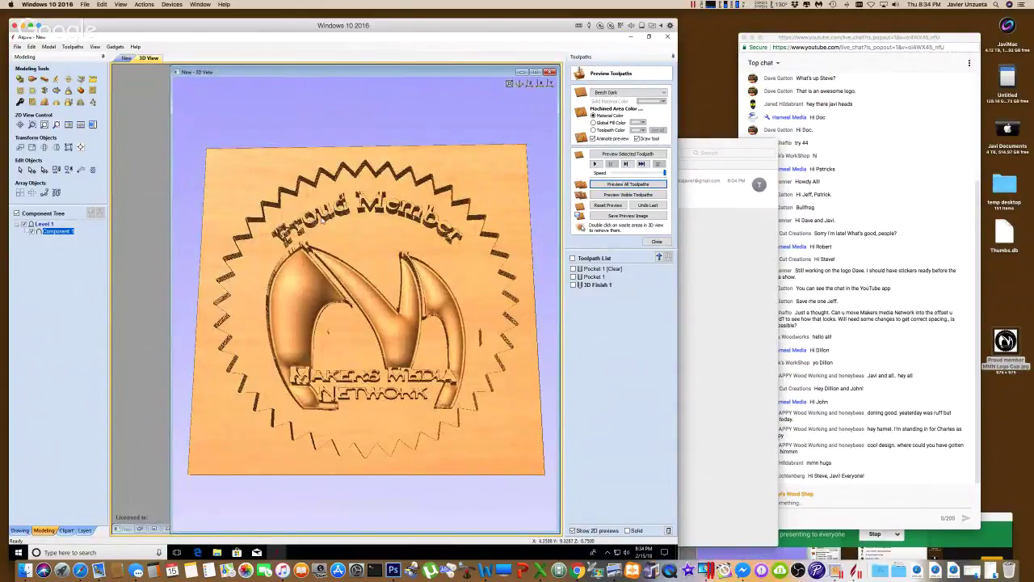
pyautogui.scroll(3, 322, 220)
pyautogui.scroll(-4, 327, 226)
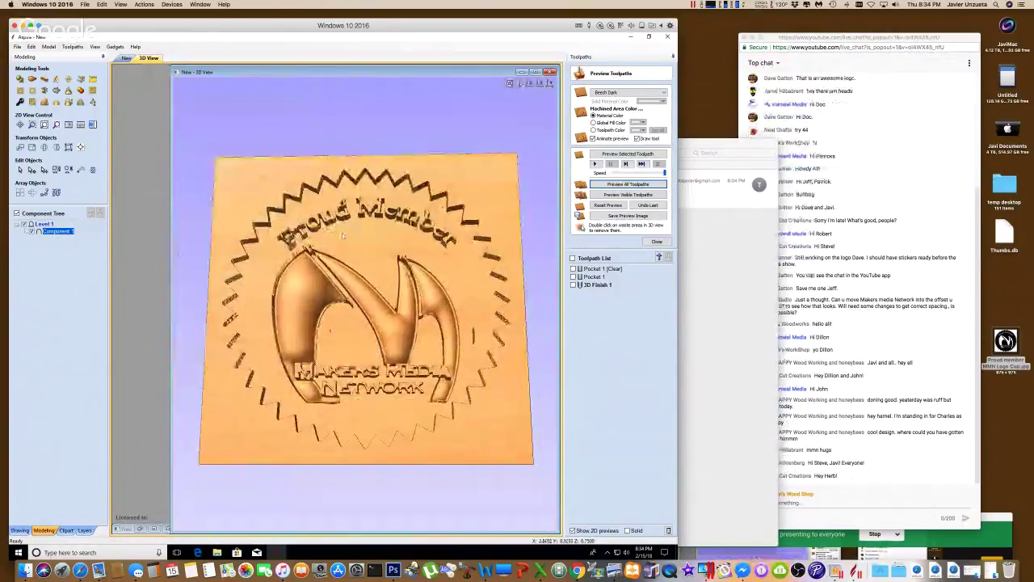
pyautogui.scroll(3, 348, 234)
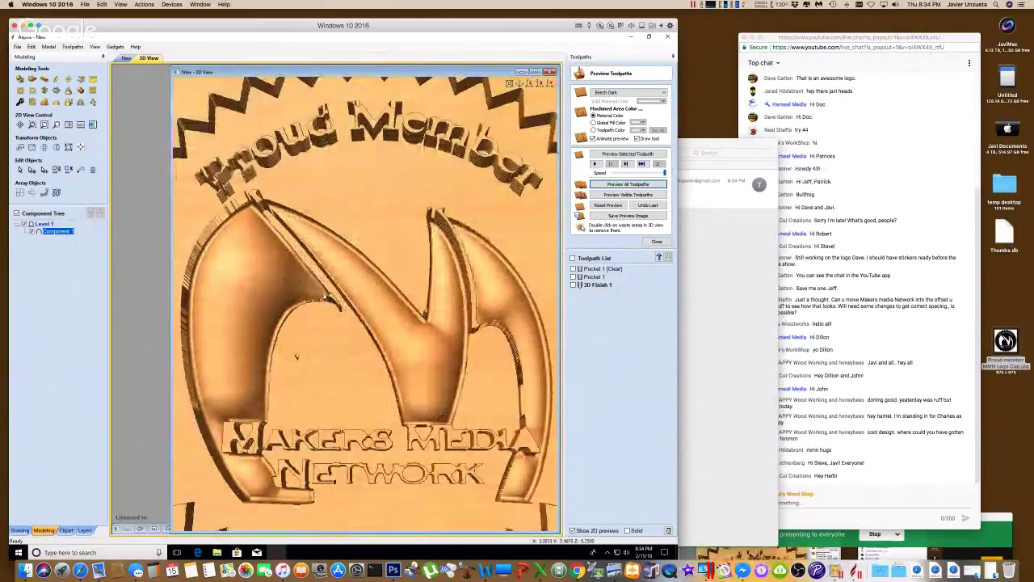
pyautogui.doubleClick(602, 284)
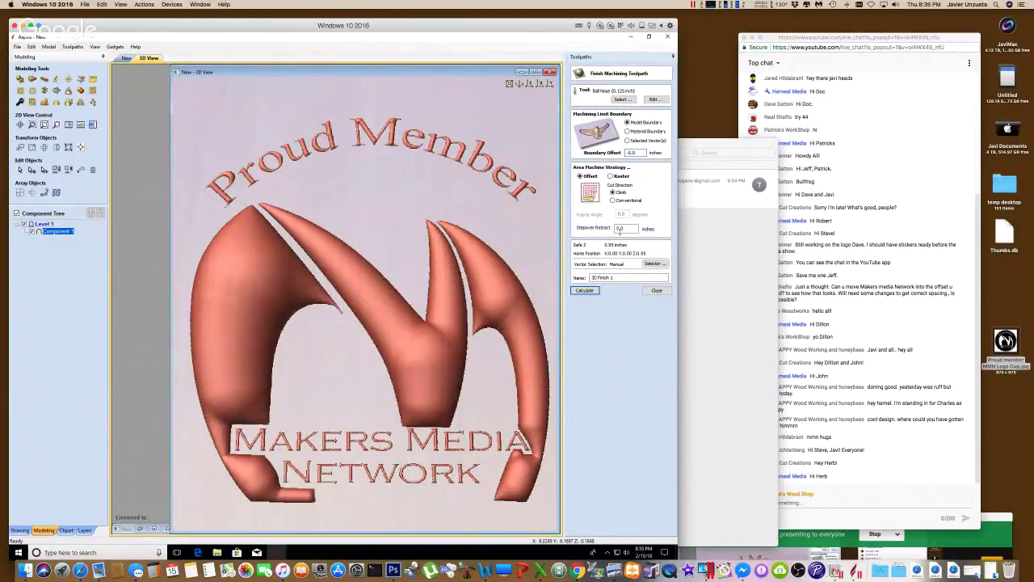
# - Recalculate 3D Finish 1, rerun the wood simulation from a reset preview, and reopen its settings
pyautogui.click(585, 290)
pyautogui.click(608, 205)
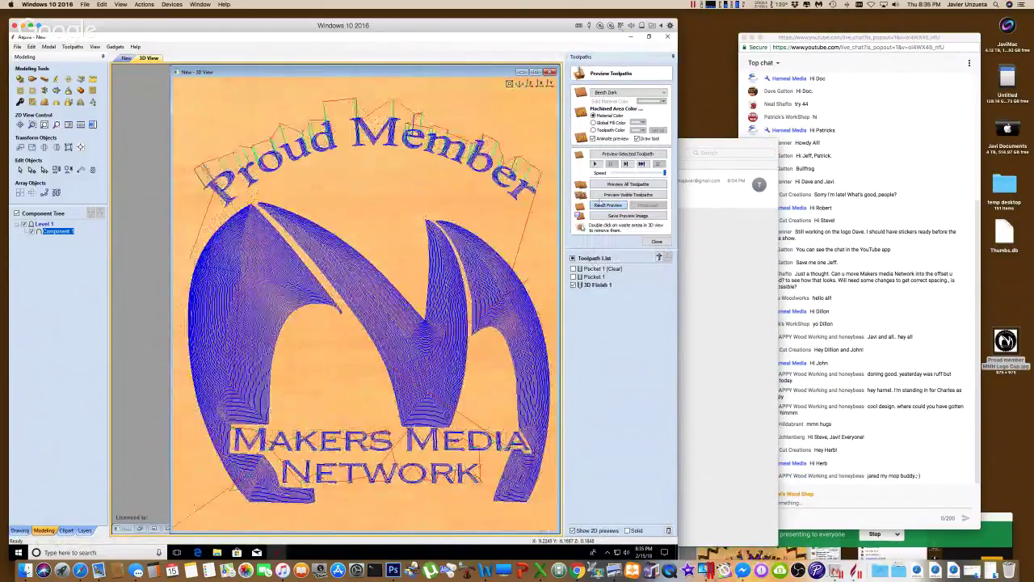
pyautogui.click(604, 188)
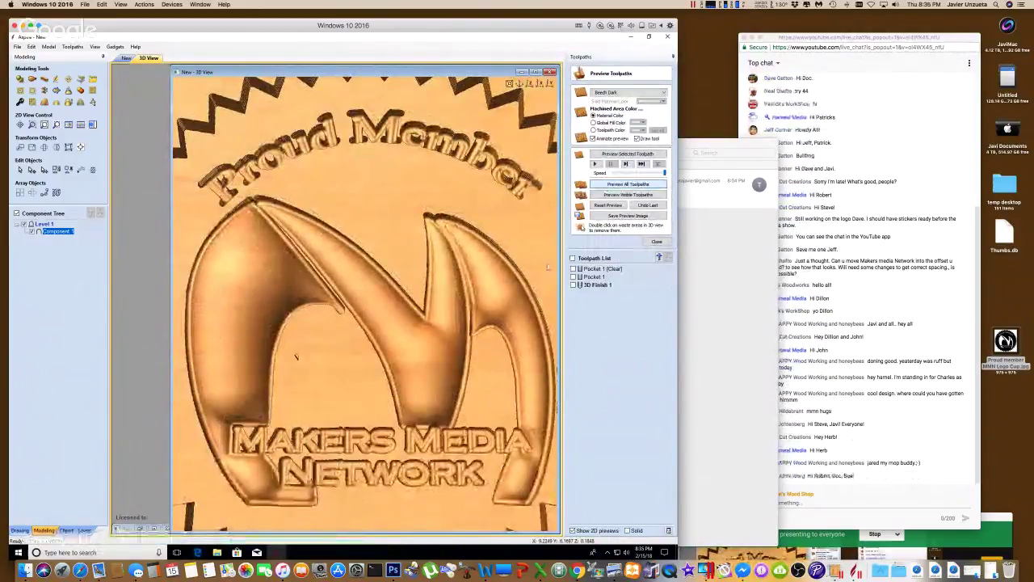
pyautogui.click(602, 285)
pyautogui.doubleClick(602, 286)
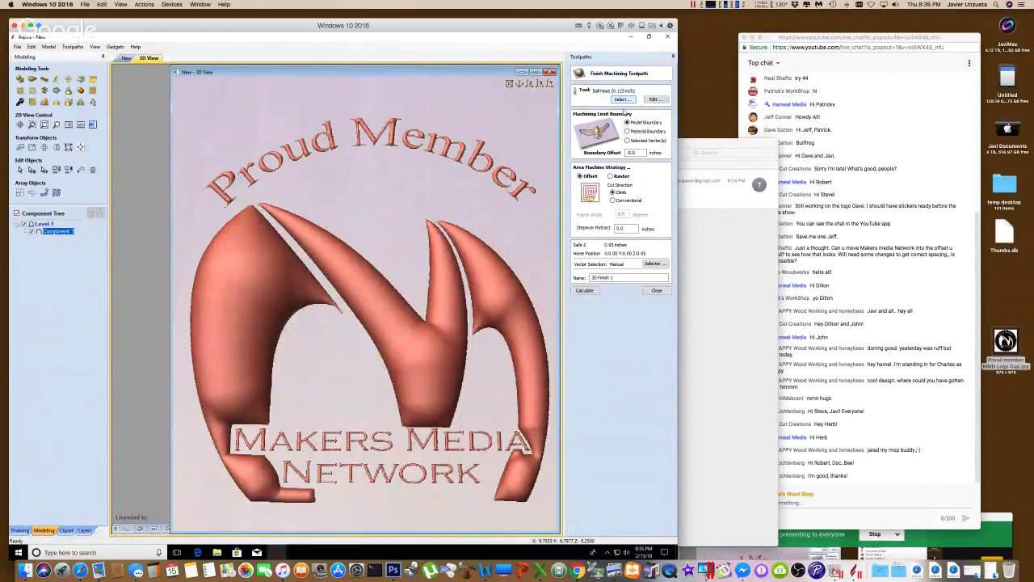
# - Review the current ball nose tool's details and open the Tool Database
pyautogui.click(625, 98)
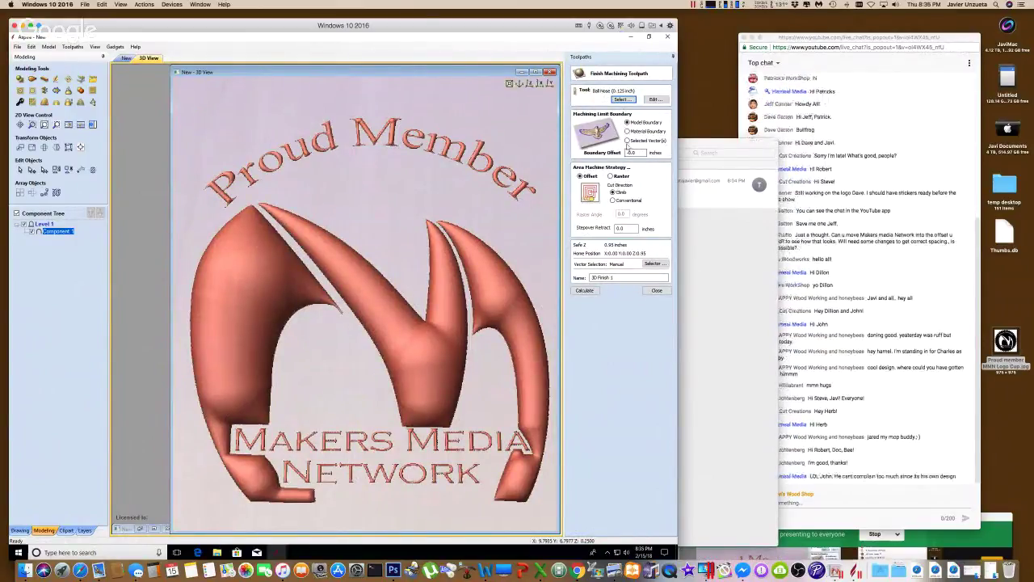
pyautogui.click(655, 99)
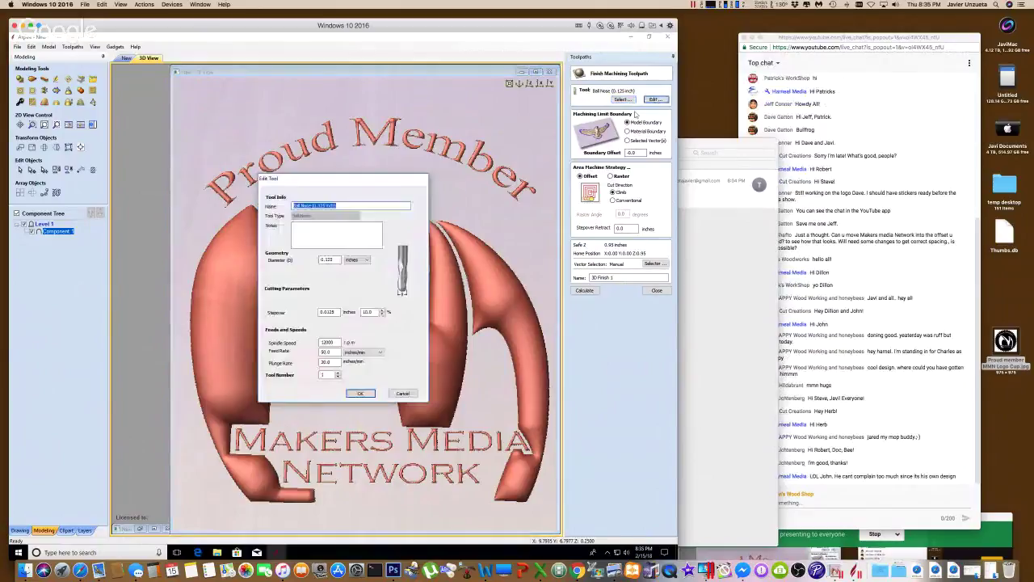
pyautogui.click(401, 393)
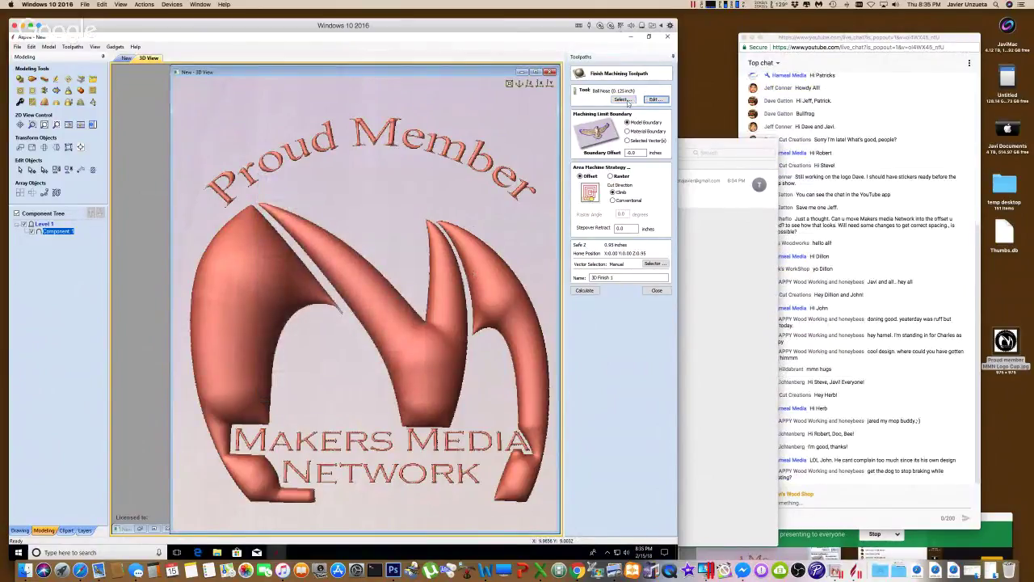
pyautogui.click(624, 99)
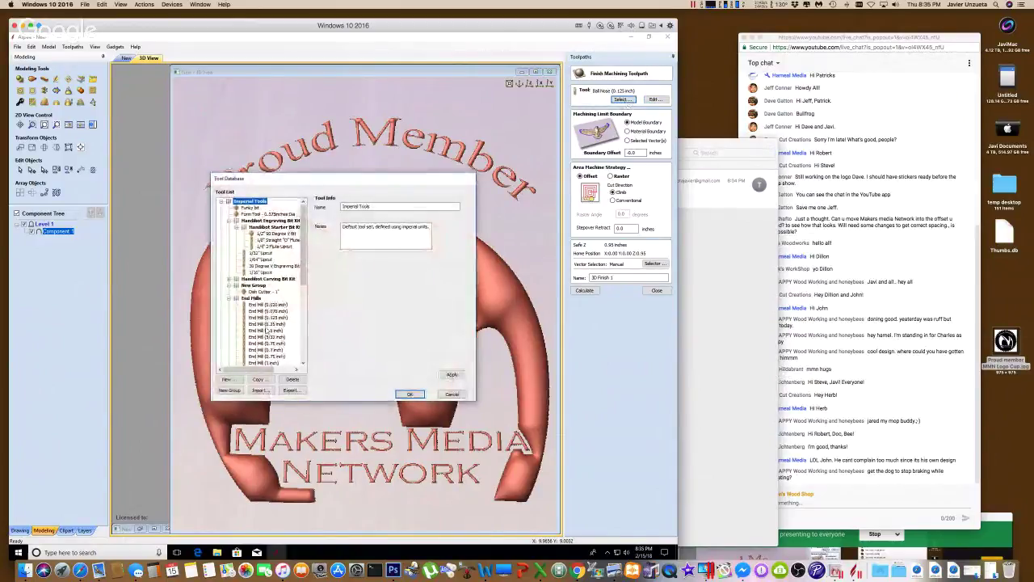
pyautogui.click(305, 349)
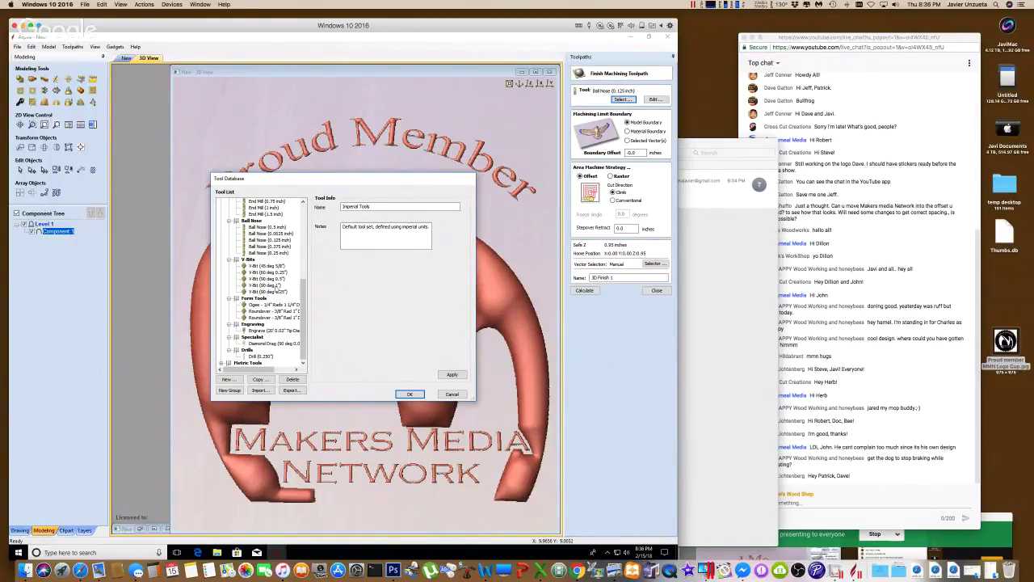
# - Duplicate the Ball Nose (0.5 inch) tool and rename the copy to 0.0625 inch
pyautogui.click(260, 229)
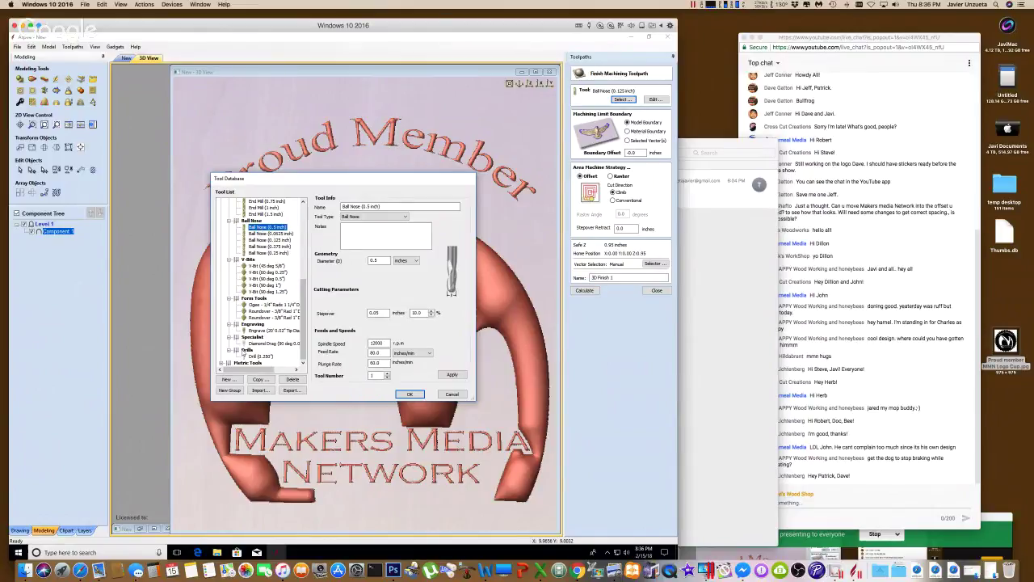
pyautogui.click(257, 381)
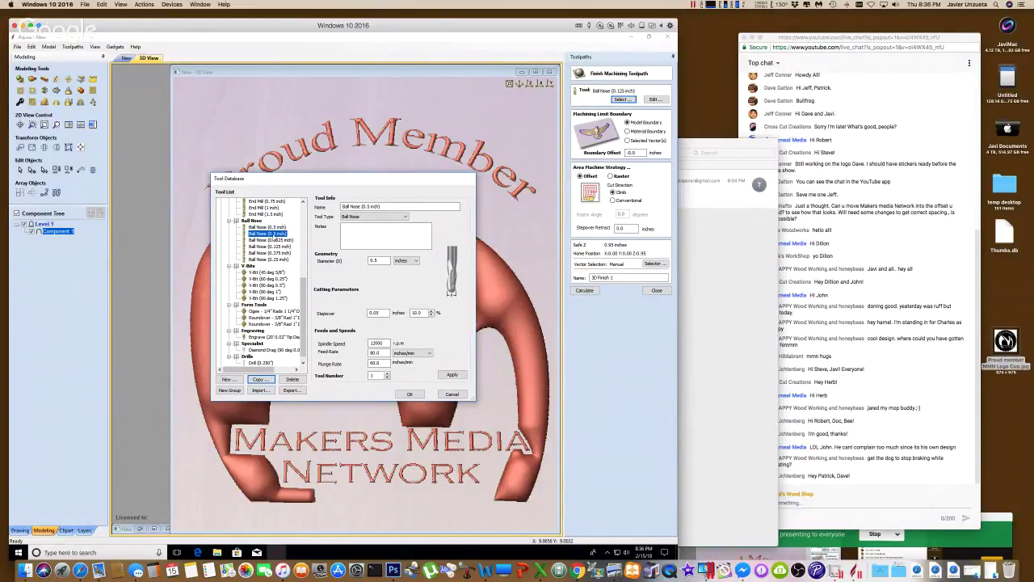
pyautogui.click(366, 207)
pyautogui.moveTo(366, 207); pyautogui.dragTo(372, 207)
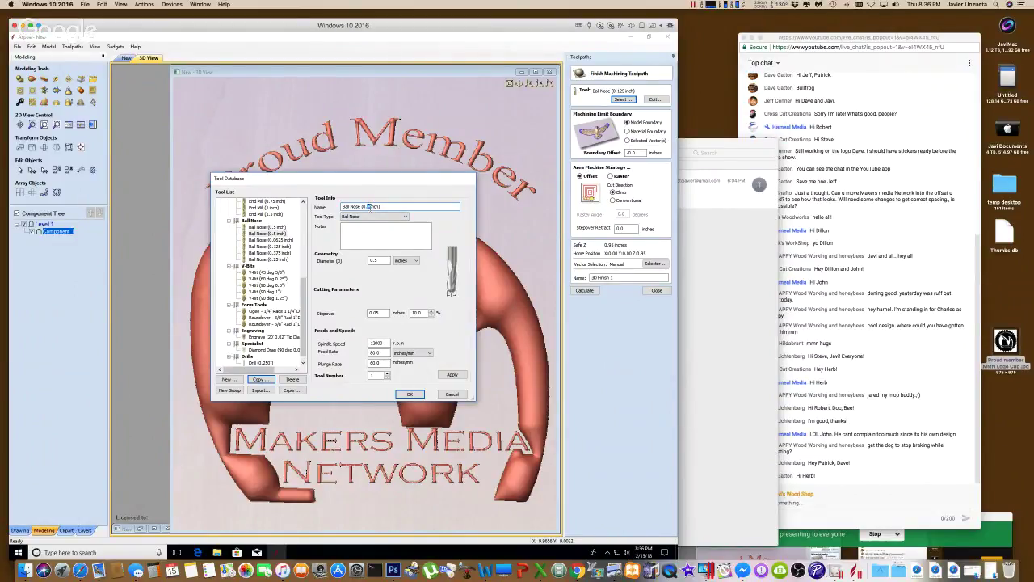
pyautogui.write('2')
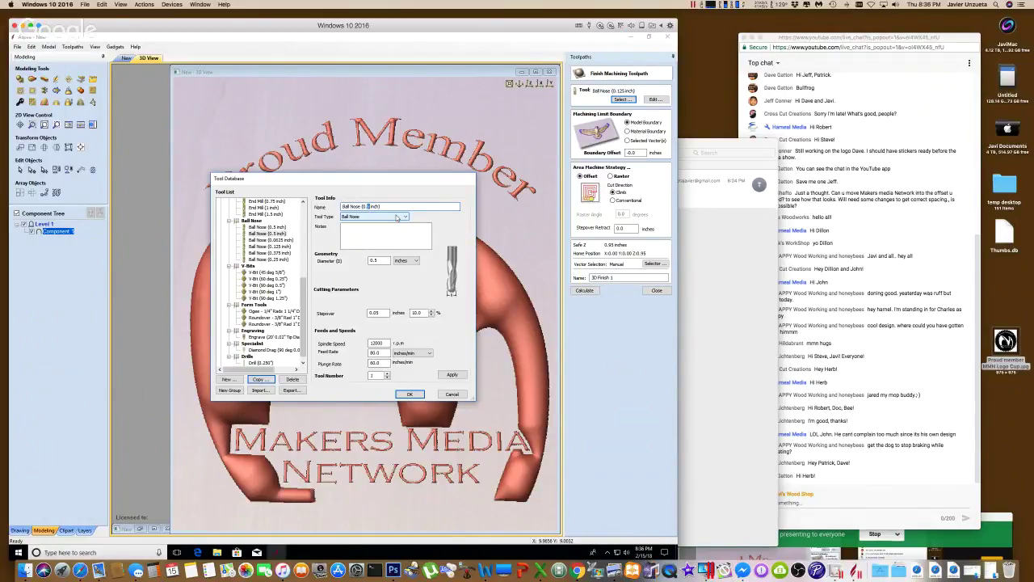
pyautogui.write('625')
pyautogui.press('BackSpace')
pyautogui.write('31')
# - Set the new tool's diameter to 0.0625 inches, confirm it, and recalculate 3D Finish 1
pyautogui.doubleClick(380, 260)
pyautogui.write('0.0625')
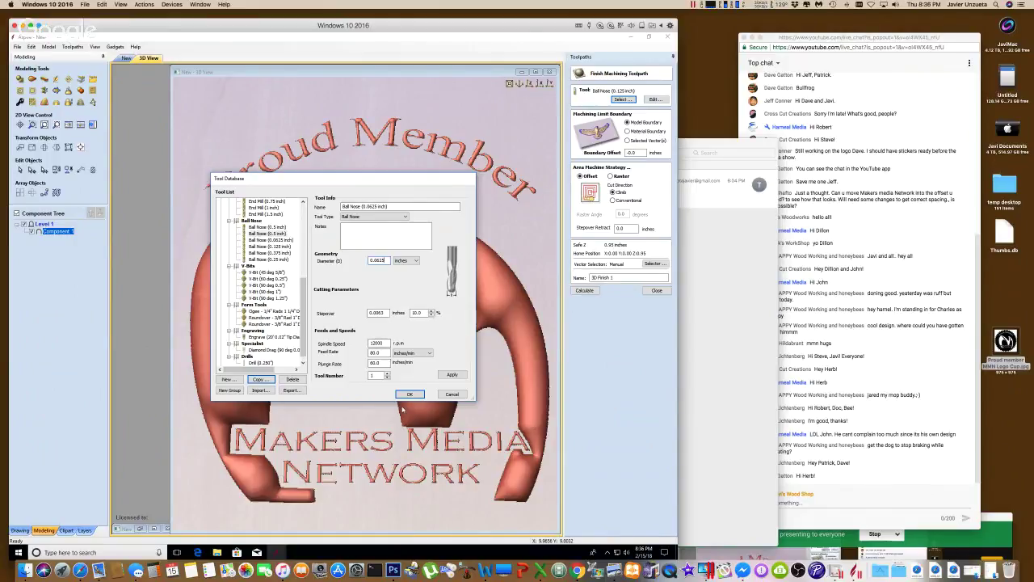
pyautogui.click(450, 376)
pyautogui.click(410, 394)
pyautogui.click(585, 291)
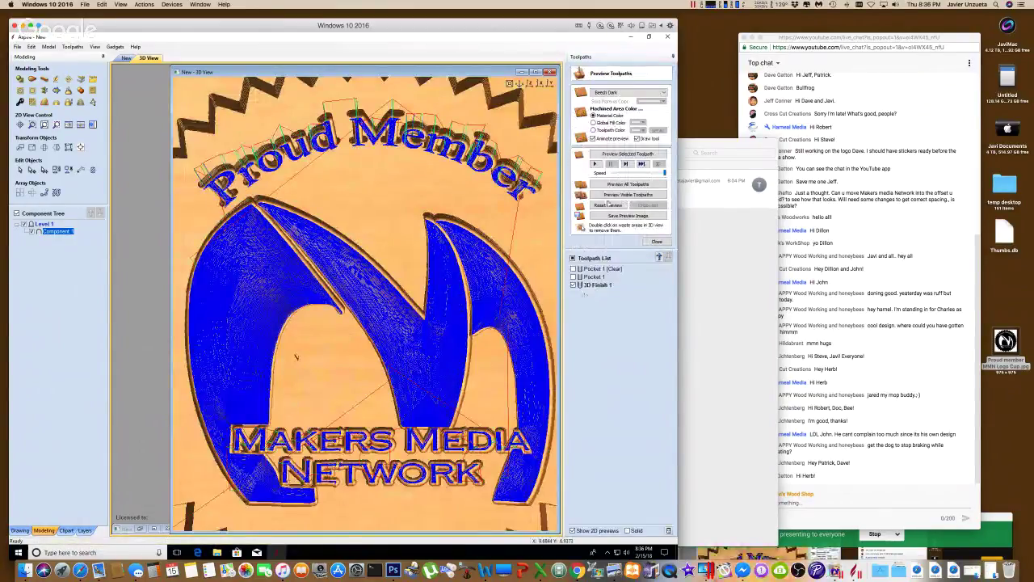
# - Reset the preview and simulate all toolpaths with the finer 0.0625-inch ball nose finish
pyautogui.click(608, 204)
pyautogui.click(610, 185)
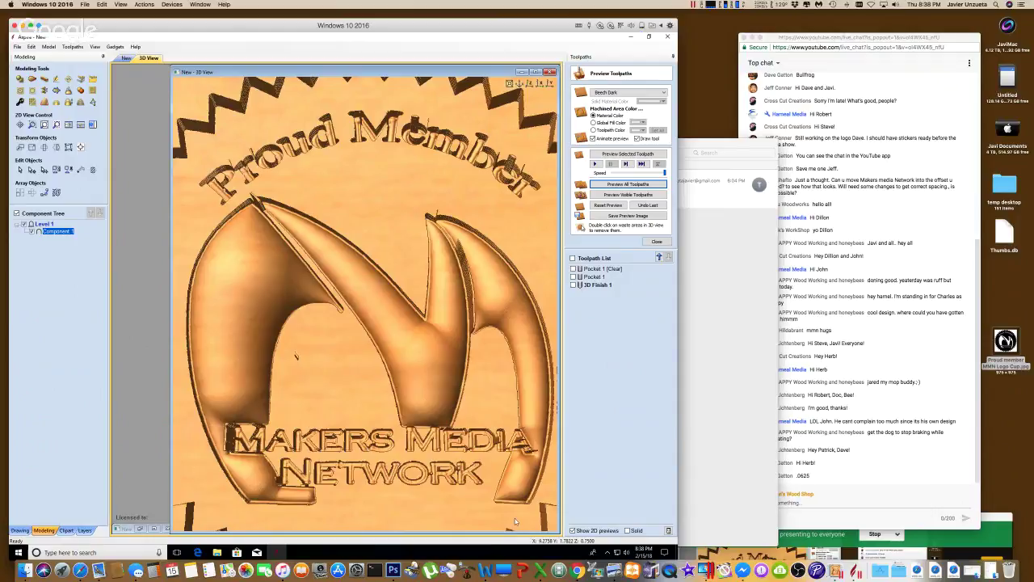
pyautogui.scroll(5, 507, 507)
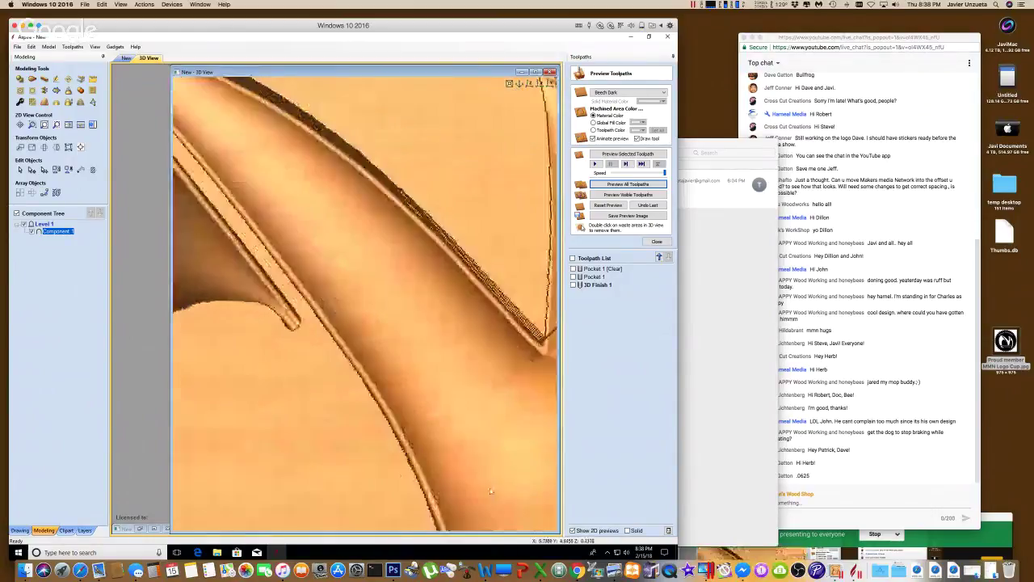
pyautogui.scroll(-3, 488, 488)
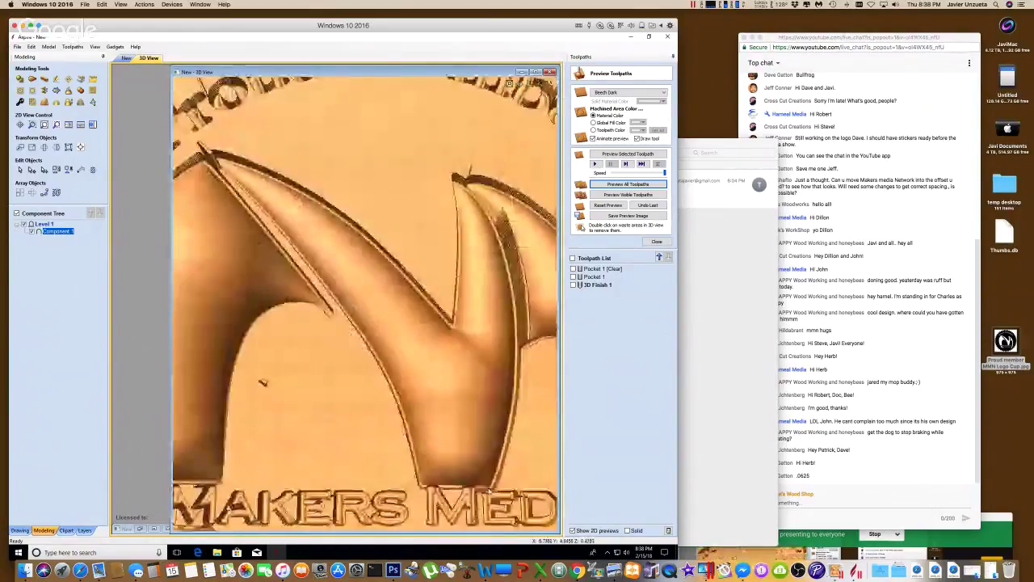
pyautogui.scroll(-2, 295, 358)
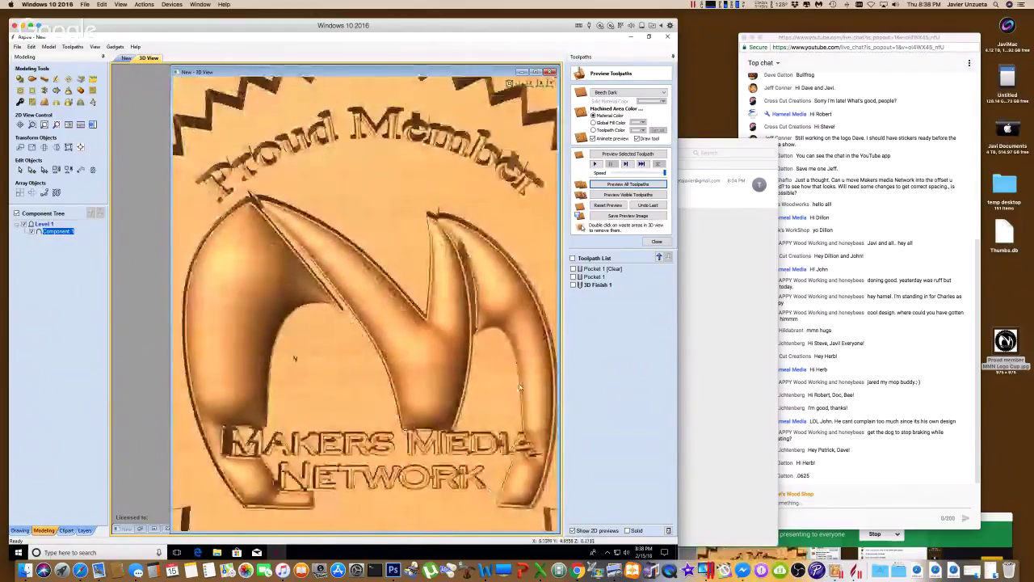
pyautogui.scroll(-2, 296, 358)
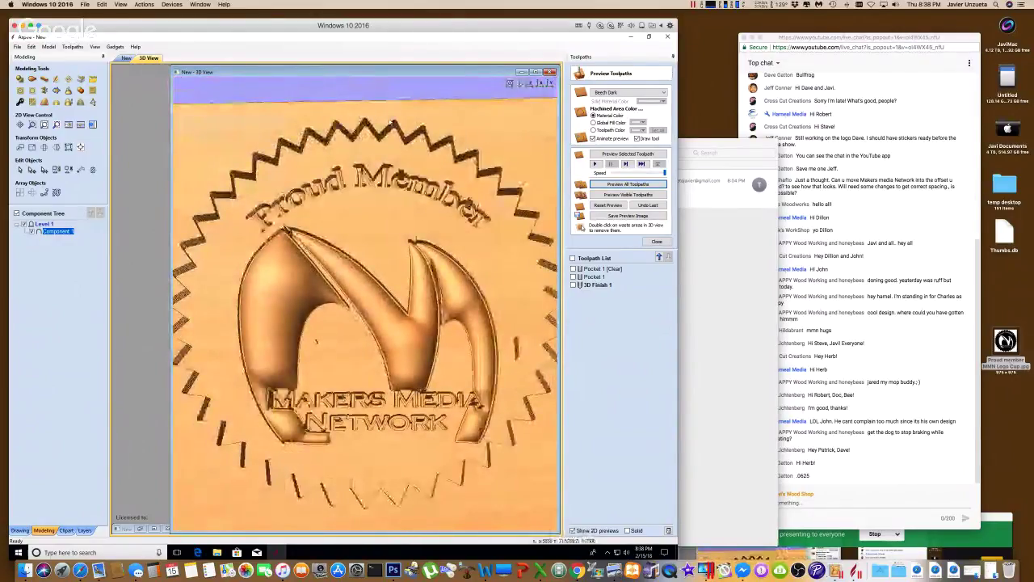
pyautogui.moveTo(316, 342); pyautogui.dragTo(435, 322)
pyautogui.moveTo(333, 337); pyautogui.dragTo(410, 343)
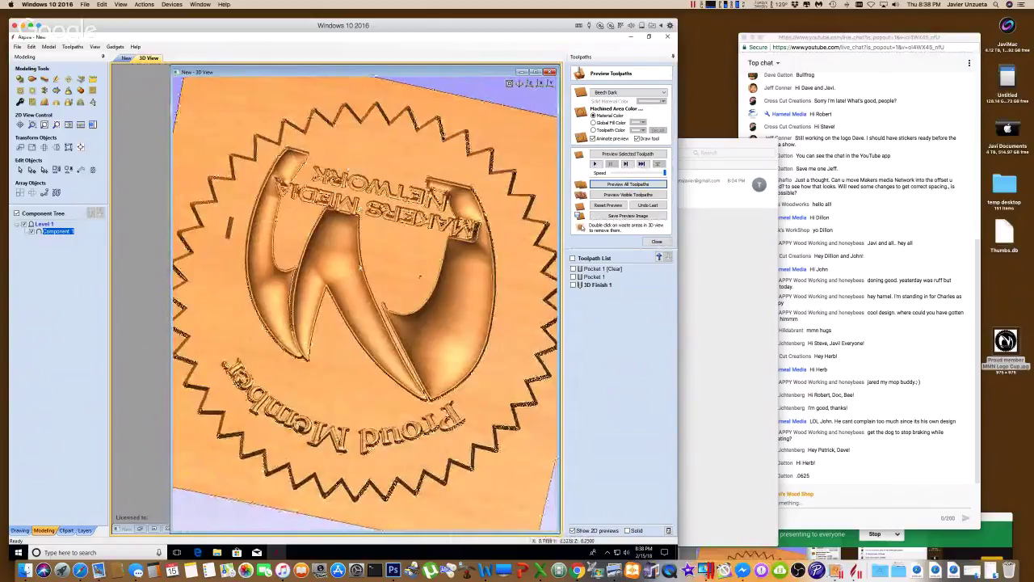
pyautogui.moveTo(421, 278); pyautogui.dragTo(328, 213)
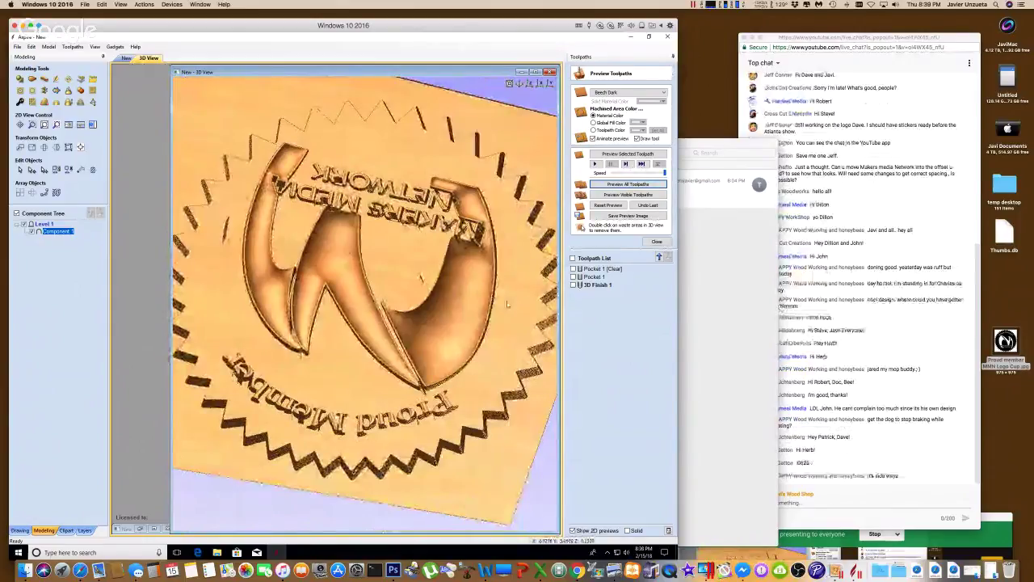
pyautogui.moveTo(507, 303); pyautogui.dragTo(513, 279)
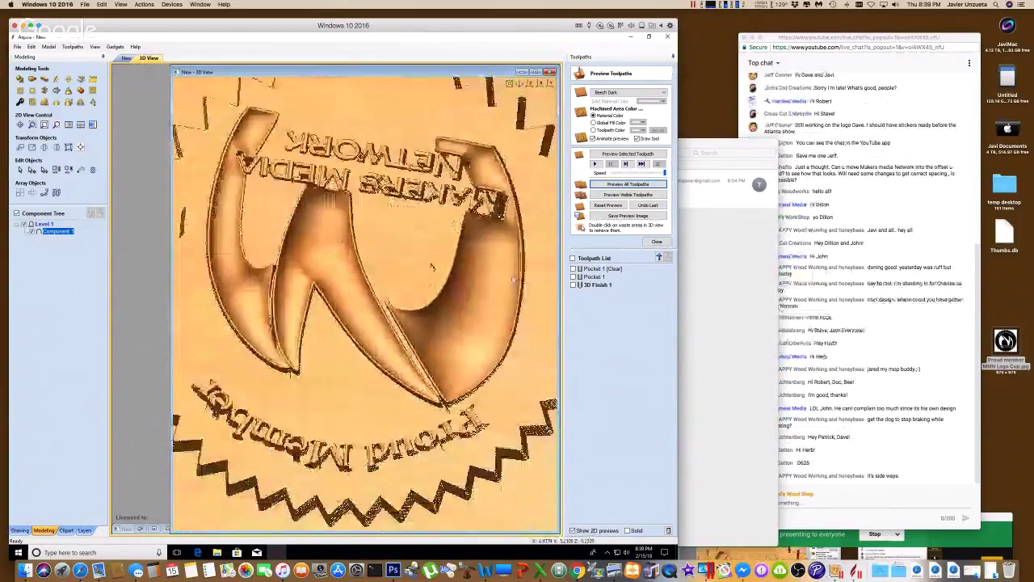
pyautogui.moveTo(432, 267); pyautogui.dragTo(303, 404)
pyautogui.scroll(-5, 303, 405)
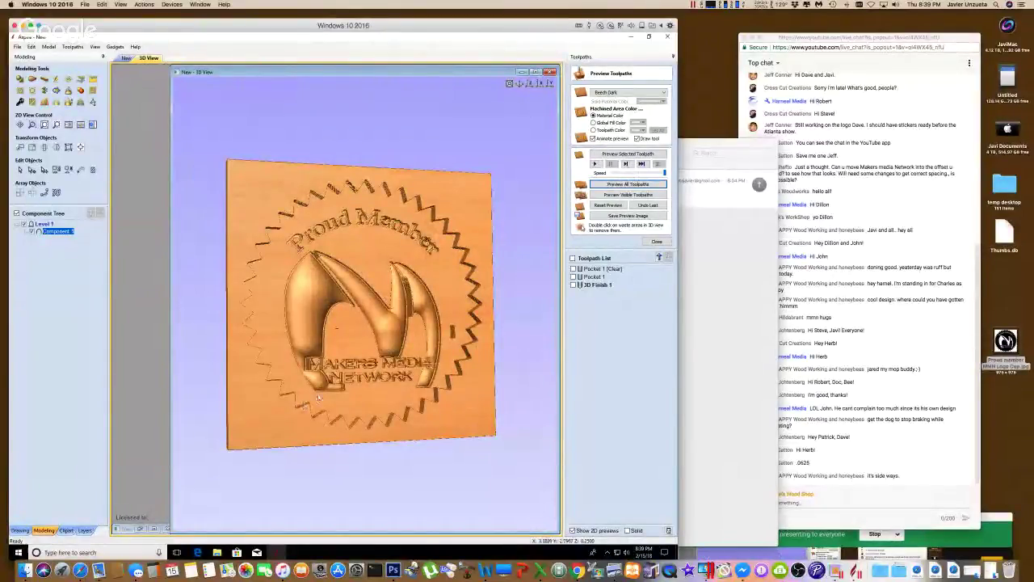
pyautogui.moveTo(304, 406); pyautogui.dragTo(301, 401)
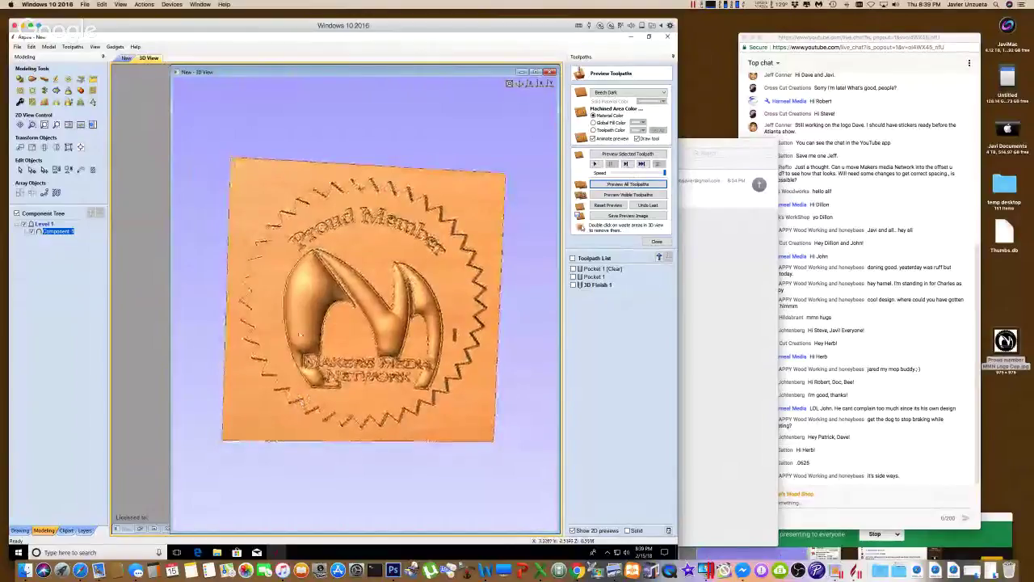
# - Close the toolpath preview and bring up the 2D design beside the 3D view
pyautogui.click(127, 59)
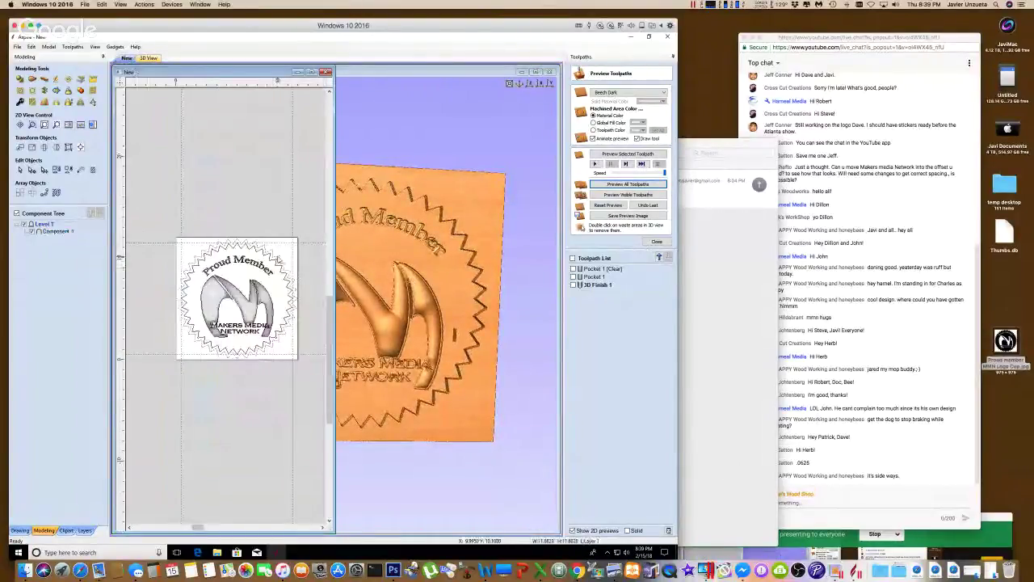
pyautogui.click(542, 184)
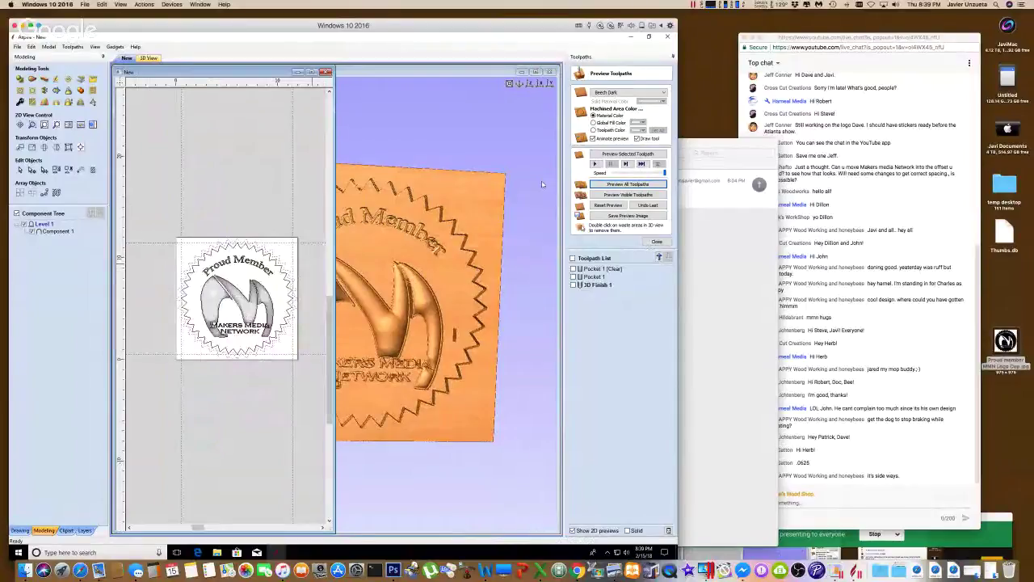
pyautogui.click(657, 242)
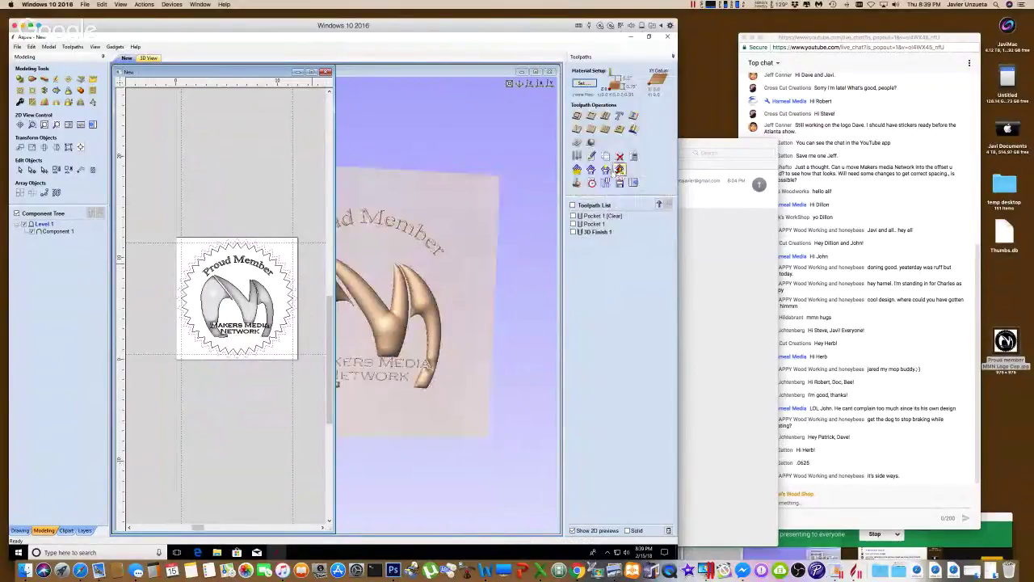
# - Create an outside 2D profile toolpath with 0.75-inch cut depth and calculate it
pyautogui.click(592, 117)
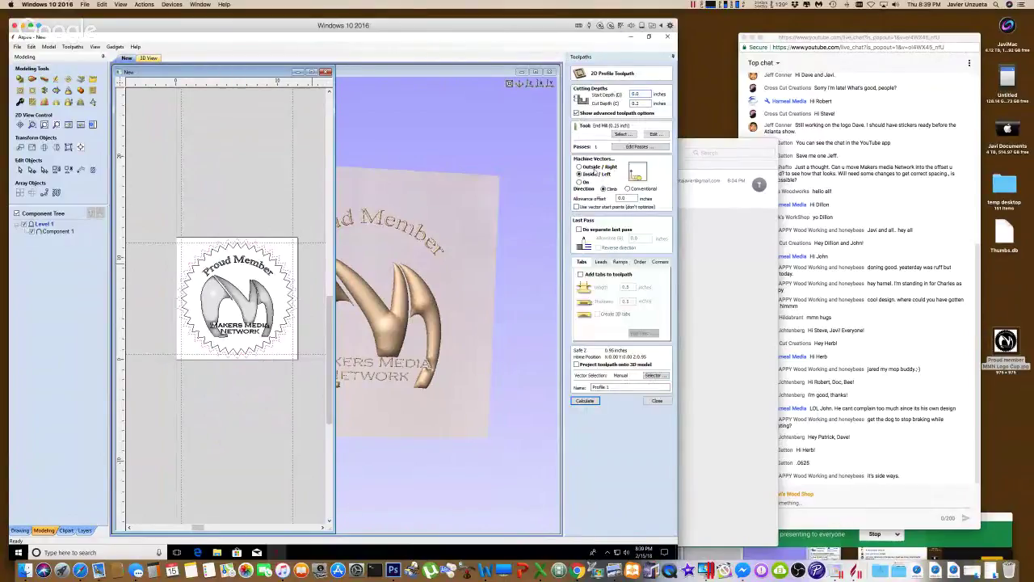
pyautogui.click(594, 167)
pyautogui.moveTo(636, 104); pyautogui.dragTo(663, 110)
pyautogui.write('0.75')
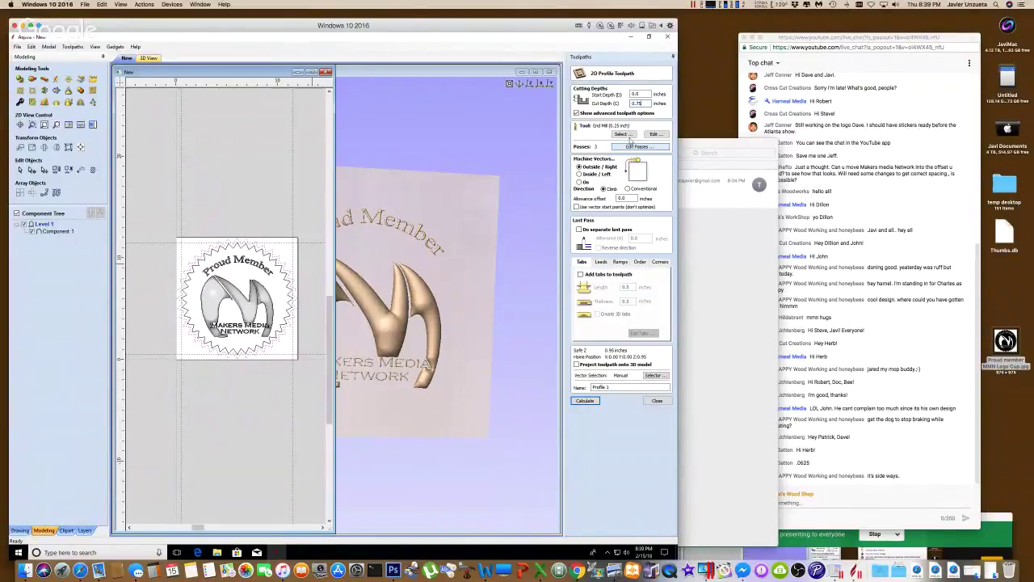
pyautogui.click(585, 401)
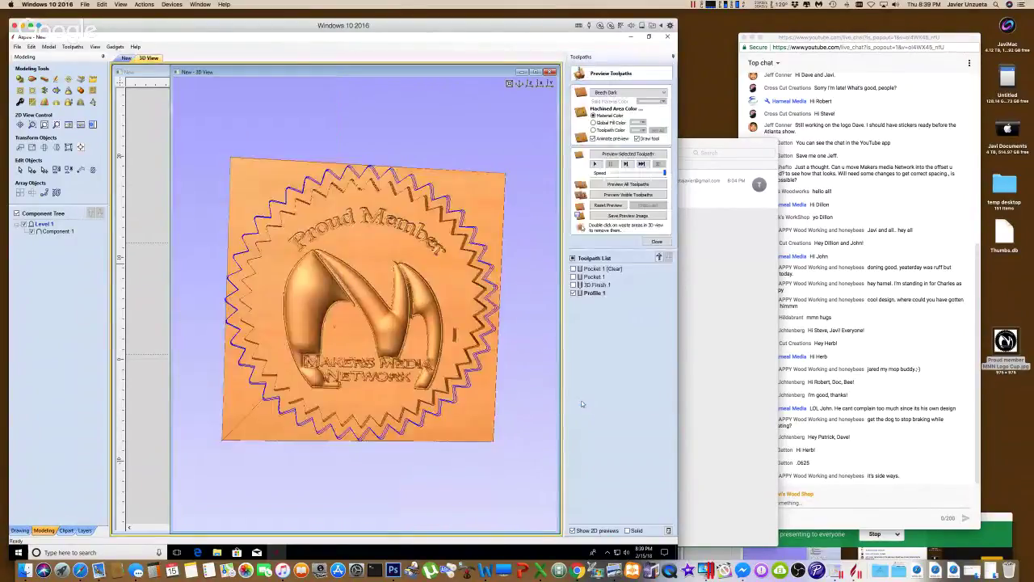
# - Reset and preview all toolpaths in wood, removing the three waste fragments at the star's right and bottom edges
pyautogui.click(610, 205)
pyautogui.click(606, 184)
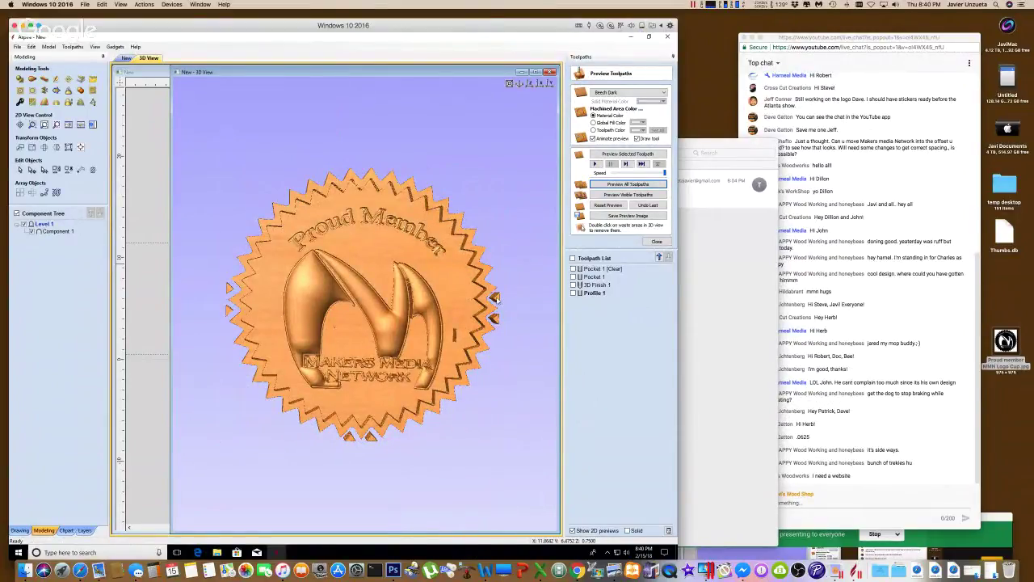
pyautogui.doubleClick(498, 297)
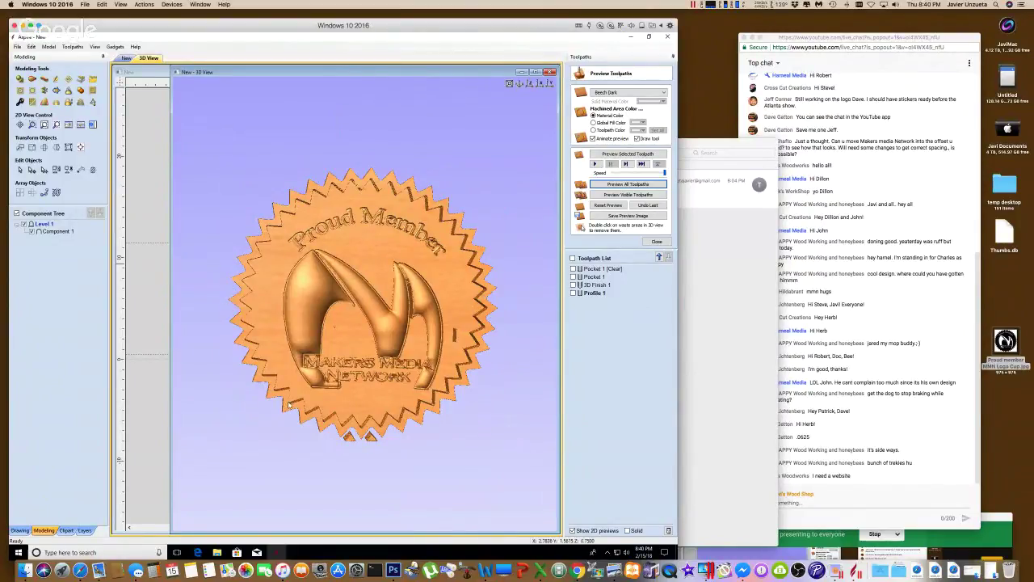
pyautogui.doubleClick(349, 437)
pyautogui.doubleClick(372, 440)
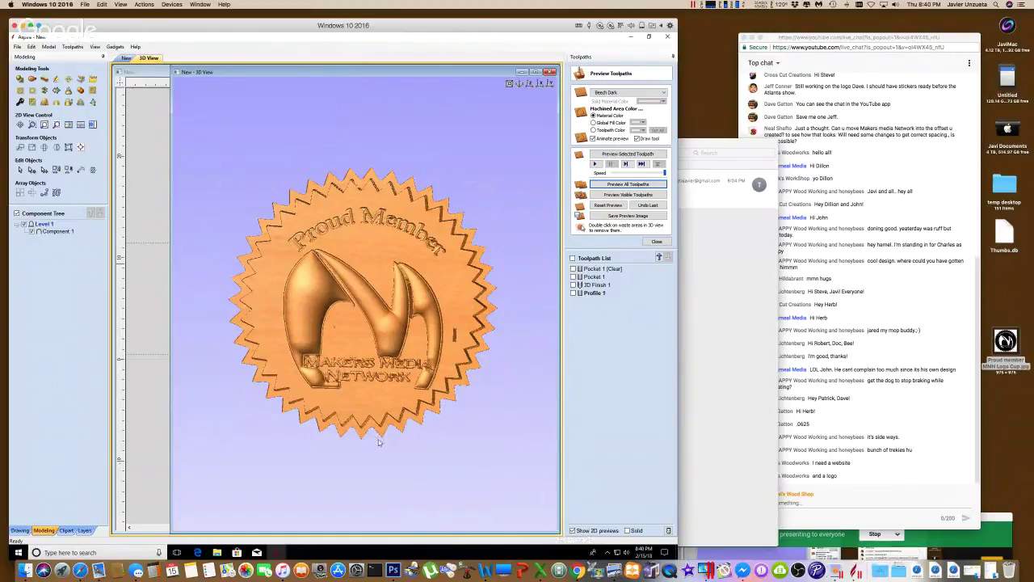
pyautogui.moveTo(359, 452); pyautogui.dragTo(376, 315)
pyautogui.scroll(6, 377, 307)
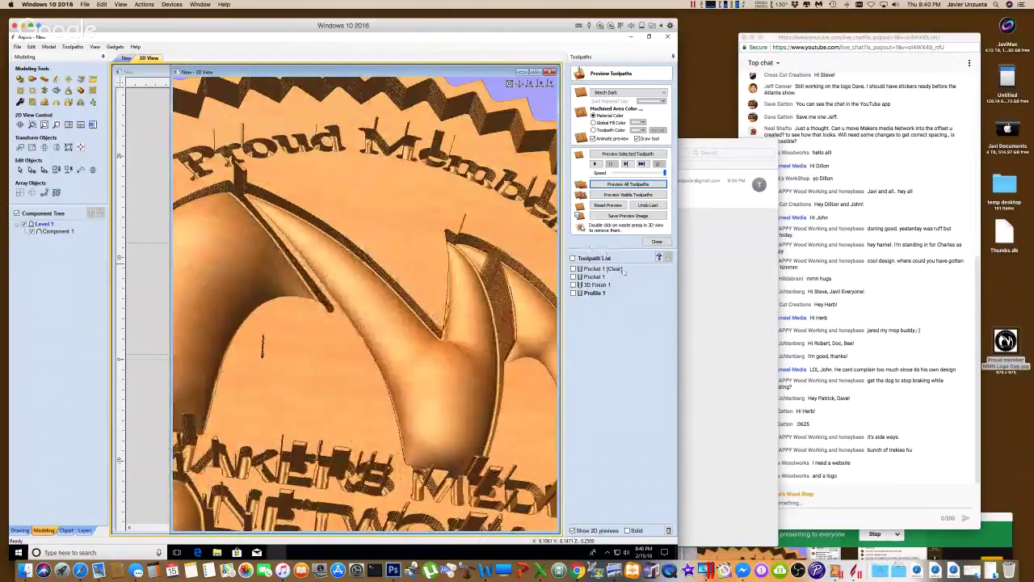
# - Close the preview, check the Pocket and 3D Finish settings unchanged, and show the 2D view
pyautogui.click(657, 241)
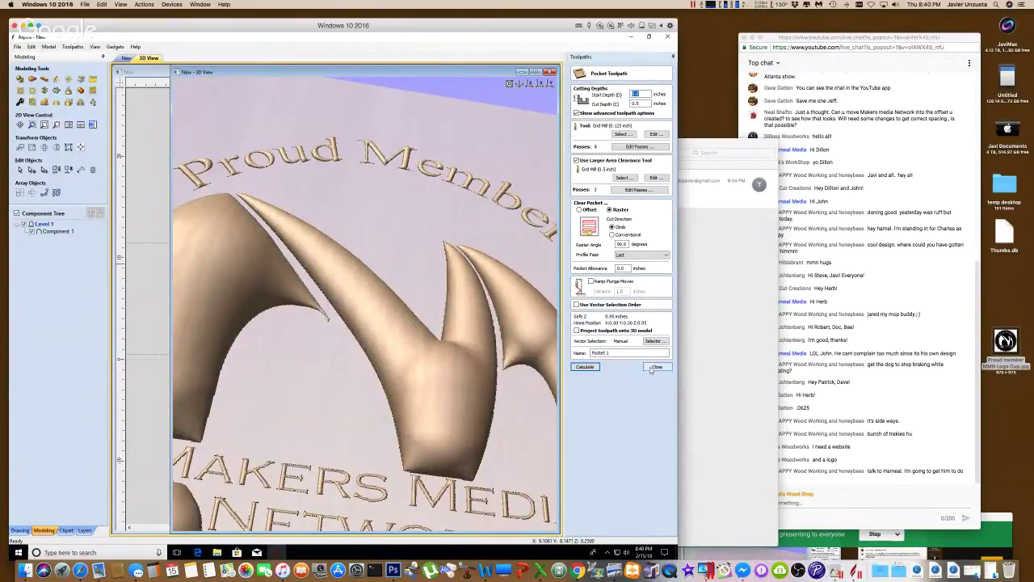
pyautogui.click(585, 367)
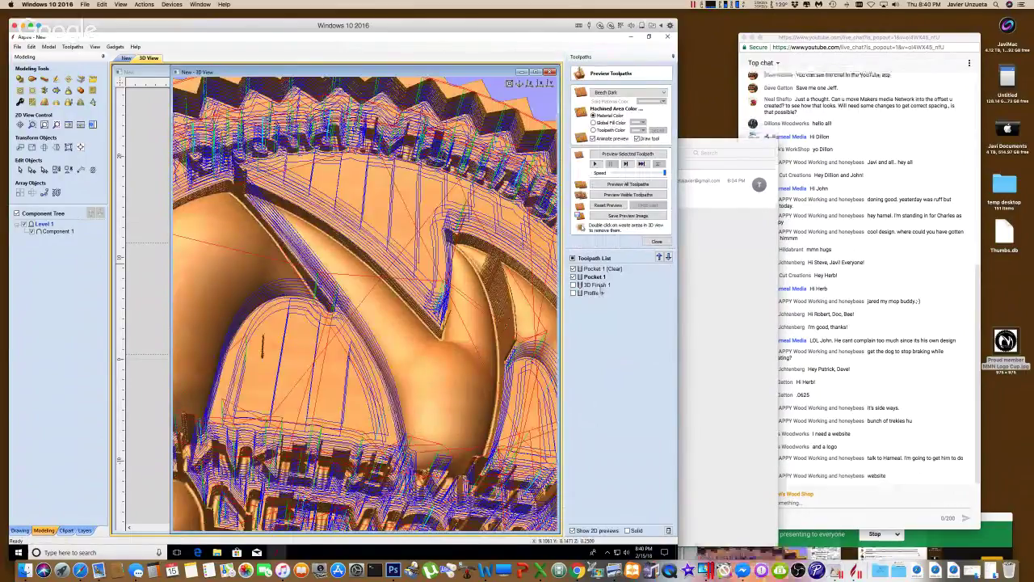
pyautogui.doubleClick(598, 286)
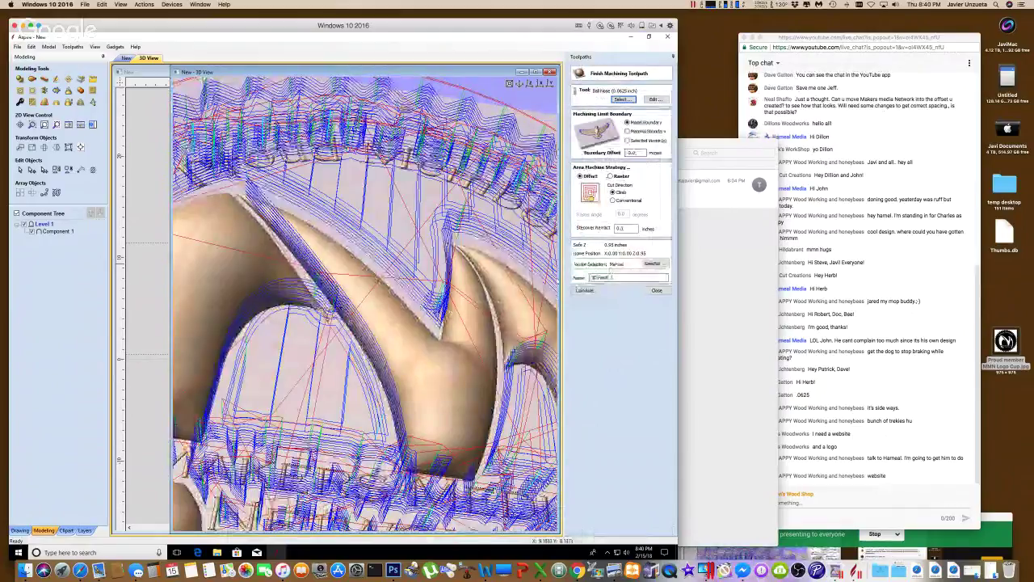
pyautogui.click(653, 292)
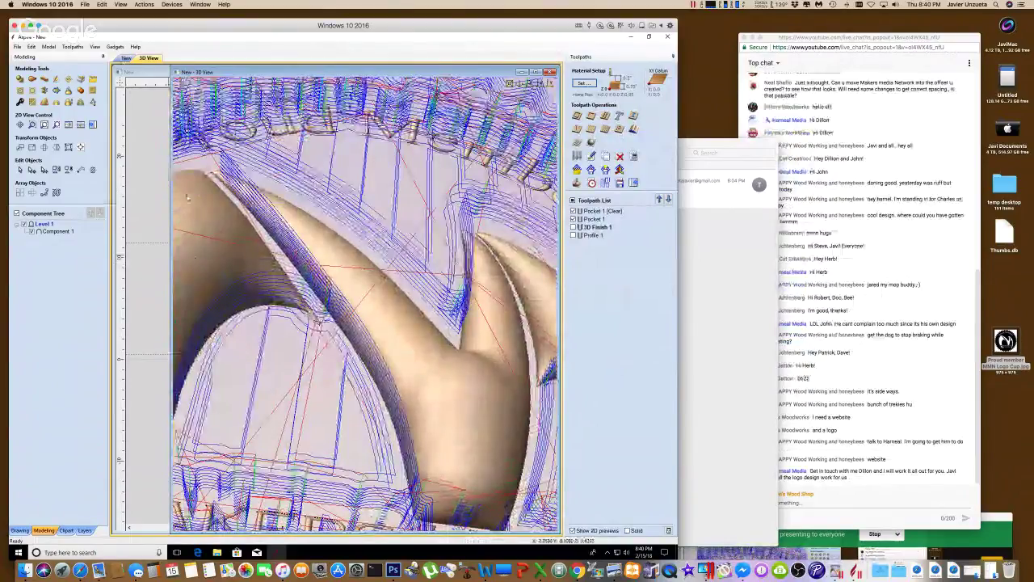
pyautogui.click(127, 58)
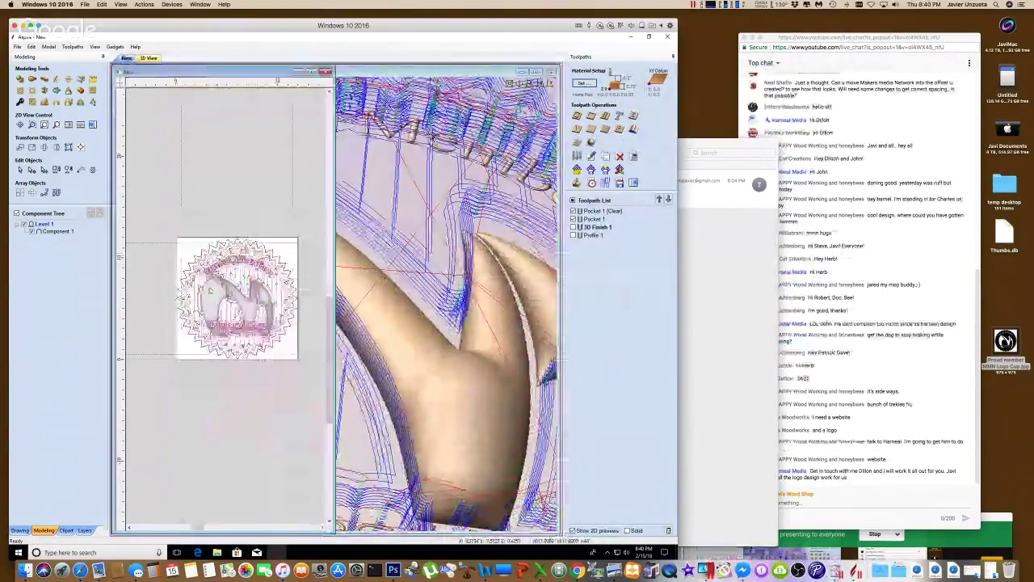
# - Lower Component 1's shape height to 0.5 inches in its properties
pyautogui.click(55, 231)
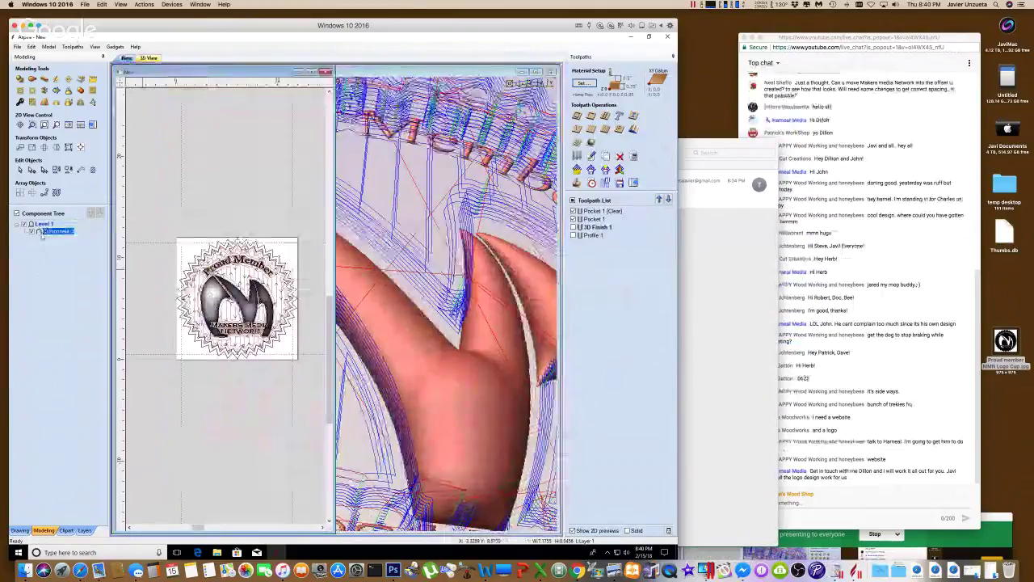
pyautogui.doubleClick(50, 231)
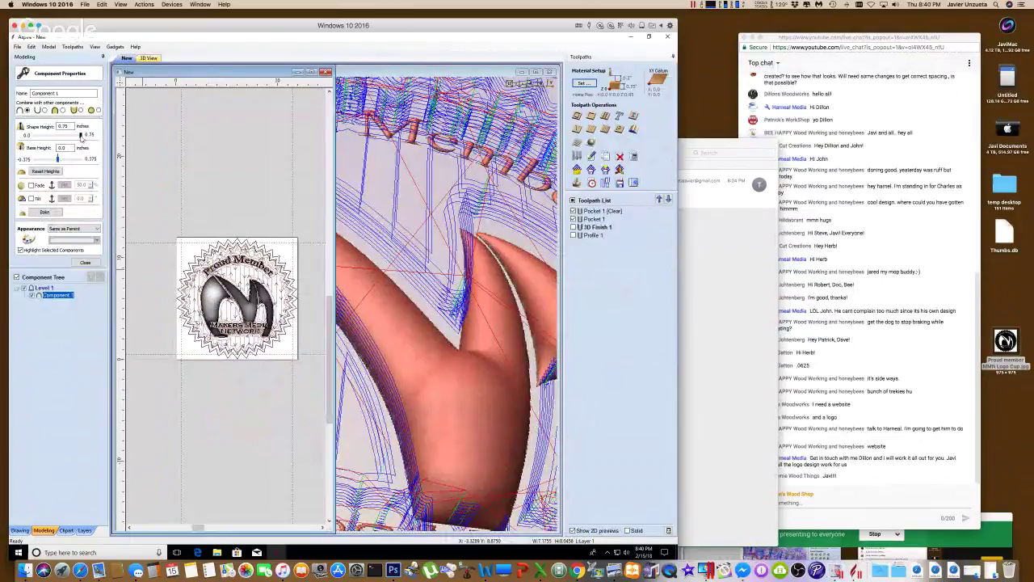
pyautogui.moveTo(81, 138); pyautogui.dragTo(70, 139)
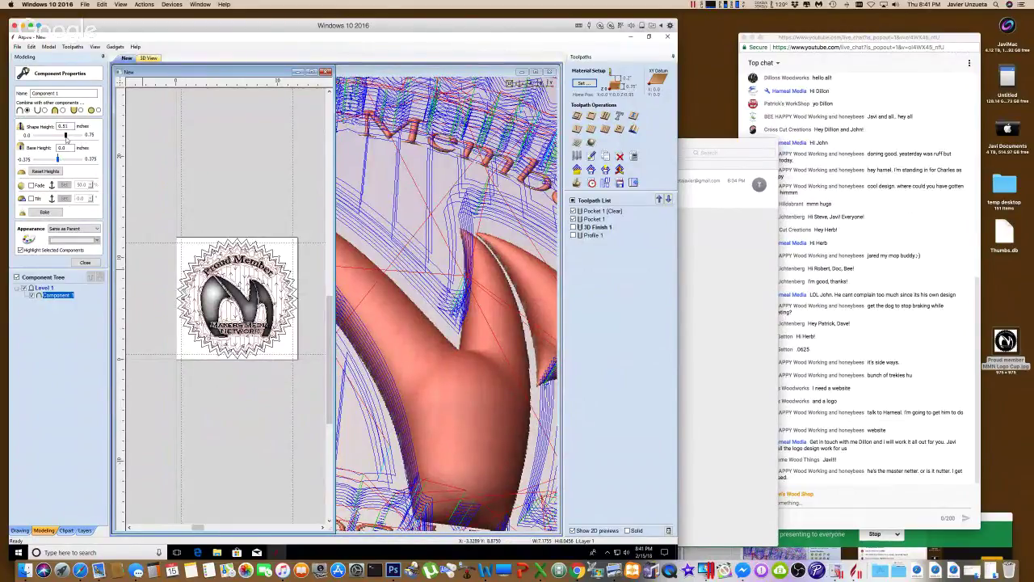
pyautogui.moveTo(67, 139); pyautogui.dragTo(65, 139)
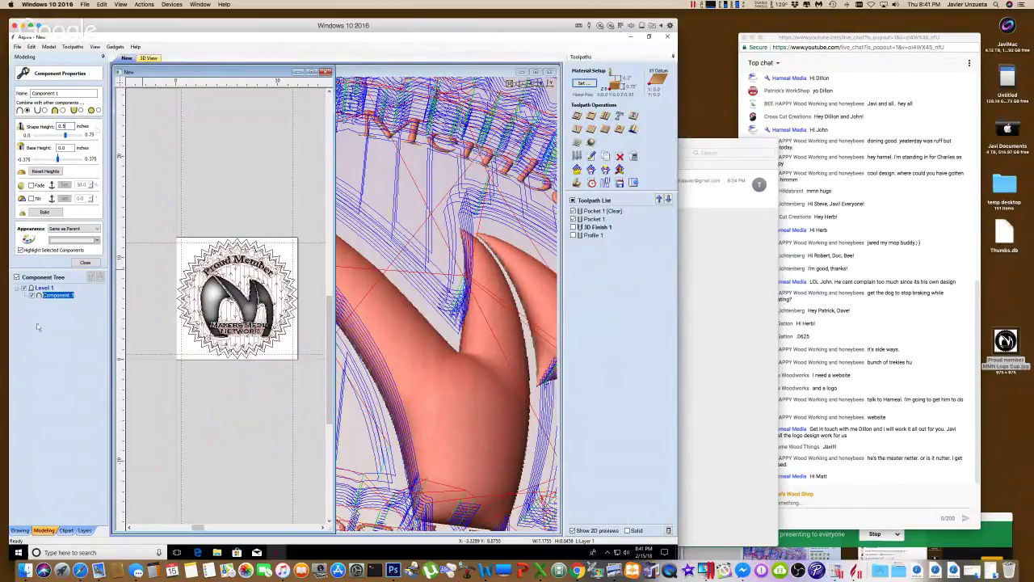
pyautogui.click(77, 264)
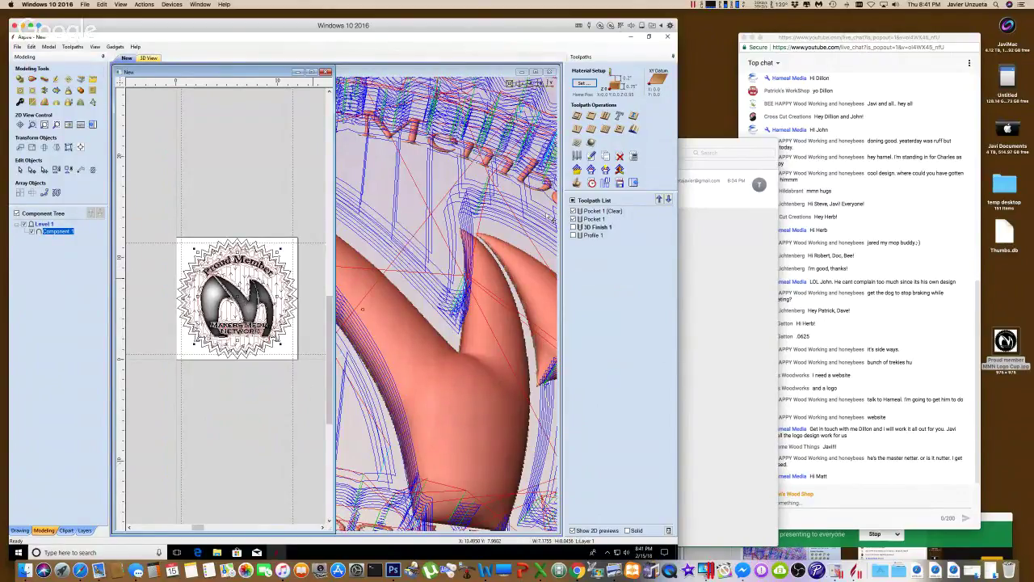
# - Recalculate 3D Finish 1 and preview all toolpaths in wood, rotating to show the zigzag border
pyautogui.doubleClick(598, 227)
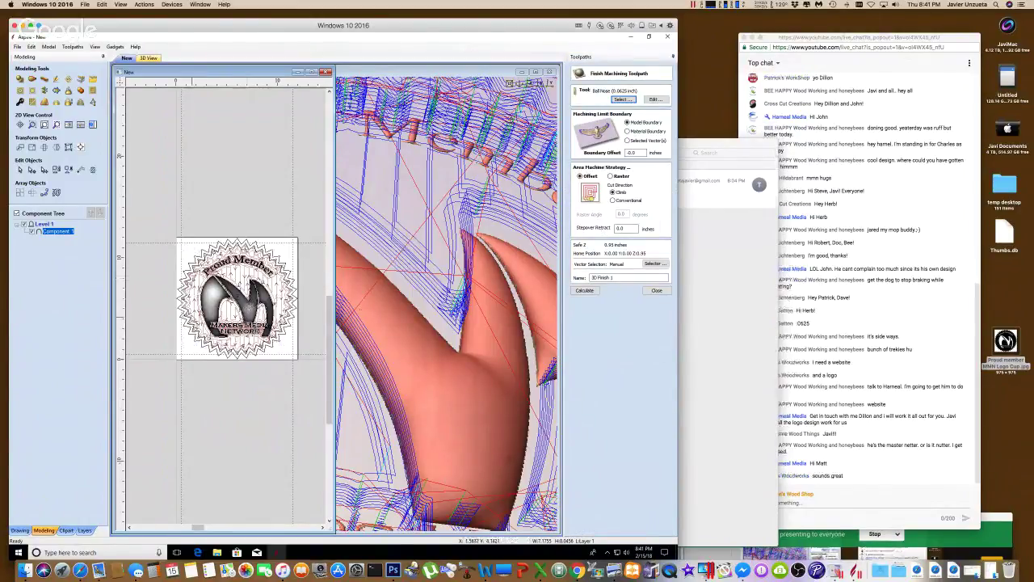
pyautogui.click(578, 291)
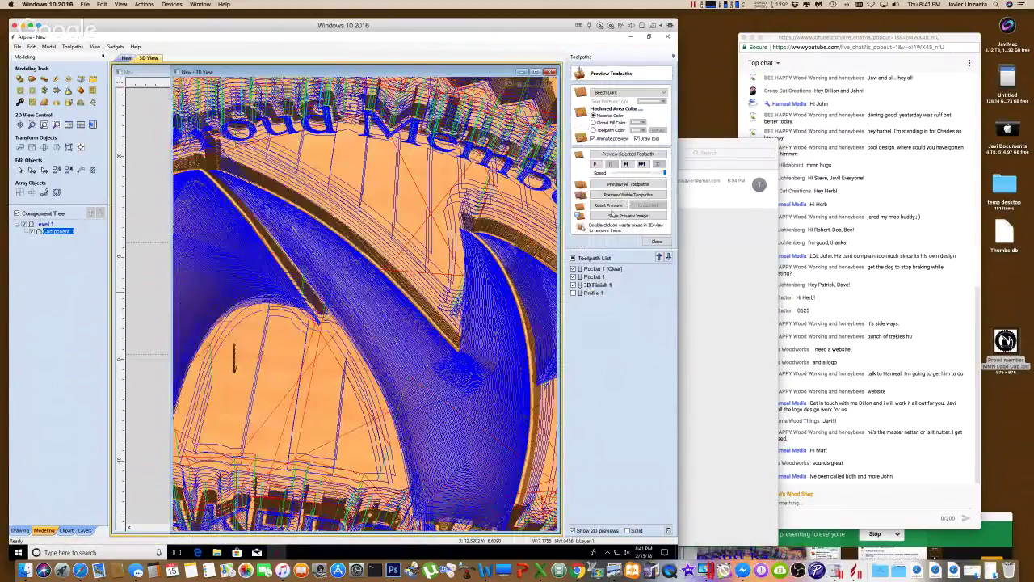
pyautogui.click(612, 186)
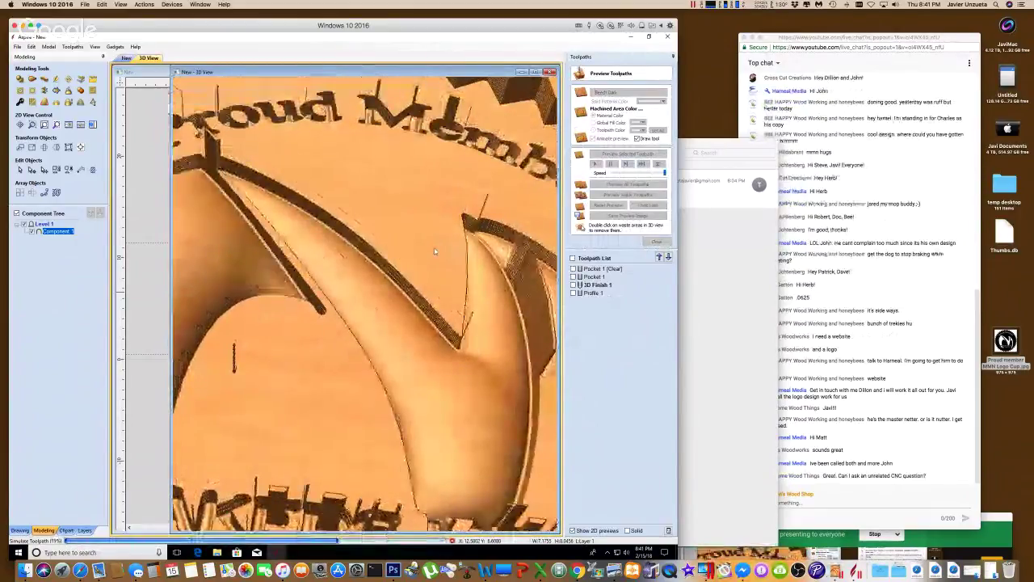
pyautogui.scroll(-5, 423, 259)
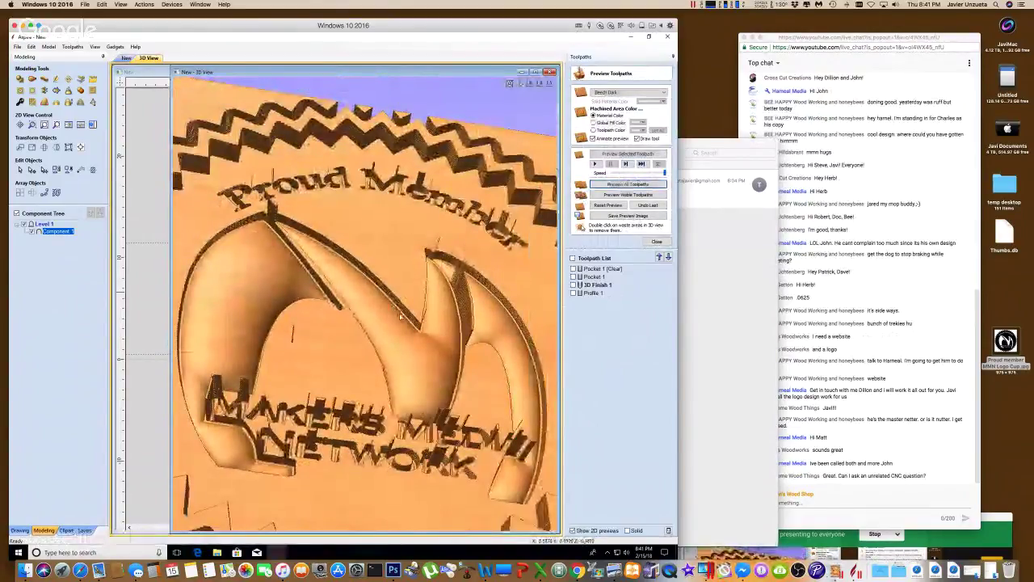
pyautogui.moveTo(403, 295); pyautogui.dragTo(414, 305)
pyautogui.moveTo(305, 327); pyautogui.dragTo(352, 301)
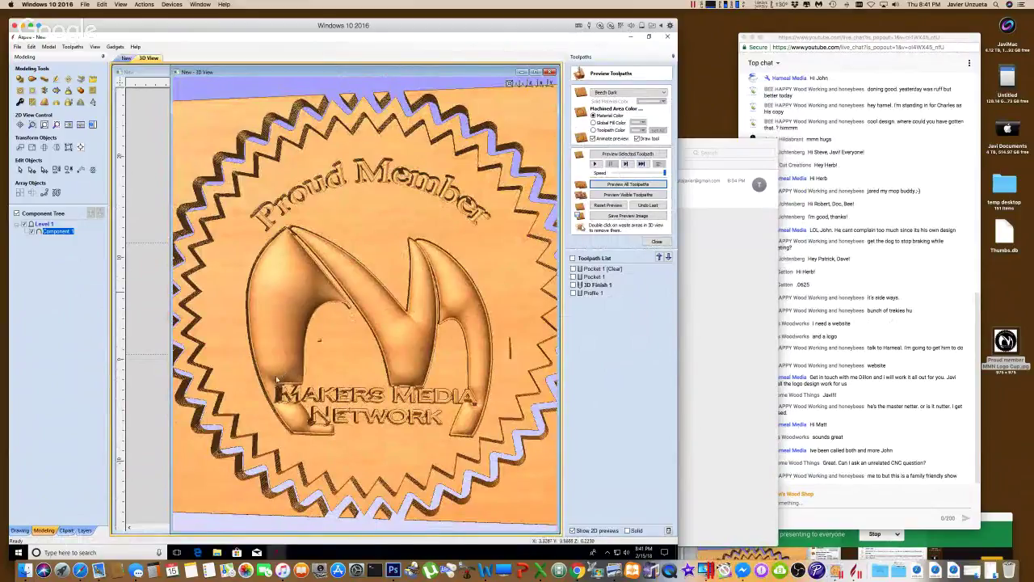
# - Check Pocket 1 [Clear] unchanged, then maximize the 2D view and zoom it to fit the badge
pyautogui.doubleClick(603, 271)
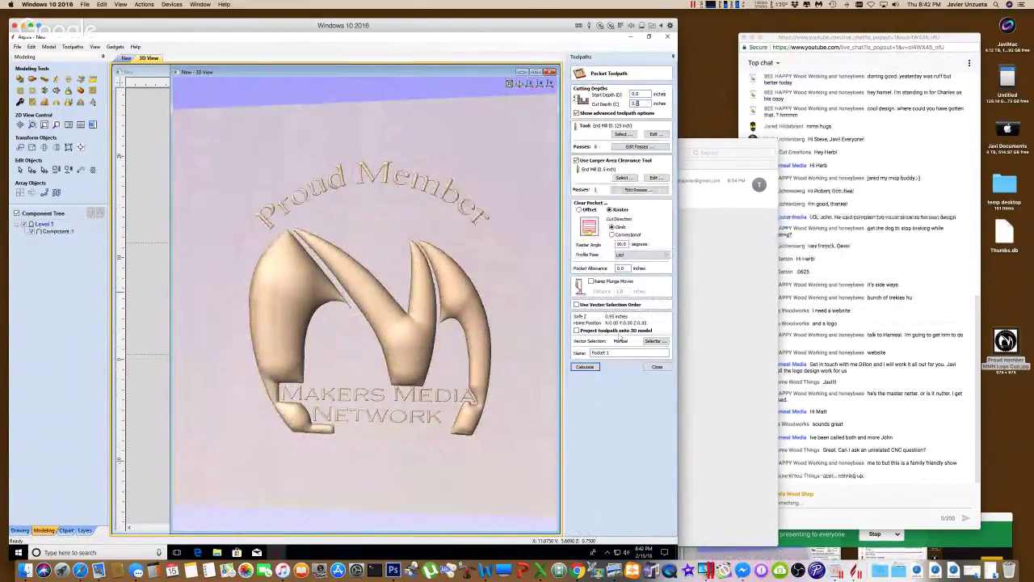
pyautogui.click(656, 366)
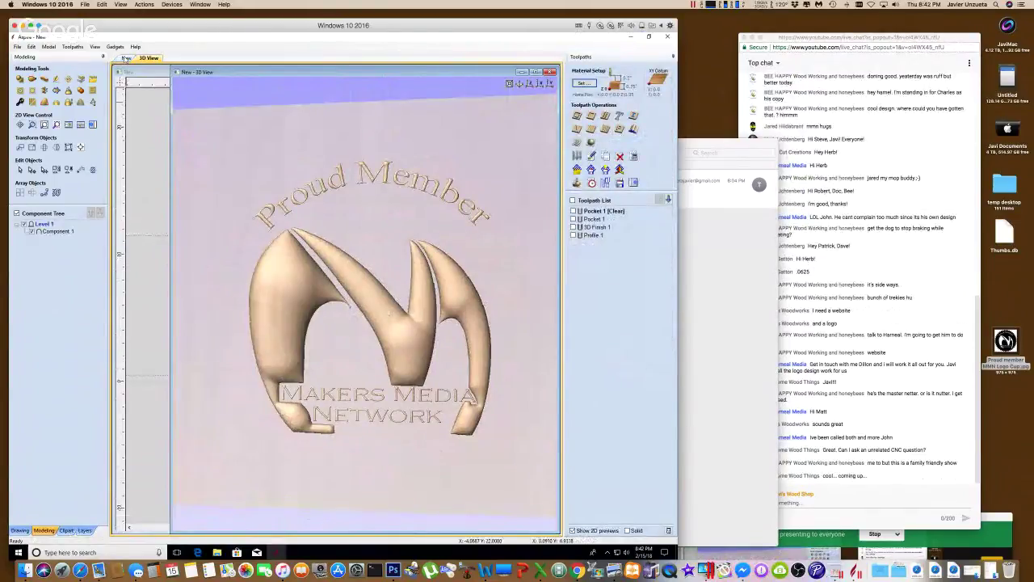
pyautogui.click(127, 58)
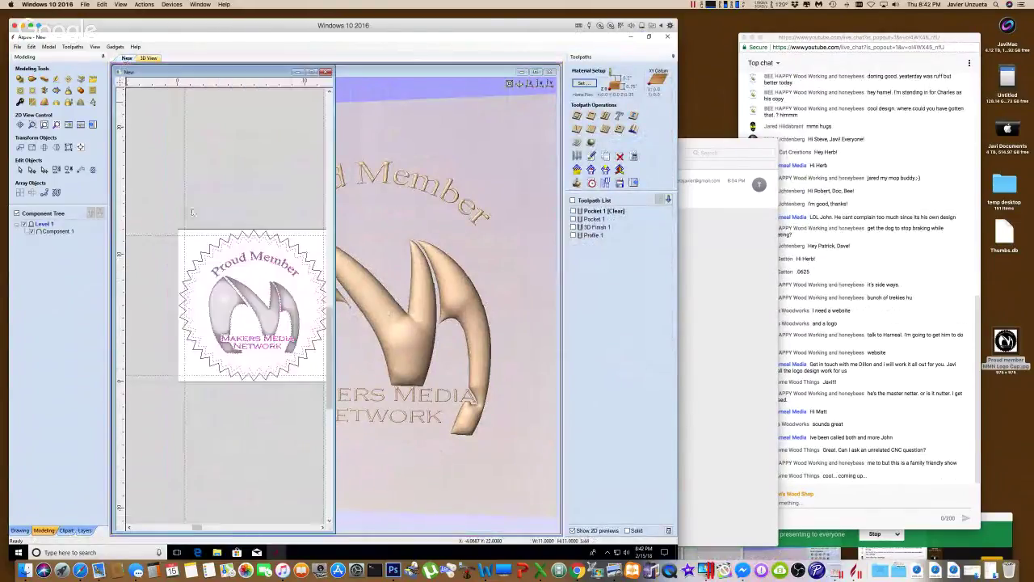
pyautogui.click(230, 349)
pyautogui.scroll(-5, 230, 349)
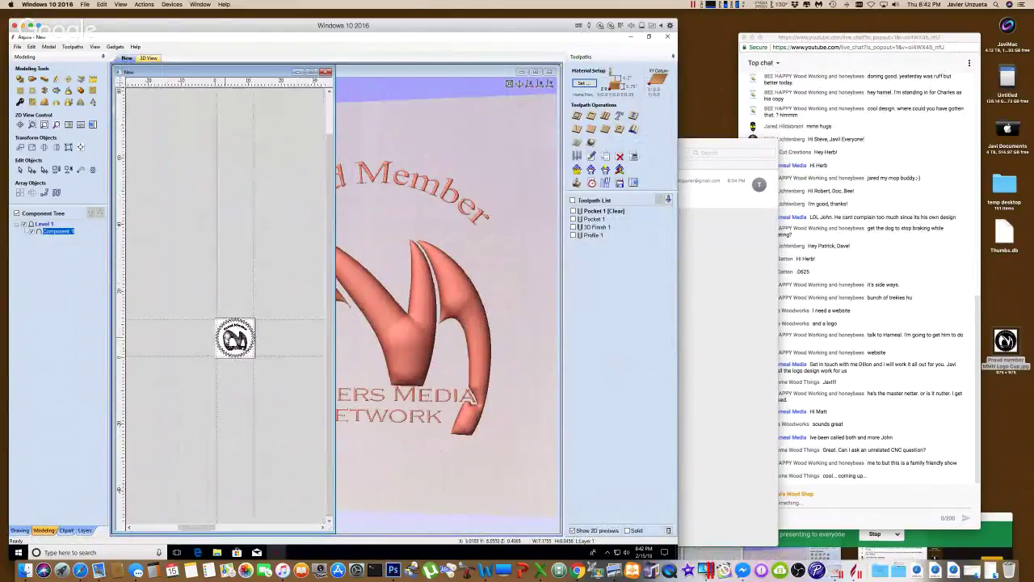
pyautogui.press('Escape')
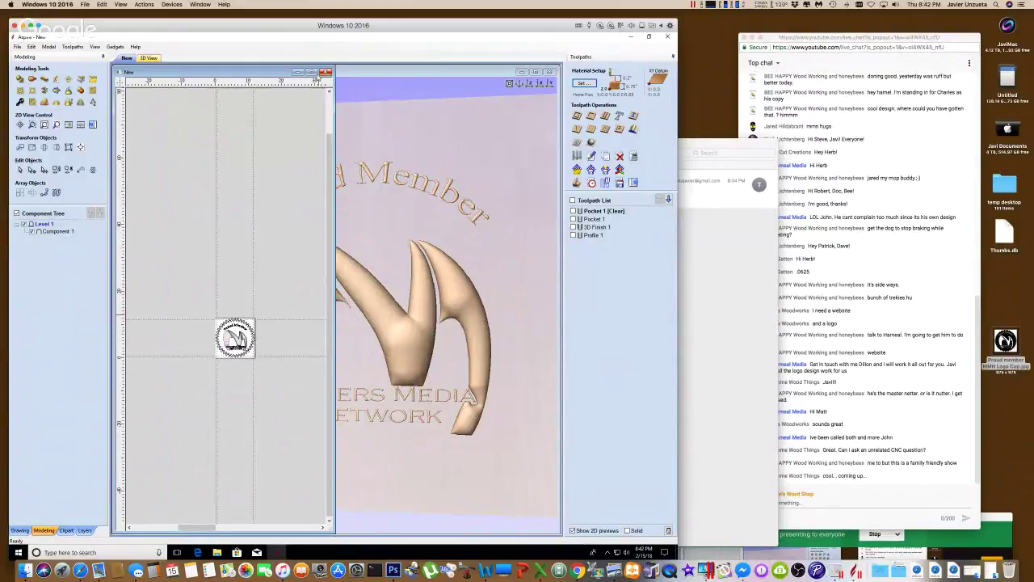
pyautogui.click(313, 73)
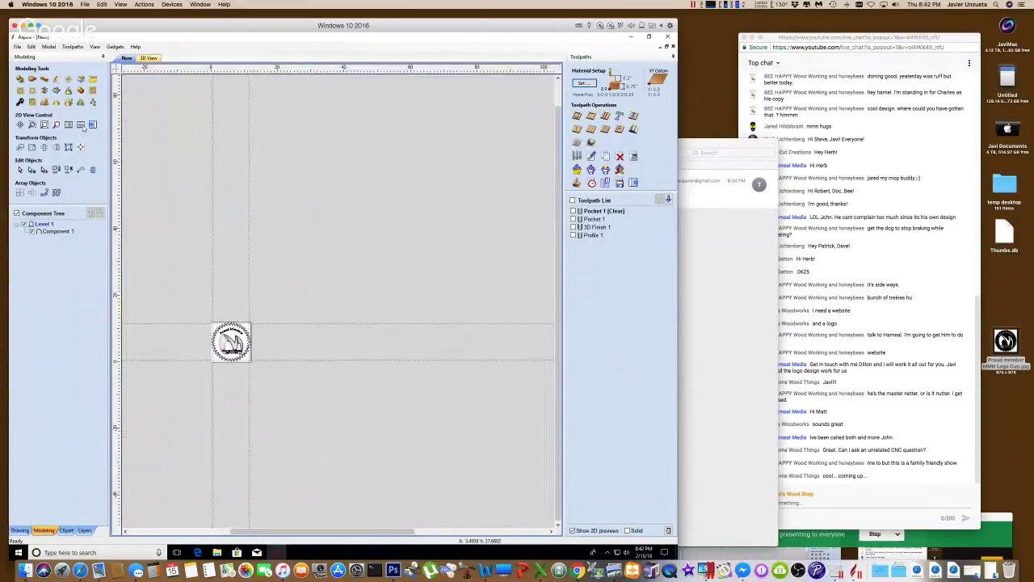
pyautogui.click(45, 125)
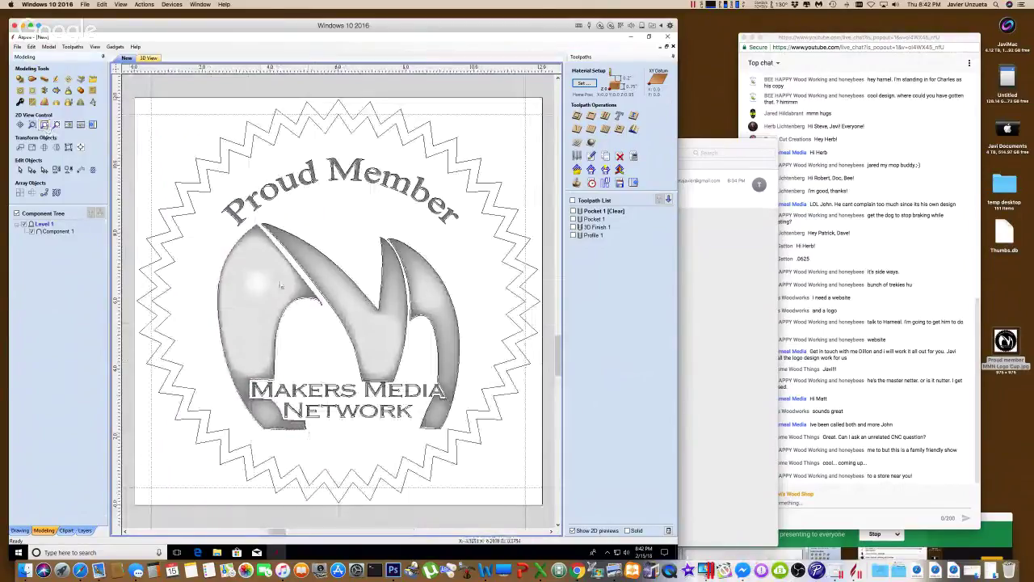
# - Delete the 3D logo component, keeping its outlines, and zoom to fit the badge
pyautogui.rightClick(65, 232)
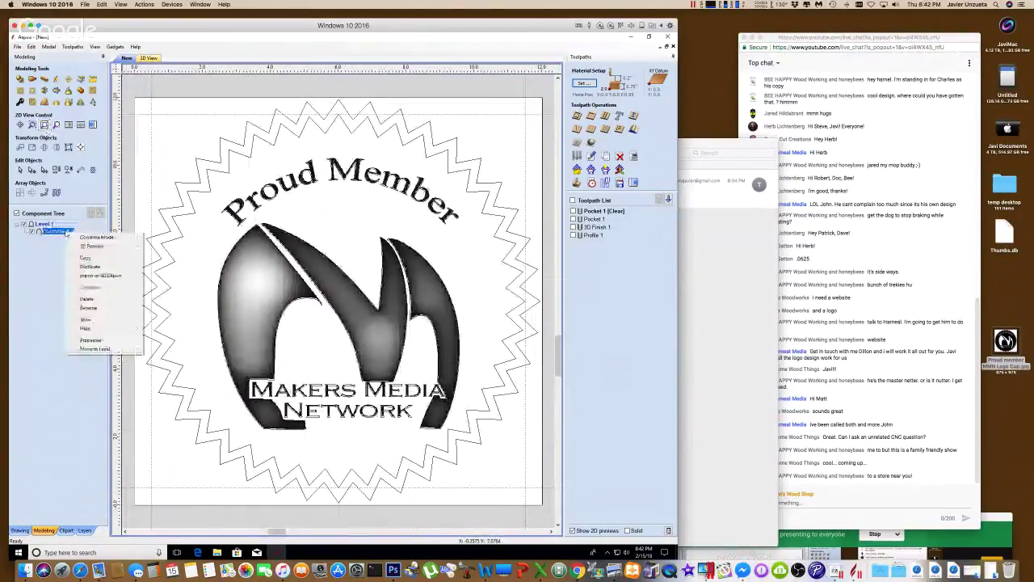
pyautogui.click(101, 300)
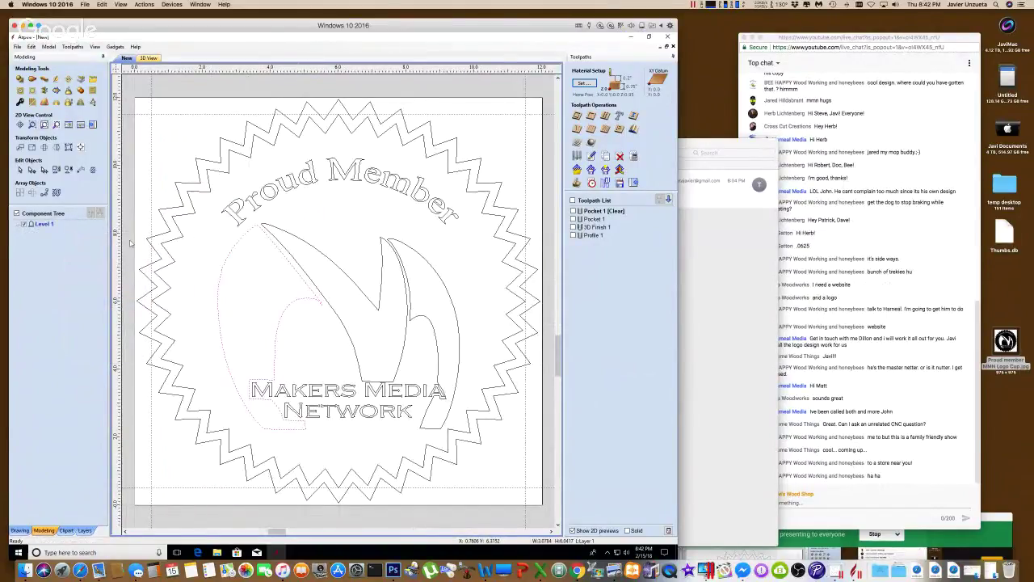
pyautogui.scroll(2, 130, 242)
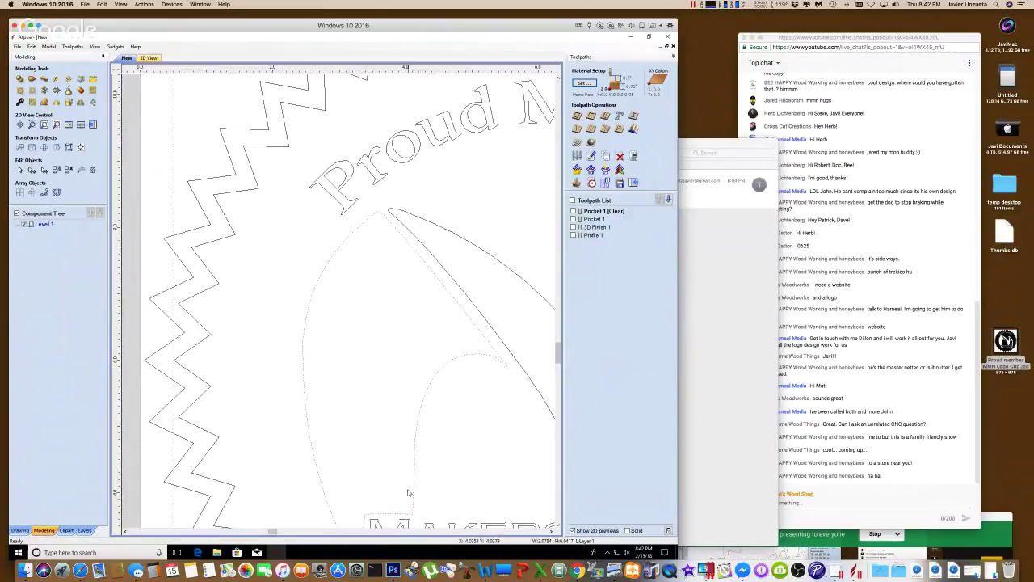
pyautogui.scroll(-15, 408, 493)
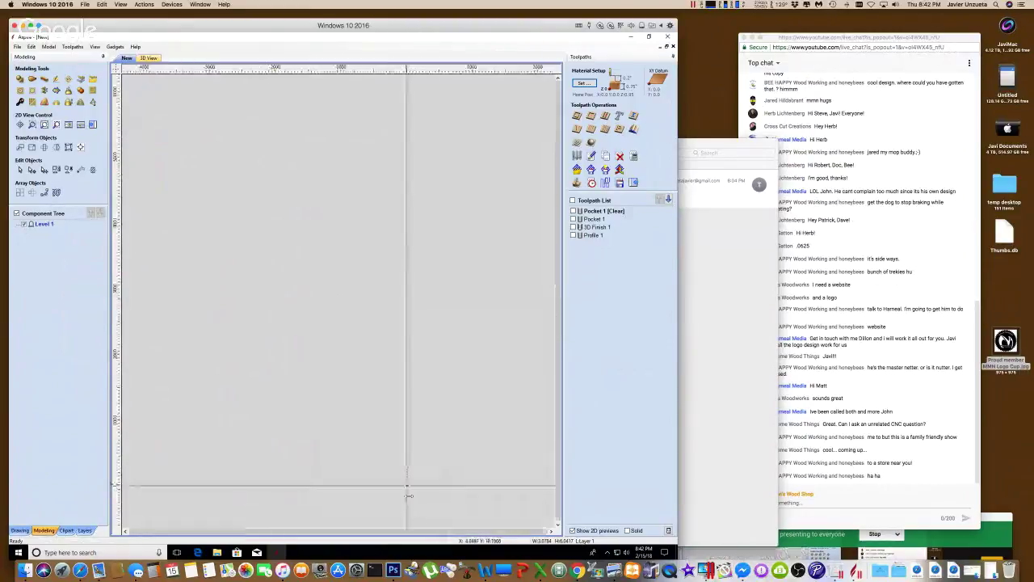
pyautogui.click(44, 124)
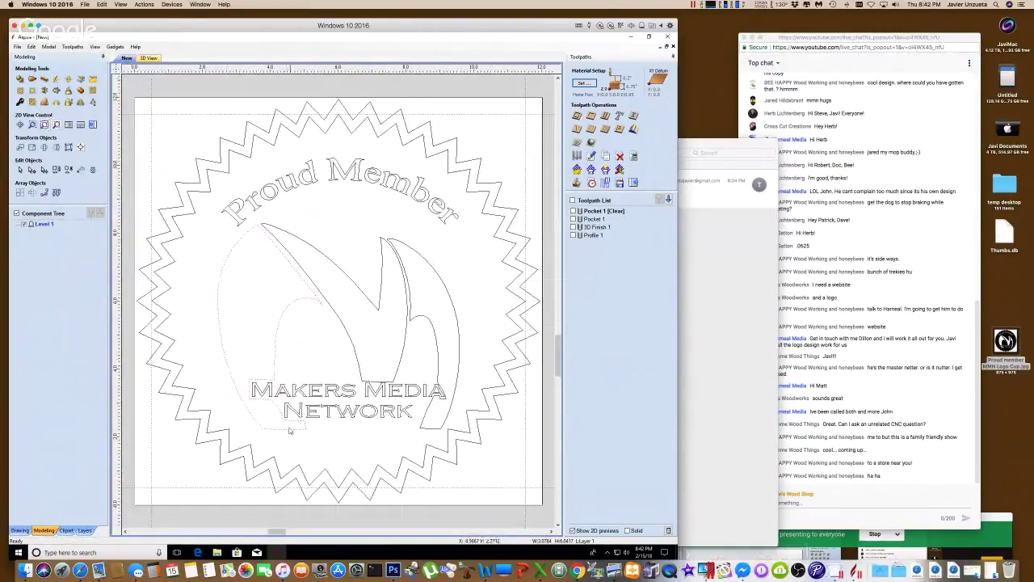
pyautogui.scroll(10, 289, 430)
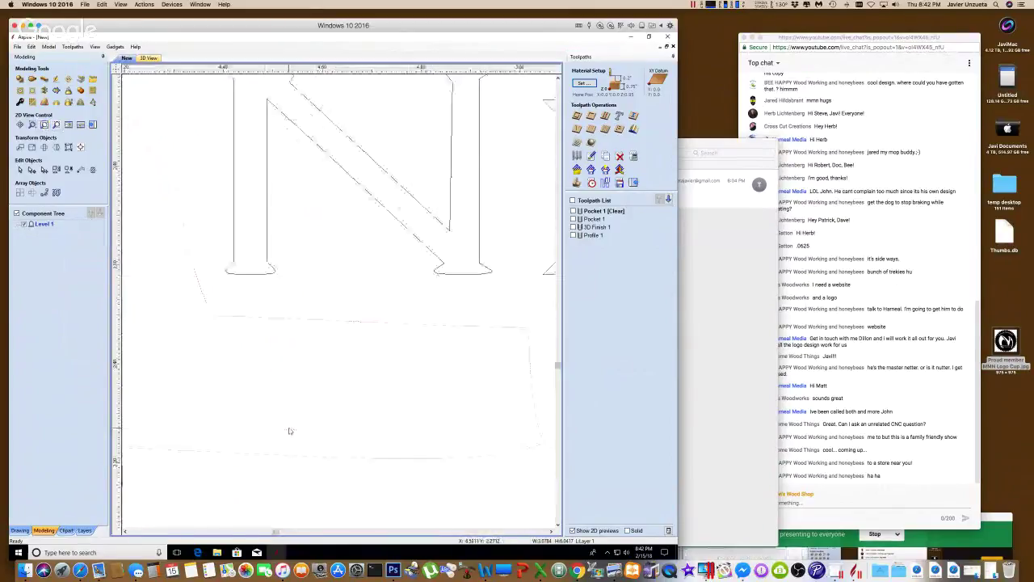
# - Node-edit the lower outline: move the corner nodes, delete a node, and convert the span to a curve
pyautogui.click(31, 170)
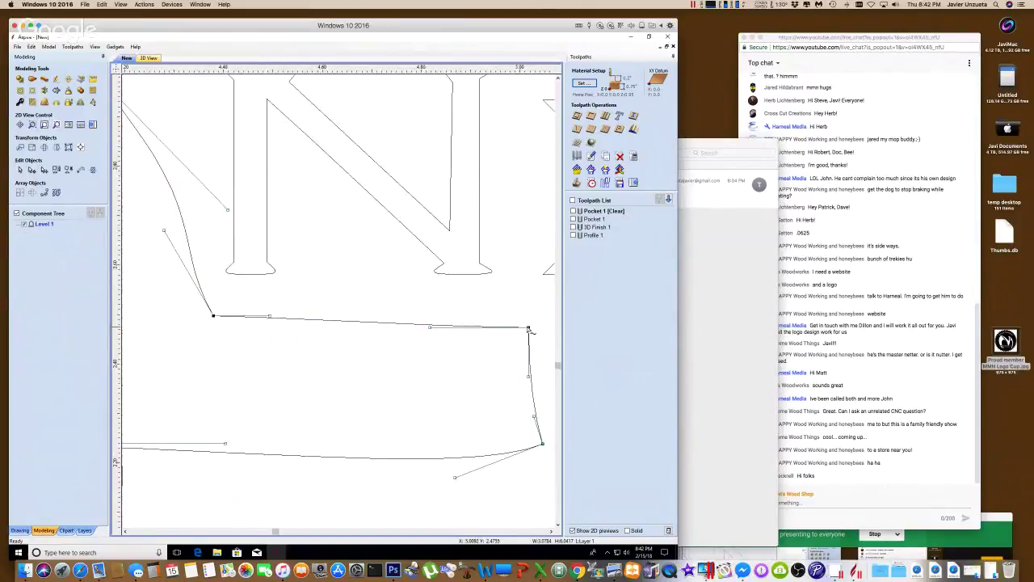
pyautogui.moveTo(543, 451); pyautogui.dragTo(225, 451)
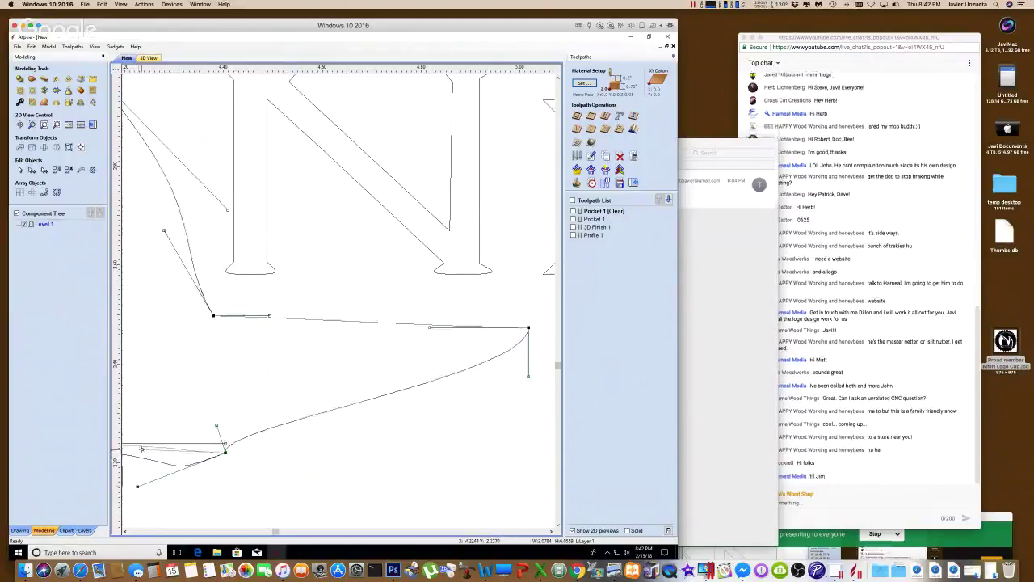
pyautogui.moveTo(141, 449); pyautogui.dragTo(142, 449)
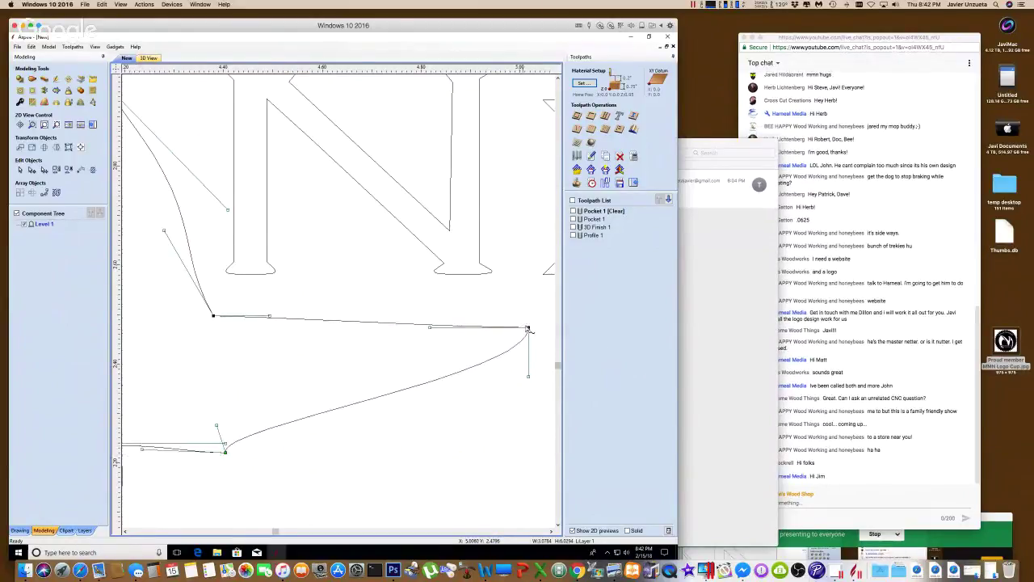
pyautogui.press('c')
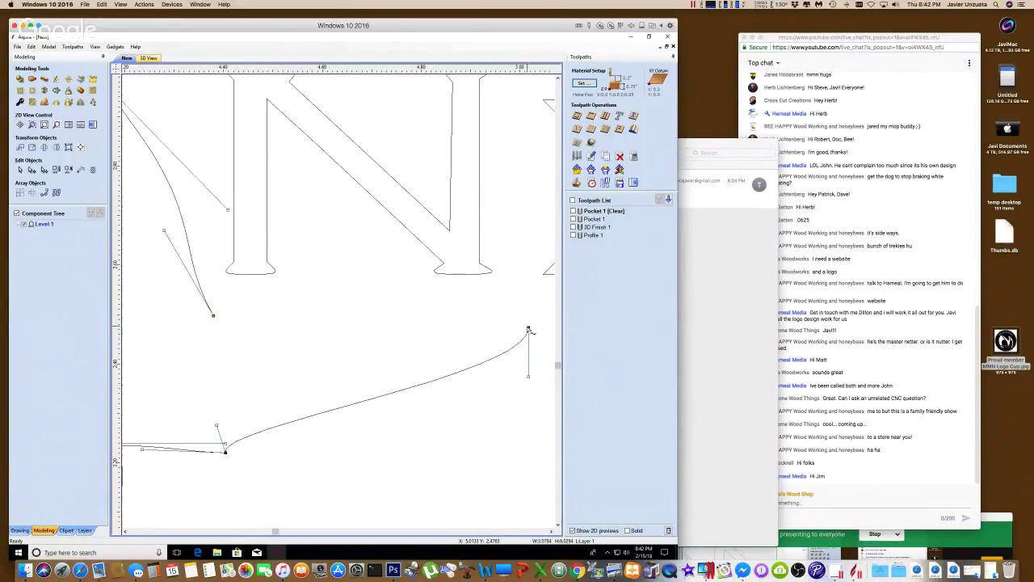
pyautogui.hotkey('ctrl', 'z')
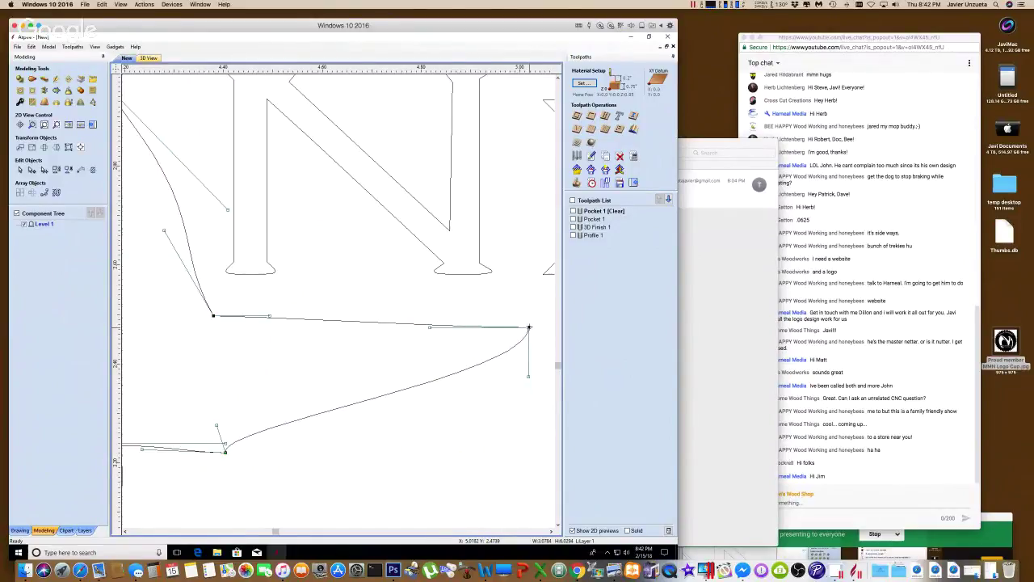
pyautogui.press('d')
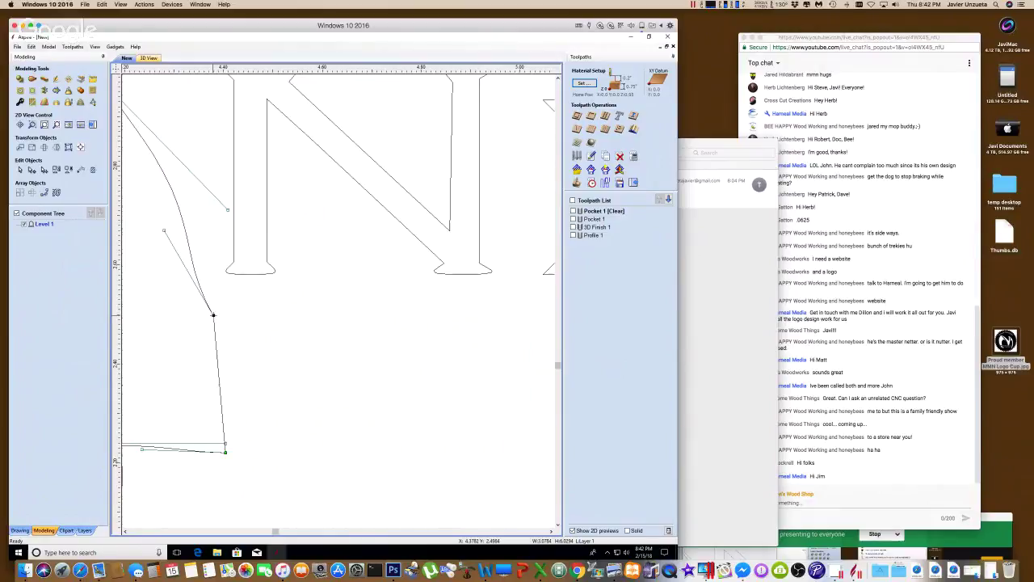
pyautogui.press('c')
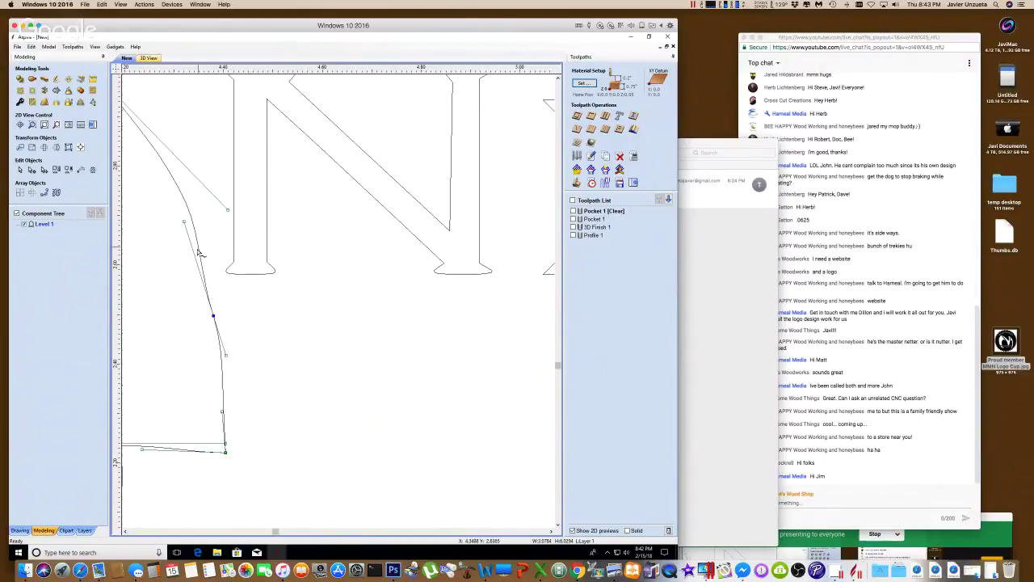
# - Bend the new curve smoothly down beside the Makers text, then deselect the outline
pyautogui.moveTo(184, 221); pyautogui.dragTo(187, 214)
pyautogui.scroll(-2, 194, 283)
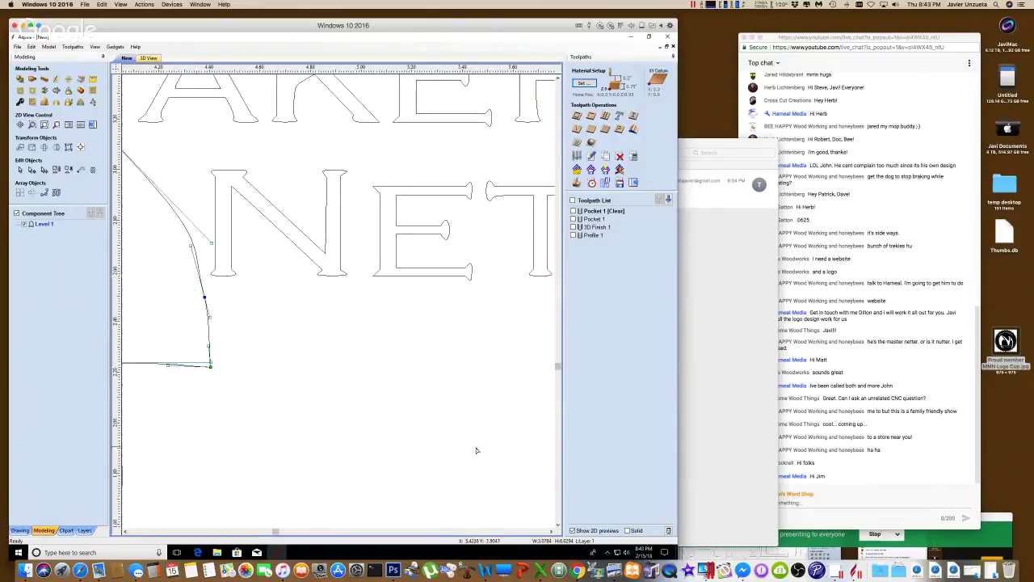
pyautogui.scroll(-3, 474, 450)
pyautogui.scroll(4, 453, 444)
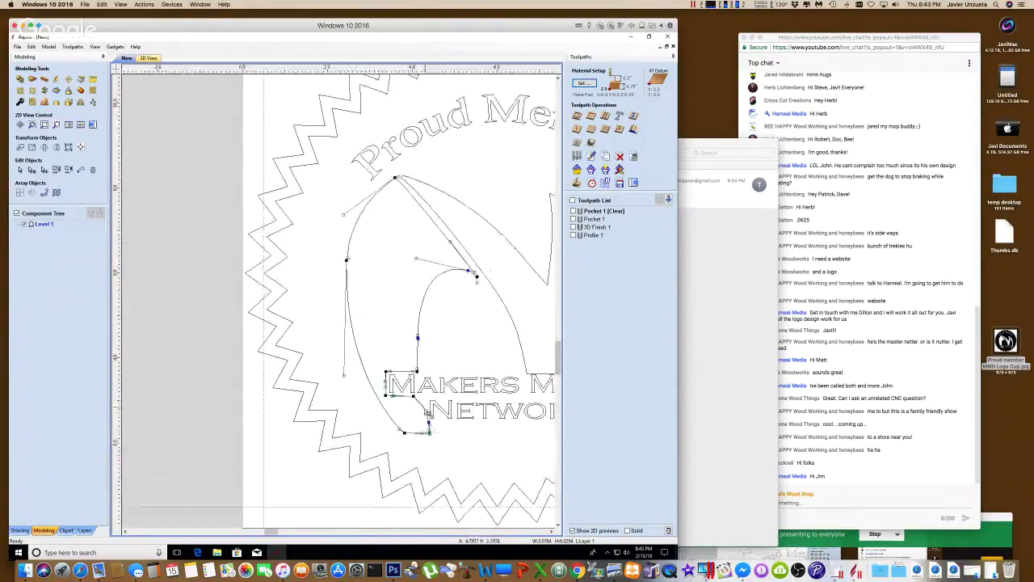
pyautogui.moveTo(428, 413); pyautogui.dragTo(426, 398)
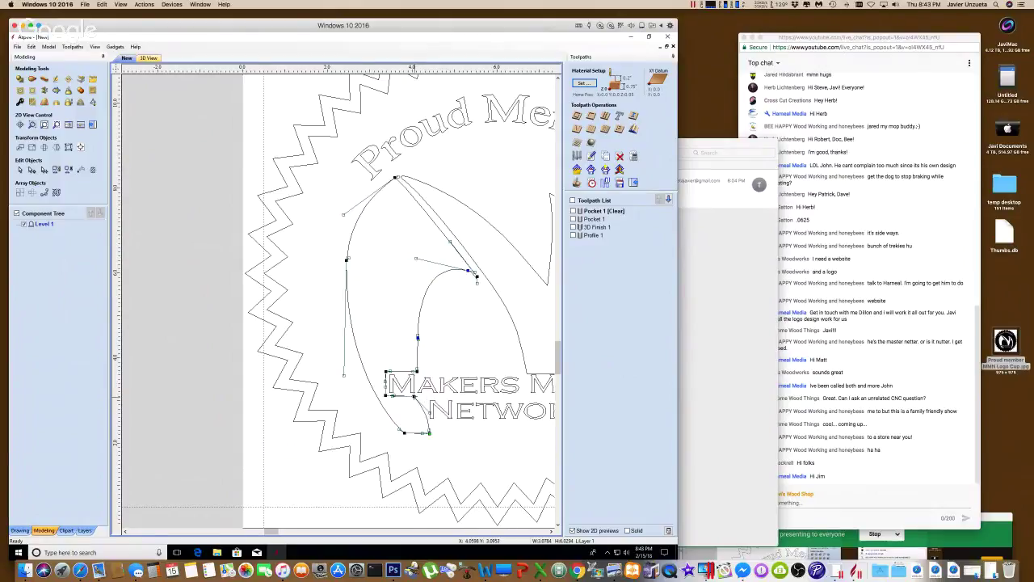
pyautogui.moveTo(415, 397)
pyautogui.mouseDown()
pyautogui.moveTo(435, 411)
pyautogui.moveTo(419, 397)
pyautogui.mouseUp()
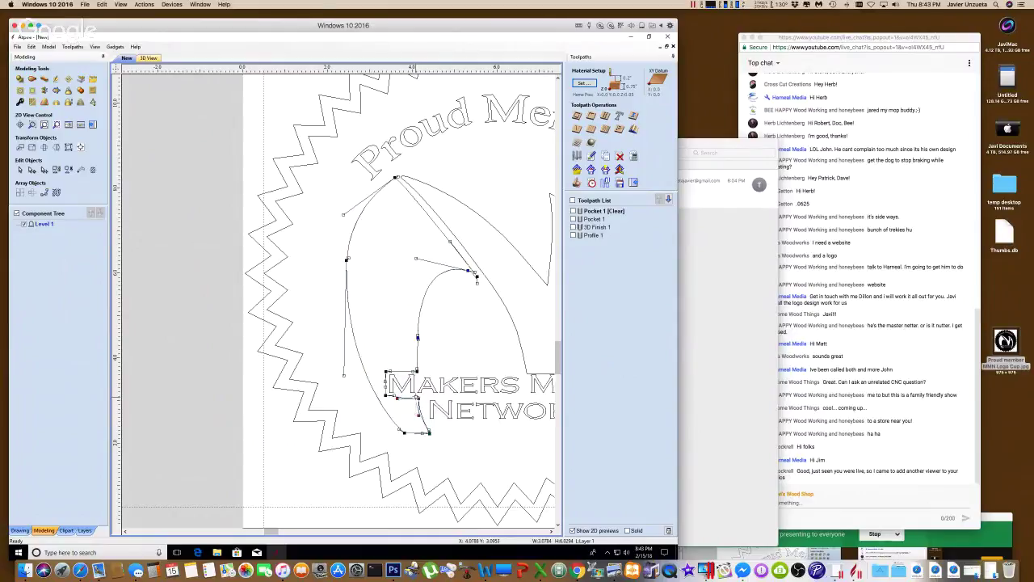
pyautogui.click(475, 438)
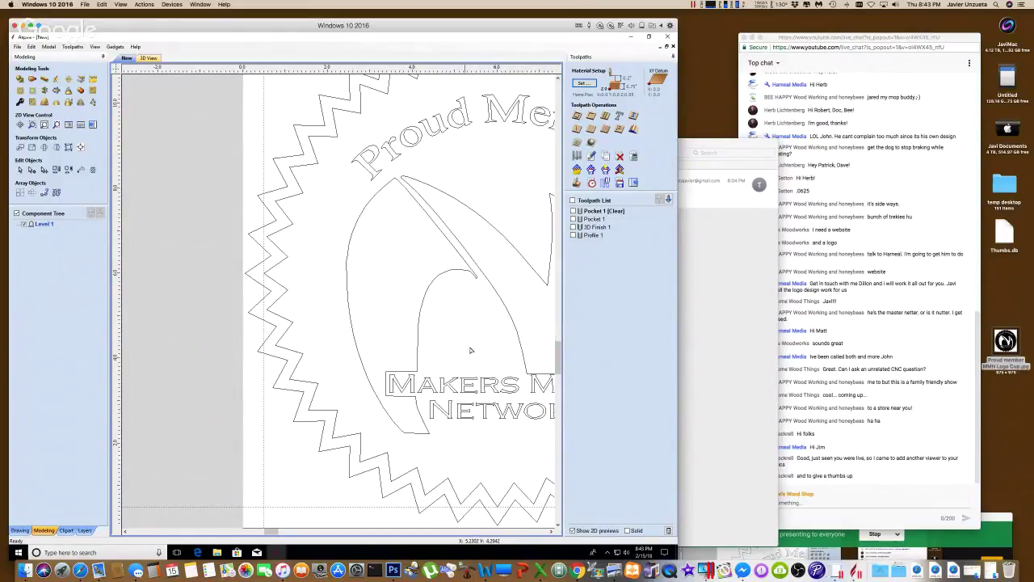
# - Bring the whole seal into view and select the M logo outline vectors
pyautogui.click(551, 532)
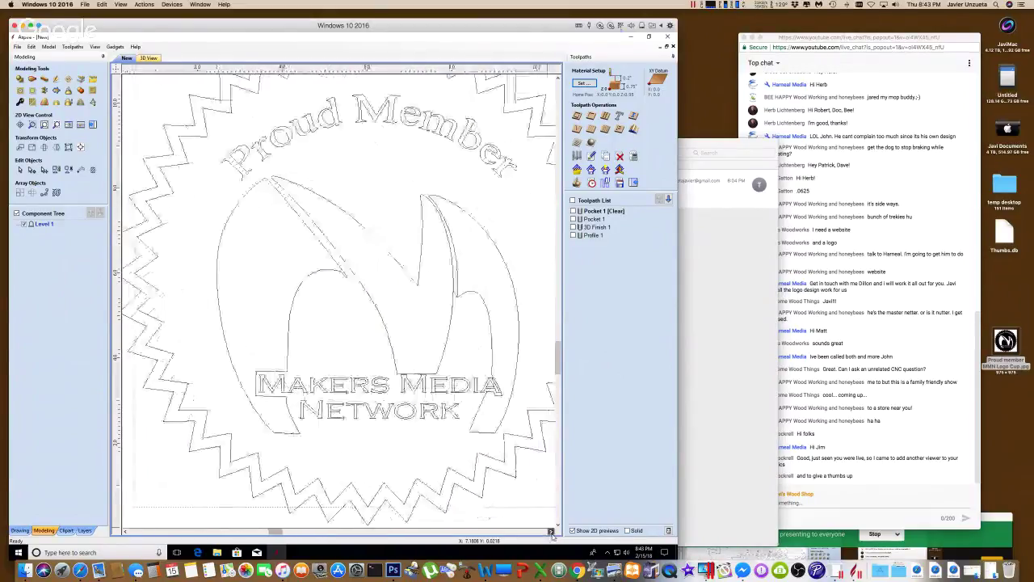
pyautogui.doubleClick(476, 260)
pyautogui.press('Escape')
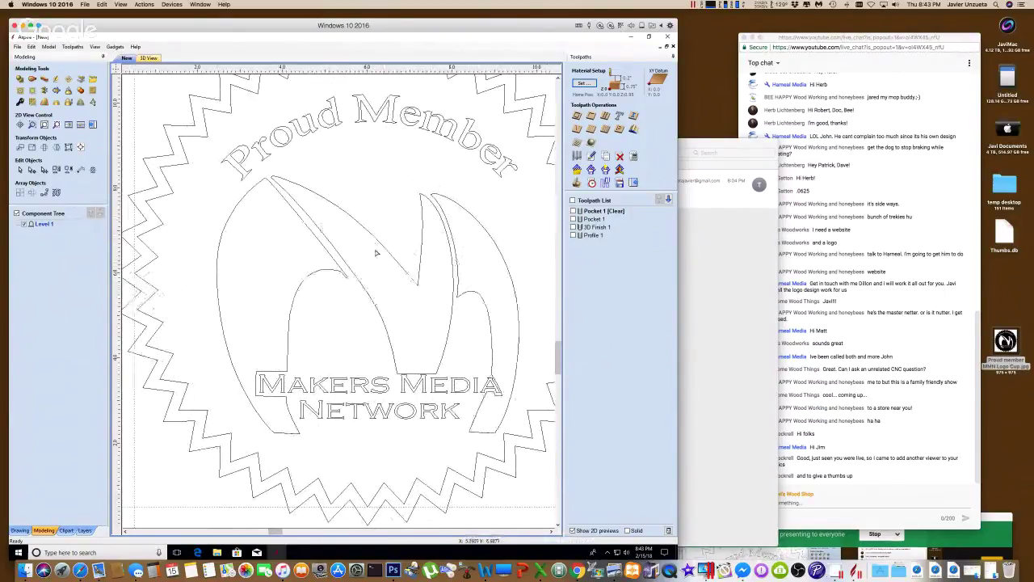
pyautogui.click(20, 530)
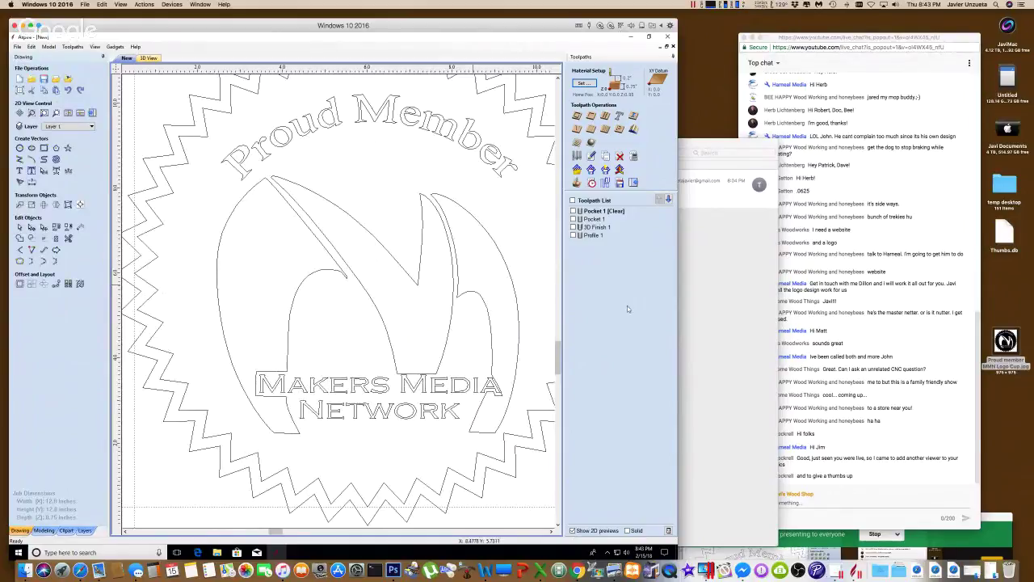
pyautogui.click(278, 236)
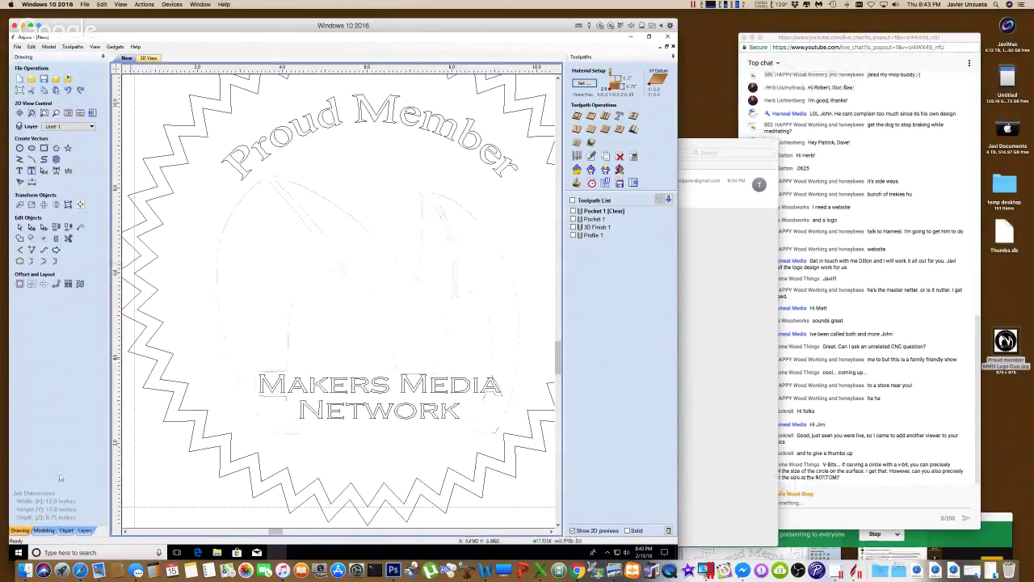
pyautogui.click(45, 530)
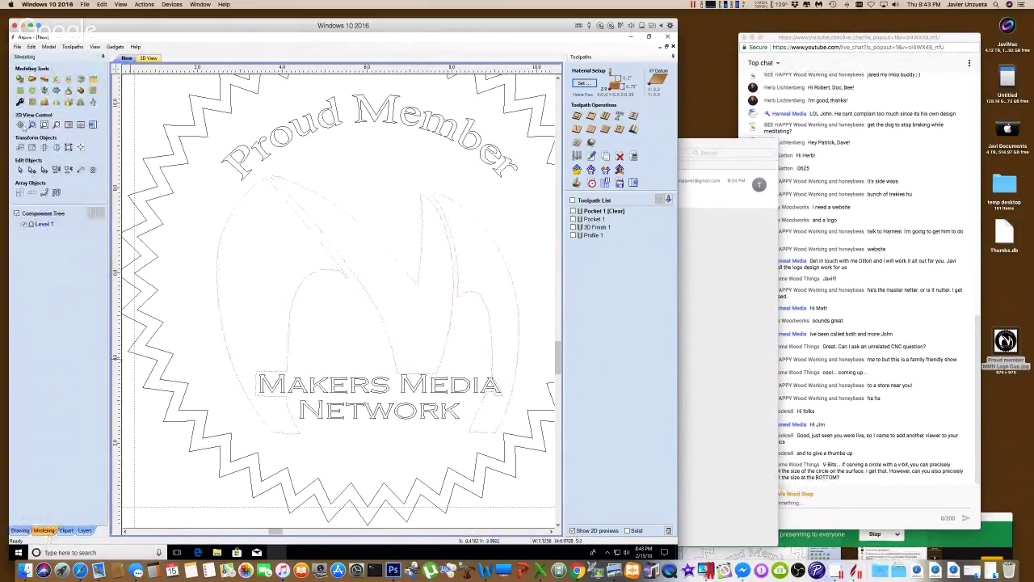
# - Create a domed 3D M shape scaled to 0.75 inches high, then show the broadcast's stop options
pyautogui.click(19, 79)
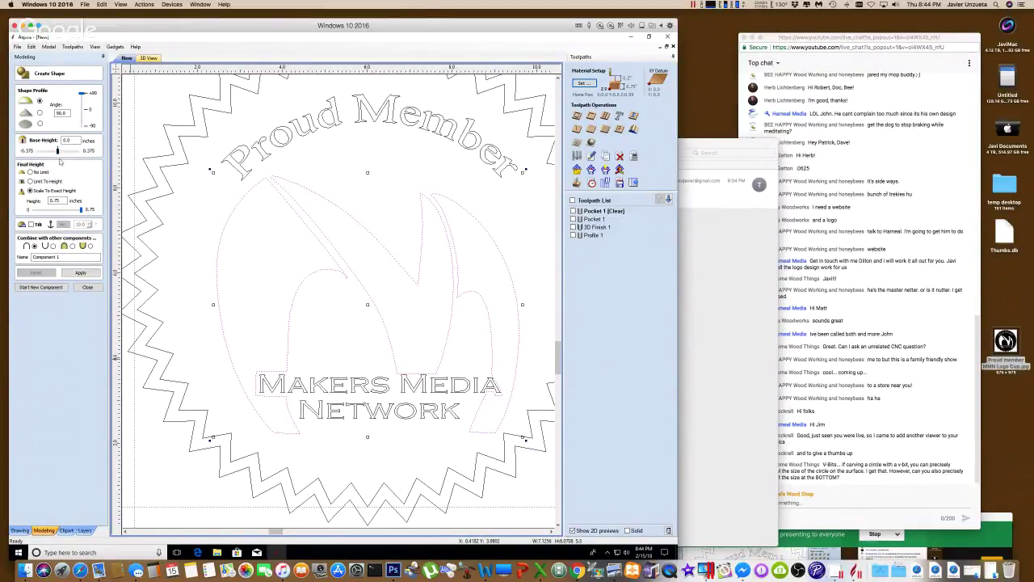
pyautogui.doubleClick(54, 201)
pyautogui.click(77, 273)
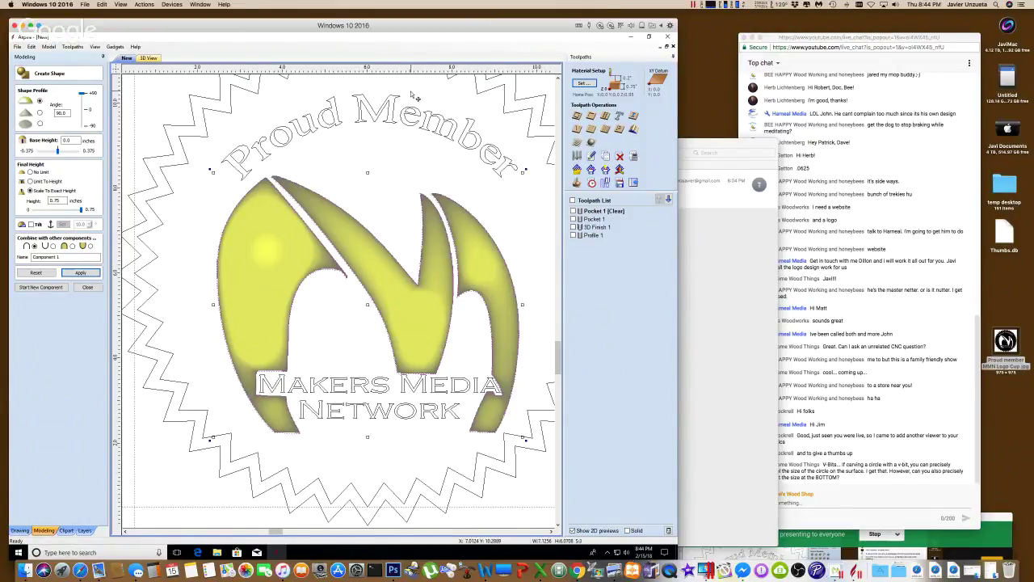
pyautogui.click(998, 518)
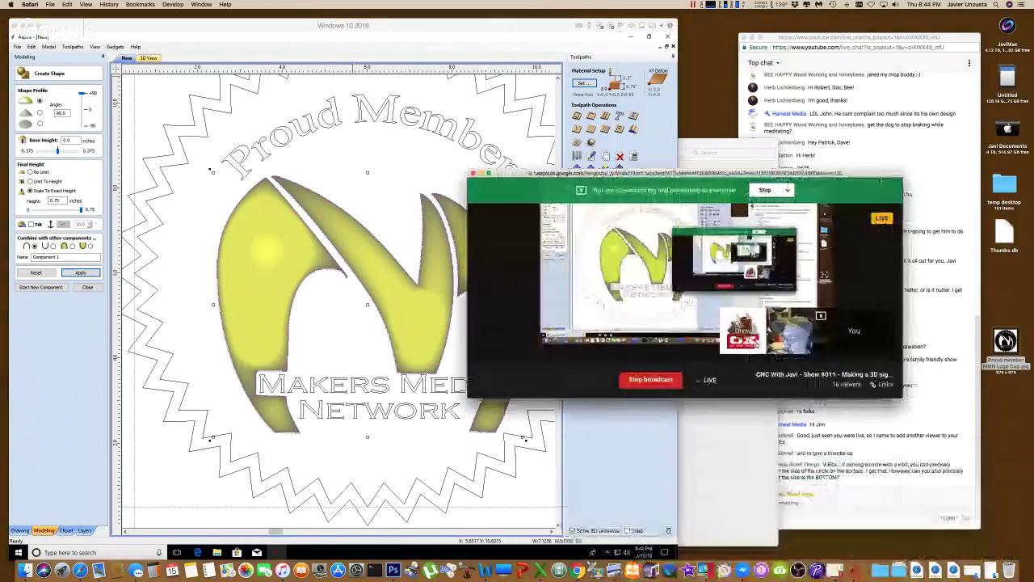
pyautogui.click(788, 191)
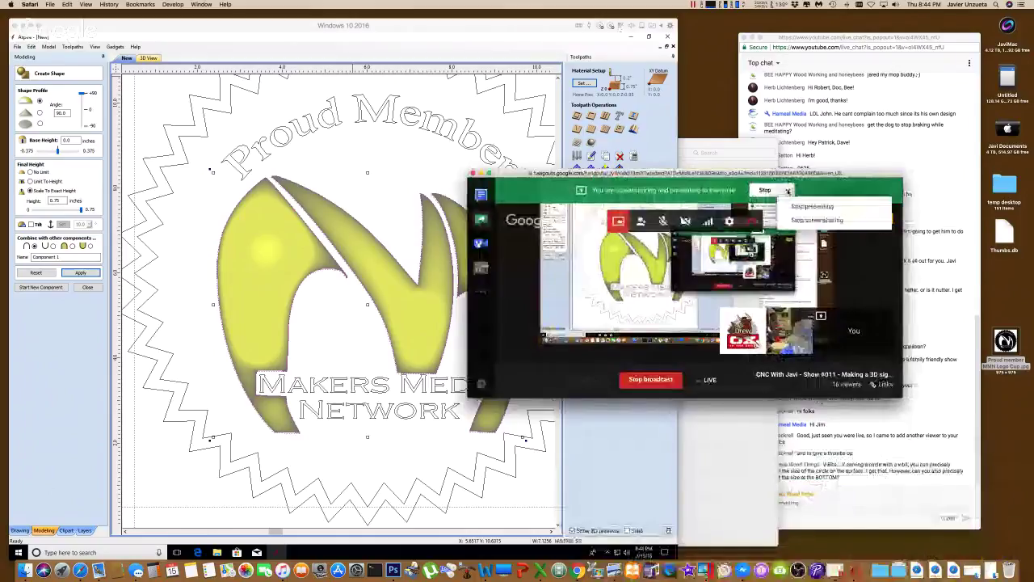
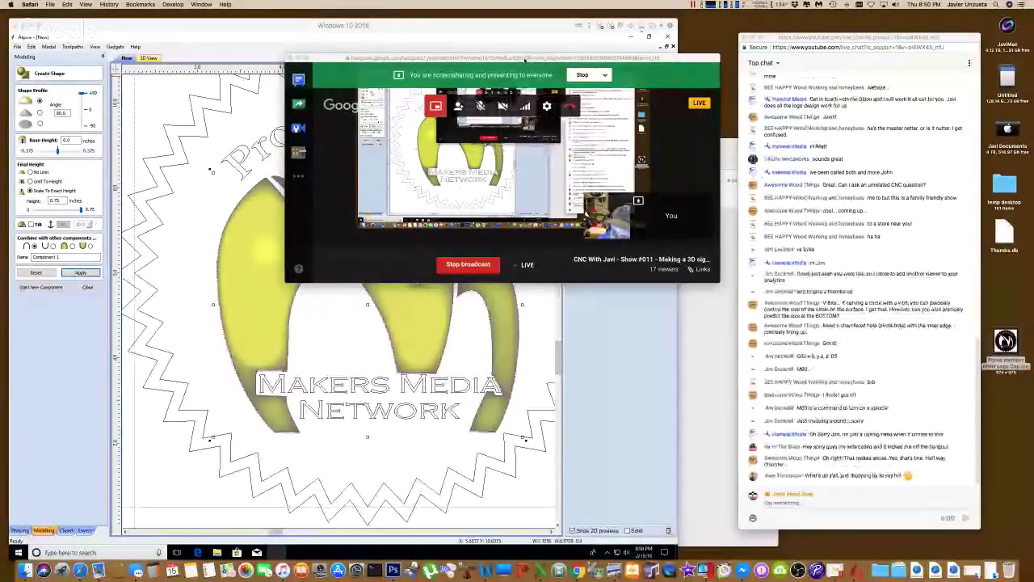
# - Select the M logo outlines inside the seal and preview them as a rounded 3D shape
pyautogui.moveTo(525, 60); pyautogui.dragTo(667, 266)
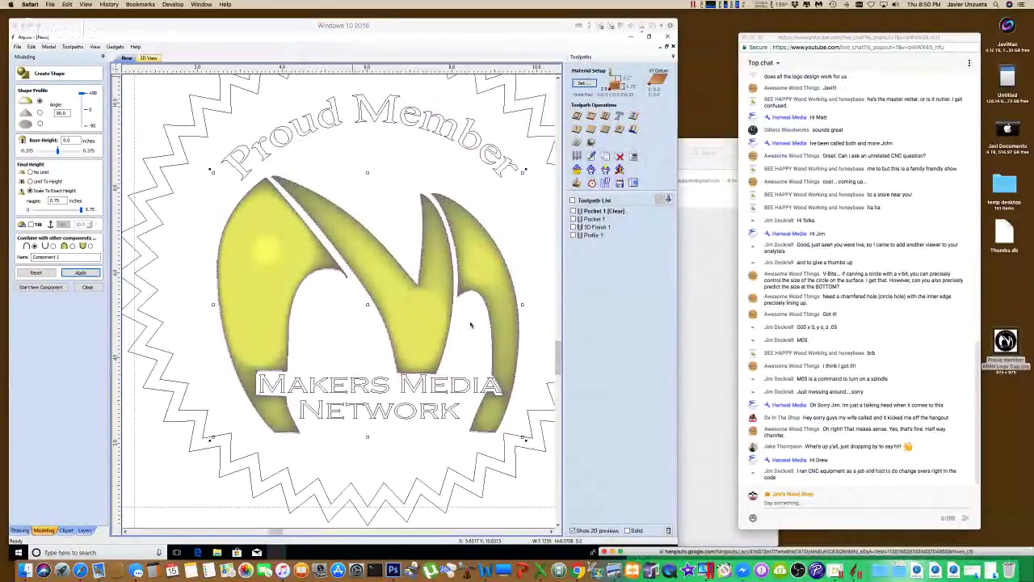
pyautogui.click(252, 294)
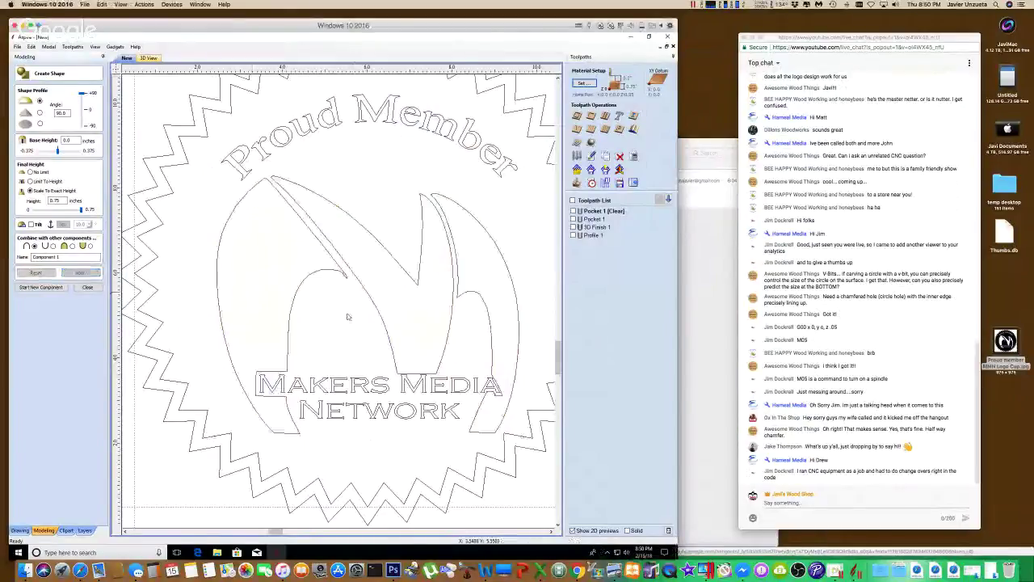
pyautogui.click(46, 289)
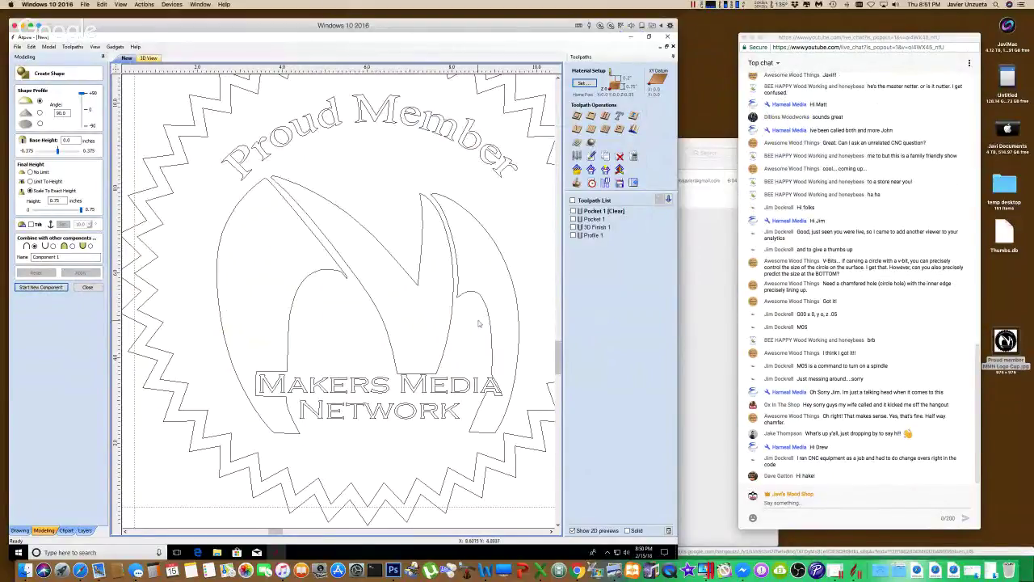
pyautogui.click(276, 247)
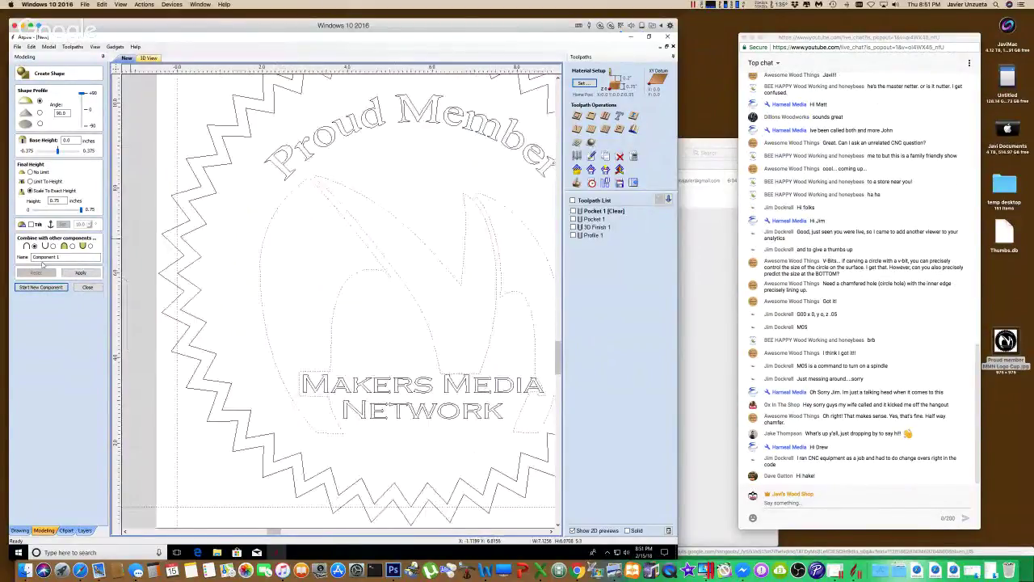
pyautogui.click(50, 290)
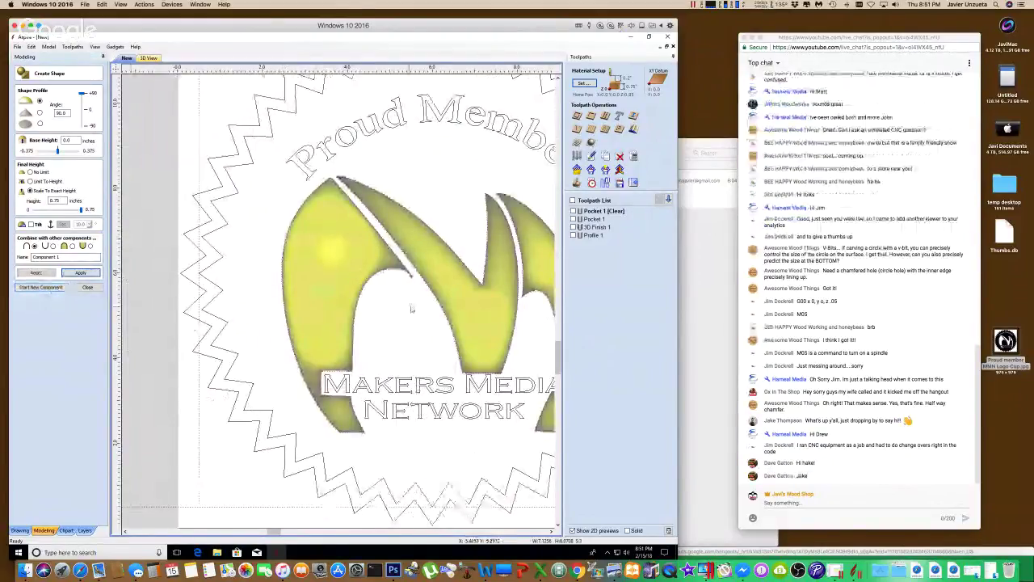
# - Reselect the M outlines and create them as Component 2, a rounded relief 0.75 inches high
pyautogui.click(475, 315)
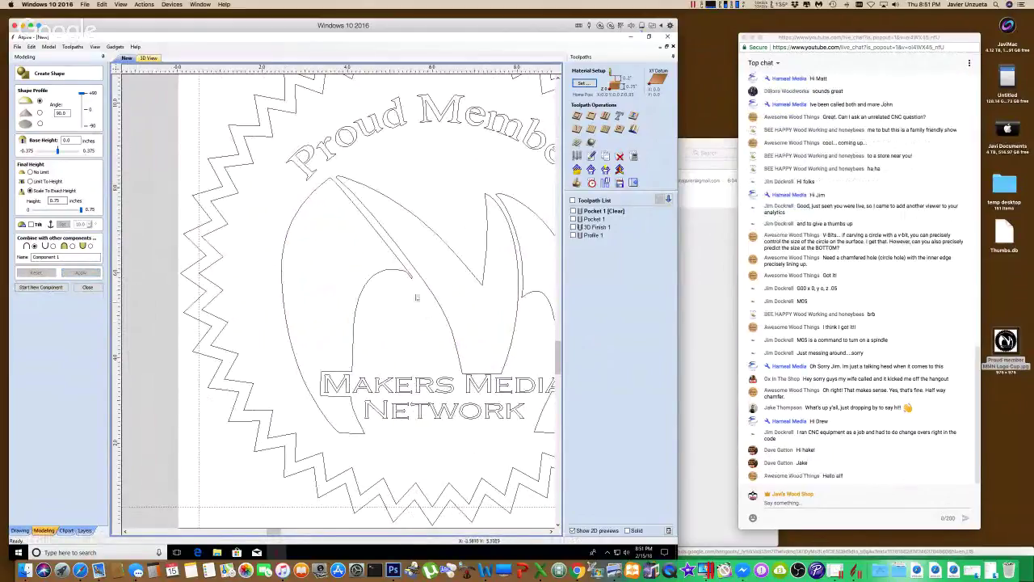
pyautogui.click(325, 257)
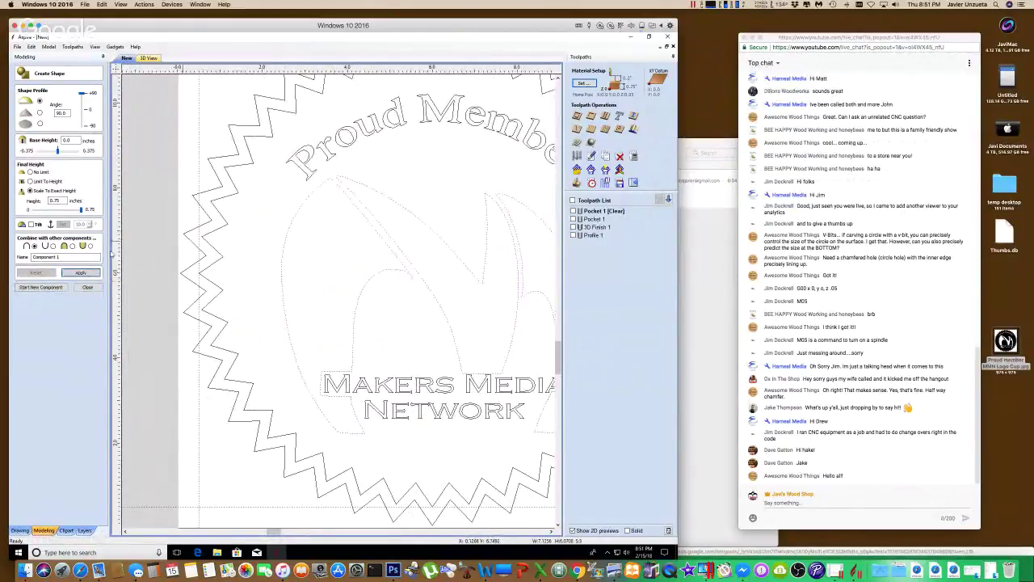
pyautogui.click(40, 287)
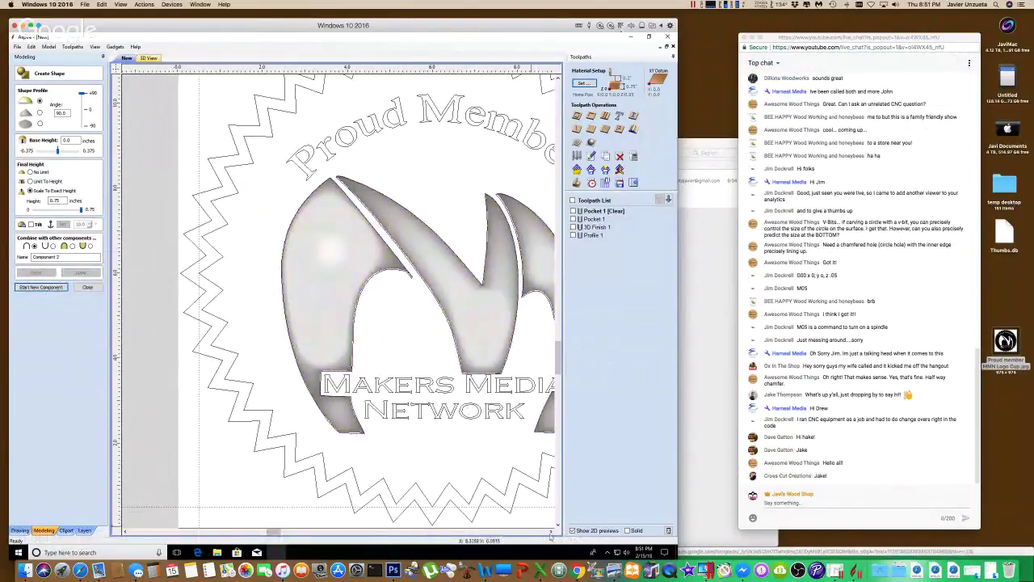
pyautogui.scroll(-2, 480, 272)
pyautogui.scroll(5, 479, 273)
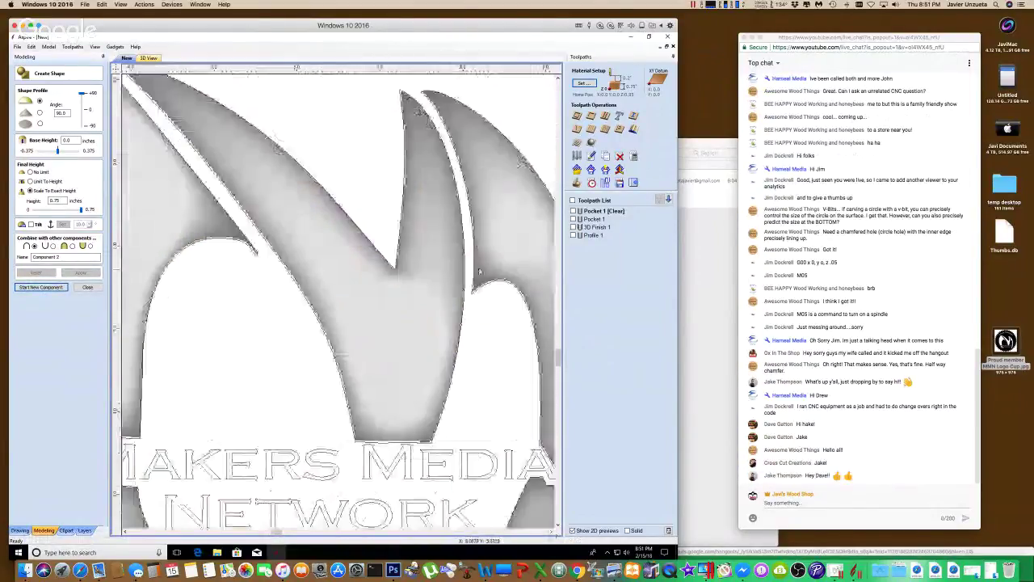
pyautogui.scroll(-3, 479, 273)
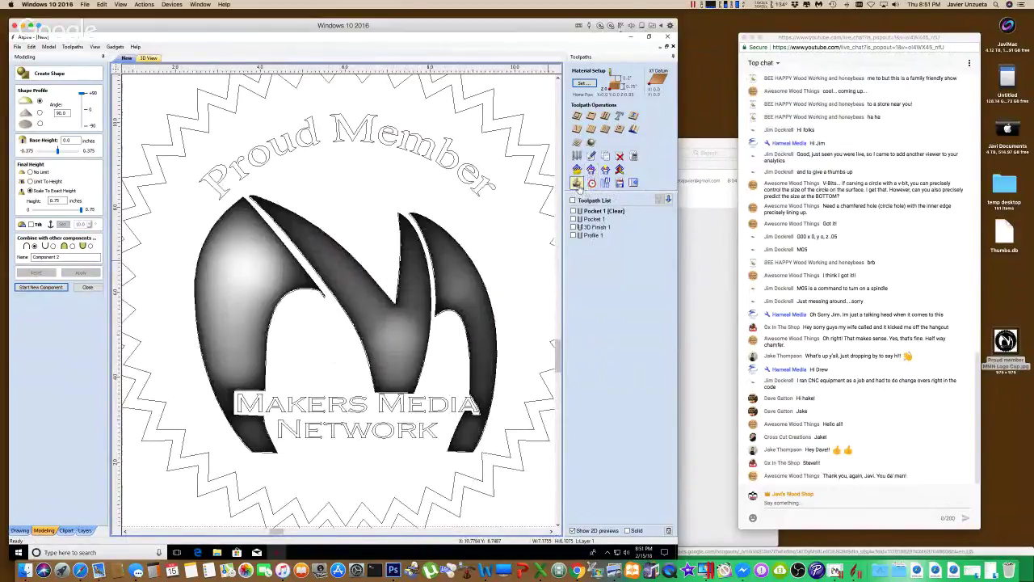
# - Calculate a new 0.0625-inch ball-nose finishing toolpath and delete the old 3D Finish 1
pyautogui.click(592, 143)
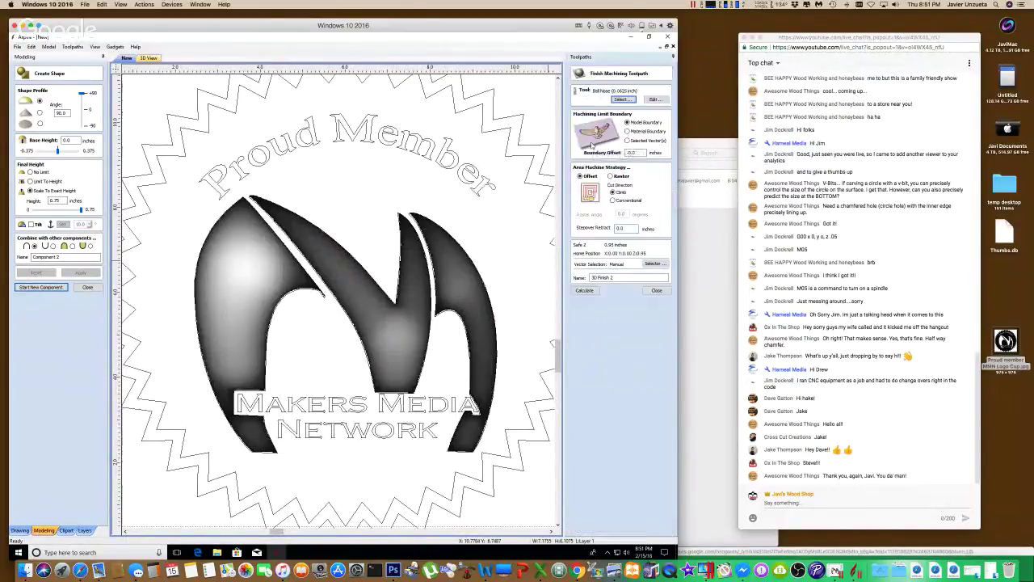
pyautogui.click(591, 292)
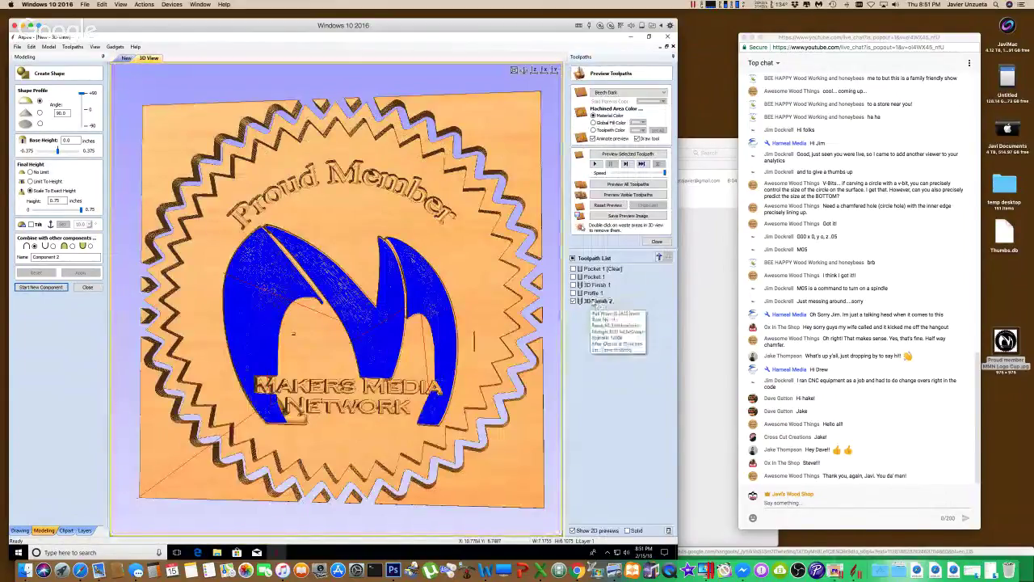
pyautogui.rightClick(605, 286)
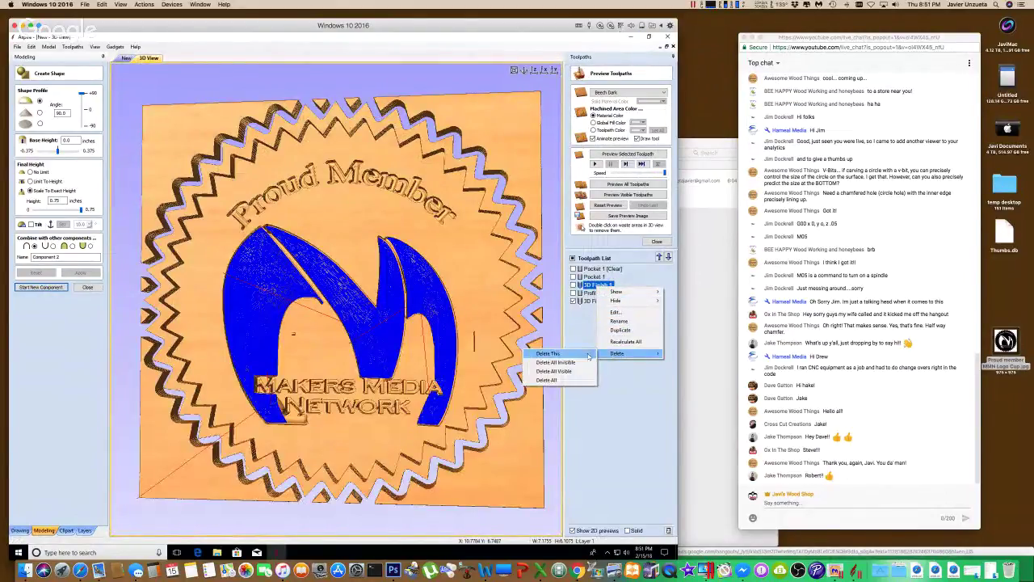
pyautogui.click(586, 358)
# - Move 3D Finish 2 up to follow the clearing pocket and recalculate it
pyautogui.moveTo(597, 294); pyautogui.dragTo(596, 278)
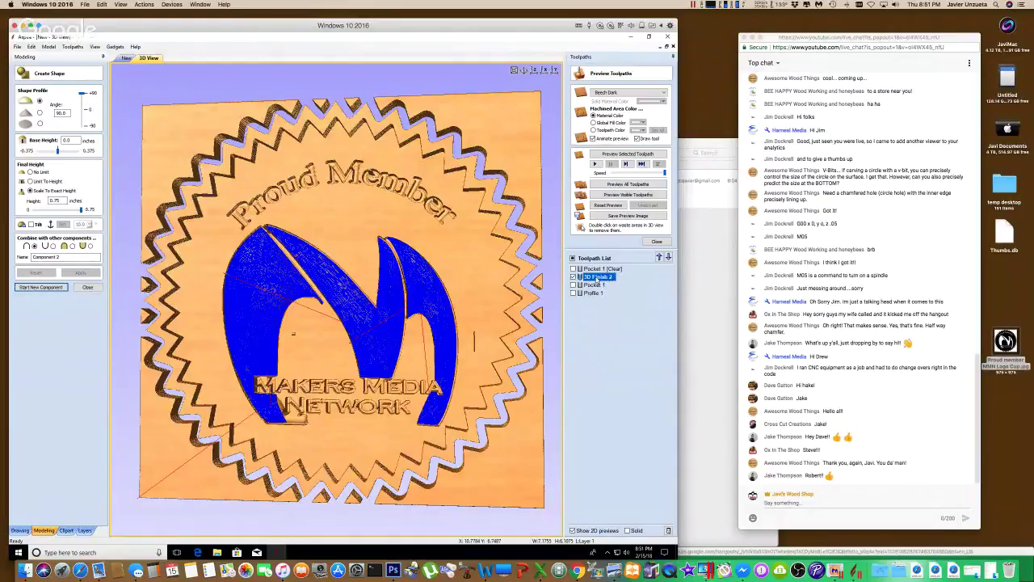
pyautogui.doubleClick(596, 277)
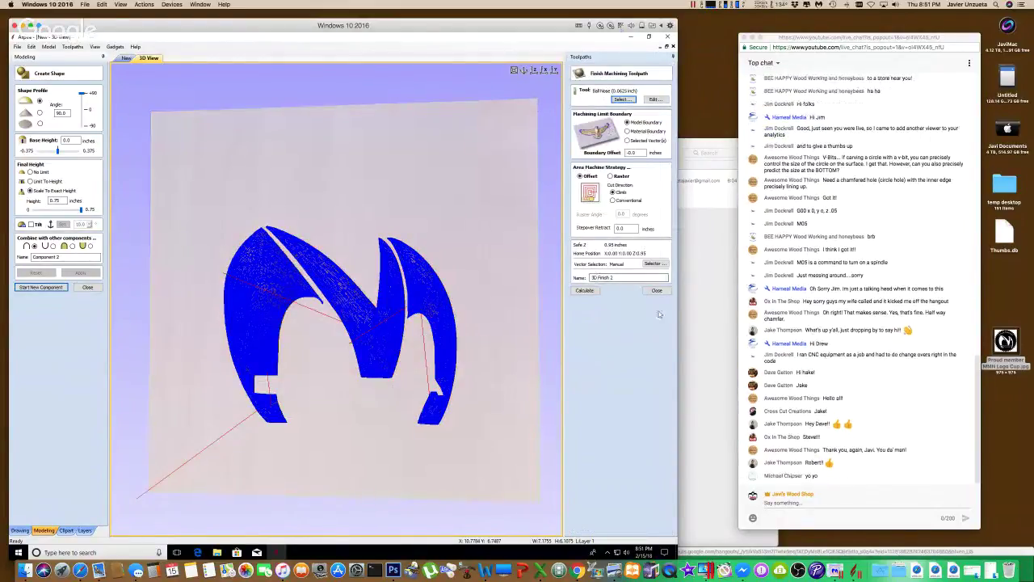
pyautogui.click(585, 290)
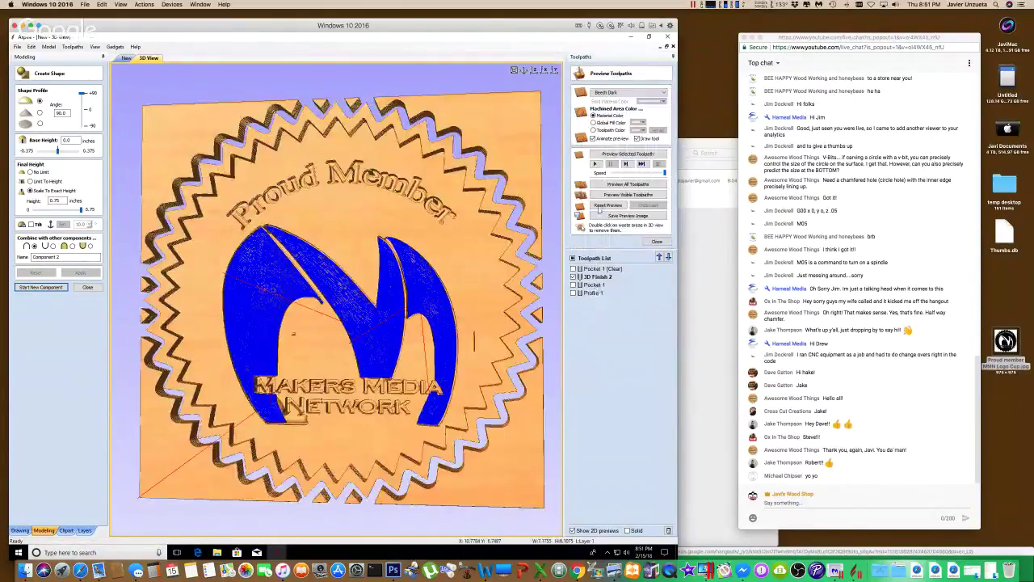
# - Simulate the 3D Finish 2 carving of the M relief, then reset to a blank beech block
pyautogui.click(628, 184)
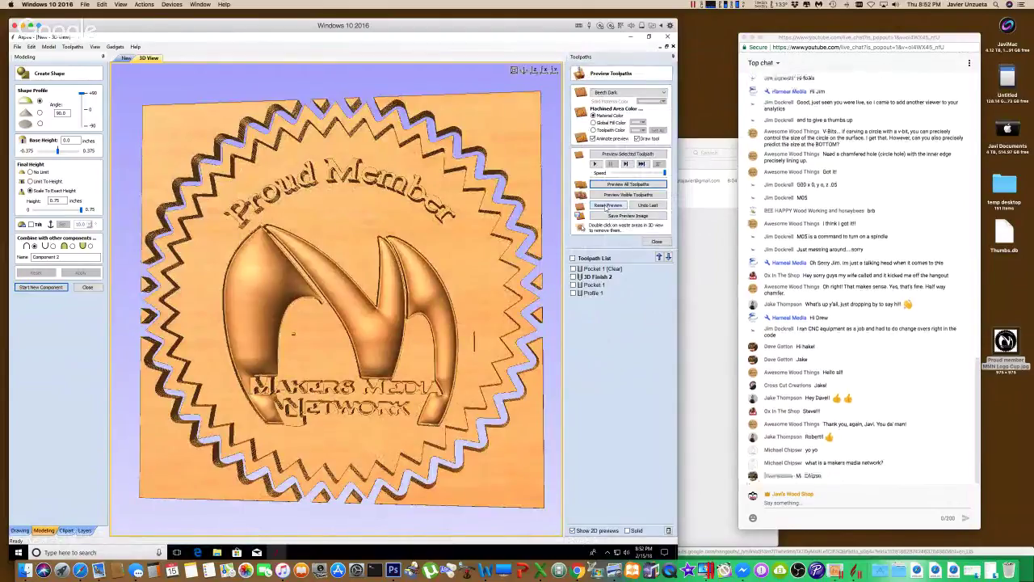
pyautogui.click(610, 194)
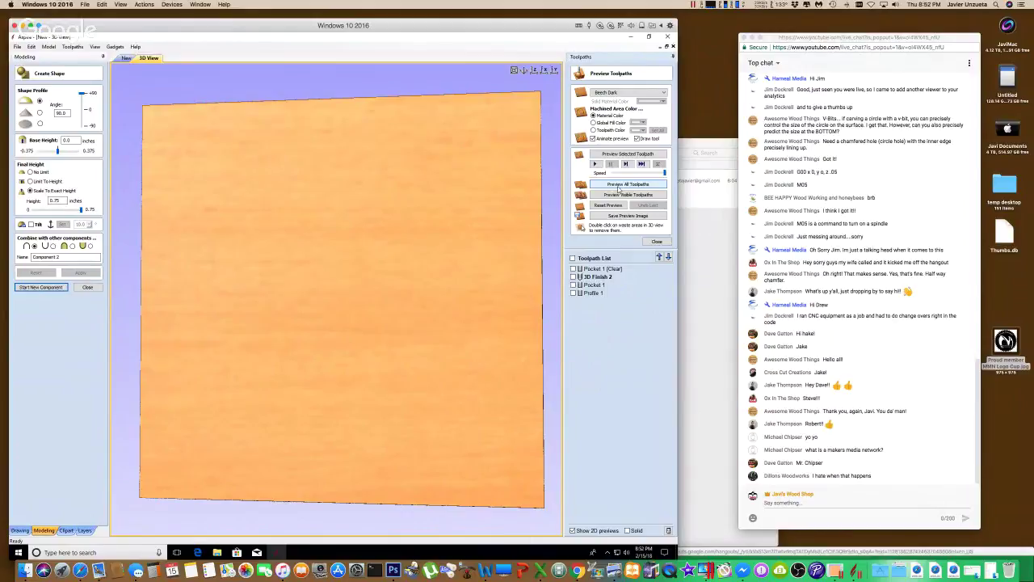
# - Simulate all toolpaths, reset the block, and rerun the full simulation of seal, text and M logo
pyautogui.click(621, 186)
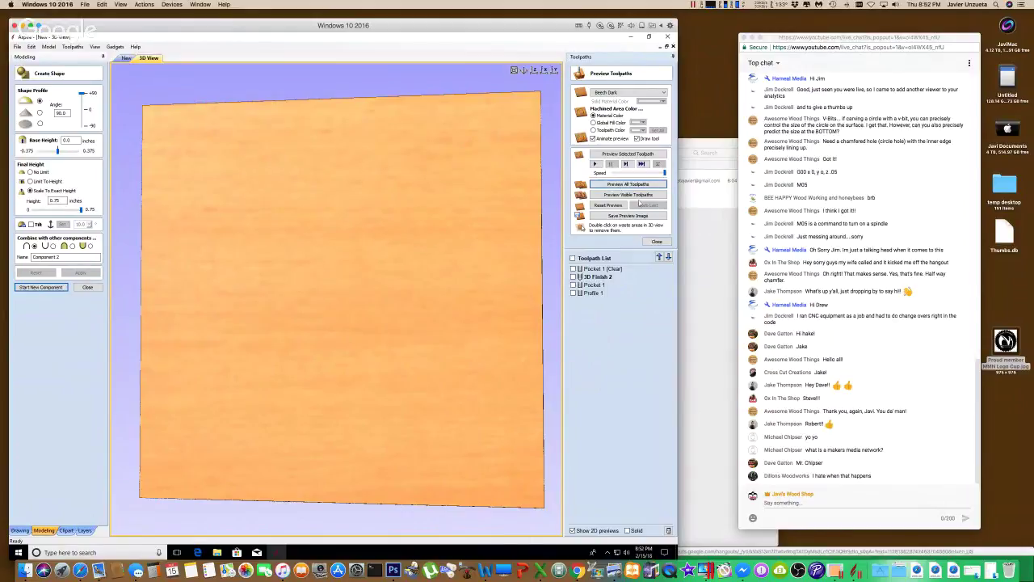
pyautogui.click(601, 207)
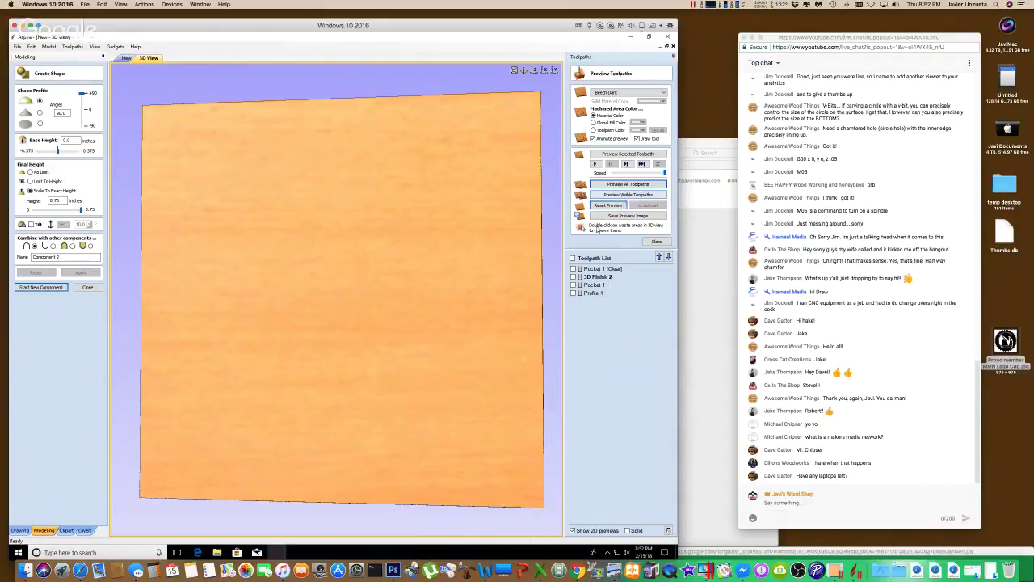
pyautogui.click(608, 186)
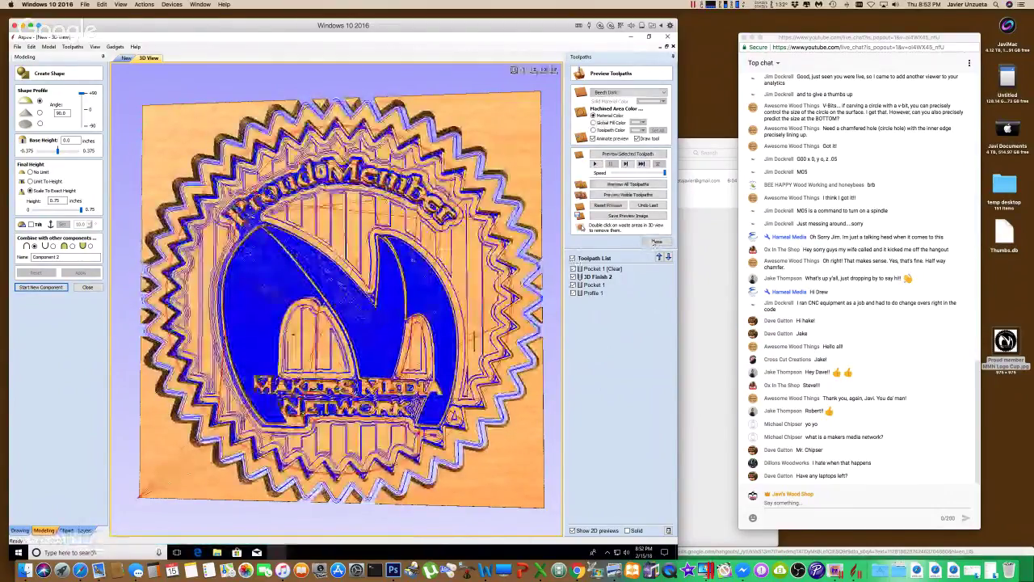
# - Acknowledge the recalculation and rerun the all-toolpath simulation showing the complete zigzag-edged badge
pyautogui.click(657, 241)
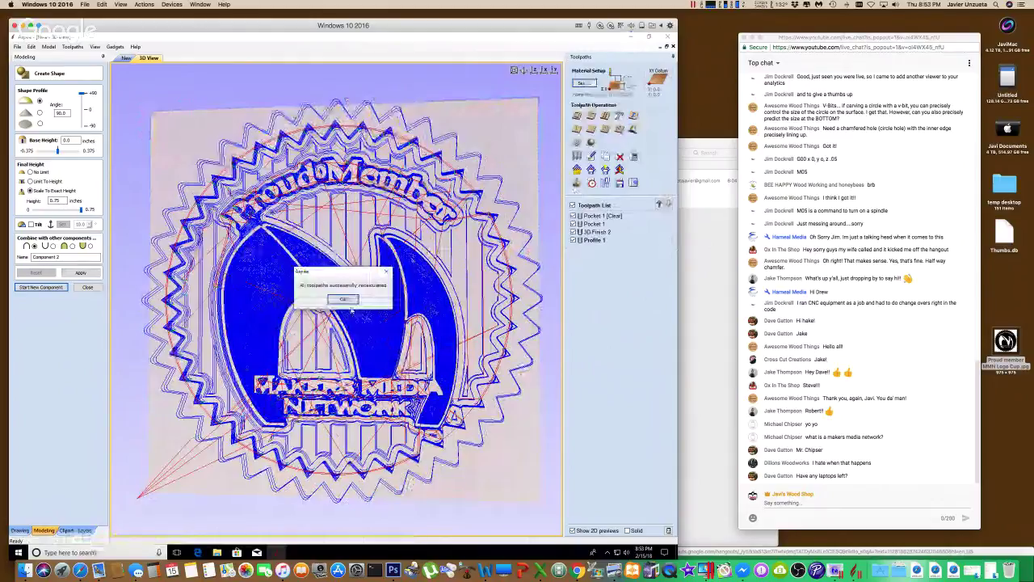
pyautogui.click(346, 305)
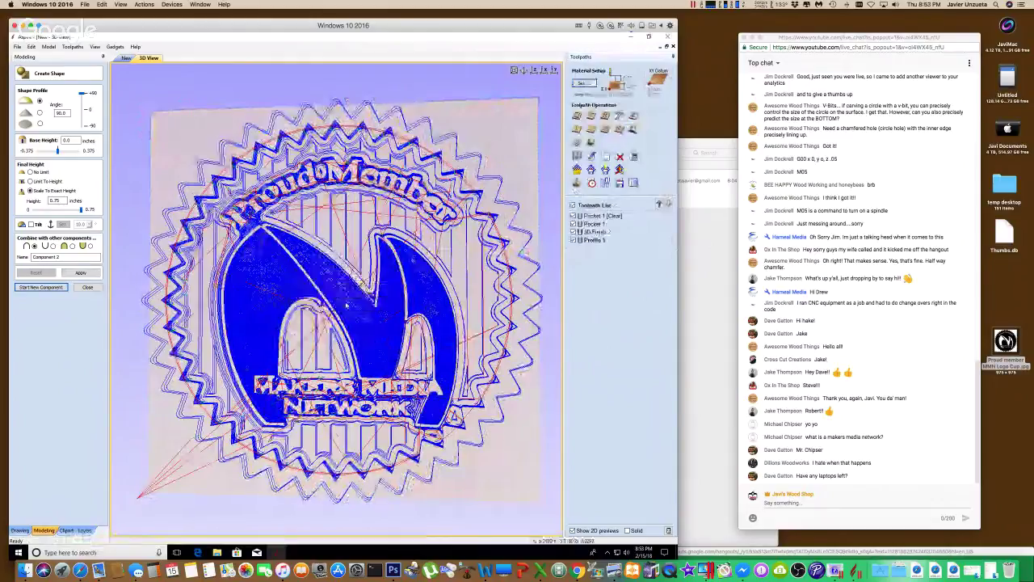
pyautogui.click(578, 184)
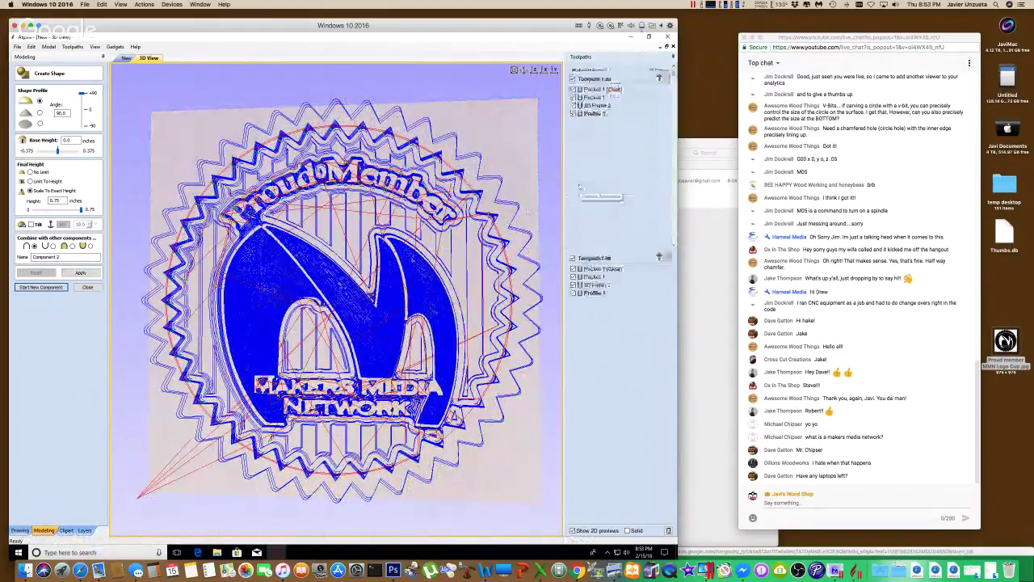
pyautogui.click(604, 185)
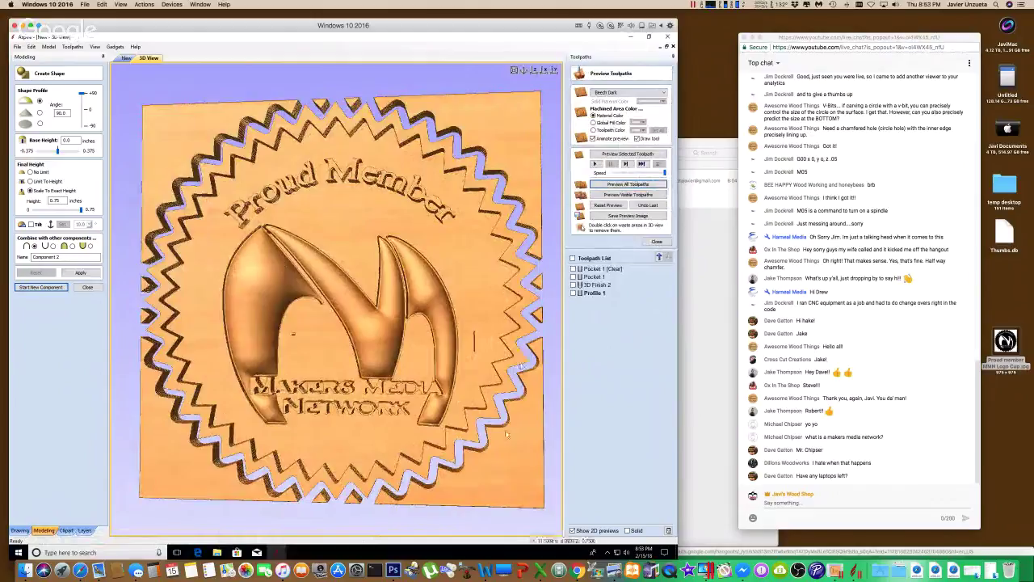
# - Remove the four corner waste areas around the zigzag seal from the carving preview
pyautogui.doubleClick(546, 171)
pyautogui.doubleClick(512, 156)
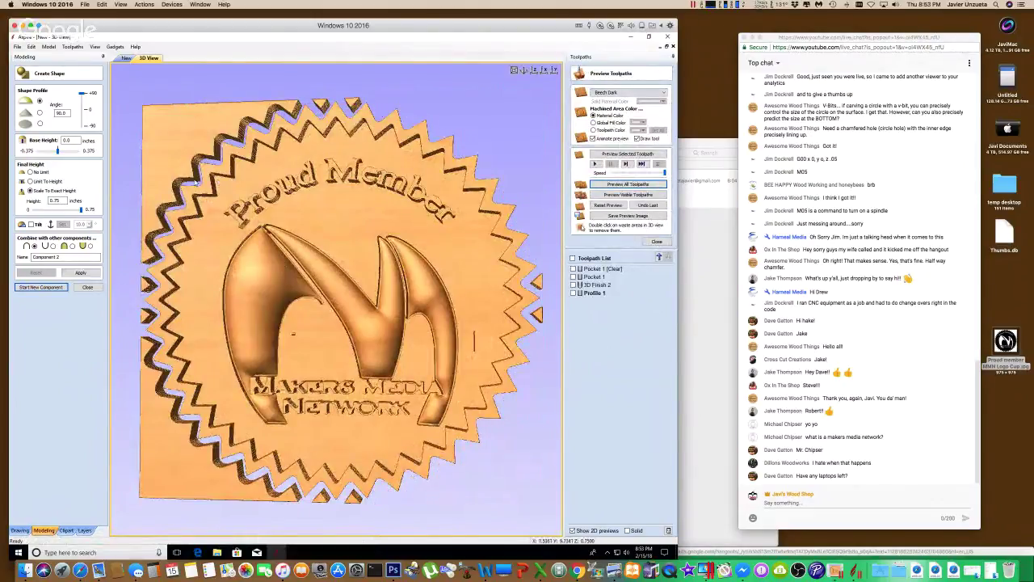
pyautogui.doubleClick(154, 152)
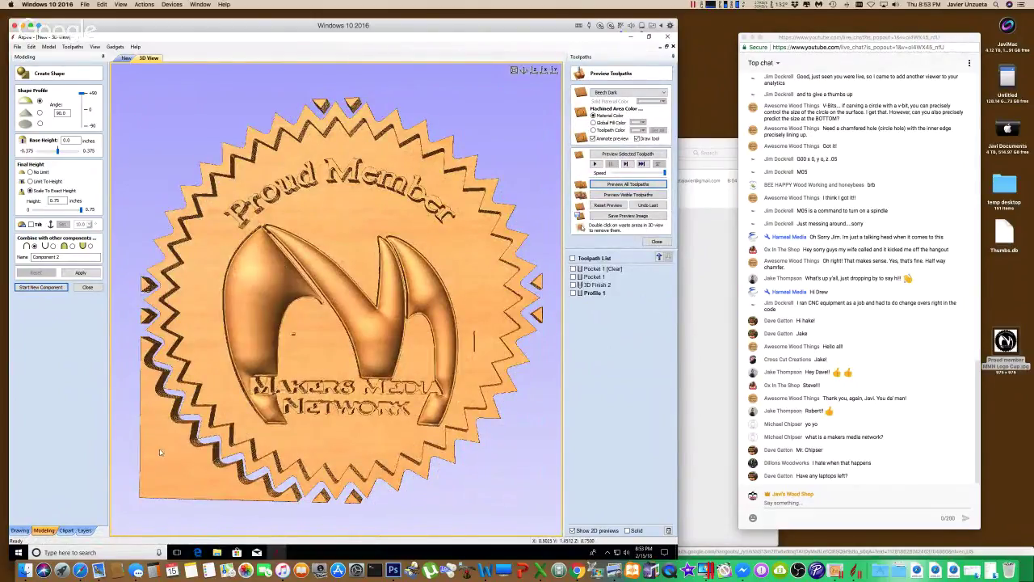
pyautogui.doubleClick(160, 453)
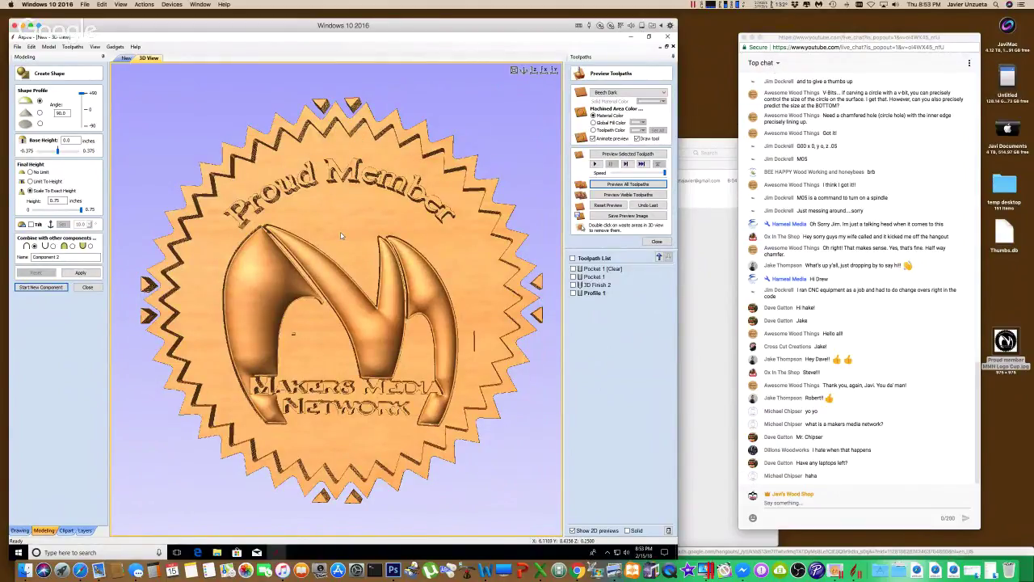
pyautogui.scroll(2, 326, 153)
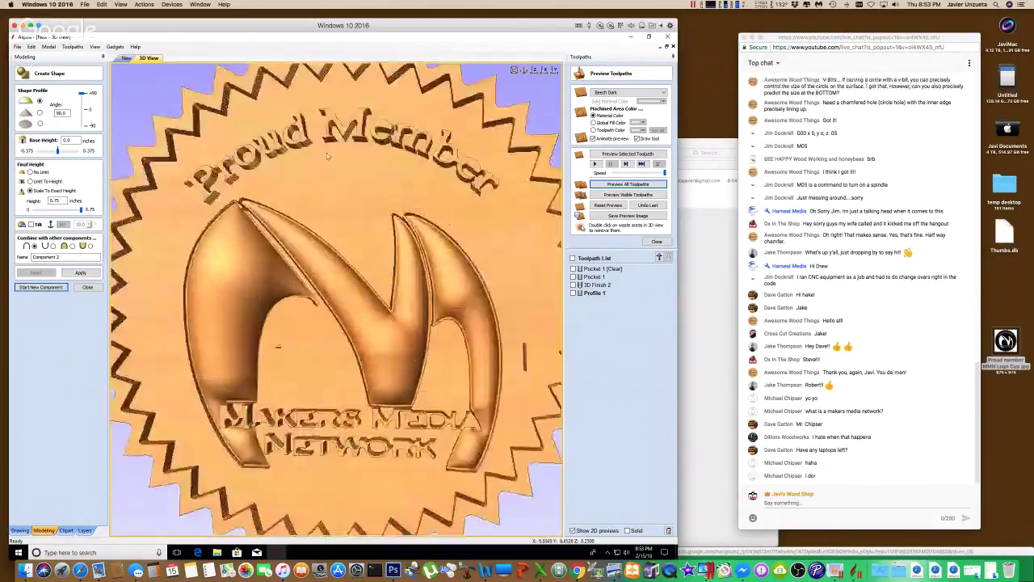
pyautogui.scroll(-2, 326, 153)
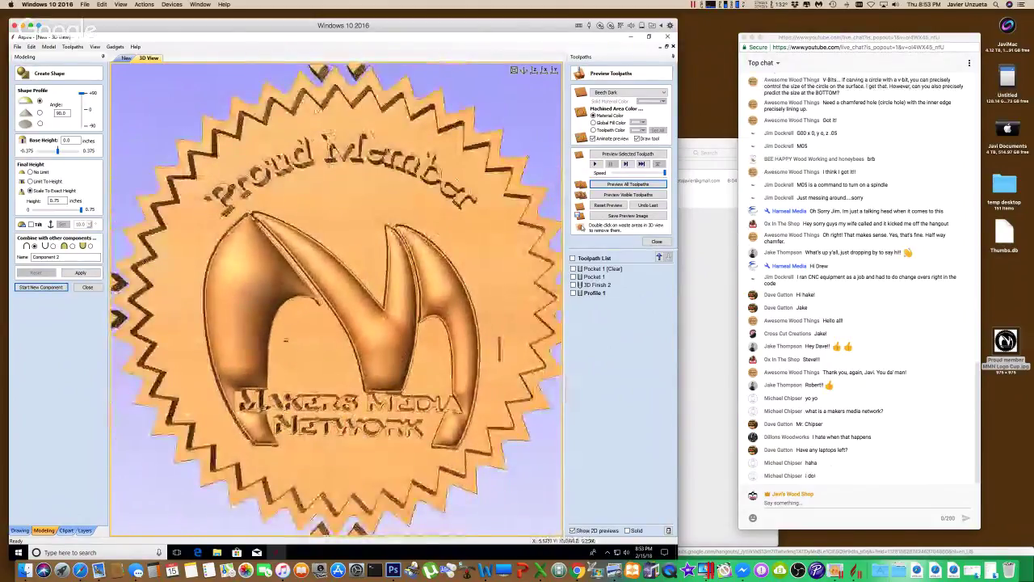
pyautogui.doubleClick(285, 340)
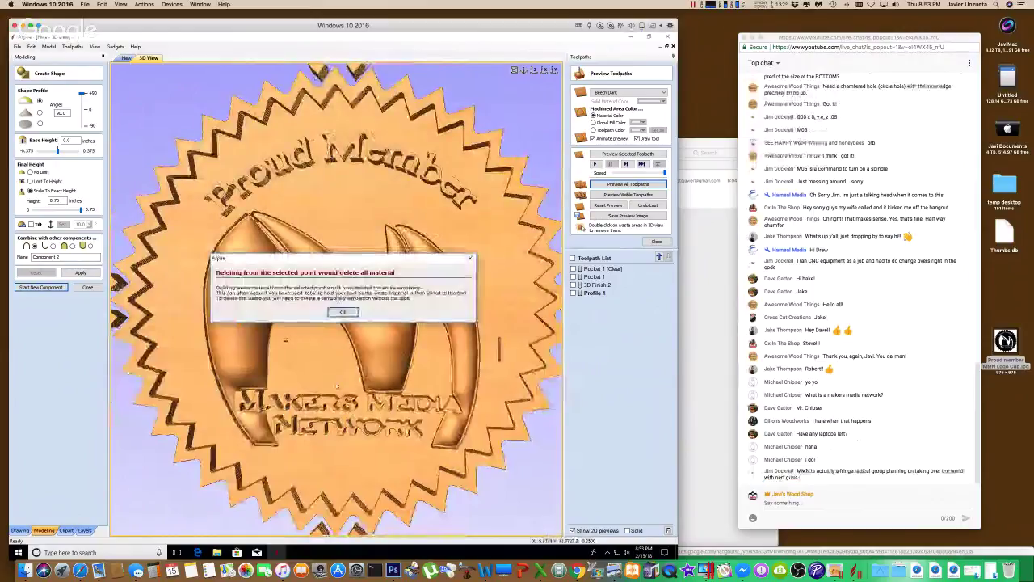
pyautogui.click(342, 312)
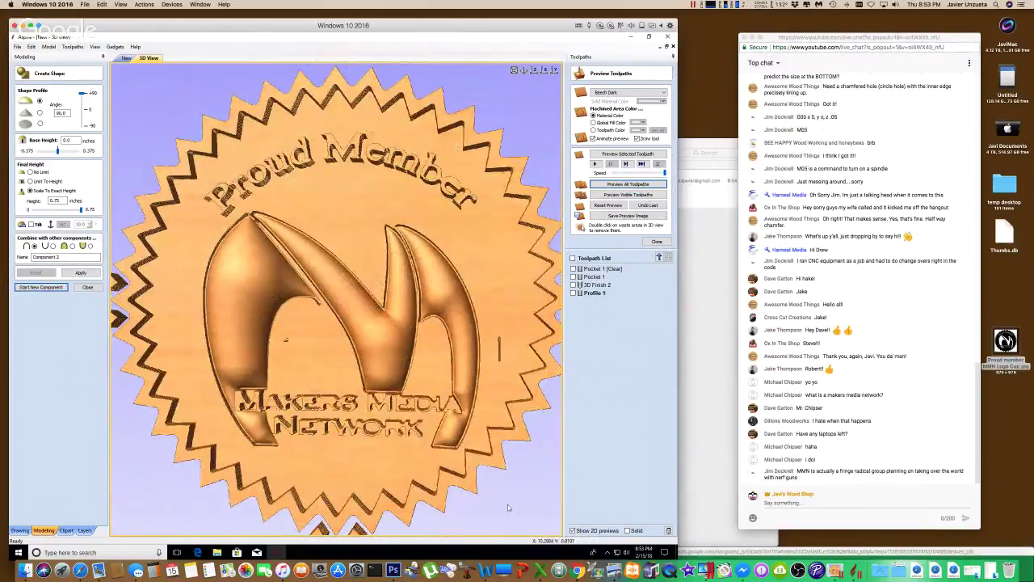
# - Close the shape creation settings and return to the 2D design view
pyautogui.scroll(-3, 507, 504)
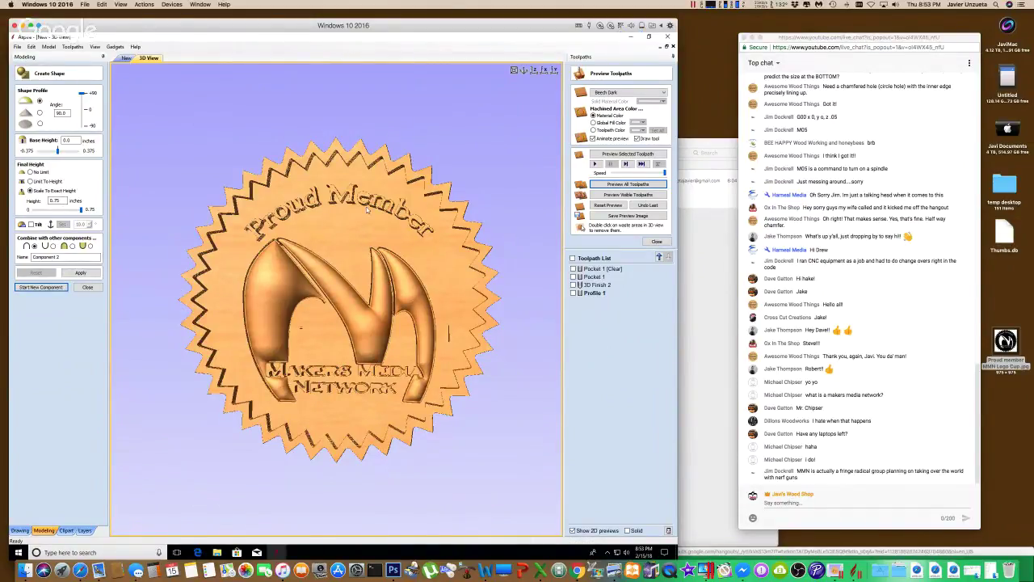
pyautogui.scroll(3, 335, 287)
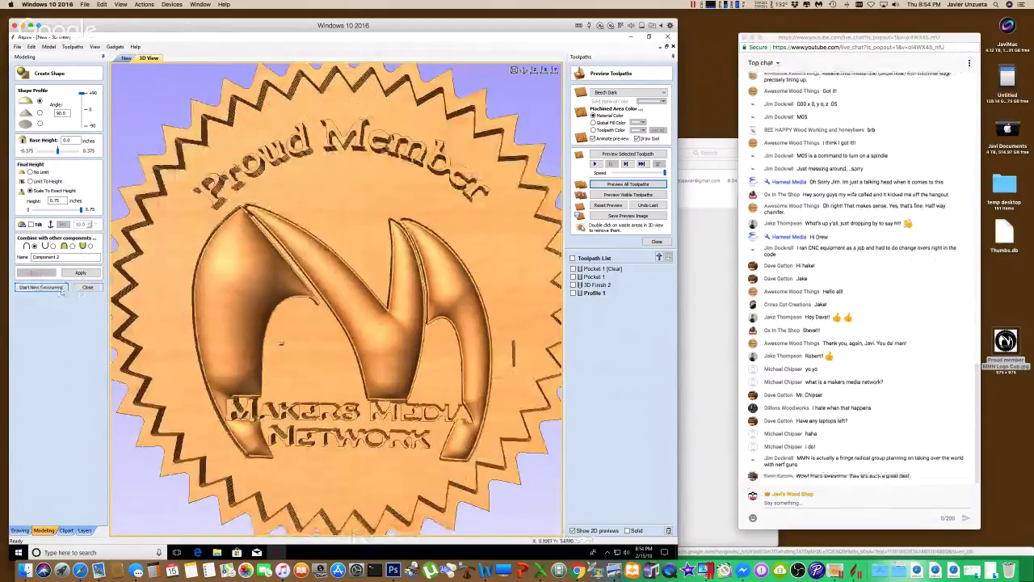
pyautogui.click(88, 288)
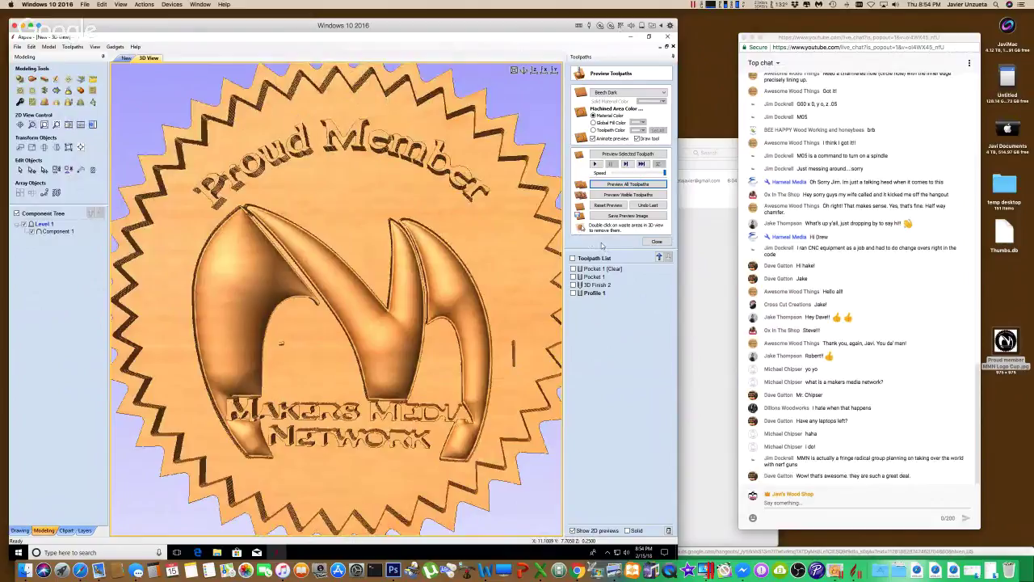
pyautogui.click(126, 58)
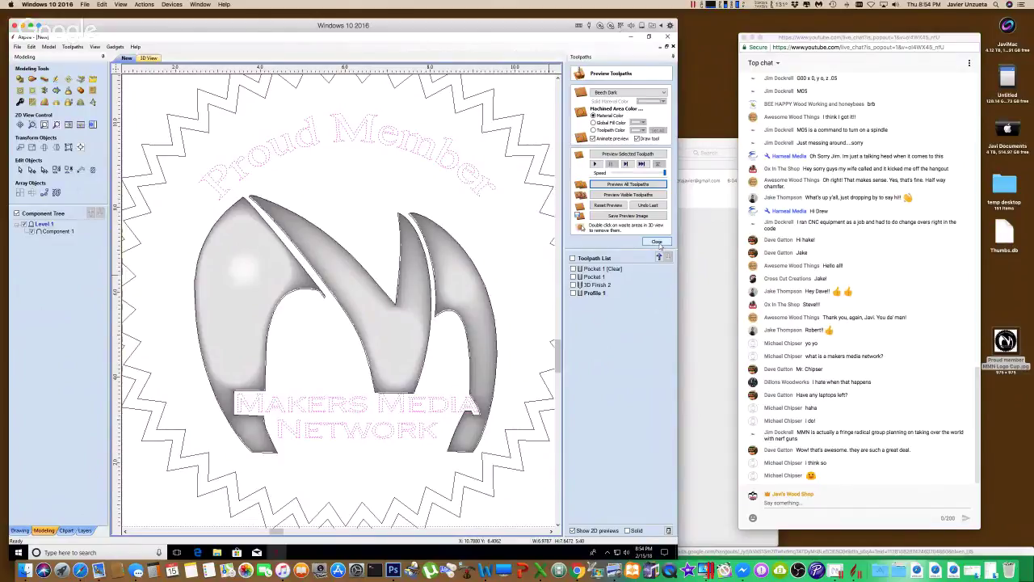
# - Create and calculate a Prism Carve 1 toolpath for the badge lettering
pyautogui.click(657, 242)
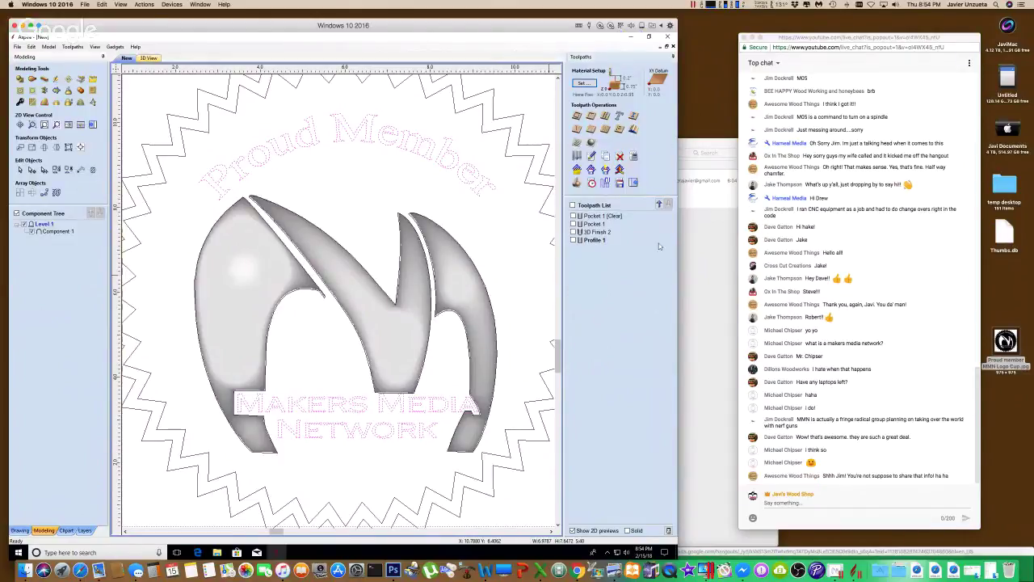
pyautogui.click(619, 130)
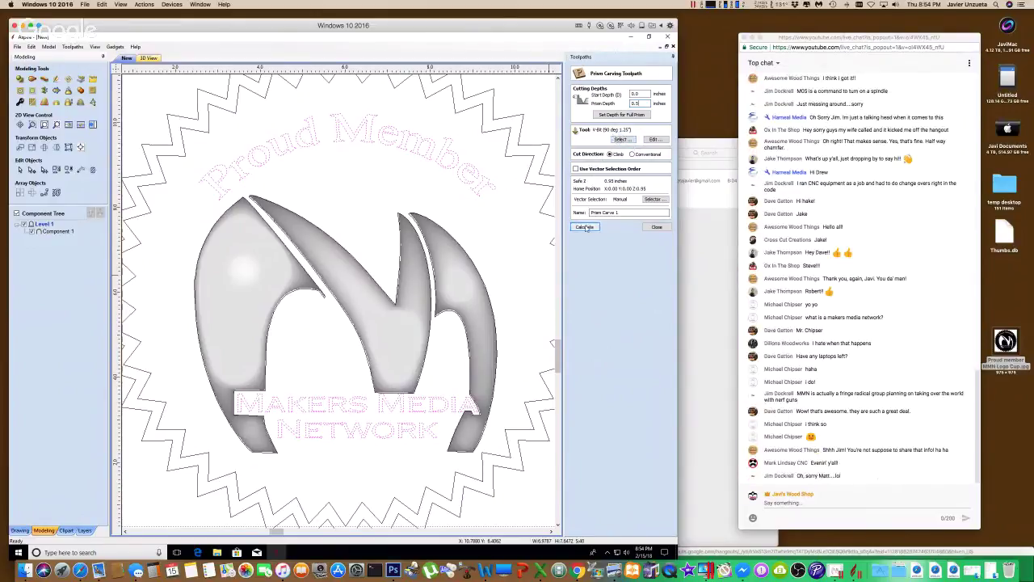
pyautogui.click(585, 227)
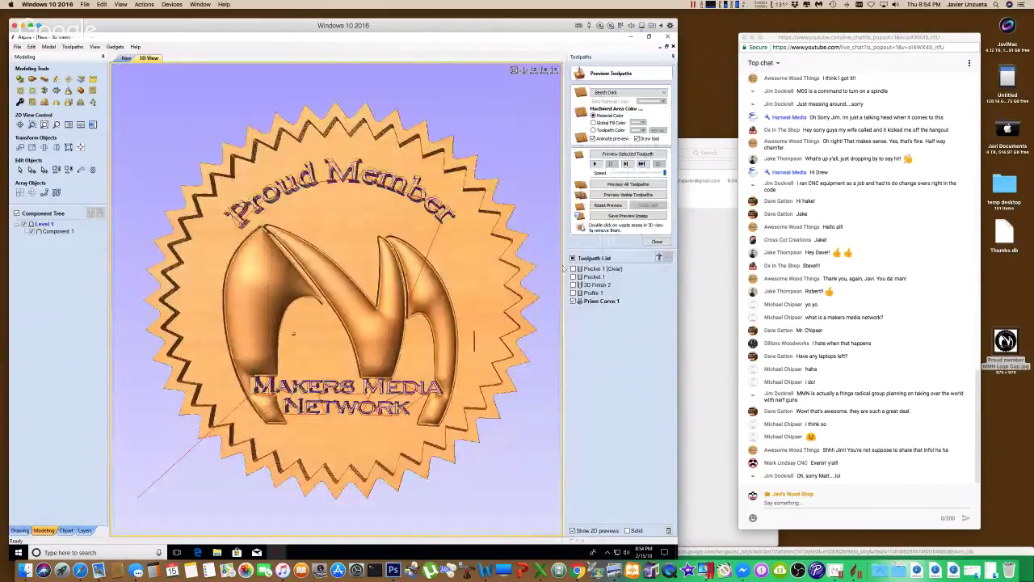
# - Reset the stock and simulate all toolpaths with the prism-carved text in beech
pyautogui.click(606, 206)
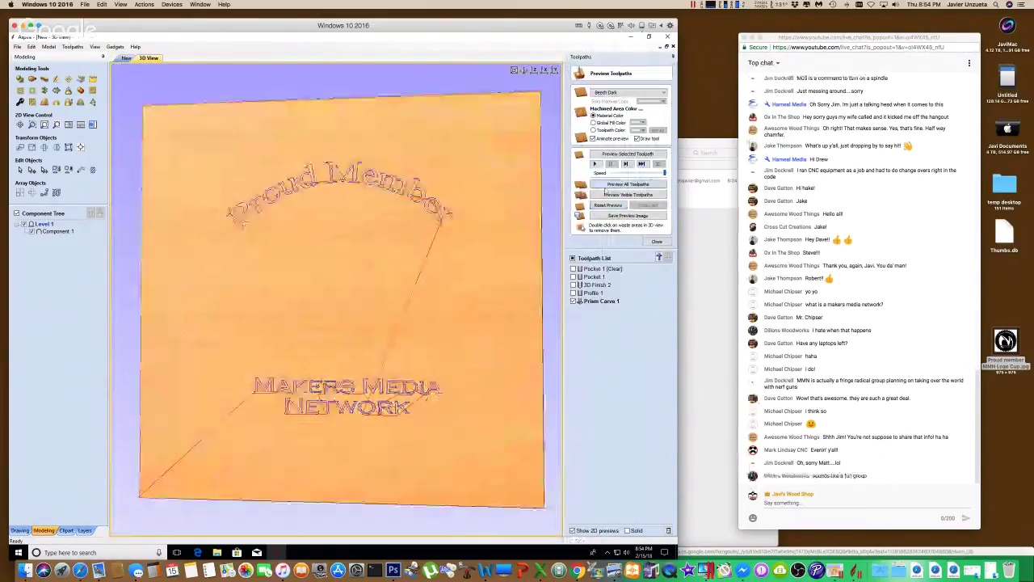
pyautogui.click(608, 185)
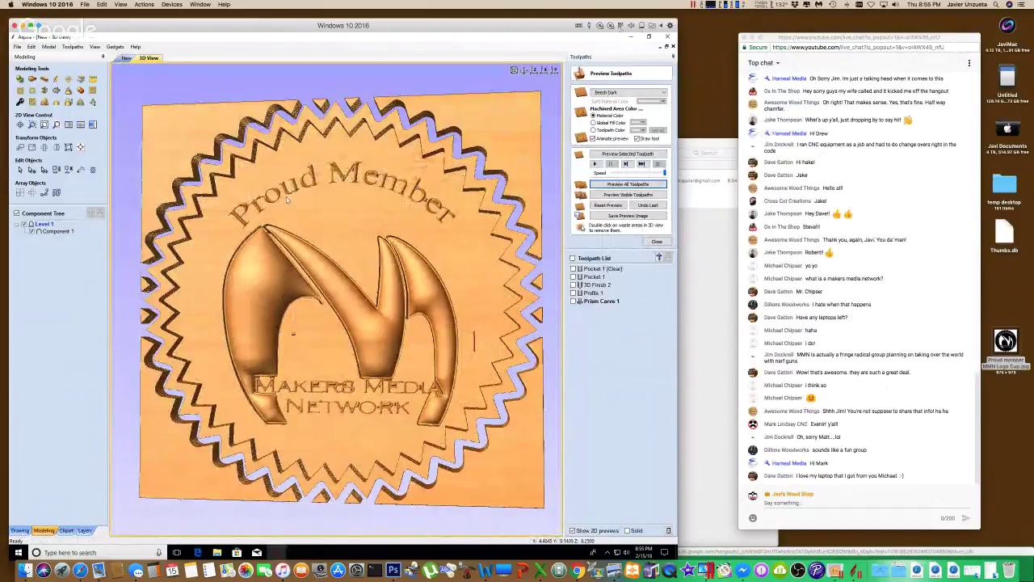
pyautogui.scroll(4, 336, 317)
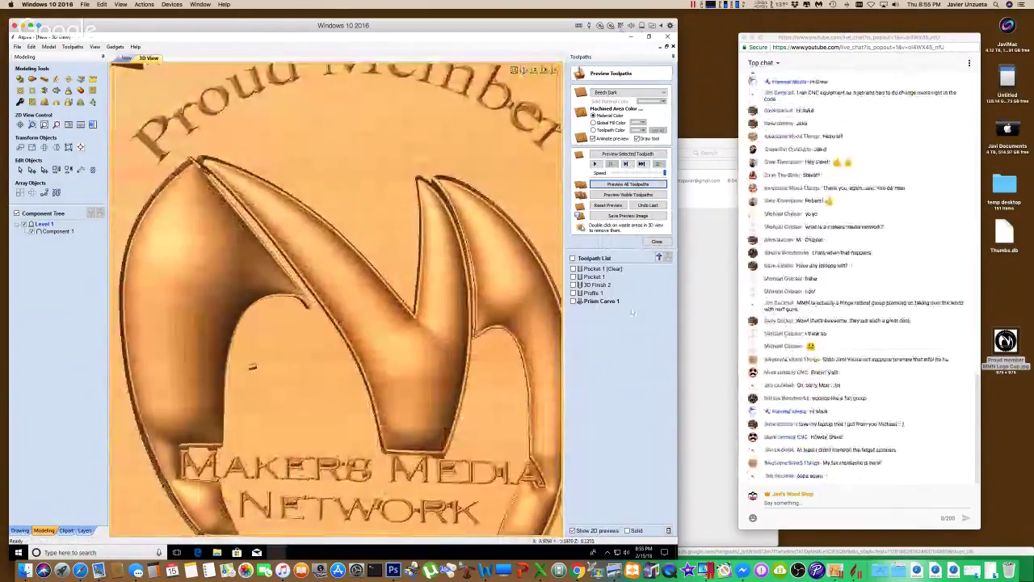
# - Adjust the Prism Carve 1 pass depth and recalculate the toolpath
pyautogui.doubleClick(601, 301)
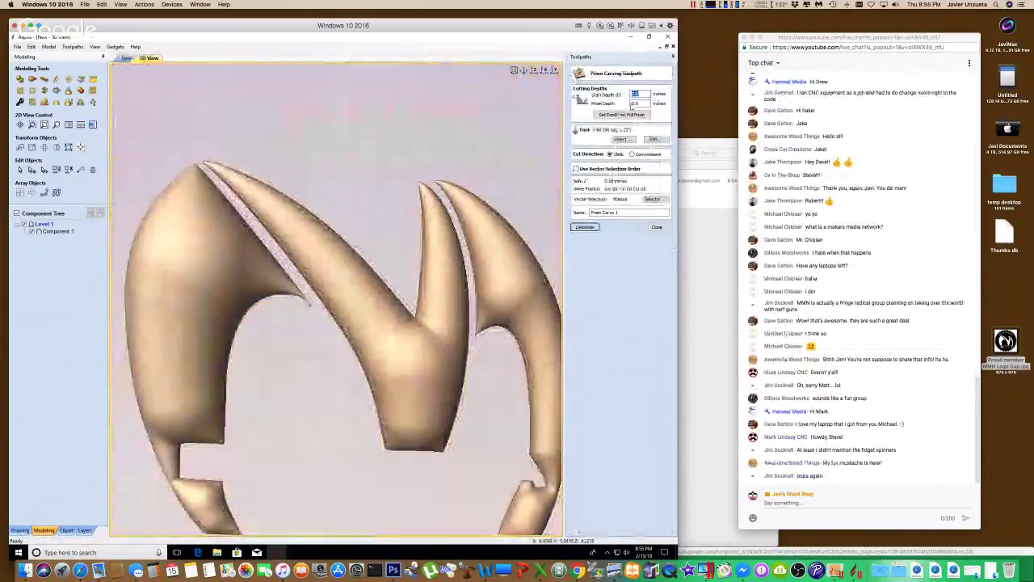
pyautogui.click(646, 103)
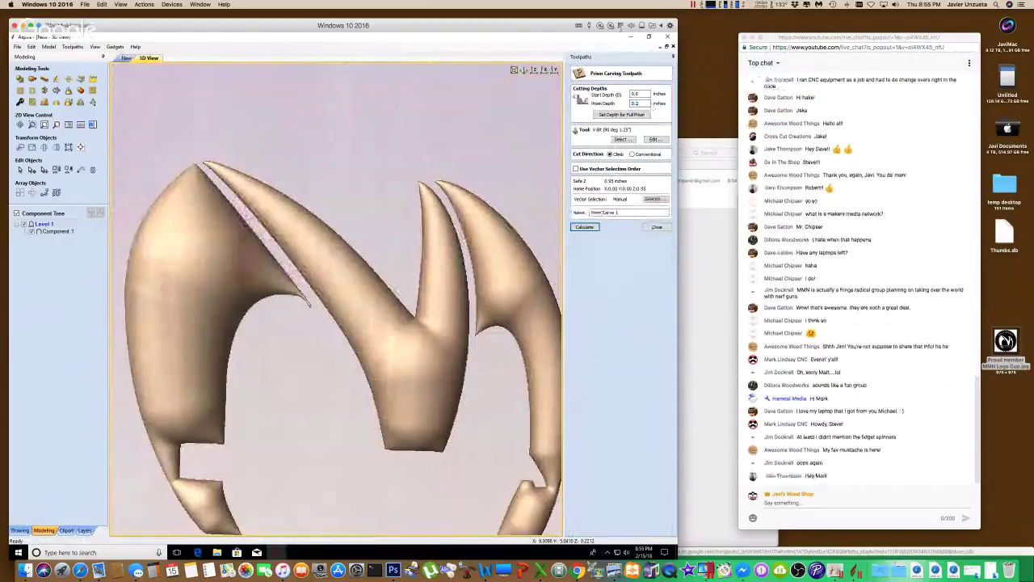
pyautogui.click(584, 226)
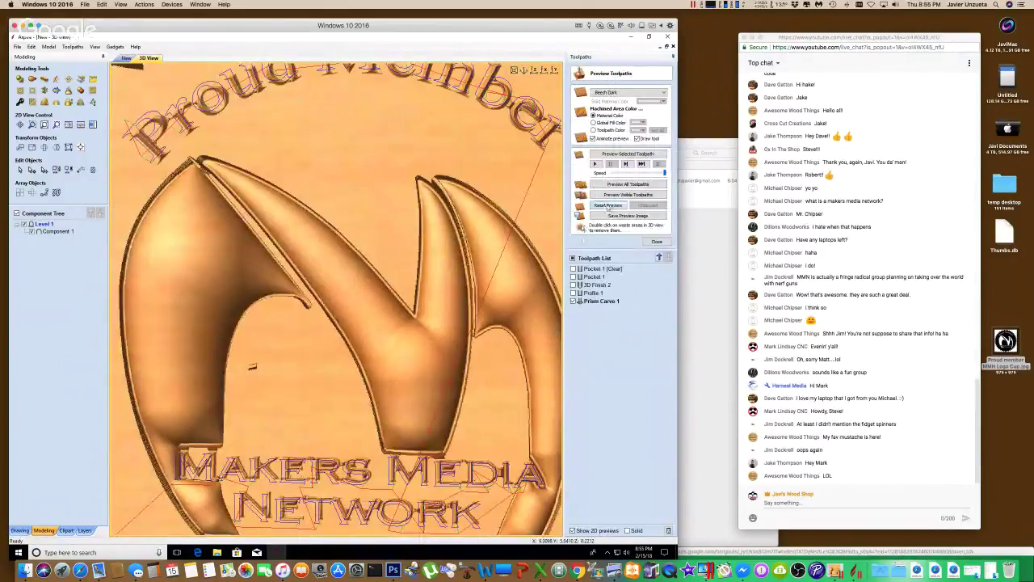
# - Move Profile 1 below Prism Carve 1 and restart the carving simulation on fresh material
pyautogui.click(656, 242)
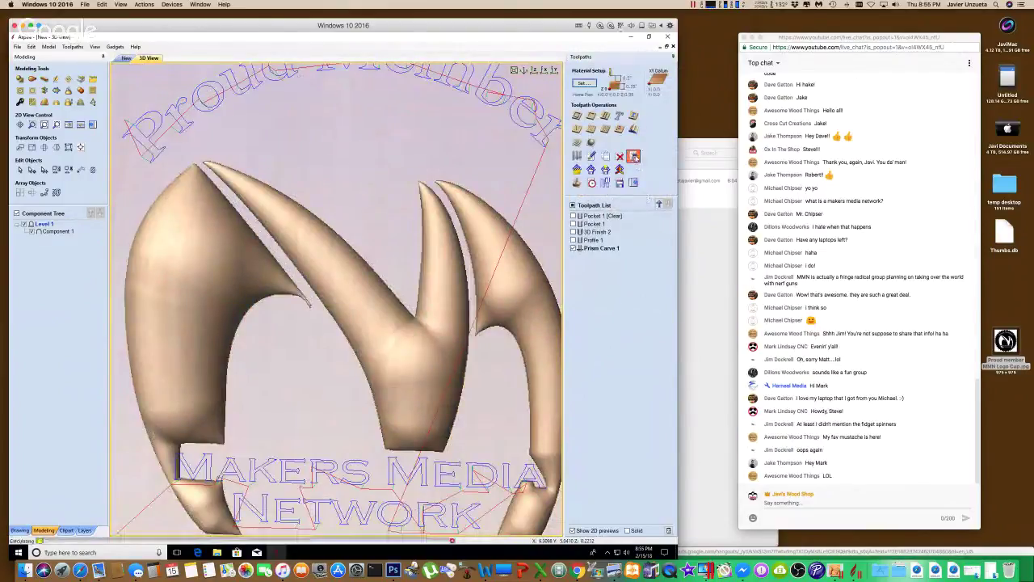
pyautogui.click(573, 204)
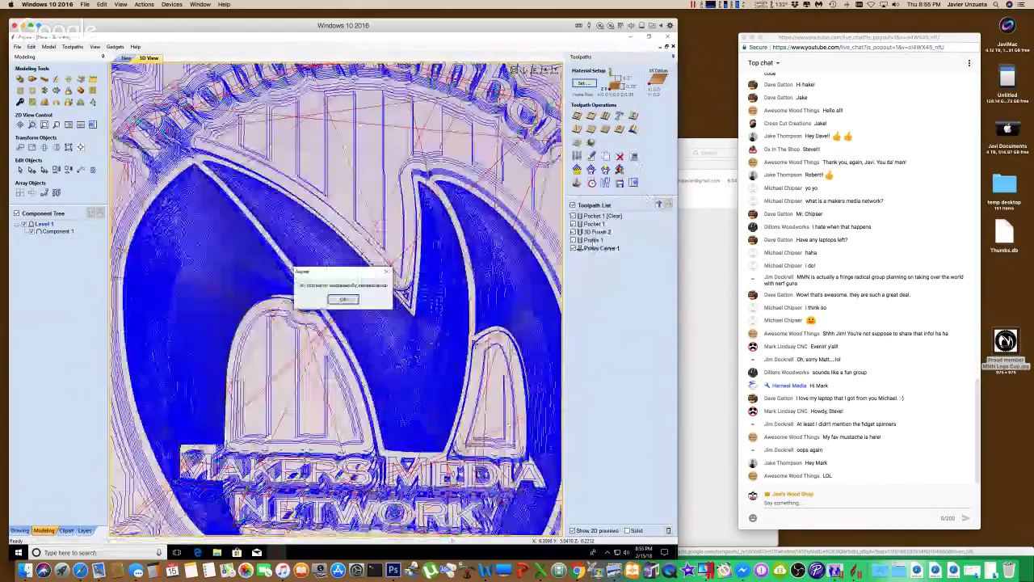
pyautogui.click(342, 300)
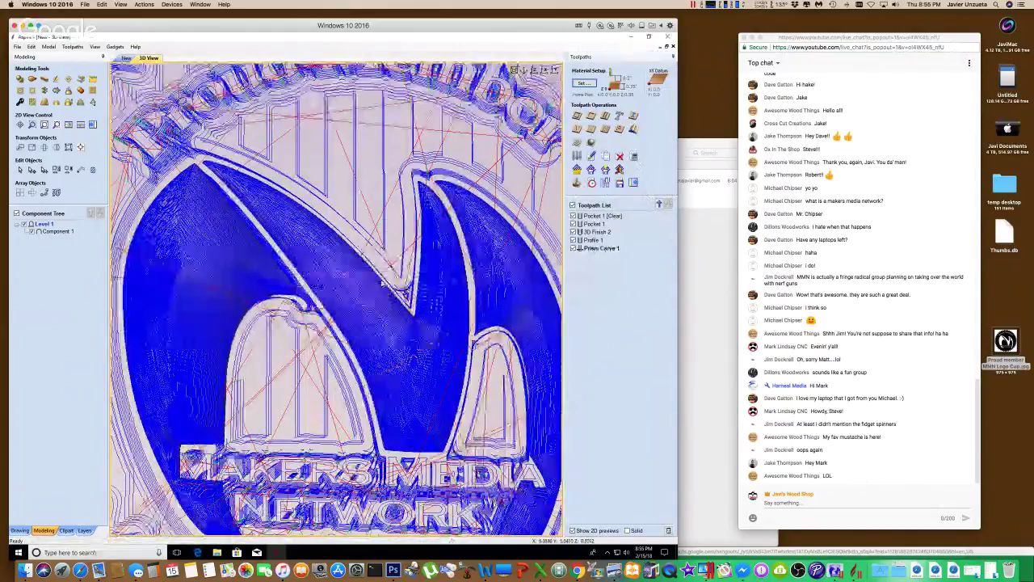
pyautogui.moveTo(588, 253); pyautogui.dragTo(589, 252)
pyautogui.click(576, 182)
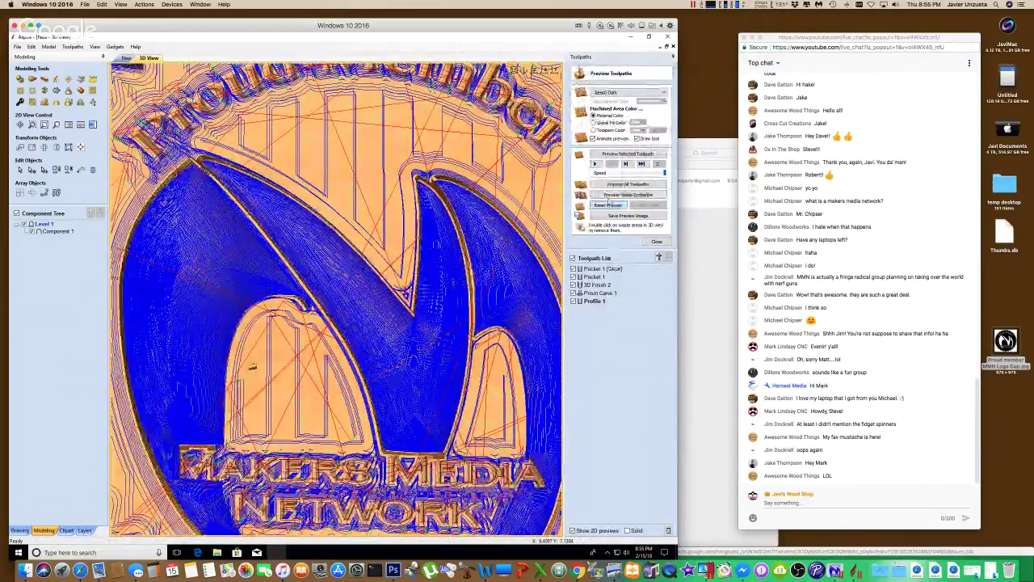
pyautogui.click(612, 185)
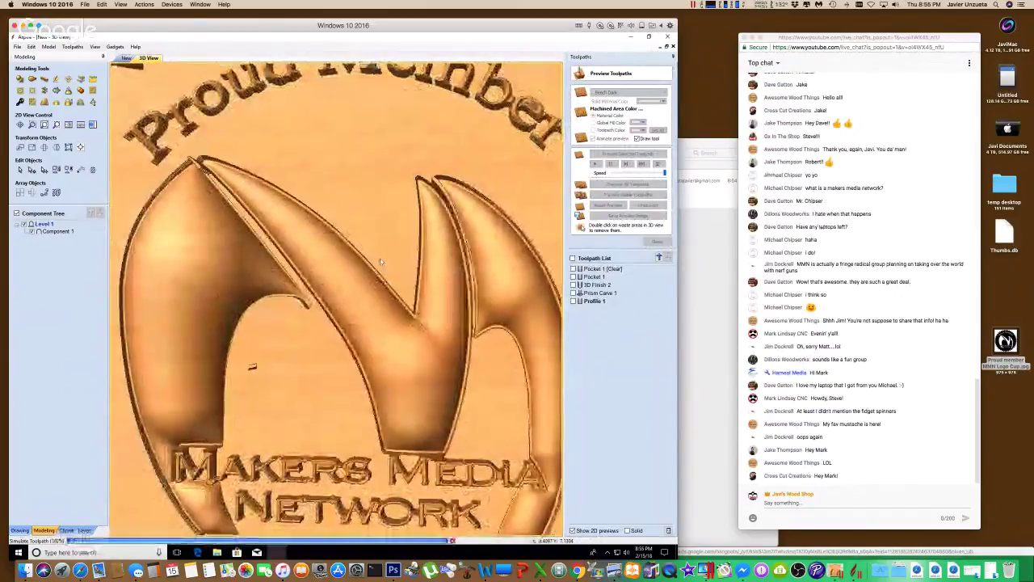
# - Zoom and tilt the finished carve for a close oblique look at the Proud Member badge
pyautogui.scroll(-2, 382, 261)
pyautogui.scroll(-2, 374, 297)
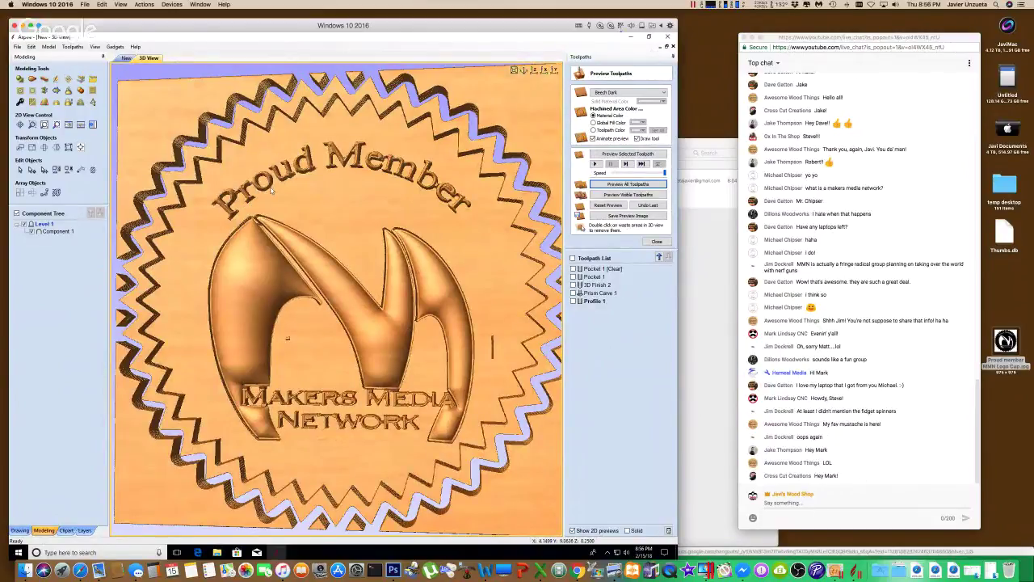
pyautogui.scroll(3, 271, 190)
pyautogui.moveTo(274, 186); pyautogui.dragTo(258, 242)
pyautogui.scroll(-2, 305, 120)
pyautogui.scroll(2, 242, 332)
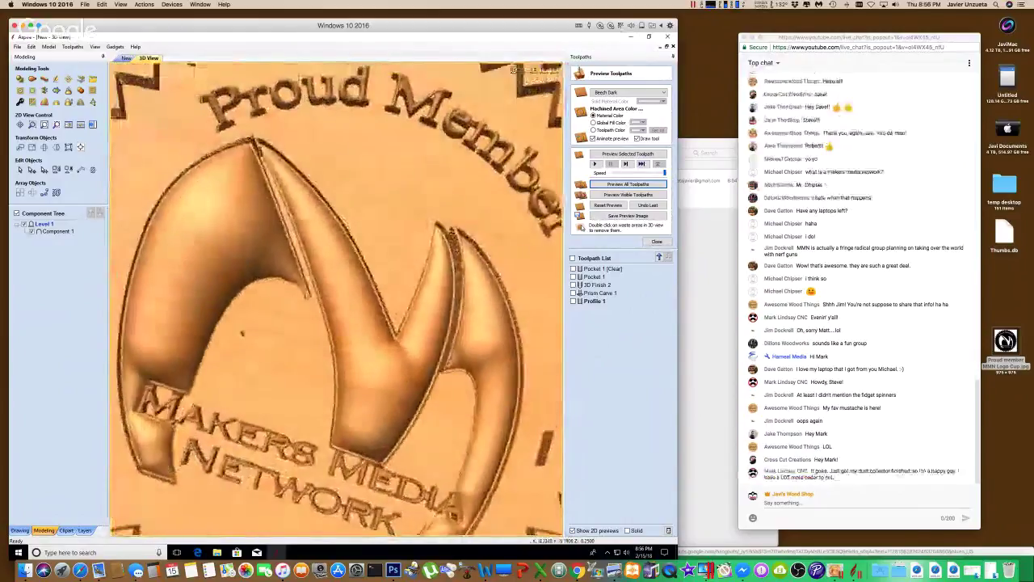
pyautogui.scroll(-2, 241, 332)
# - Open the 3D Finish 2 finishing-toolpath settings for editing
pyautogui.moveTo(241, 332); pyautogui.dragTo(240, 327)
pyautogui.scroll(2, 240, 326)
pyautogui.scroll(-2, 240, 326)
pyautogui.scroll(2, 458, 188)
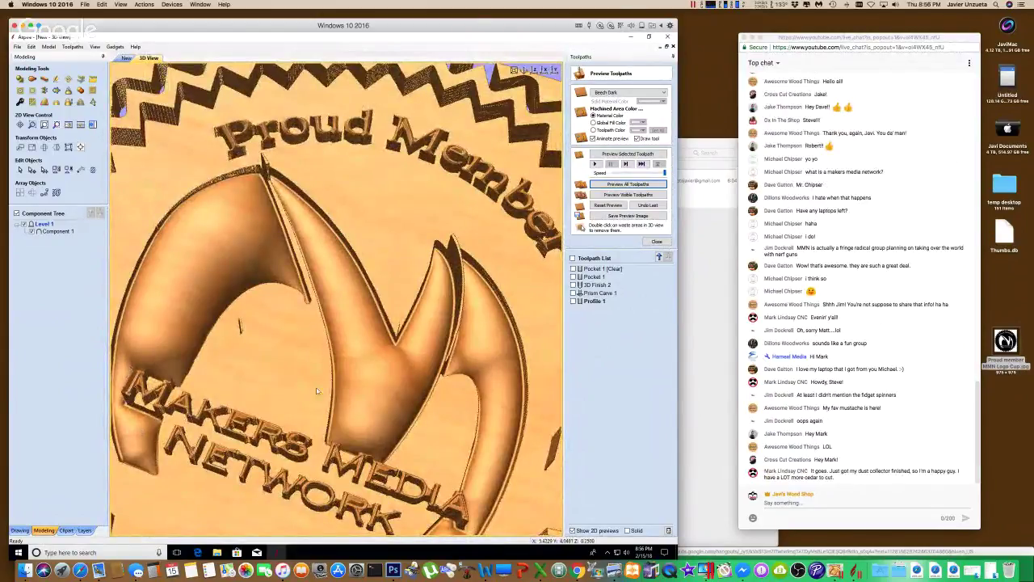
pyautogui.doubleClick(597, 285)
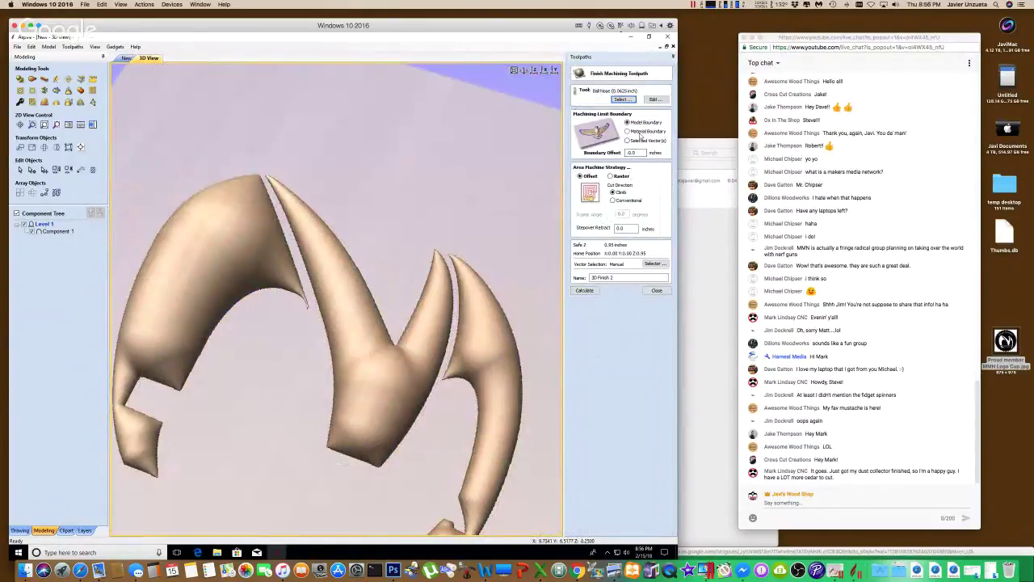
# - Close the 3D Finish 2 settings, inspect Component 1's properties, and recalculate all toolpaths
pyautogui.click(657, 290)
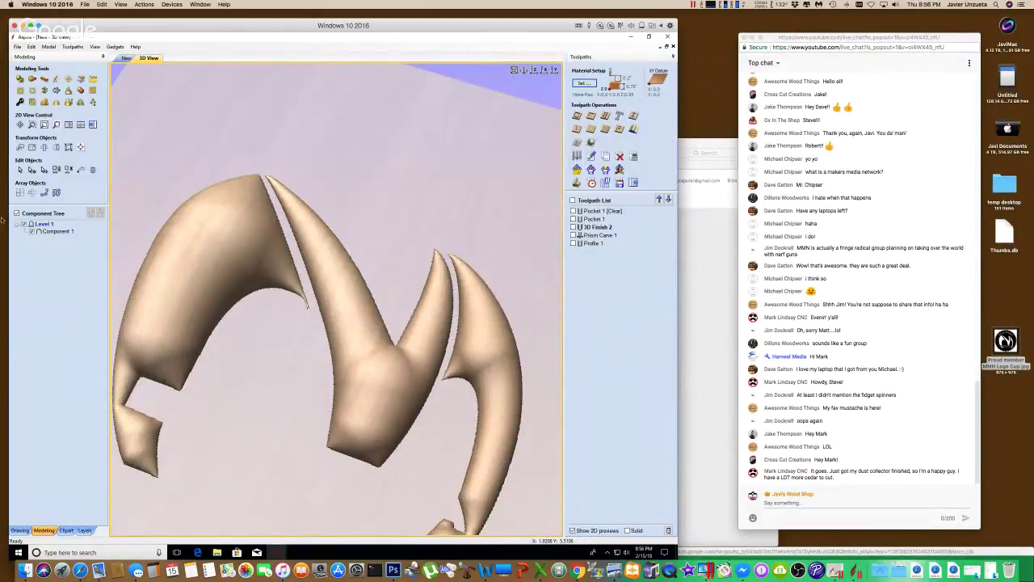
pyautogui.doubleClick(68, 232)
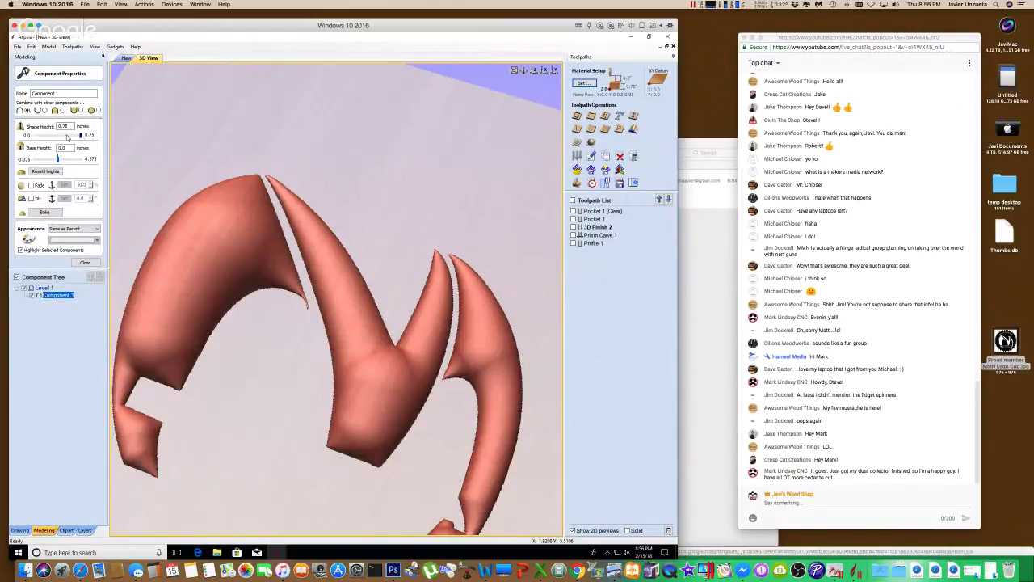
pyautogui.click(85, 264)
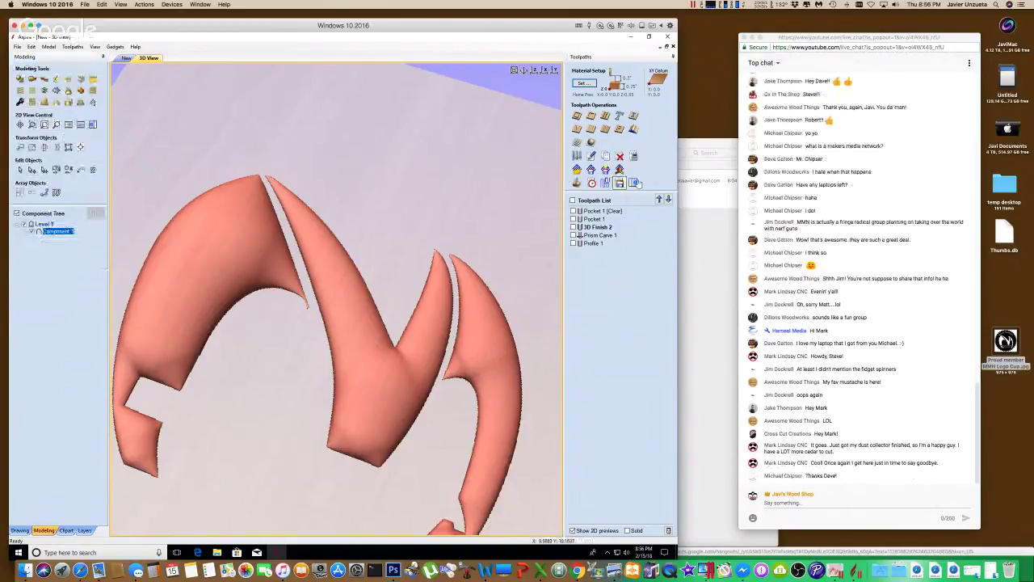
pyautogui.click(634, 157)
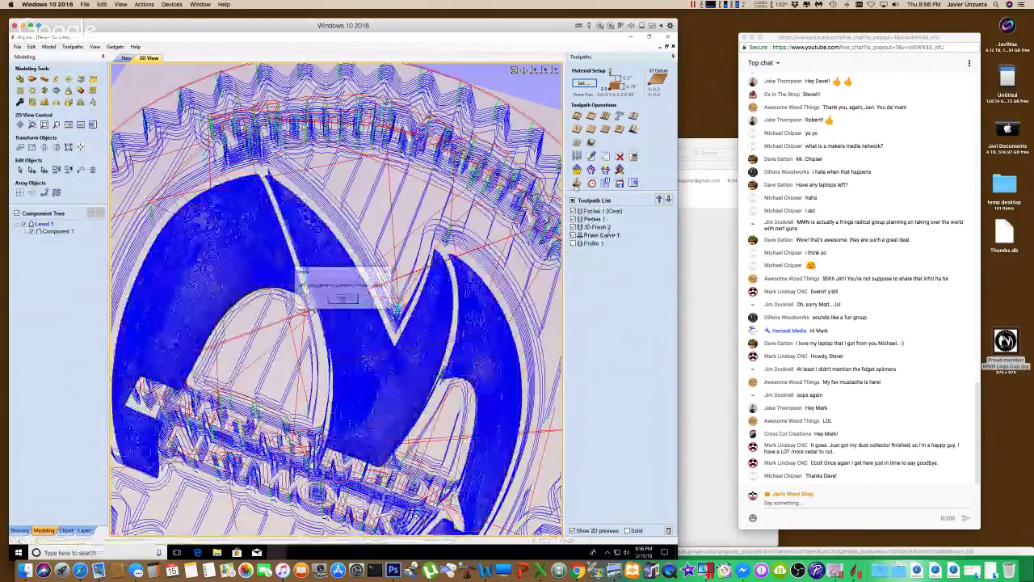
# - Dismiss the recalculation message and simulate the carve of the selected toolpath alone
pyautogui.click(353, 299)
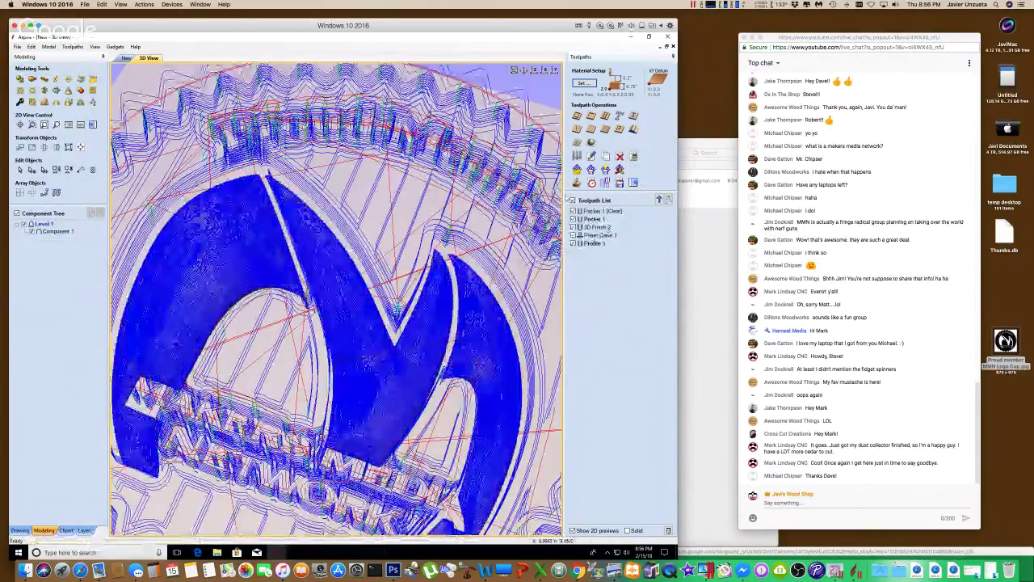
pyautogui.click(576, 183)
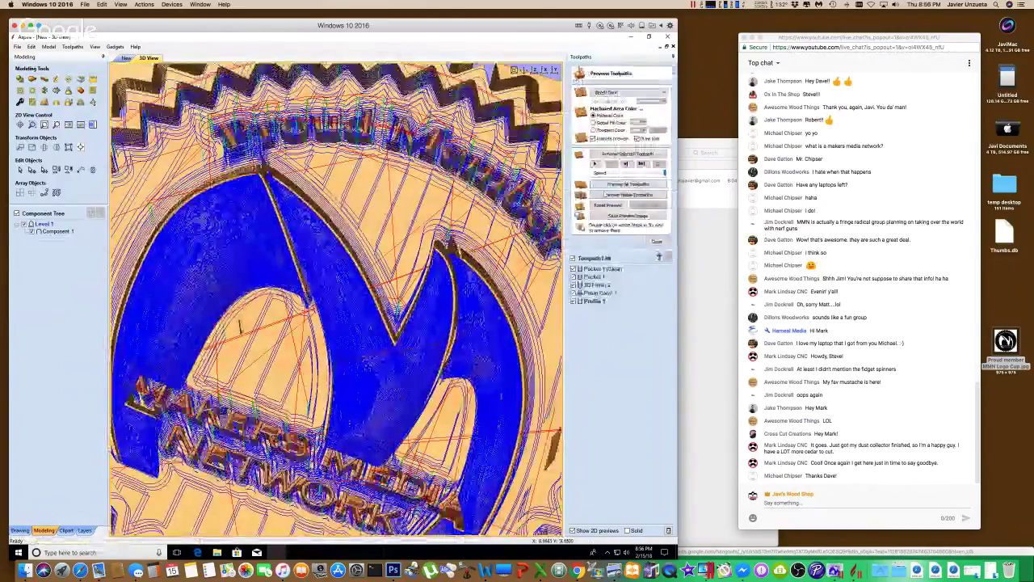
pyautogui.click(607, 186)
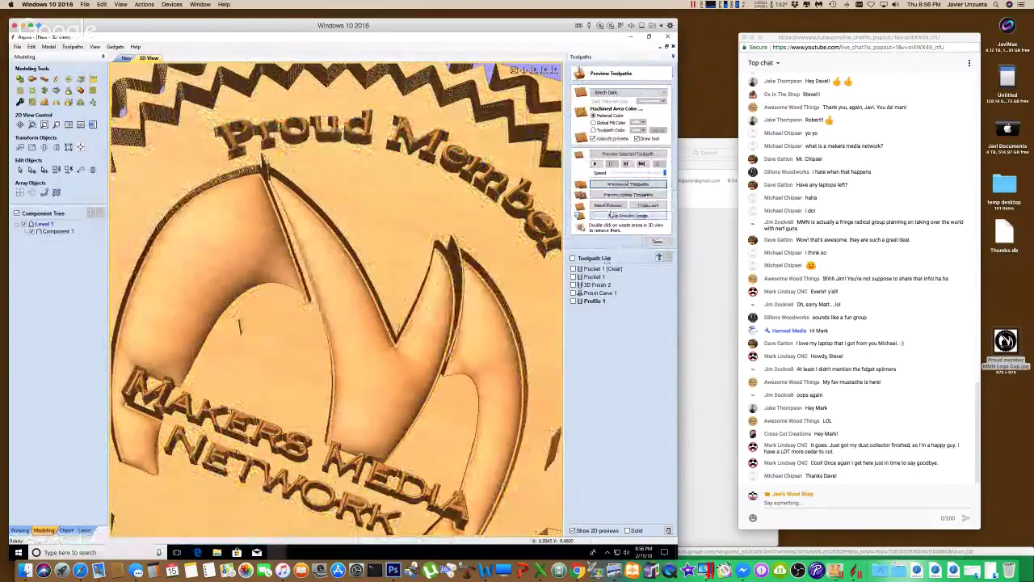
pyautogui.click(657, 241)
# - Reset the preview, simulate all toolpaths, and orbit the plaque to a frontal view
pyautogui.click(593, 184)
pyautogui.click(607, 205)
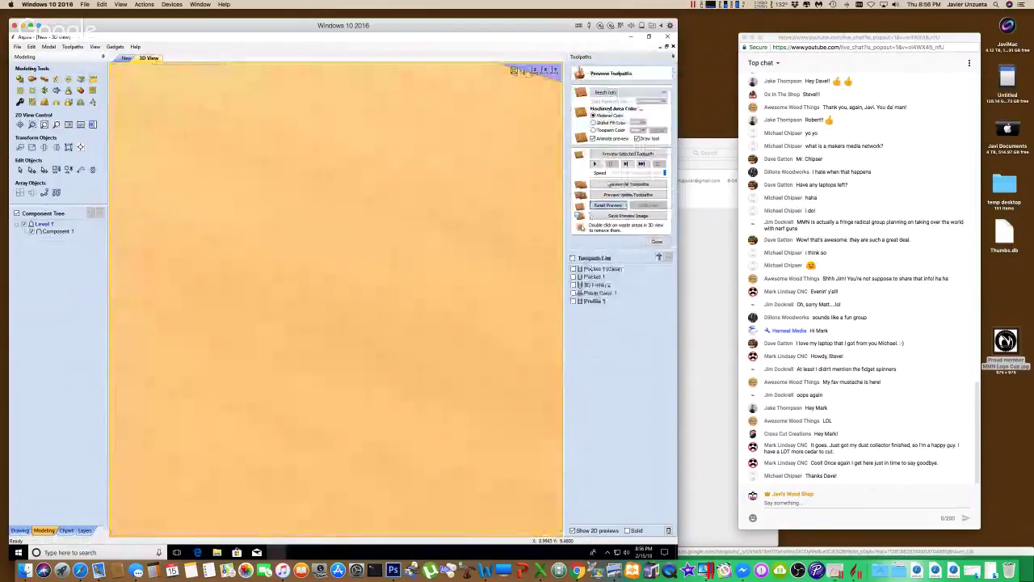
pyautogui.click(609, 184)
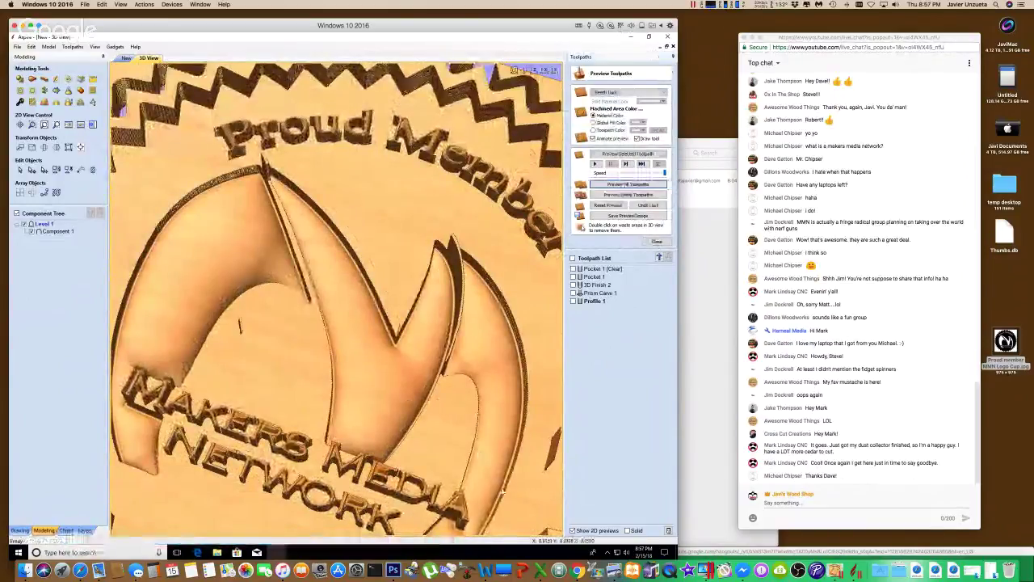
pyautogui.moveTo(494, 514); pyautogui.dragTo(166, 412)
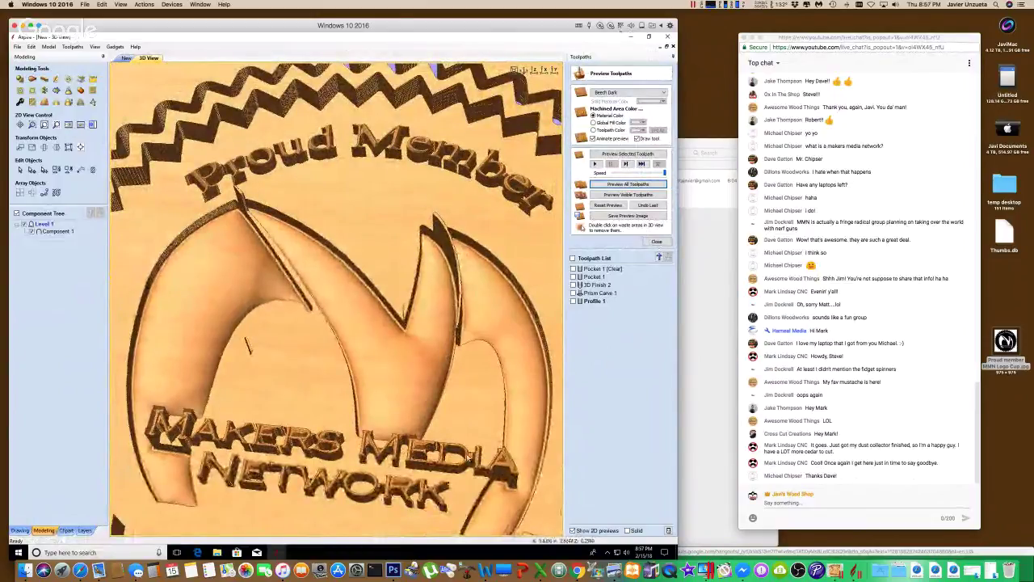
pyautogui.moveTo(344, 332); pyautogui.dragTo(290, 384)
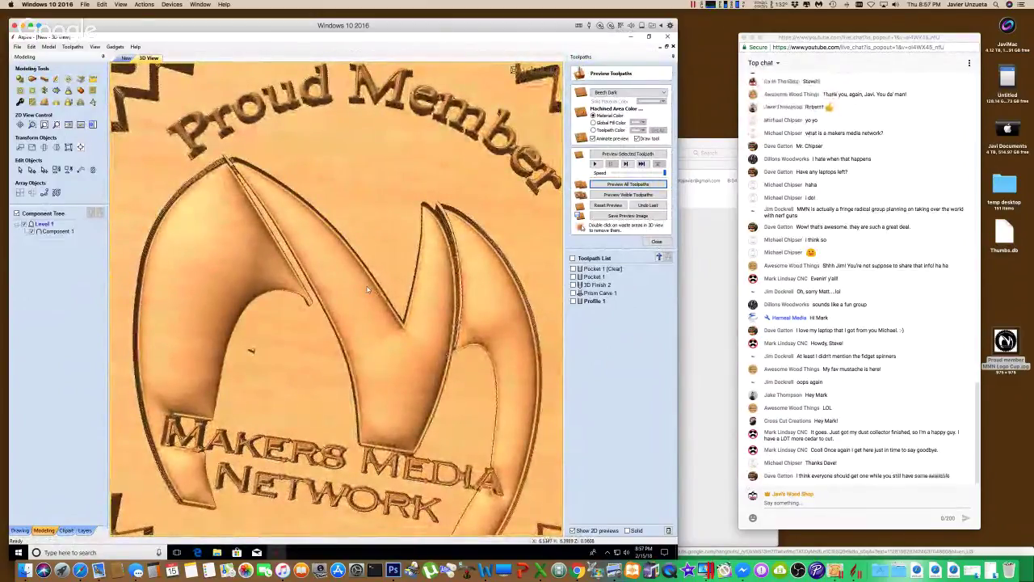
pyautogui.scroll(-3, 404, 300)
pyautogui.moveTo(438, 313); pyautogui.dragTo(380, 291)
pyautogui.scroll(-5, 316, 277)
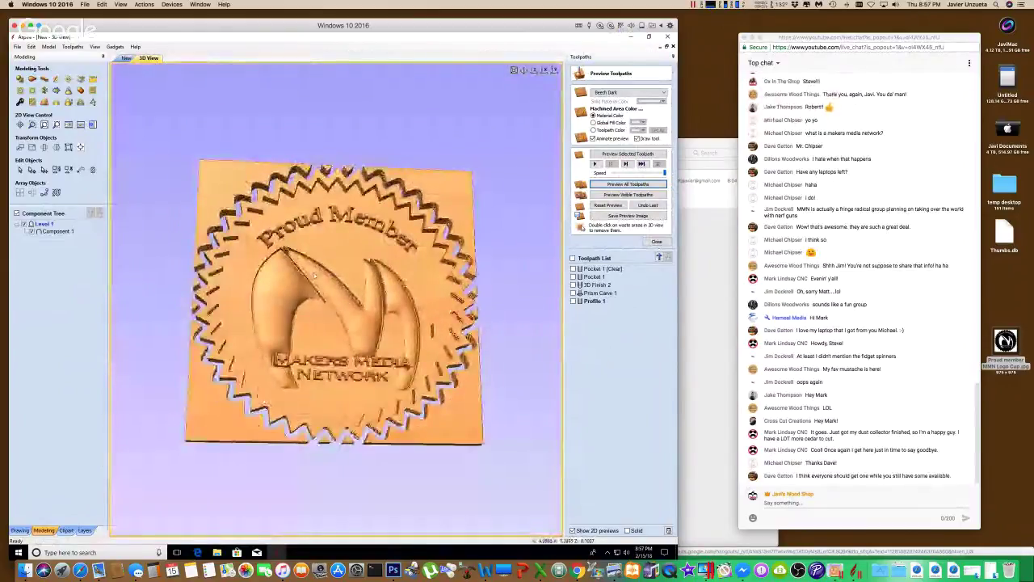
# - Turn the finished plaque slightly, then show the live broadcast window's options for ending the screen share
pyautogui.moveTo(223, 441); pyautogui.dragTo(204, 457)
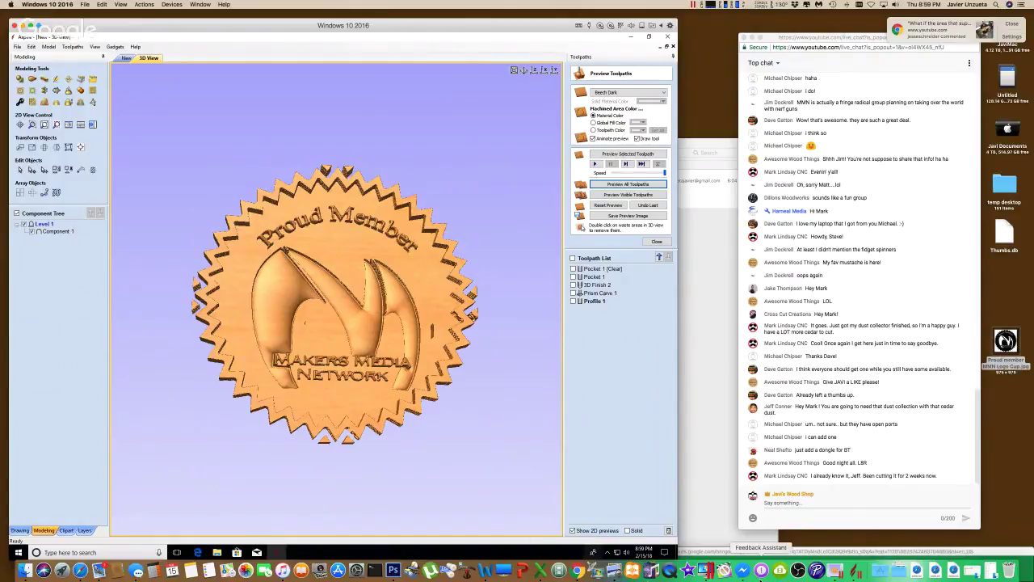
pyautogui.click(742, 571)
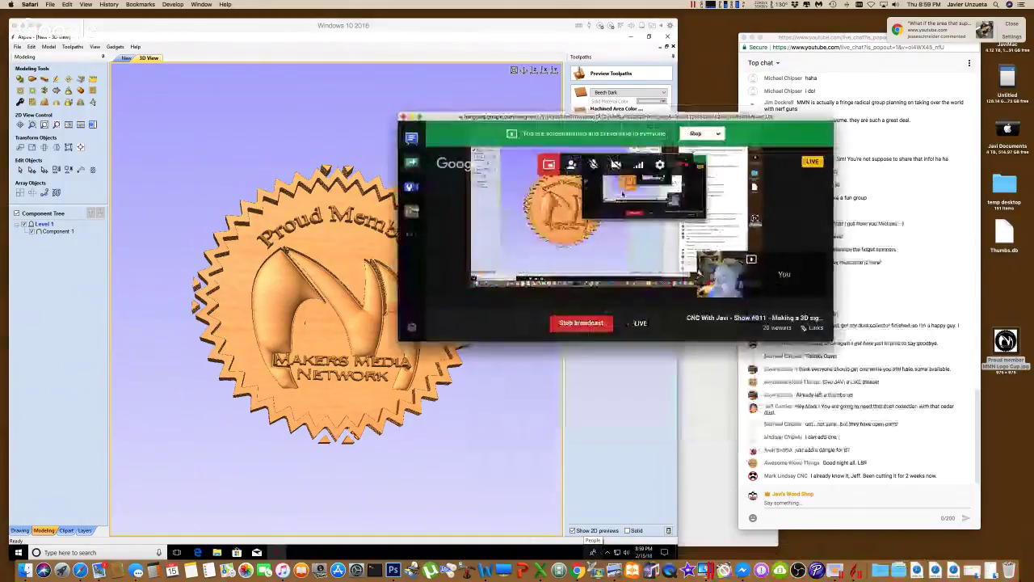
pyautogui.click(717, 134)
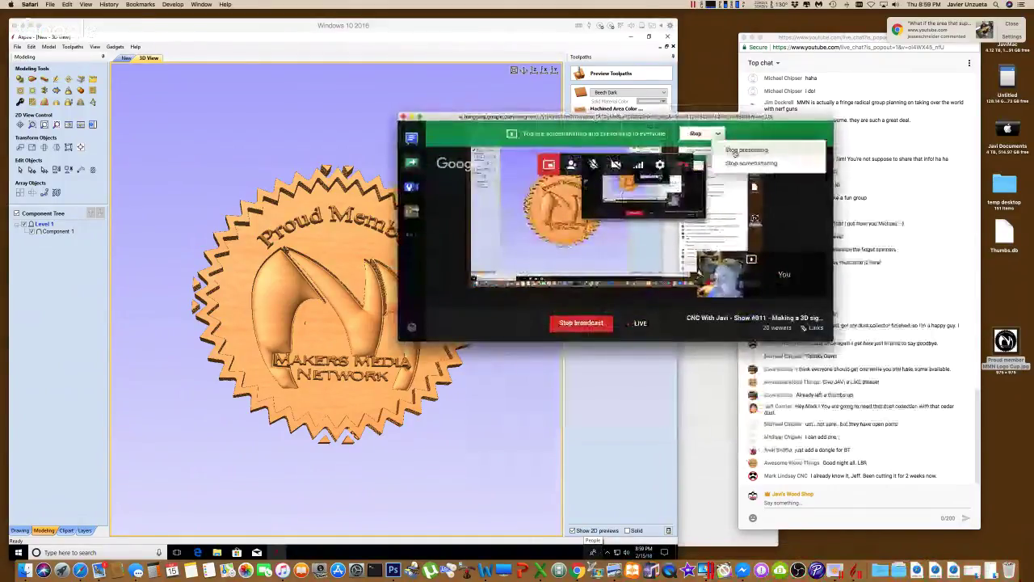